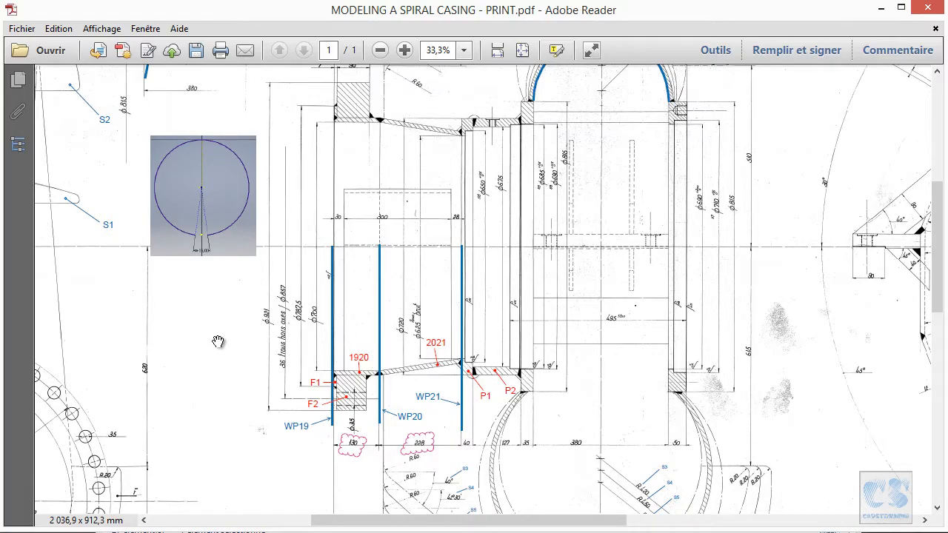
- Examine the print's section view around work planes WP19, WP20 and WP21 and parts 1920, 2021, F1, F2, P1 and P2
{"action": "scroll", "coordinate": [226, 365], "scroll_direction": "up", "scroll_amount": 1, "text": "ctrl"}
{"action": "left_click_drag", "start_coordinate": [248, 380], "coordinate": [260, 308]}
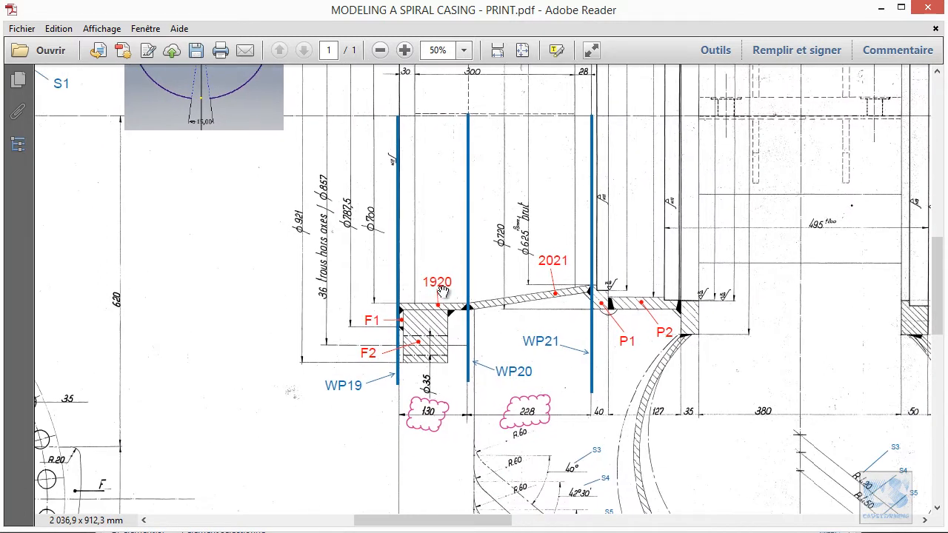
{"action": "scroll", "coordinate": [443, 289], "scroll_direction": "up", "scroll_amount": 1, "text": "ctrl"}
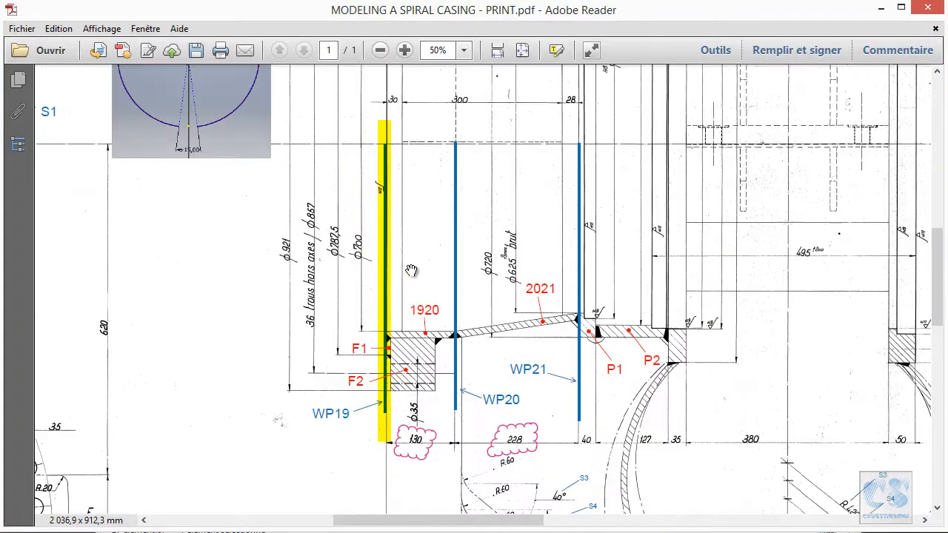
{"action": "left_click_drag", "start_coordinate": [413, 271], "coordinate": [375, 290]}
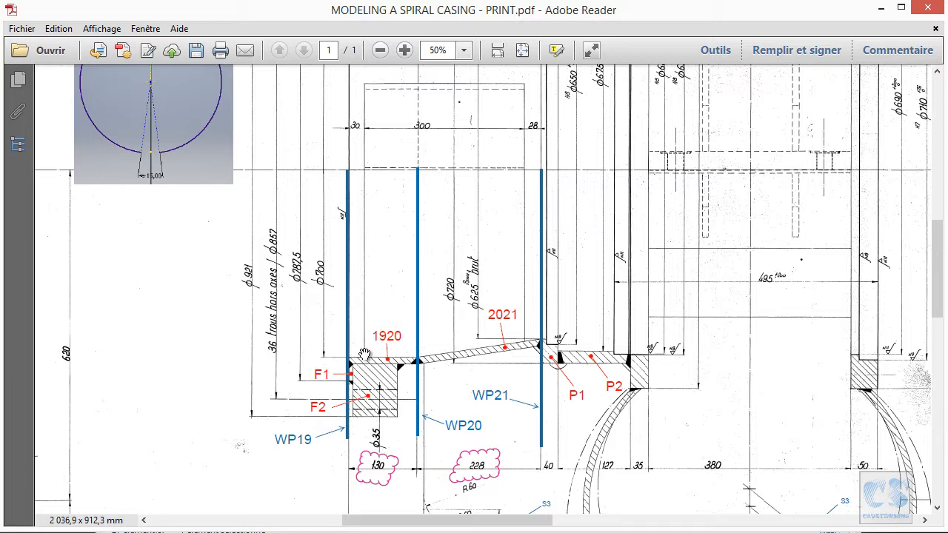
{"action": "scroll", "coordinate": [369, 355], "scroll_direction": "up", "scroll_amount": 1, "text": "ctrl"}
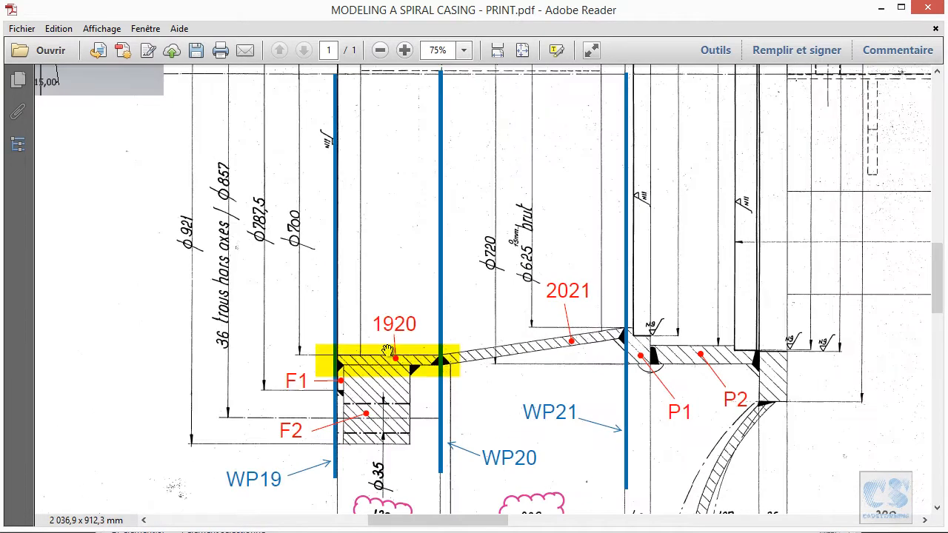
{"action": "left_click", "coordinate": [383, 333]}
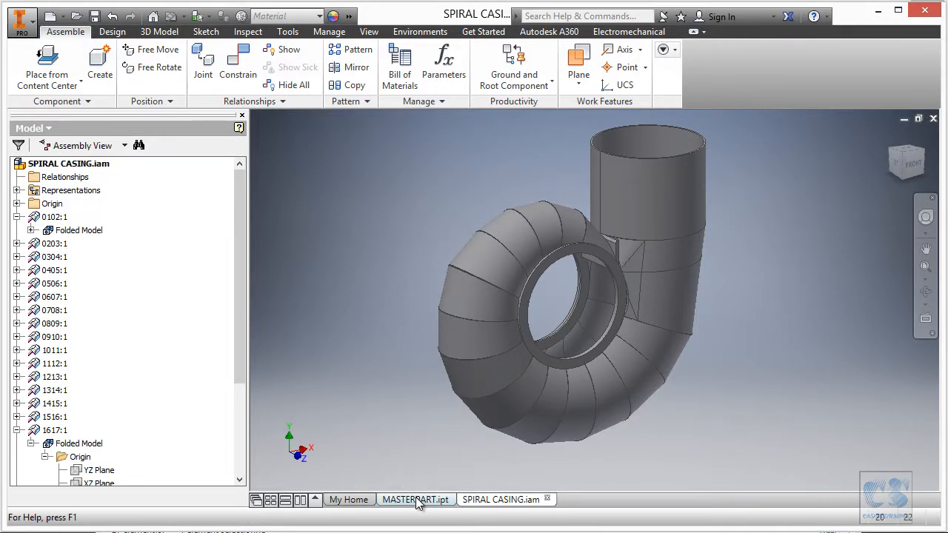
- In Inventor's MASTERPART.ipt, create a work plane offset 750 mm from the origin XY Plane, taking the distance from the print
{"action": "left_click", "coordinate": [416, 500]}
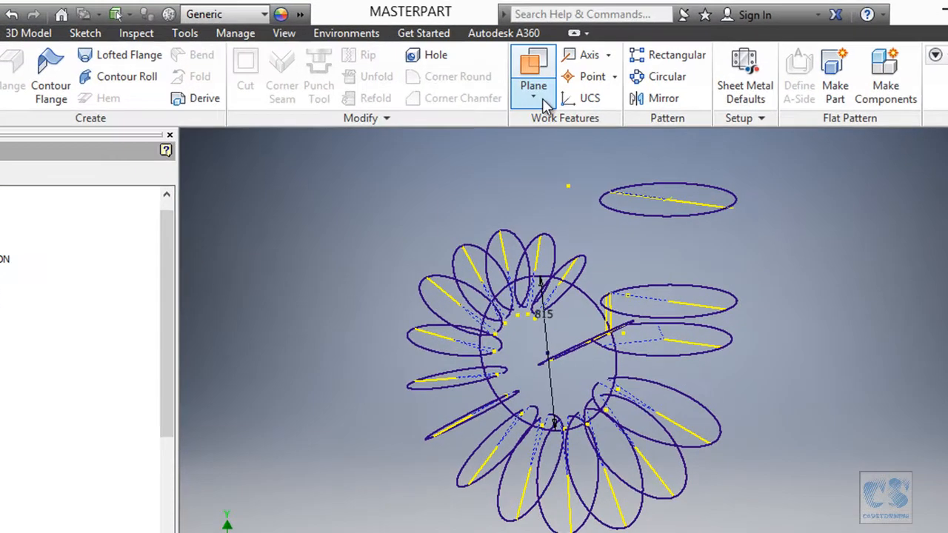
{"action": "left_click", "coordinate": [533, 97]}
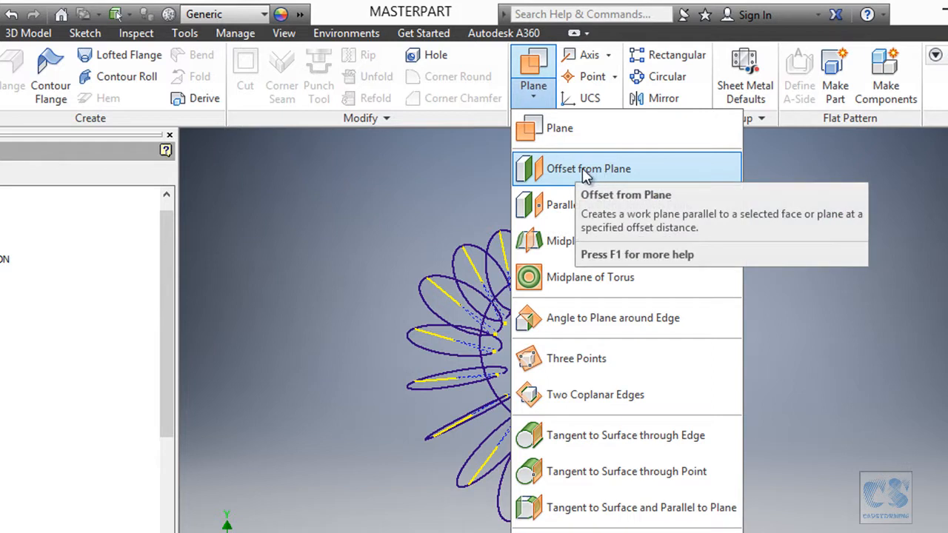
{"action": "left_click", "coordinate": [608, 170]}
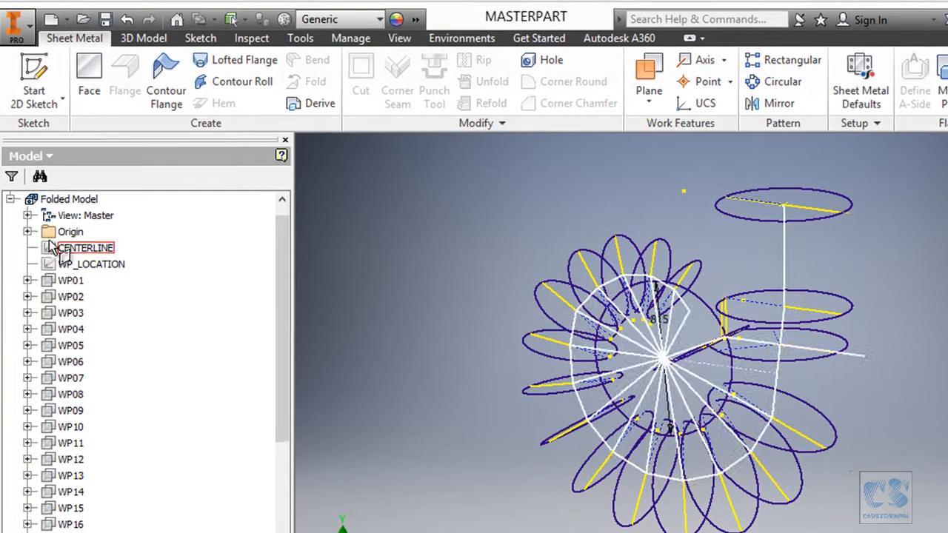
{"action": "left_click", "coordinate": [0, 229]}
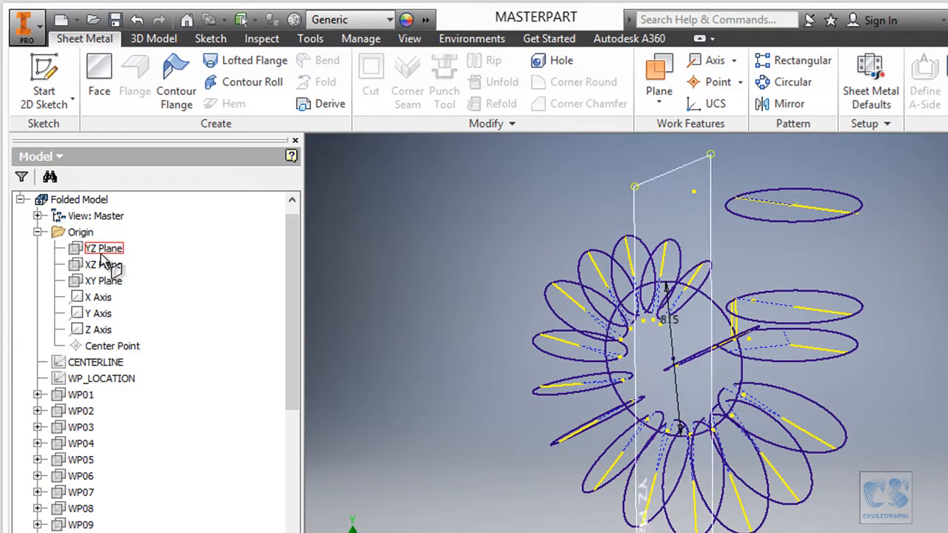
{"action": "left_click", "coordinate": [106, 282]}
{"action": "middle_click_drag", "start_coordinate": [318, 237], "coordinate": [365, 275], "text": "shift"}
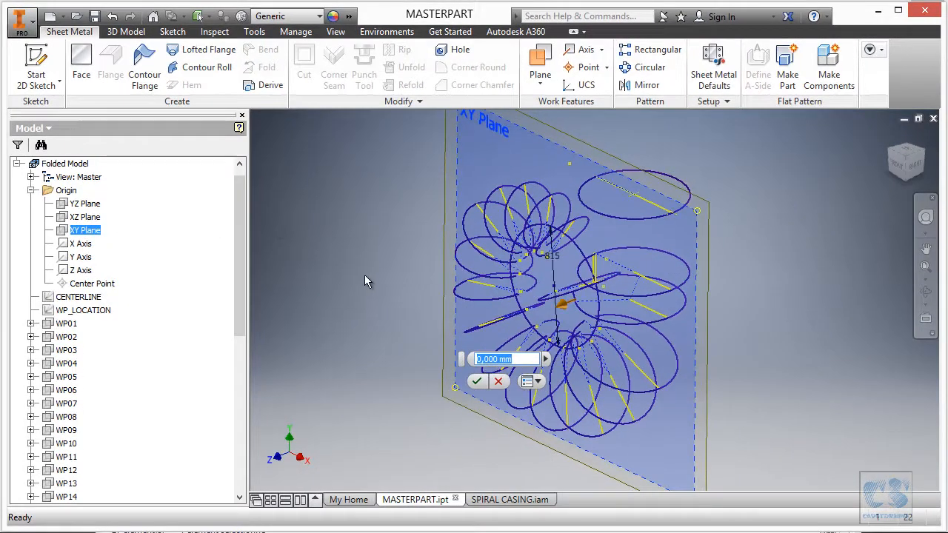
{"action": "key", "text": "alt+Tab"}
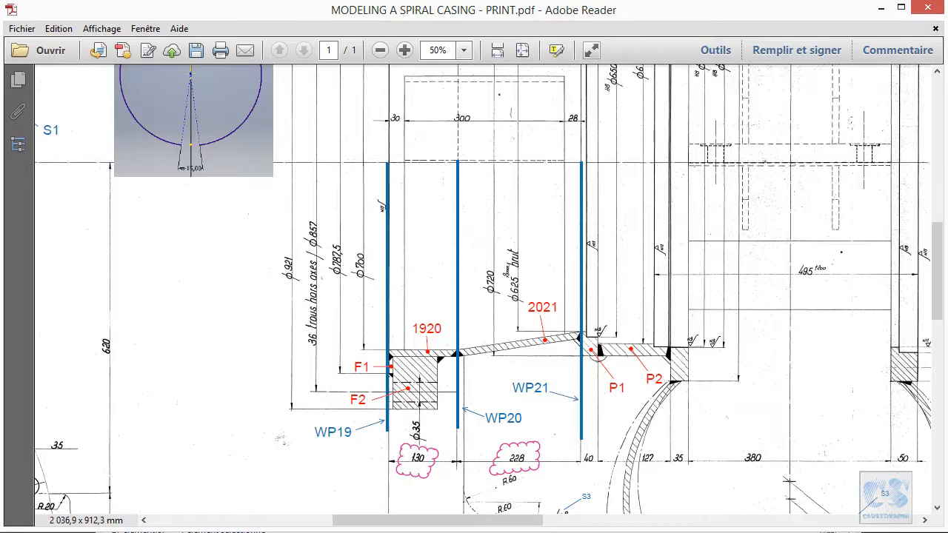
{"action": "left_click_drag", "start_coordinate": [650, 210], "coordinate": [627, 377]}
{"action": "left_click_drag", "start_coordinate": [599, 229], "coordinate": [595, 451]}
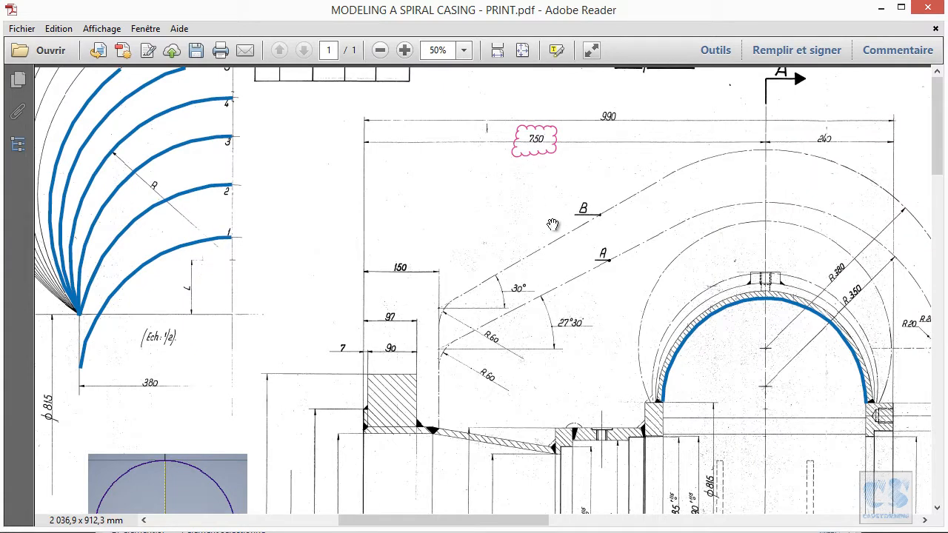
{"action": "key", "text": "alt+Tab"}
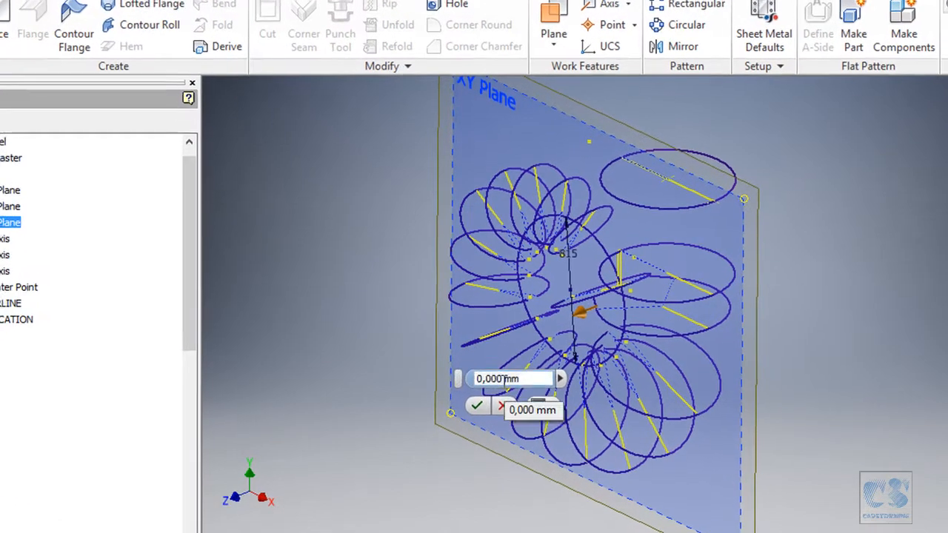
{"action": "double_click", "coordinate": [504, 379]}
{"action": "type", "text": "750"}
{"action": "key", "text": "Return"}
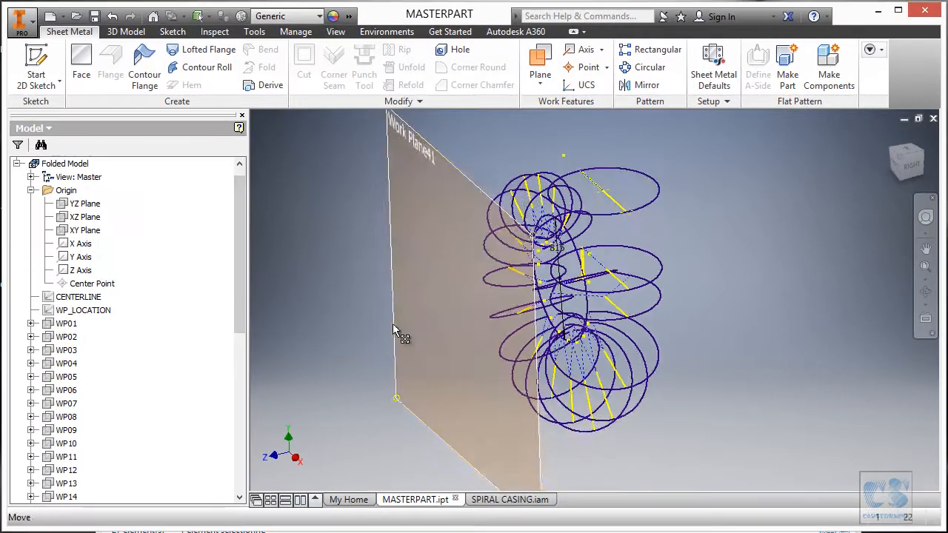
- Rename the new offset work plane as WP19
{"action": "left_click", "coordinate": [81, 484]}
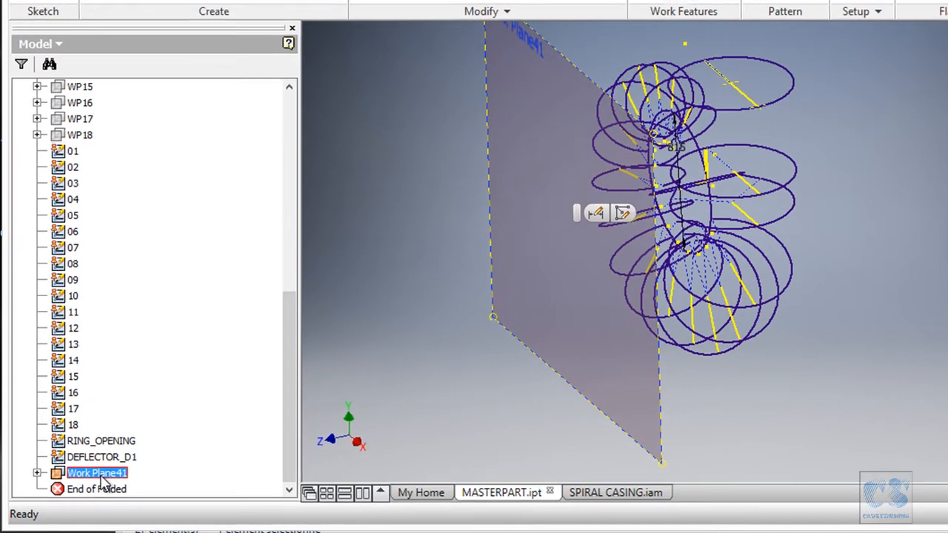
{"action": "left_click", "coordinate": [101, 478]}
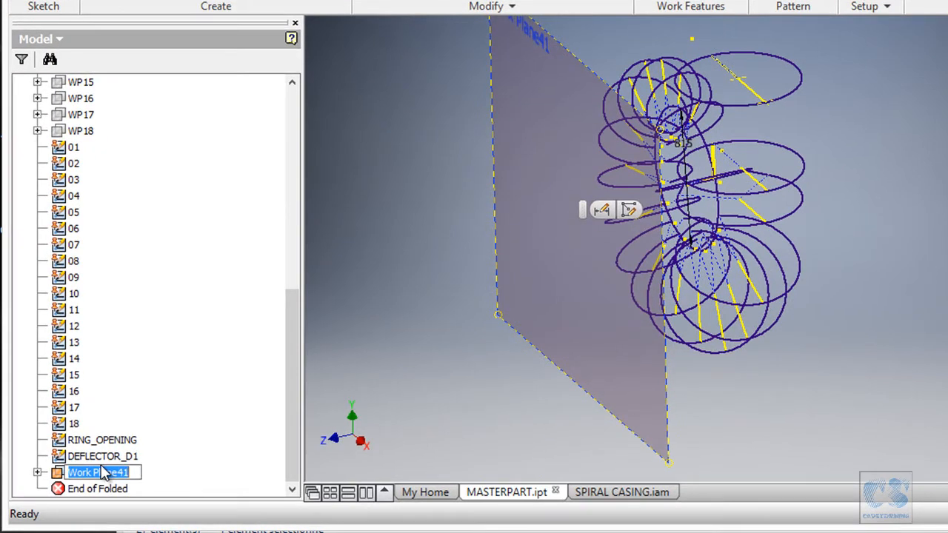
{"action": "type", "text": "WP19"}
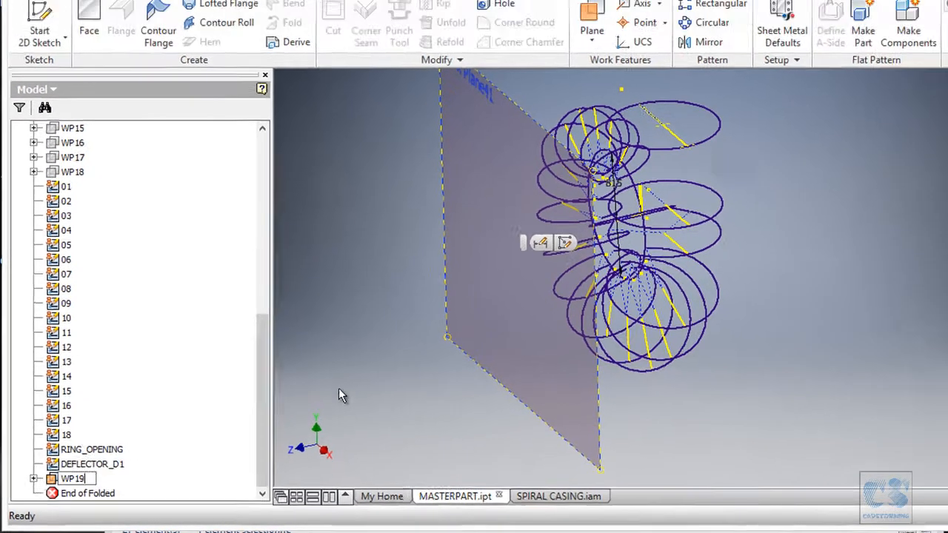
{"action": "left_click", "coordinate": [379, 363]}
- Create a second work plane offset -130 mm from WP19, taking the distance between WP19 and WP20 from the print
{"action": "middle_click_drag", "start_coordinate": [398, 326], "coordinate": [669, 344], "text": "shift"}
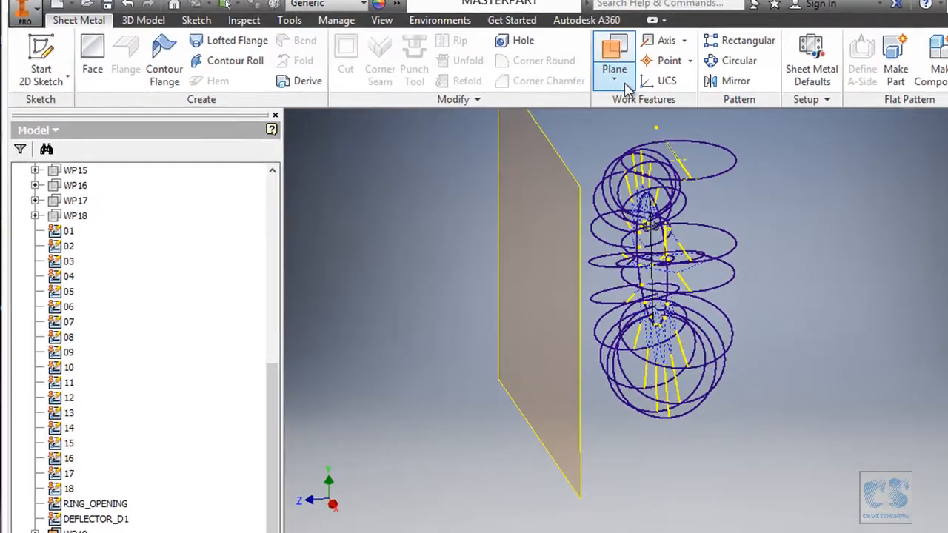
{"action": "left_click", "coordinate": [540, 78]}
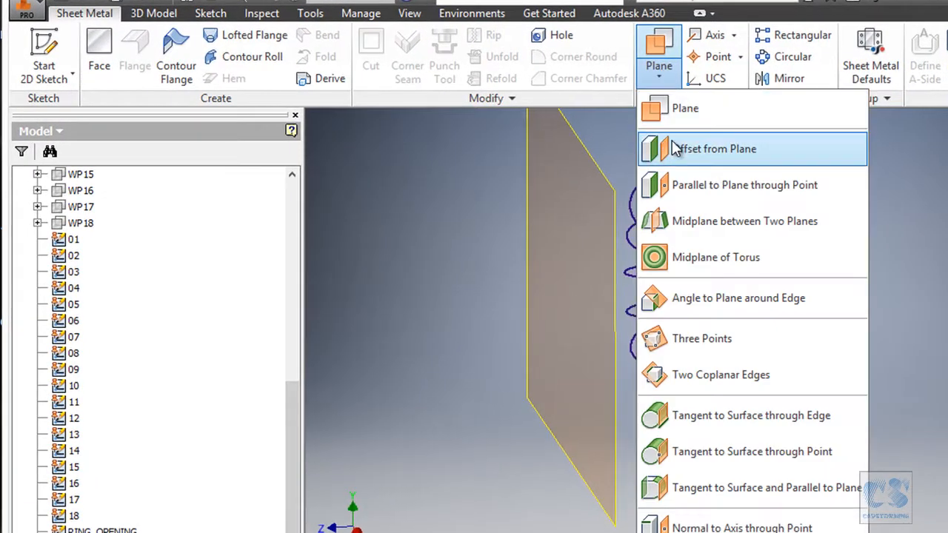
{"action": "left_click", "coordinate": [697, 149]}
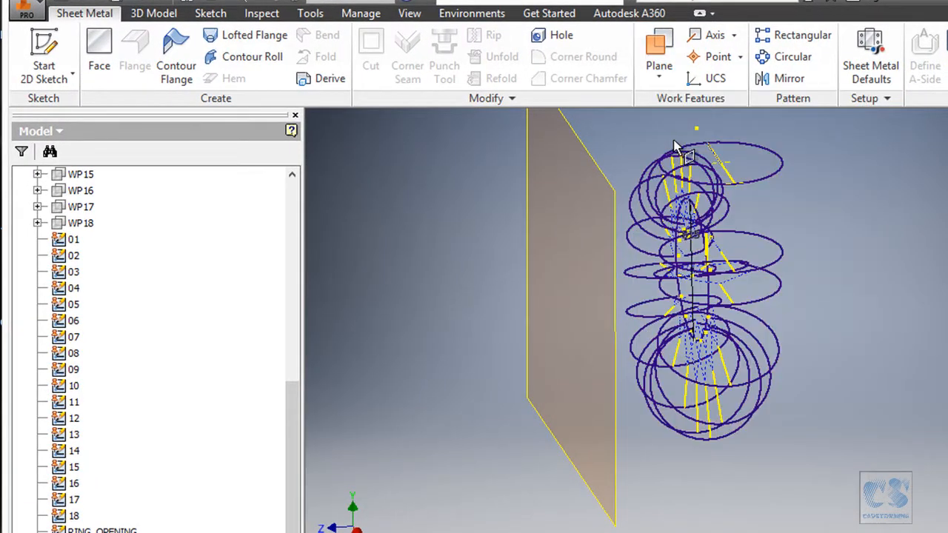
{"action": "left_click", "coordinate": [616, 465]}
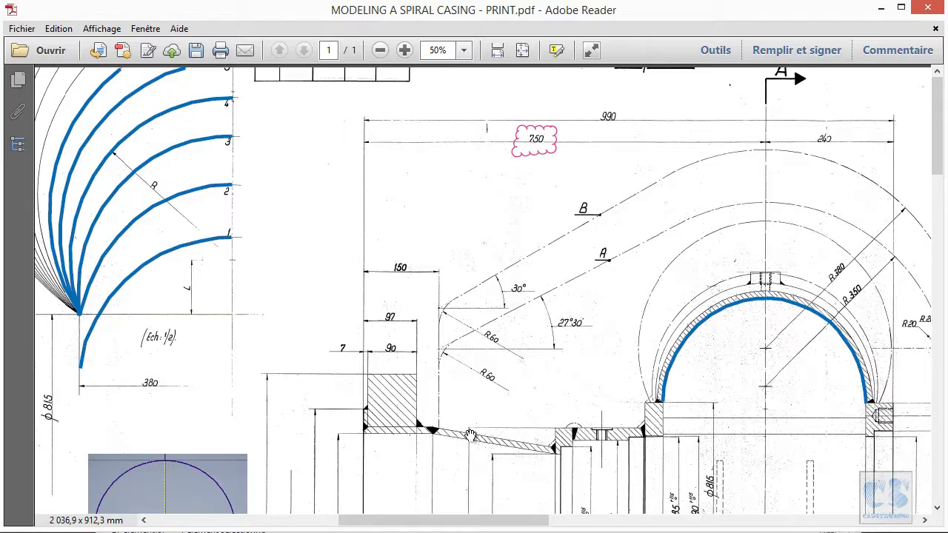
{"action": "scroll", "coordinate": [473, 295], "scroll_direction": "down", "scroll_amount": 10}
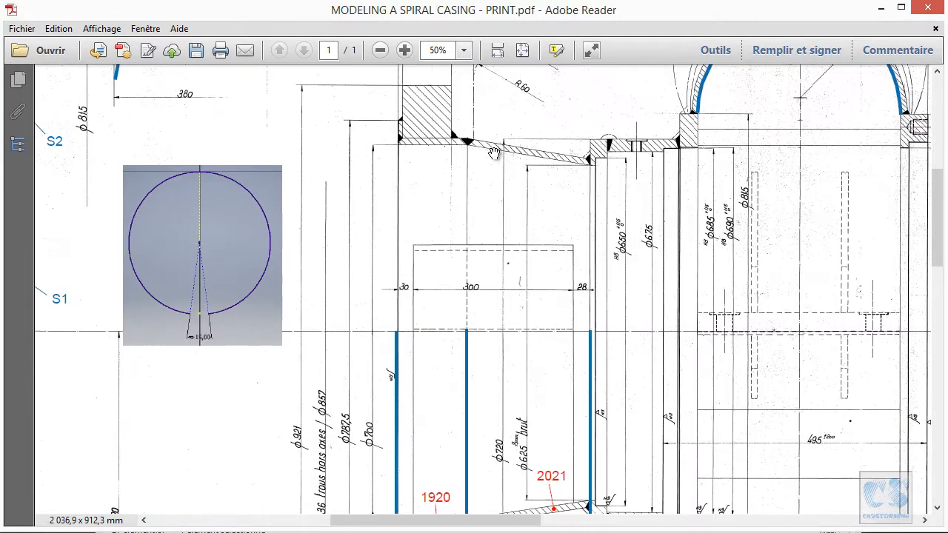
{"action": "scroll", "coordinate": [425, 482], "scroll_direction": "up", "scroll_amount": 2, "text": "ctrl"}
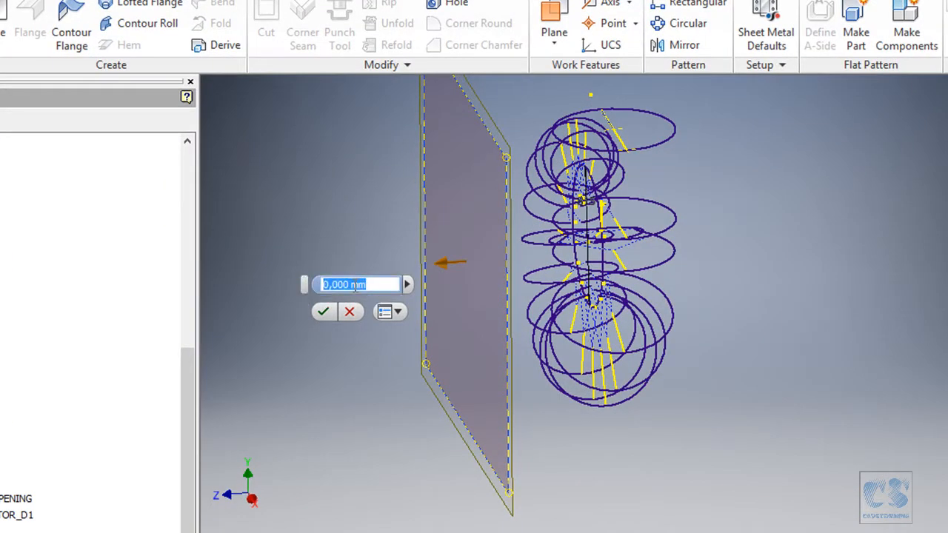
{"action": "type", "text": "-130"}
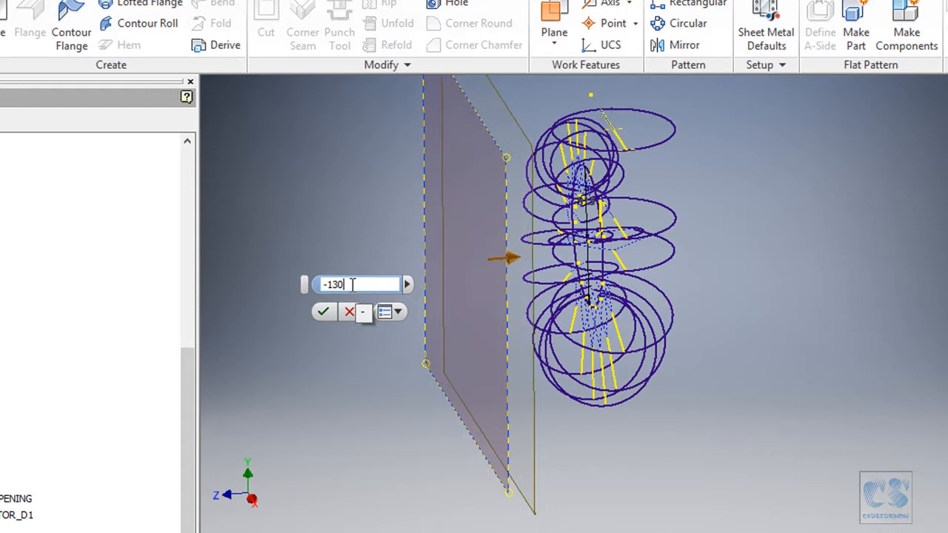
{"action": "left_click", "coordinate": [323, 311]}
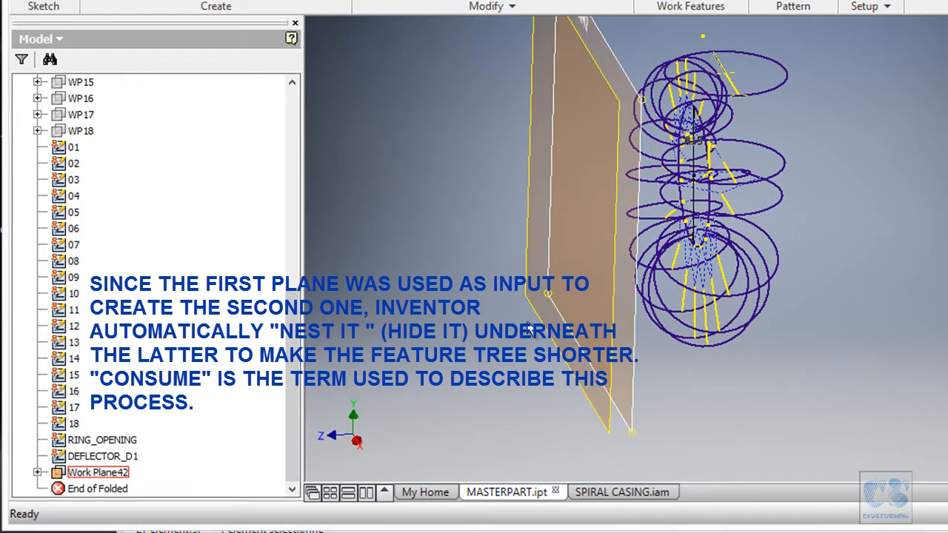
- Turn off Consume Inputs for the second offset work plane so WP19 is listed separately in the feature tree
{"action": "left_click", "coordinate": [96, 474]}
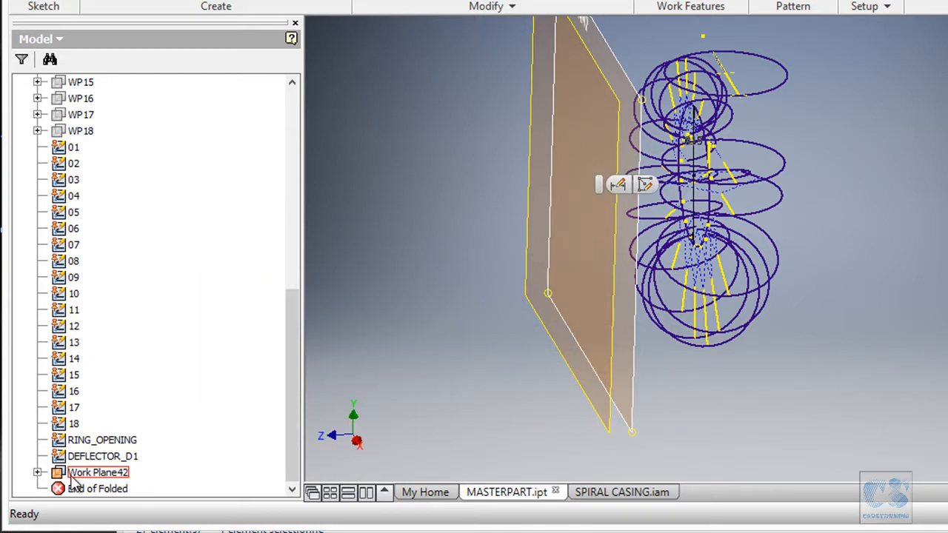
{"action": "right_click", "coordinate": [364, 259]}
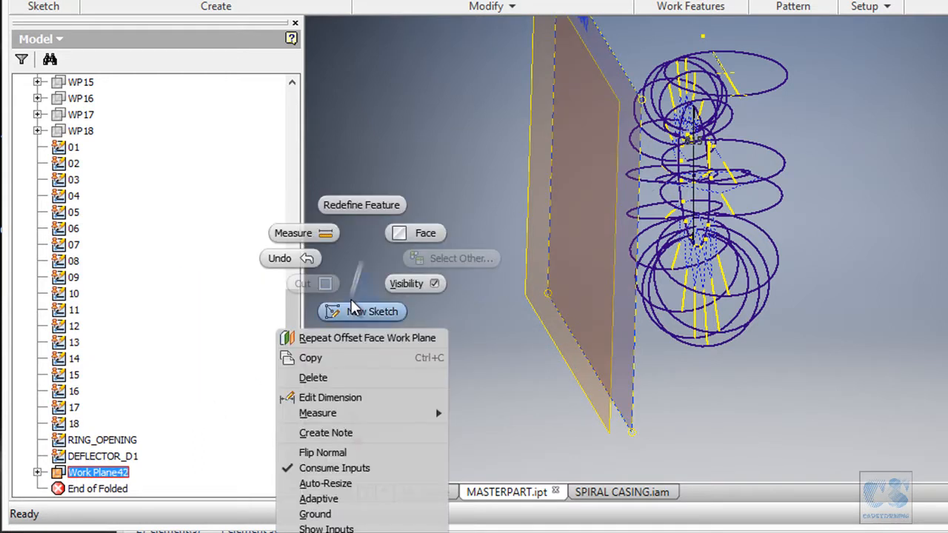
{"action": "left_click", "coordinate": [349, 470]}
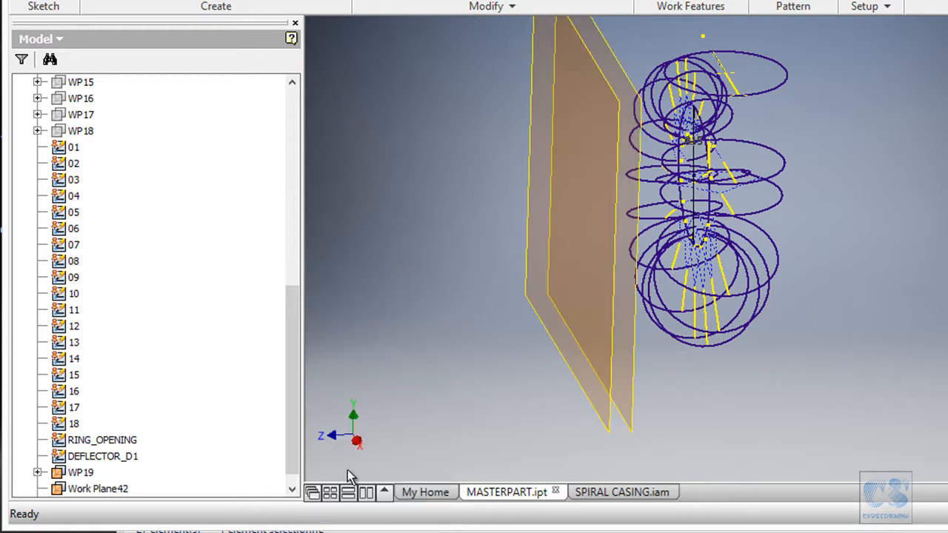
- Rename the second offset work plane as WP20
{"action": "scroll", "coordinate": [293, 454], "scroll_direction": "down", "scroll_amount": 1}
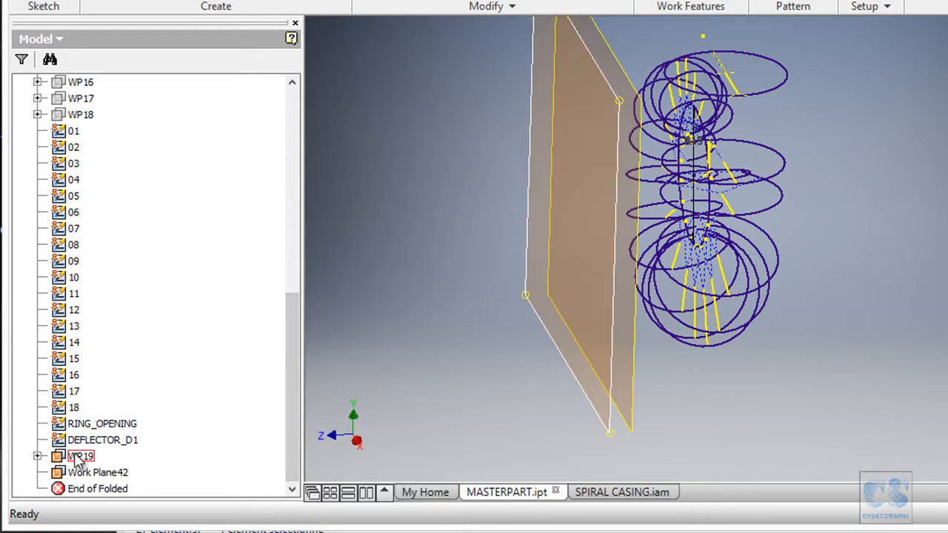
{"action": "left_click", "coordinate": [98, 473]}
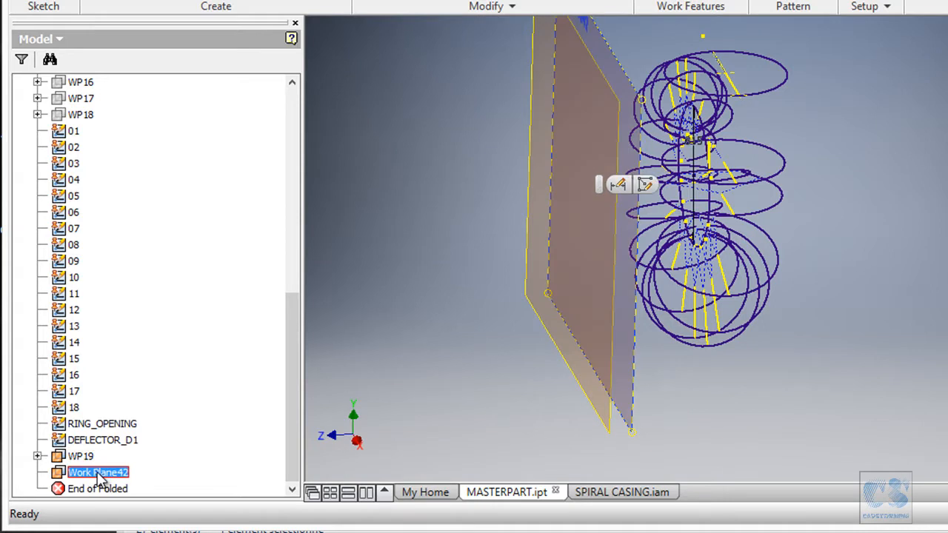
{"action": "left_click", "coordinate": [102, 478]}
{"action": "type", "text": "W"}
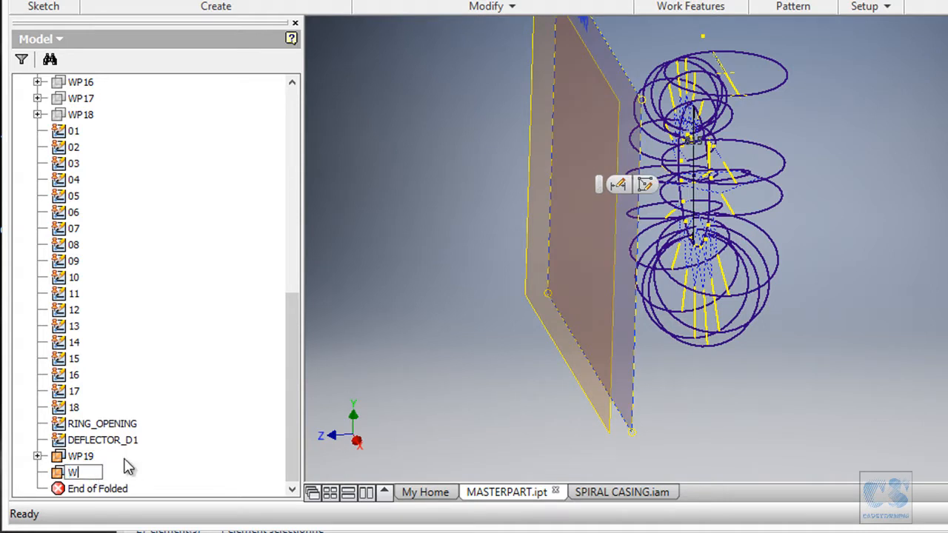
{"action": "type", "text": "P20"}
{"action": "key", "text": "Return"}
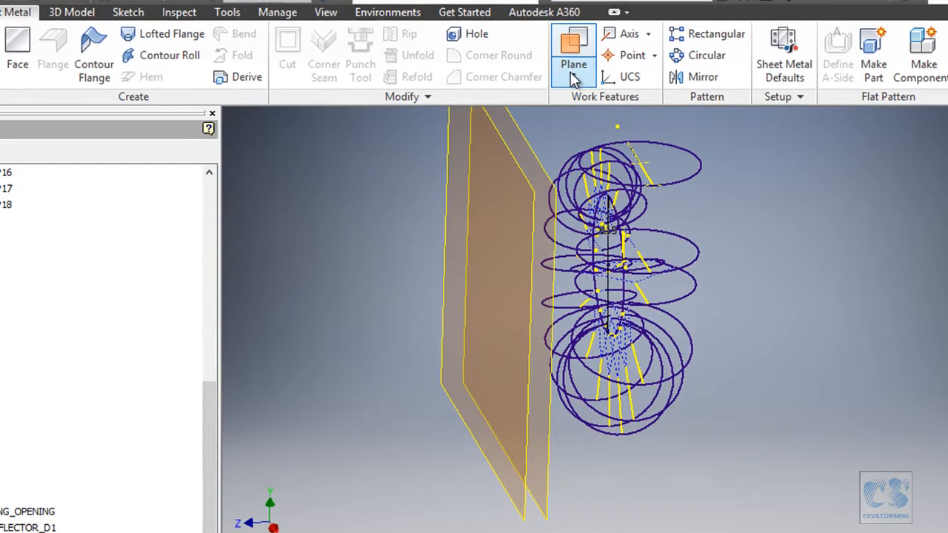
- Create a third work plane offset -228 mm from WP20, taking the distance between WP20 and WP21 from the print
{"action": "left_click", "coordinate": [539, 77]}
{"action": "left_click", "coordinate": [587, 149]}
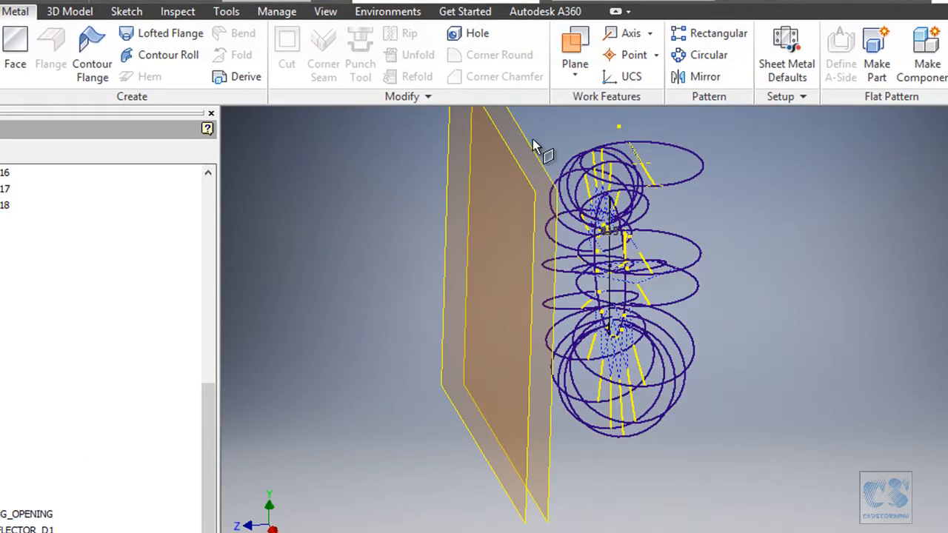
{"action": "left_click", "coordinate": [532, 150]}
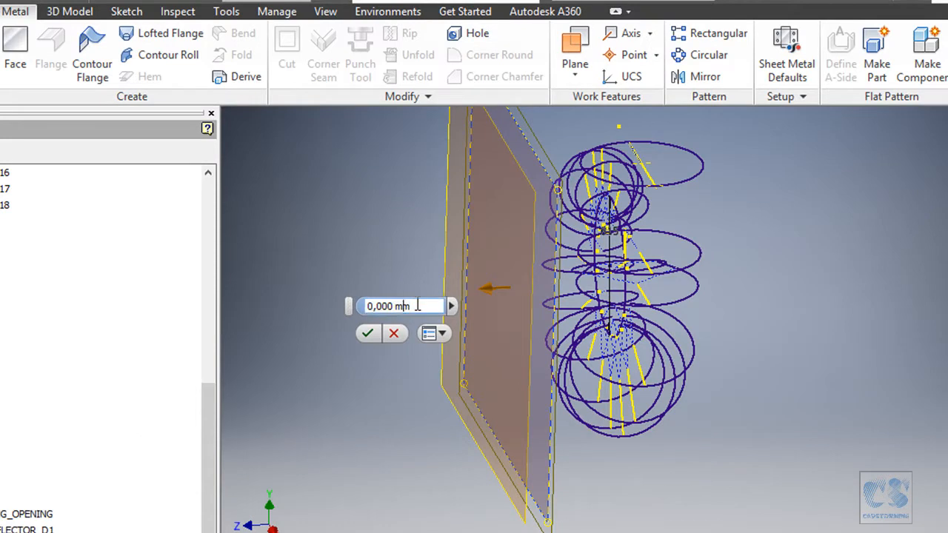
{"action": "left_click_drag", "start_coordinate": [417, 306], "coordinate": [346, 307]}
{"action": "type", "text": "-22"}
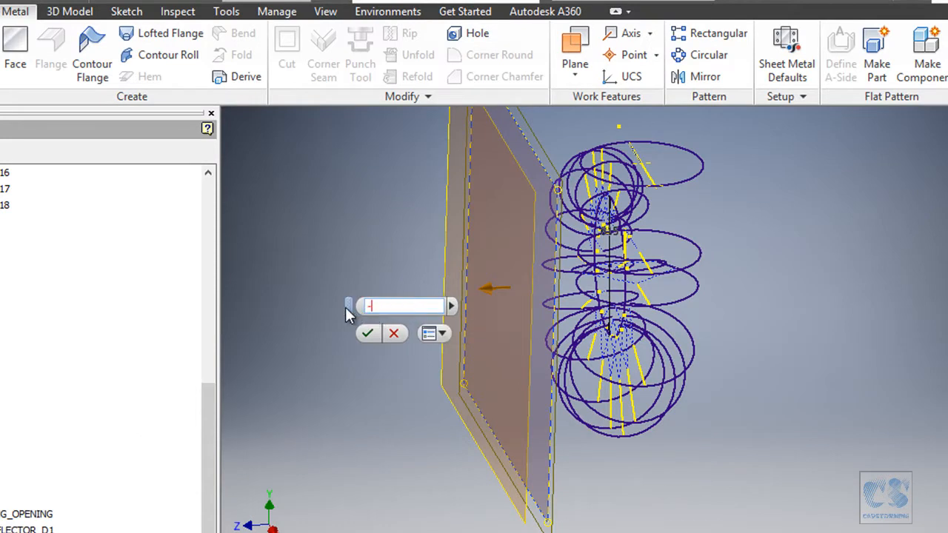
{"action": "type", "text": "8"}
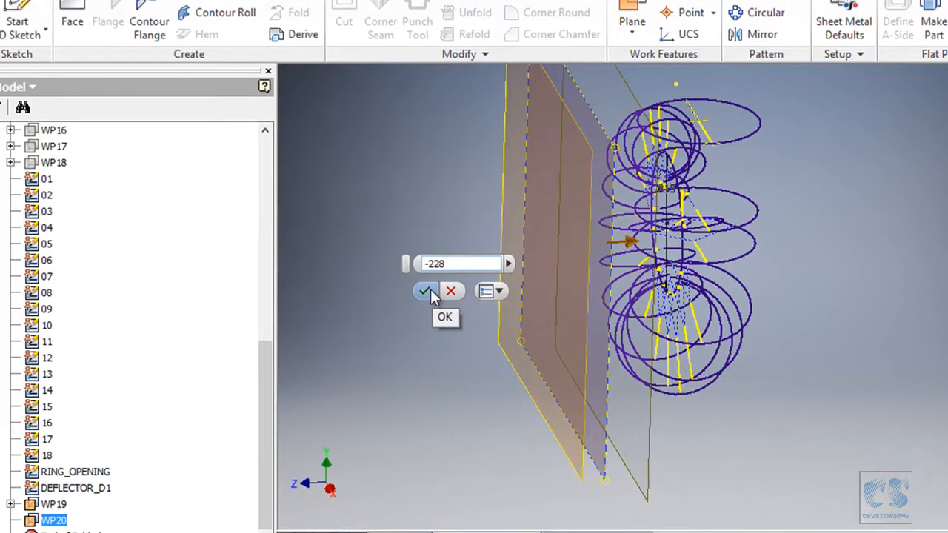
{"action": "left_click", "coordinate": [374, 332]}
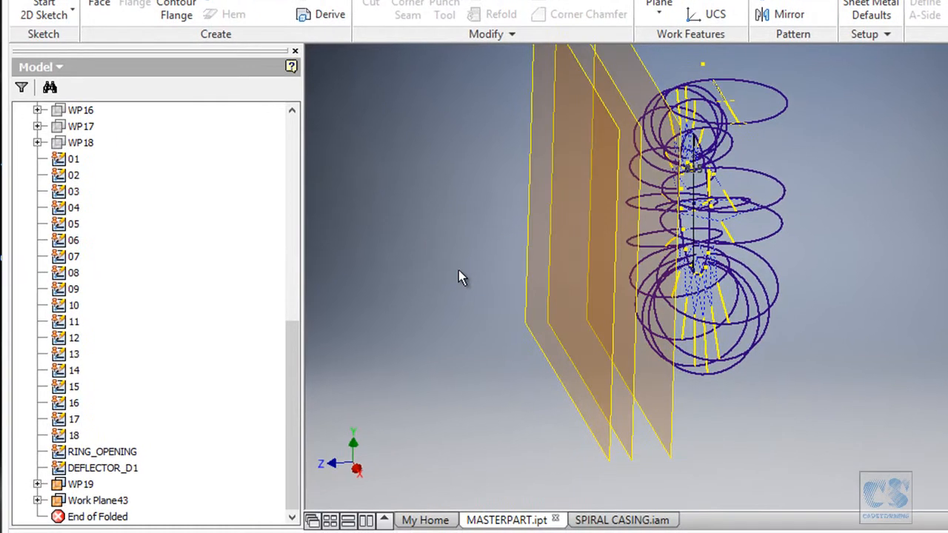
- Turn off Consume Inputs for the third offset work plane and rename it as WP21
{"action": "right_click", "coordinate": [121, 505]}
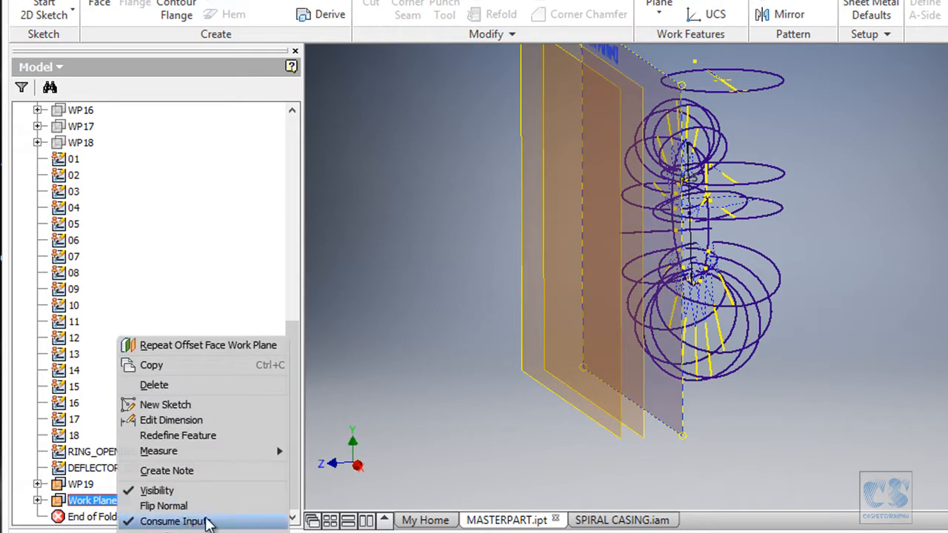
{"action": "left_click", "coordinate": [206, 522]}
{"action": "left_click", "coordinate": [108, 504]}
{"action": "left_click", "coordinate": [122, 501]}
{"action": "type", "text": "WP21"}
{"action": "key", "text": "Return"}
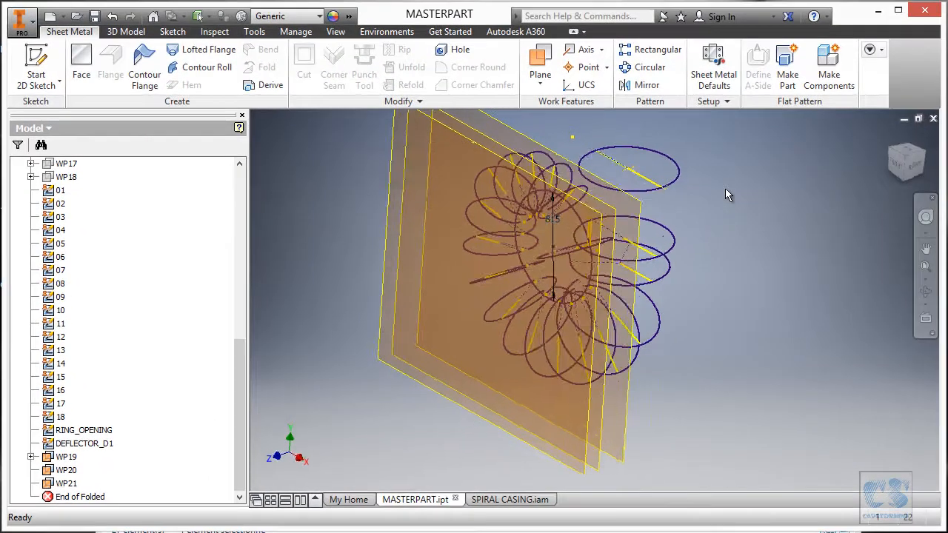
- Consult the PDF print in Adobe Reader for the diameter of part 1920, and start a 2D sketch on WP19 in Inventor
{"action": "mouse_move", "coordinate": [742, 208]}
{"action": "middle_mouse_down", "text": "shift"}
{"action": "mouse_move", "coordinate": [691, 213]}
{"action": "mouse_move", "coordinate": [667, 237]}
{"action": "middle_mouse_up", "text": "shift"}
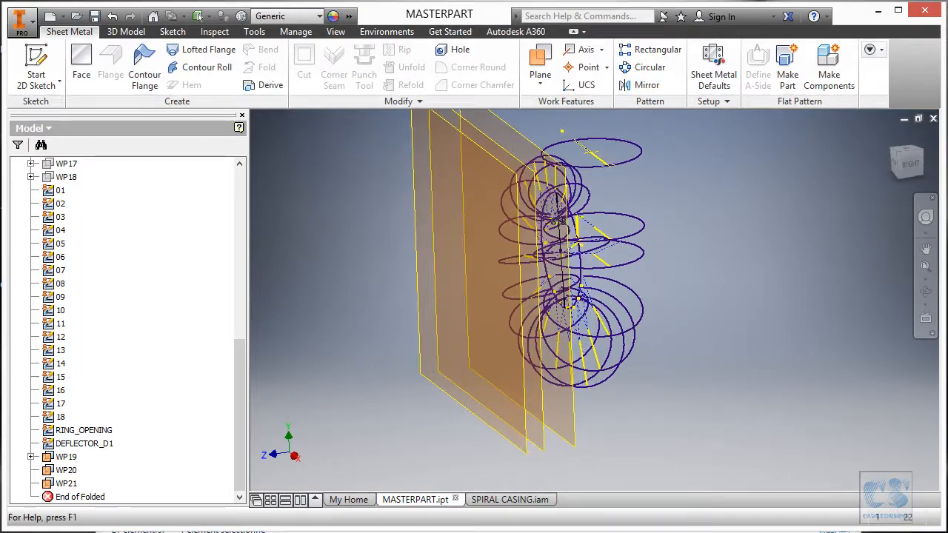
{"action": "key", "text": "alt+Tab"}
{"action": "scroll", "coordinate": [460, 363], "scroll_direction": "down", "scroll_amount": 2, "text": "ctrl"}
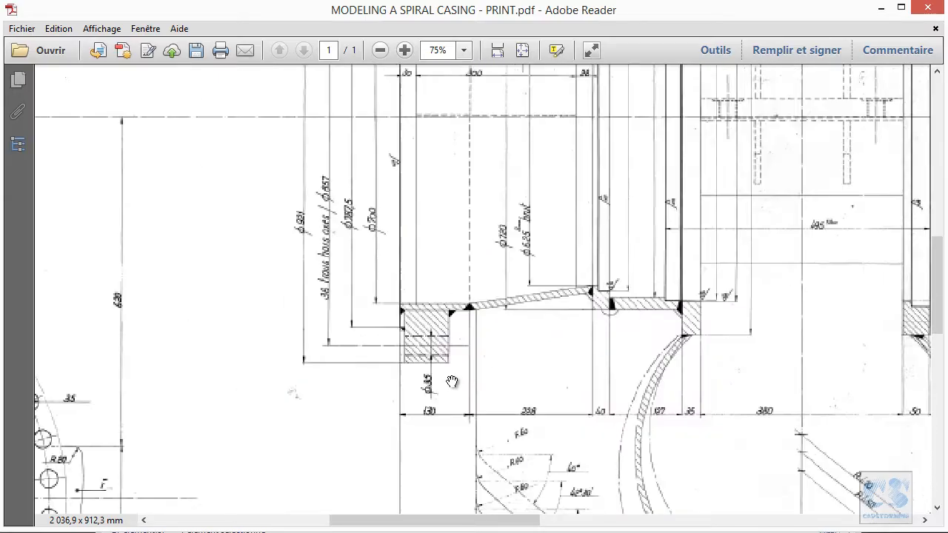
{"action": "left_click_drag", "start_coordinate": [431, 170], "coordinate": [418, 254]}
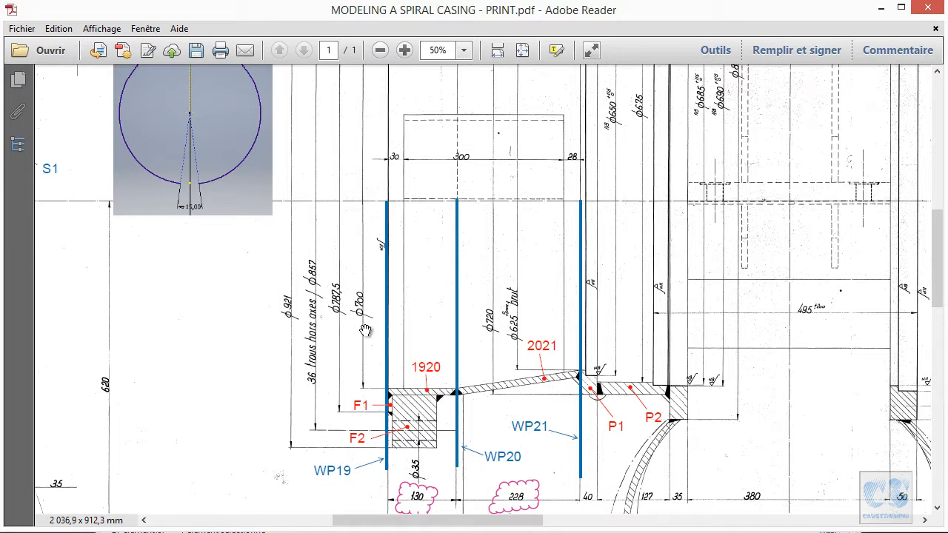
{"action": "scroll", "coordinate": [364, 313], "scroll_direction": "up", "scroll_amount": 2, "text": "ctrl"}
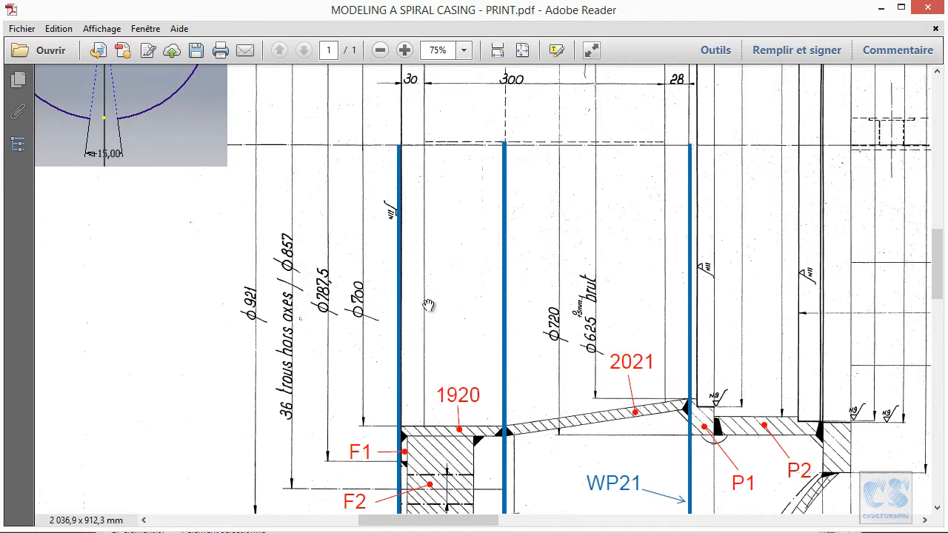
{"action": "scroll", "coordinate": [428, 305], "scroll_direction": "down", "scroll_amount": 1, "text": "ctrl"}
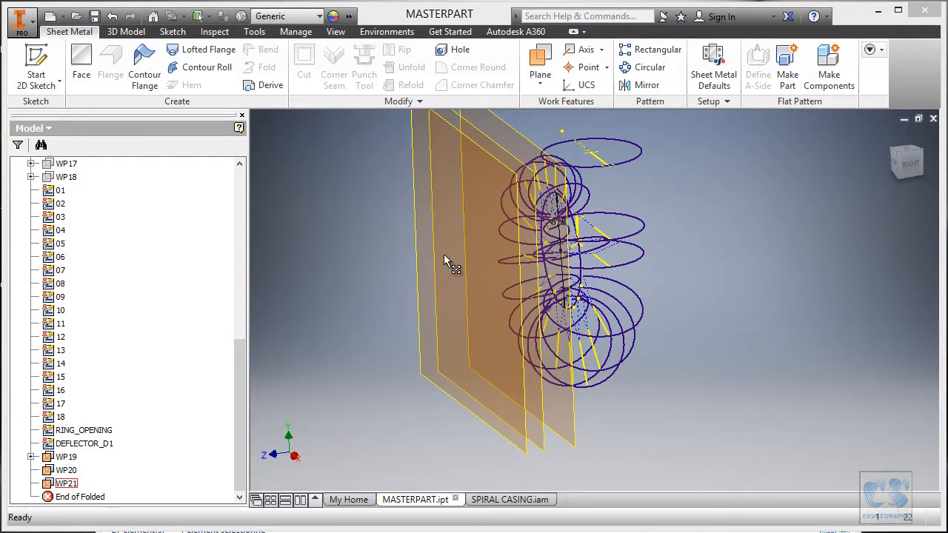
{"action": "left_click", "coordinate": [415, 199]}
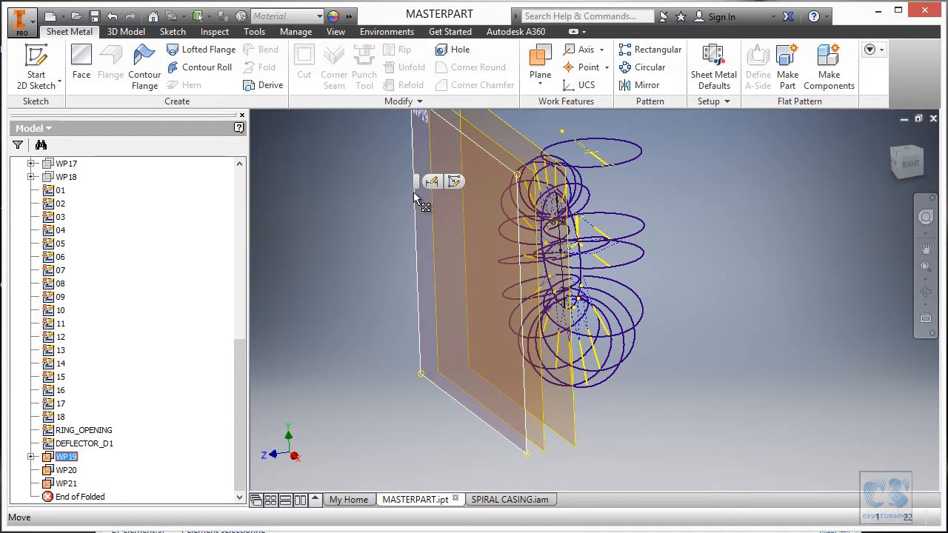
{"action": "left_click", "coordinate": [455, 183]}
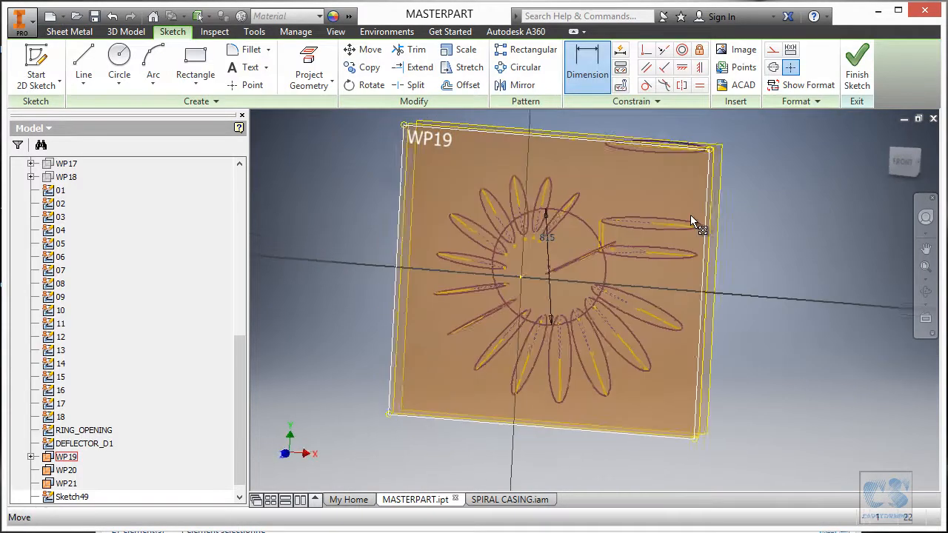
- Draw a 700 mm diameter circle centred on the sketch origin
{"action": "left_click", "coordinate": [119, 59]}
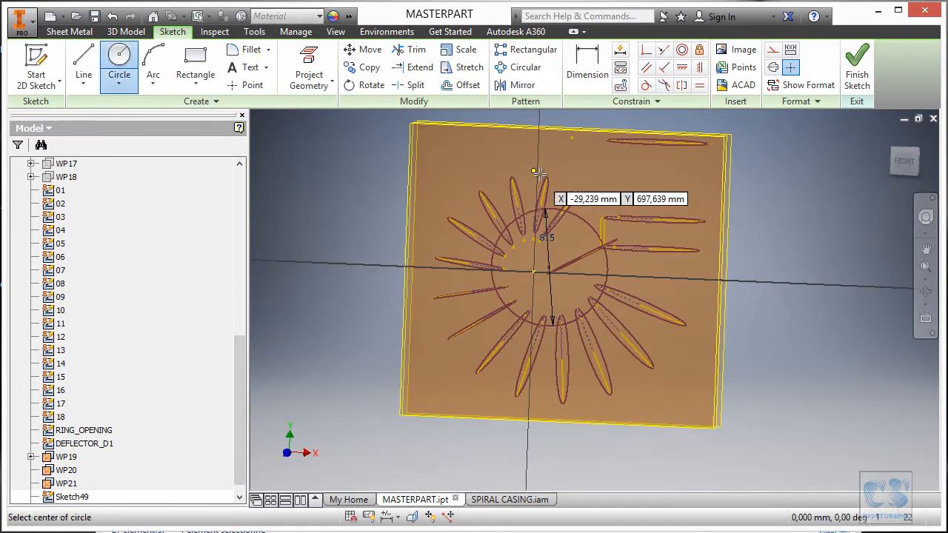
{"action": "left_click", "coordinate": [545, 271]}
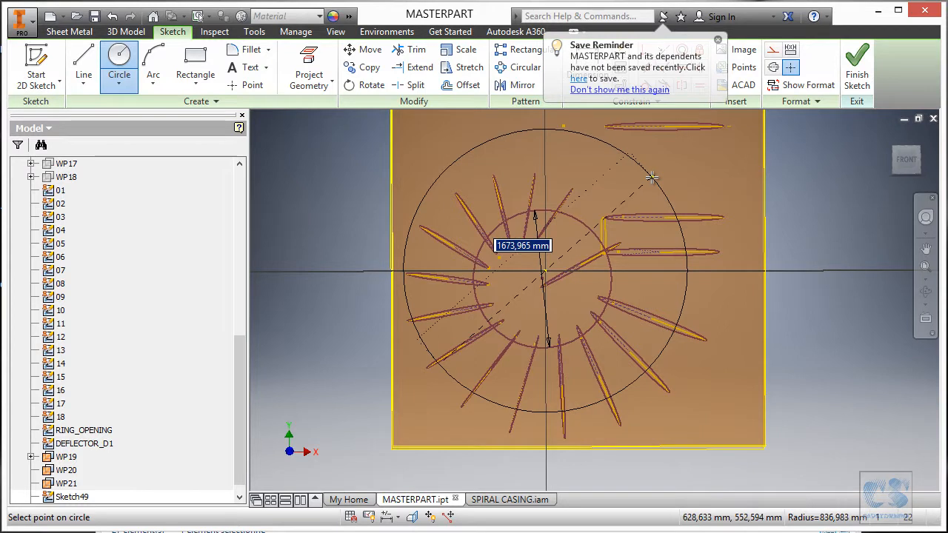
{"action": "type", "text": "70"}
{"action": "key", "text": "Return"}
{"action": "middle_click_drag", "start_coordinate": [652, 178], "coordinate": [586, 205], "text": "shift"}
{"action": "key", "text": "Escape"}
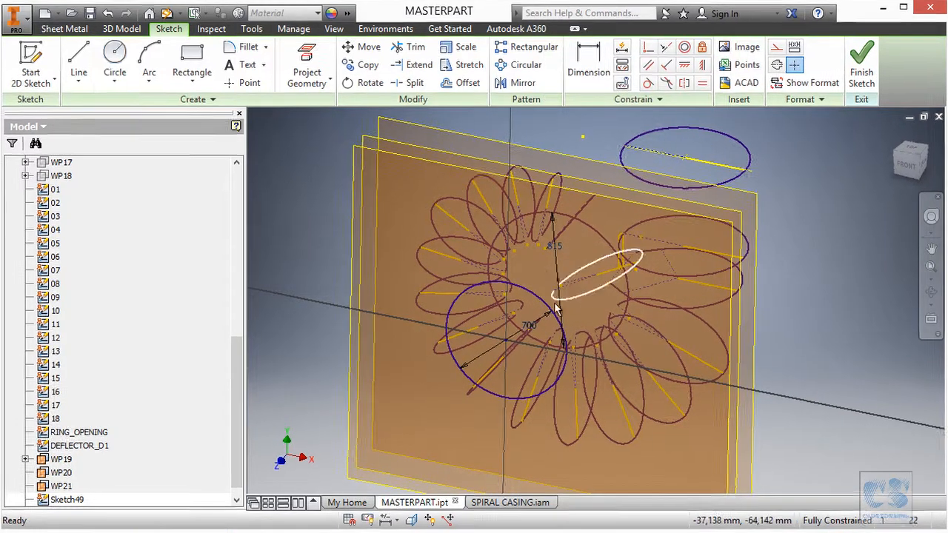
- Name the circle's diameter dimension as a parameter by setting it to Outlet_dia=700 mm
{"action": "middle_click_drag", "start_coordinate": [554, 295], "coordinate": [510, 285], "text": "shift"}
{"action": "double_click", "coordinate": [506, 279]}
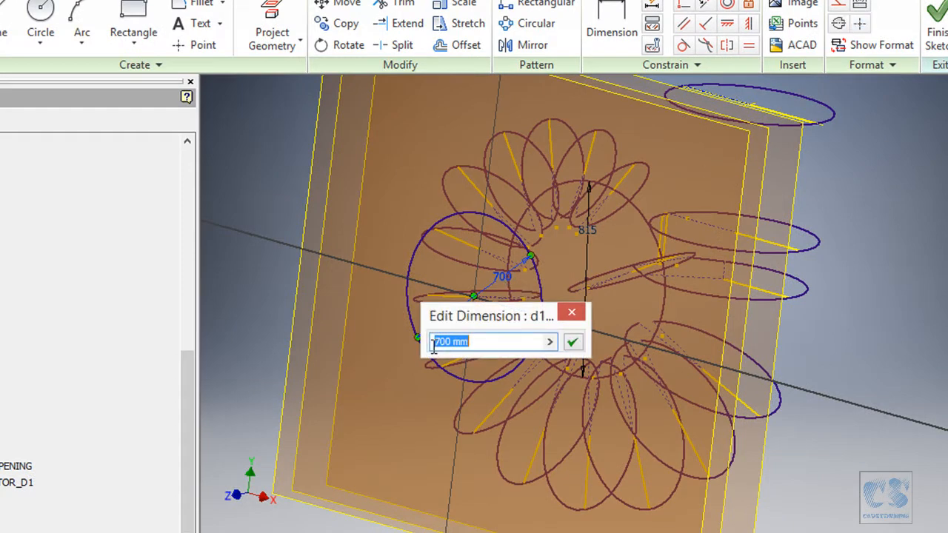
{"action": "left_click", "coordinate": [433, 345]}
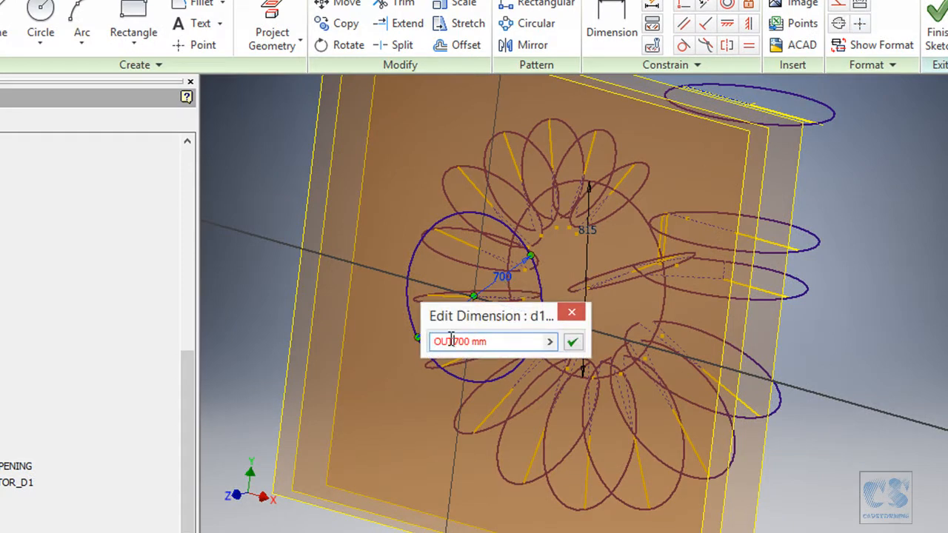
{"action": "type", "text": "OUTLE"}
{"action": "key", "text": "BackSpace"}
{"action": "key", "text": "BackSpace"}
{"action": "key", "text": "BackSpace"}
{"action": "key", "text": "BackSpace"}
{"action": "type", "text": "utlet_dia="}
{"action": "key", "text": "Return"}
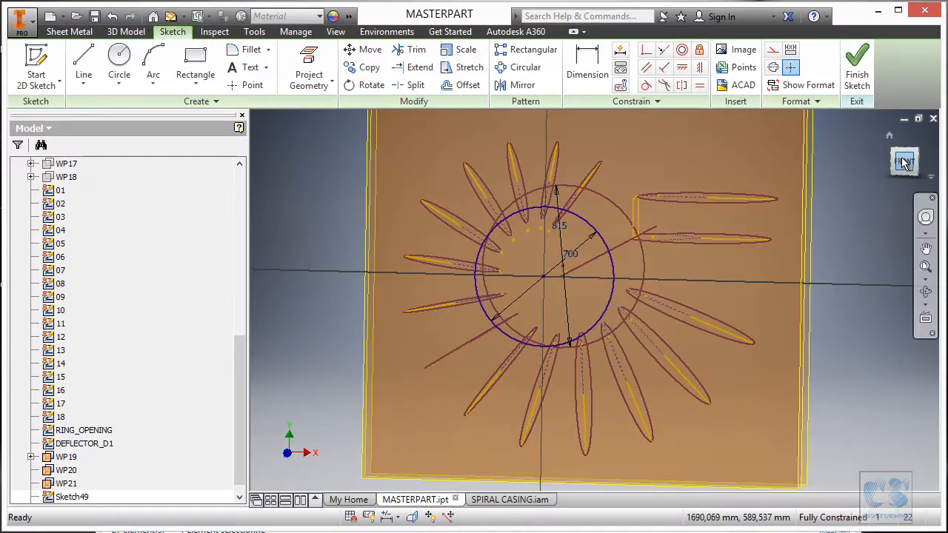
- Hide sketches 01 through 18, RING_OPENING and DEFLECTOR_D1, viewing the model from the front
{"action": "left_click", "coordinate": [905, 161]}
{"action": "scroll", "coordinate": [569, 281], "scroll_direction": "down", "scroll_amount": 4}
{"action": "scroll", "coordinate": [517, 295], "scroll_direction": "up", "scroll_amount": 3}
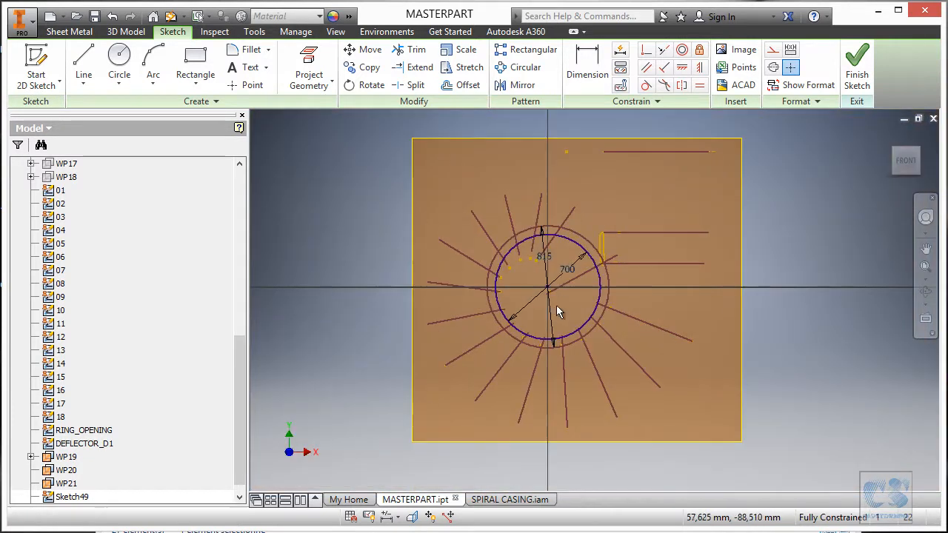
{"action": "left_click", "coordinate": [61, 190]}
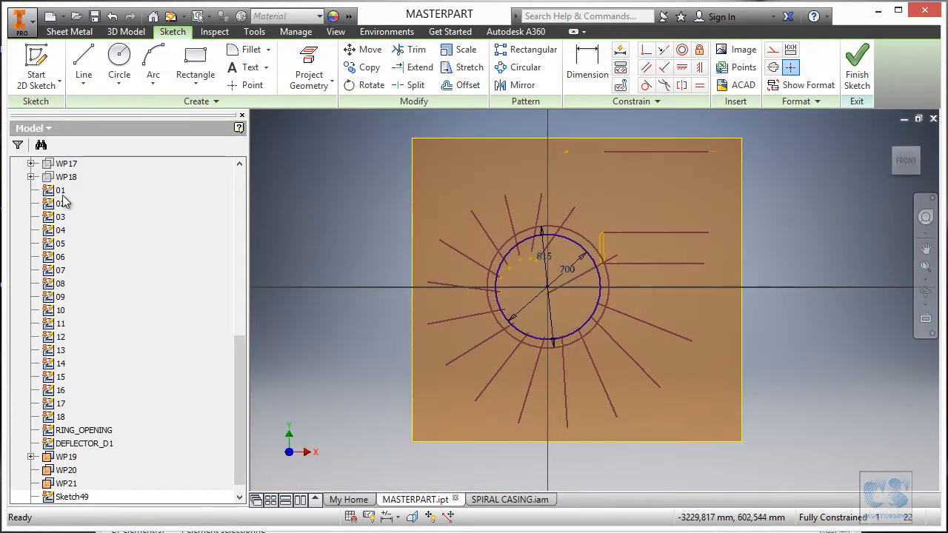
{"action": "left_click", "coordinate": [61, 417], "text": "shift"}
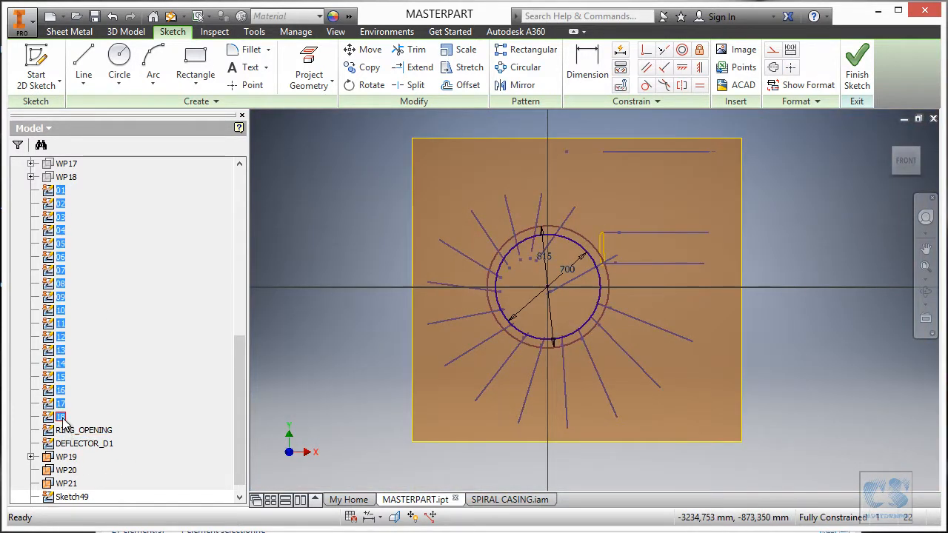
{"action": "right_click", "coordinate": [62, 418]}
{"action": "left_click", "coordinate": [94, 514]}
{"action": "left_click", "coordinate": [84, 431]}
{"action": "left_click", "coordinate": [84, 444], "text": "ctrl"}
{"action": "right_click", "coordinate": [96, 447]}
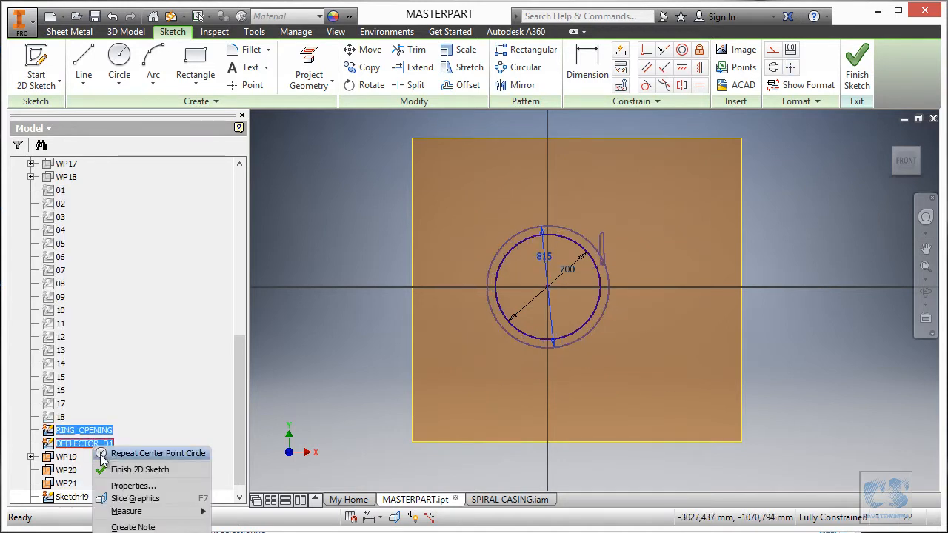
{"action": "left_click", "coordinate": [129, 532]}
- Hide the work planes WP19, WP20 and WP21 so only the new circle sketch is displayed
{"action": "left_click_drag", "start_coordinate": [238, 363], "coordinate": [231, 188]}
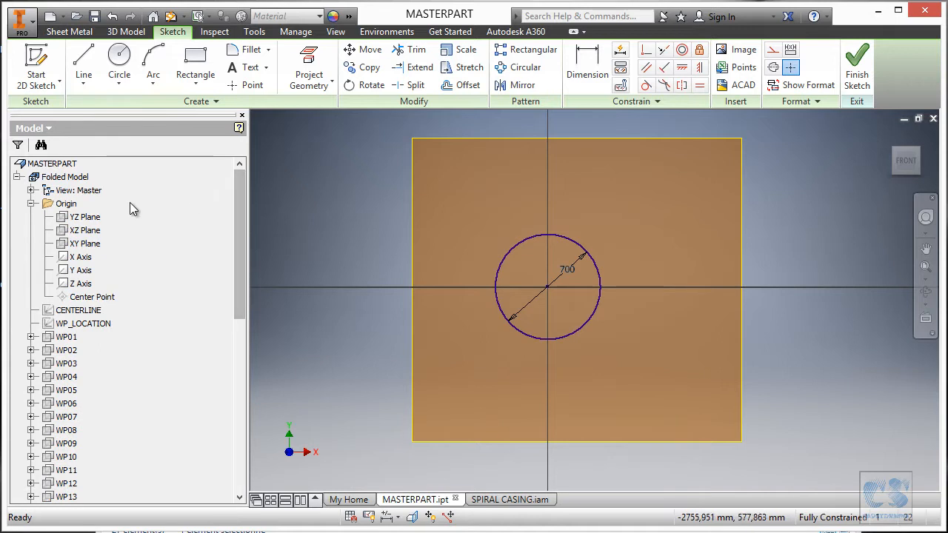
{"action": "left_click", "coordinate": [31, 203]}
{"action": "scroll", "coordinate": [134, 296], "scroll_direction": "down", "scroll_amount": 4}
{"action": "scroll", "coordinate": [188, 433], "scroll_direction": "down", "scroll_amount": 4}
{"action": "left_click", "coordinate": [66, 444]}
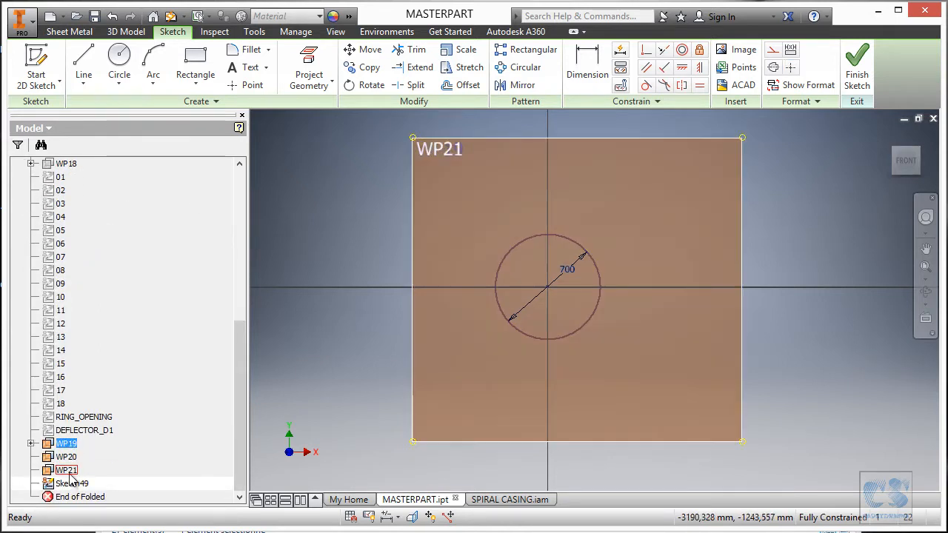
{"action": "left_click", "coordinate": [70, 473], "text": "shift"}
{"action": "right_click", "coordinate": [72, 475]}
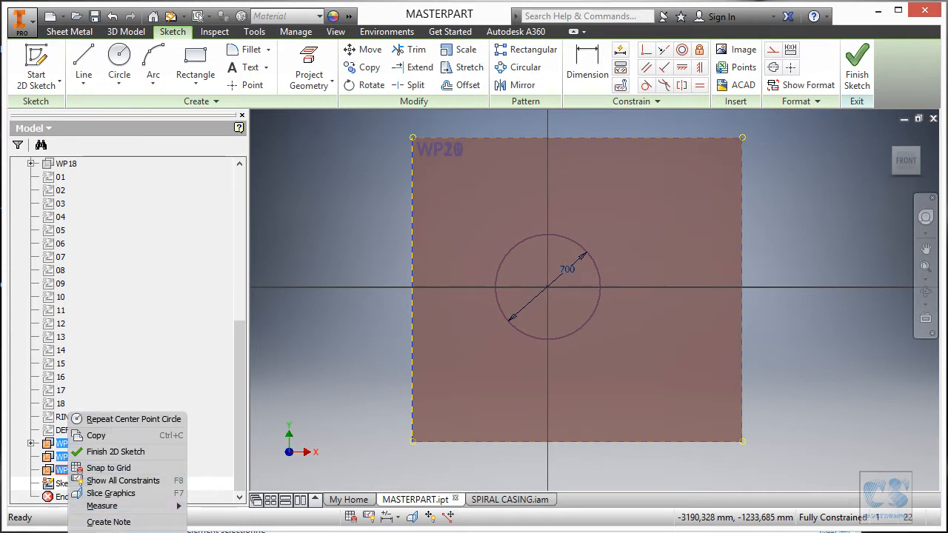
{"action": "left_click", "coordinate": [290, 335]}
{"action": "right_click", "coordinate": [289, 335]}
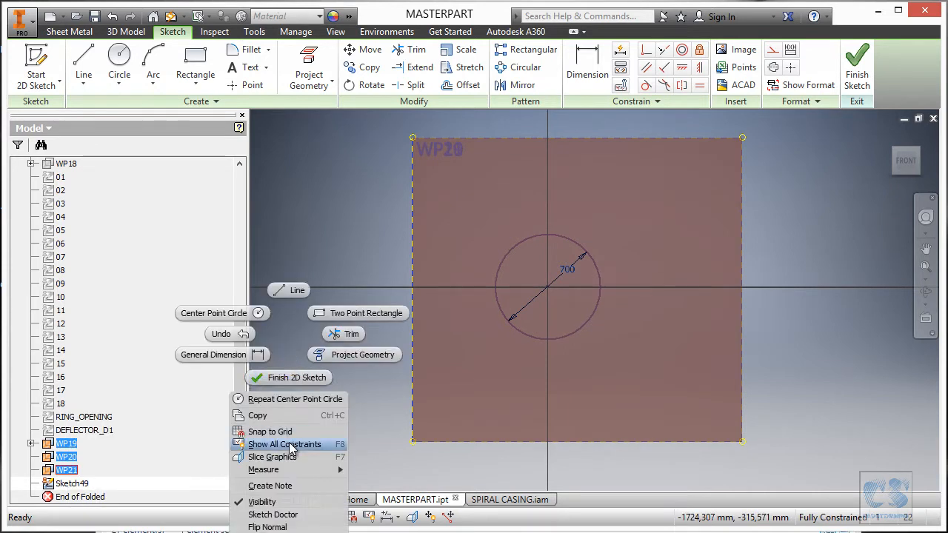
{"action": "left_click", "coordinate": [261, 502]}
{"action": "scroll", "coordinate": [586, 295], "scroll_direction": "up", "scroll_amount": 3}
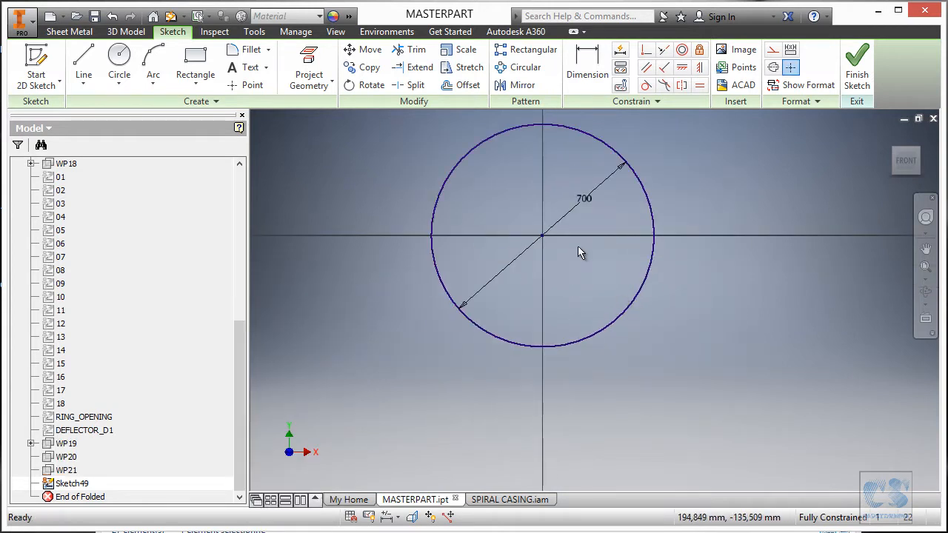
- Sketch two lines meeting at the circle's center and spreading downward past the circle as an inverted V, each about 520 mm long
{"action": "left_click", "coordinate": [84, 65]}
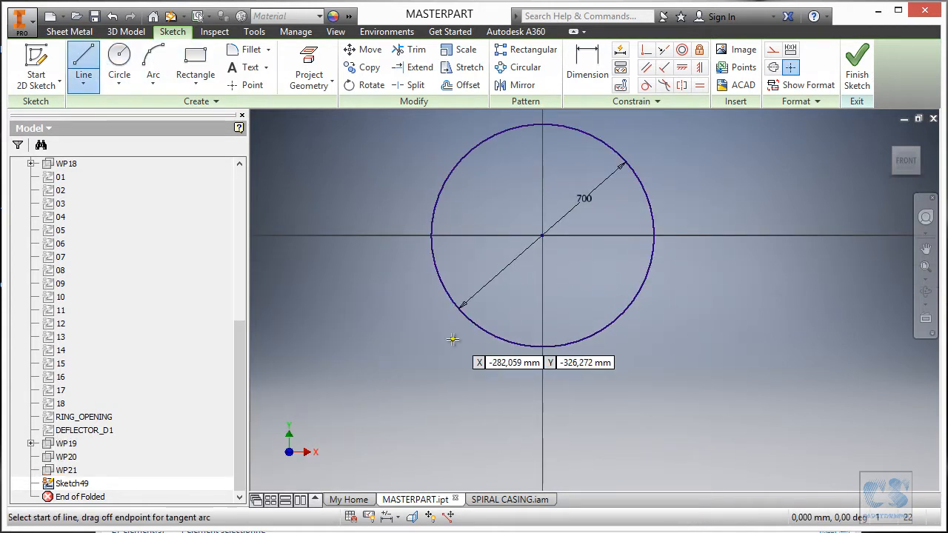
{"action": "left_click", "coordinate": [482, 388]}
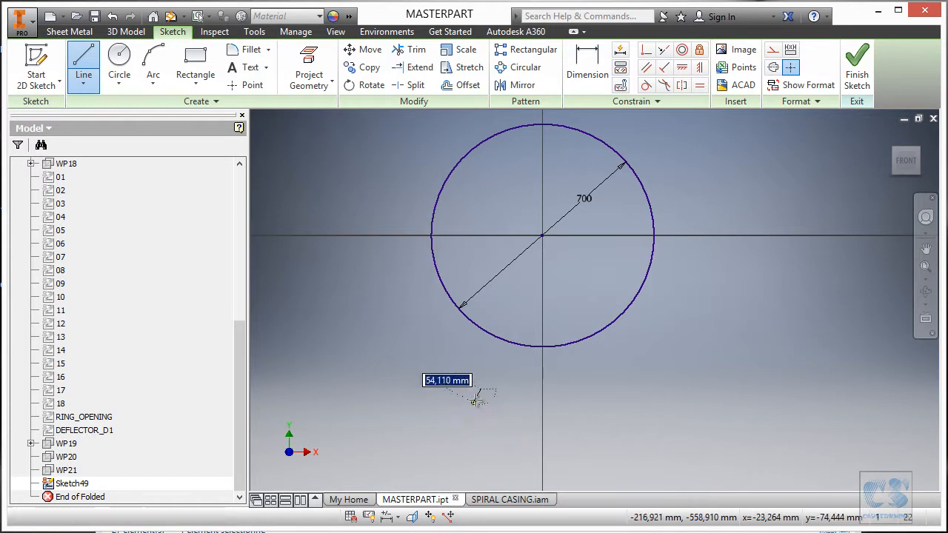
{"action": "left_click", "coordinate": [543, 235]}
{"action": "left_click", "coordinate": [593, 393]}
{"action": "key", "text": "Escape"}
- Project the Y axis into the sketch and make the two lines symmetric about it
{"action": "left_click_drag", "start_coordinate": [238, 363], "coordinate": [239, 176]}
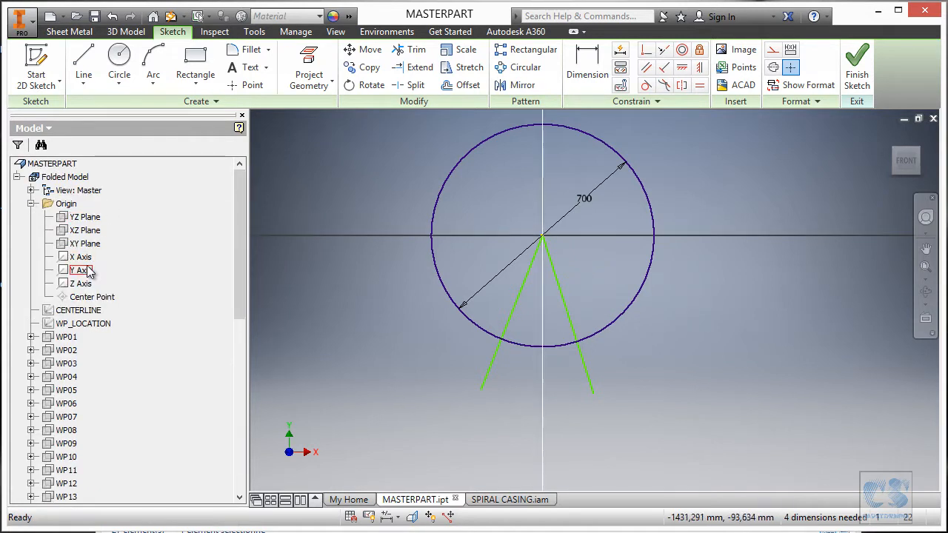
{"action": "left_click", "coordinate": [85, 271]}
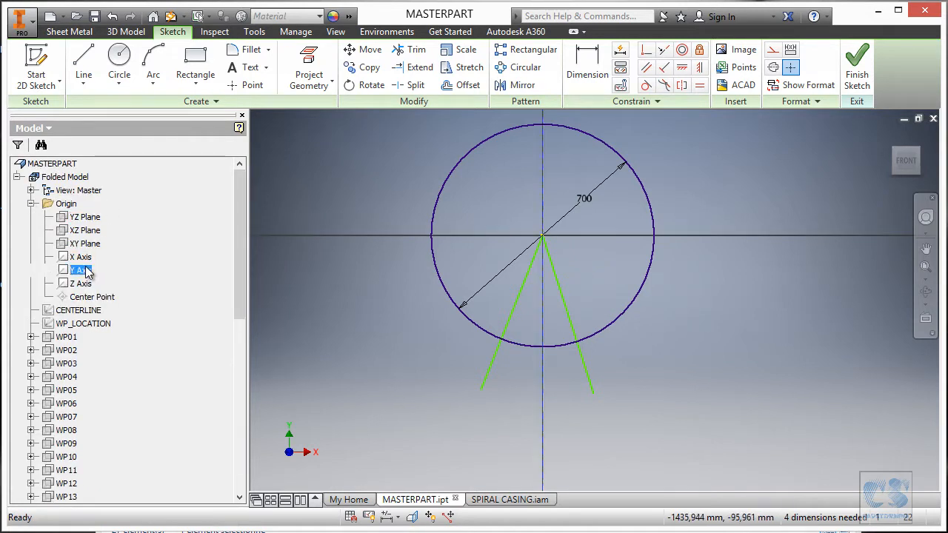
{"action": "left_click", "coordinate": [310, 60]}
{"action": "left_click", "coordinate": [682, 85]}
{"action": "left_click", "coordinate": [491, 370]}
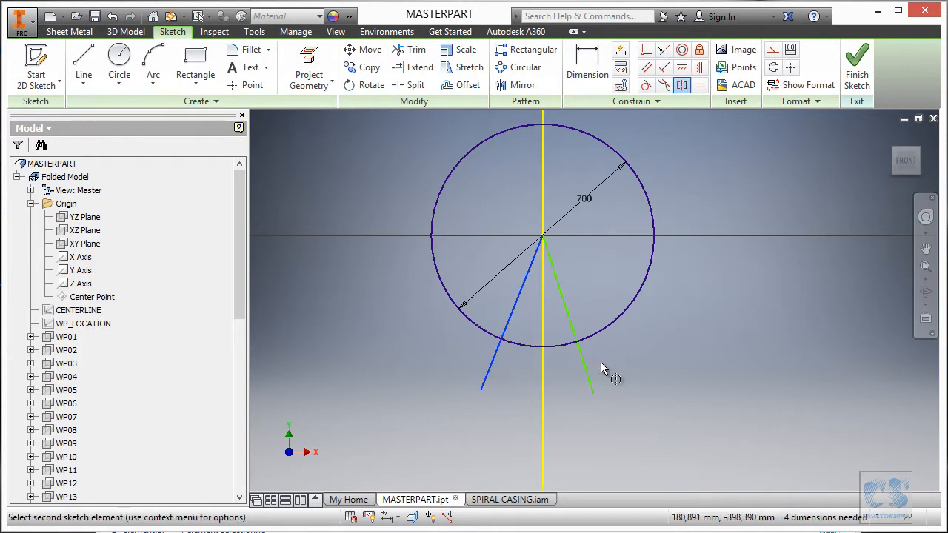
{"action": "left_click", "coordinate": [586, 370]}
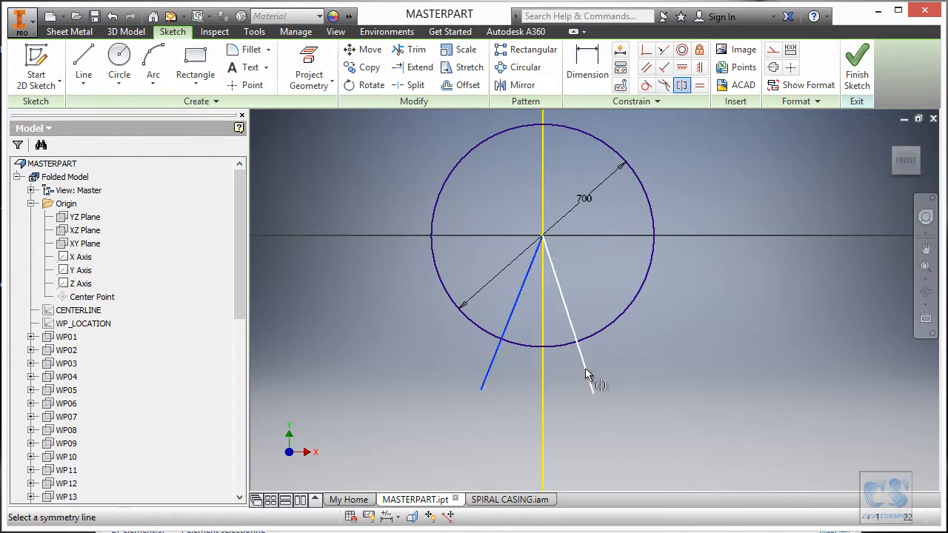
{"action": "left_click", "coordinate": [545, 381]}
{"action": "key", "text": "Escape"}
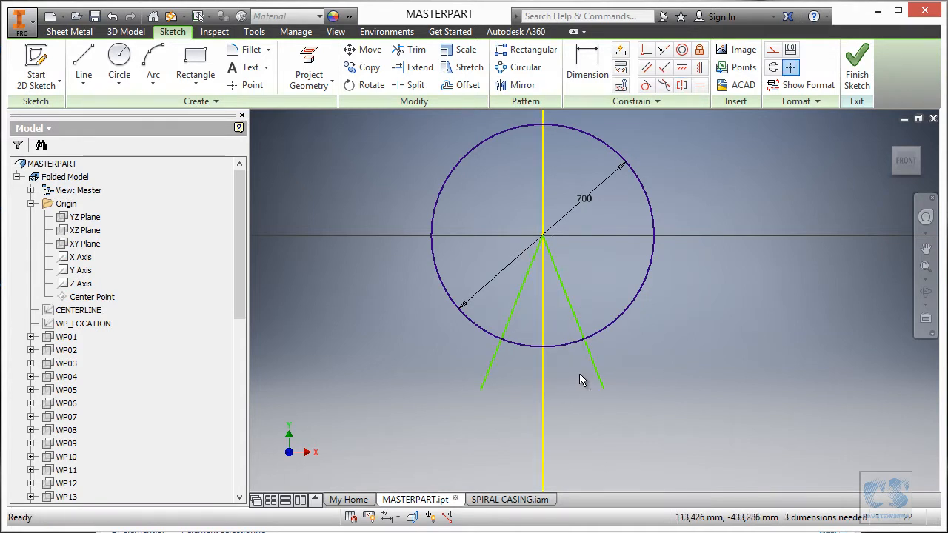
- Trim the two line ends outside the circle and the circle's lower arc between the lines
{"action": "scroll", "coordinate": [569, 380], "scroll_direction": "up", "scroll_amount": 3}
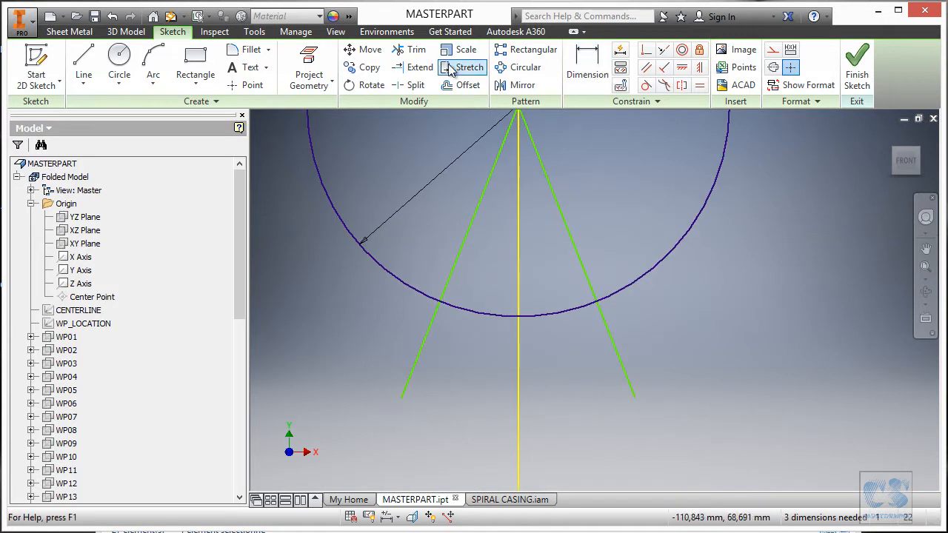
{"action": "left_click", "coordinate": [416, 49]}
{"action": "mouse_move", "coordinate": [637, 351]}
{"action": "left_mouse_down"}
{"action": "mouse_move", "coordinate": [457, 365]}
{"action": "mouse_move", "coordinate": [462, 347]}
{"action": "mouse_move", "coordinate": [411, 329]}
{"action": "mouse_move", "coordinate": [418, 325]}
{"action": "left_mouse_up"}
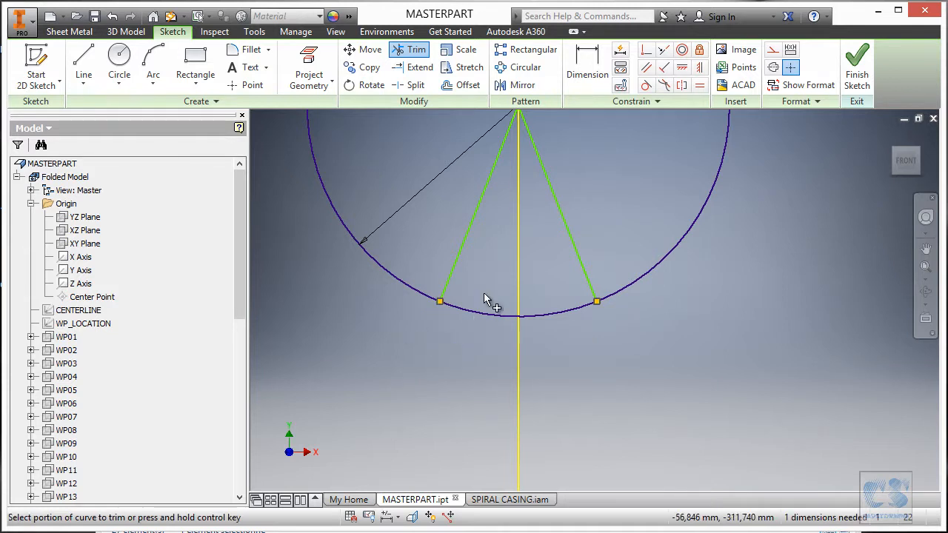
{"action": "mouse_move", "coordinate": [550, 338]}
{"action": "left_mouse_down"}
{"action": "mouse_move", "coordinate": [568, 340]}
{"action": "mouse_move", "coordinate": [578, 360]}
{"action": "left_mouse_up"}
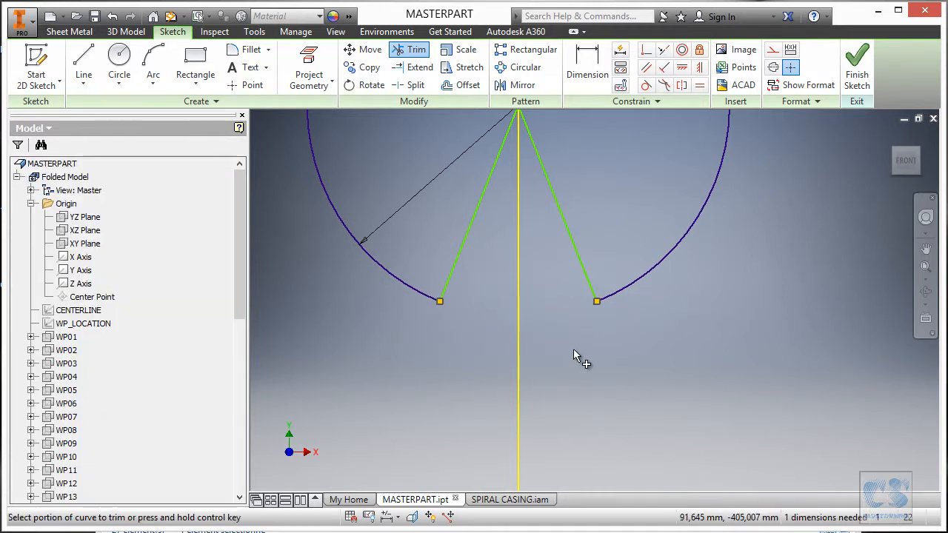
{"action": "scroll", "coordinate": [521, 363], "scroll_direction": "down", "scroll_amount": 2}
{"action": "middle_click_drag", "start_coordinate": [504, 231], "coordinate": [529, 378]}
{"action": "key", "text": "Escape"}
- Convert both slanted lines from the circle's center into construction lines
{"action": "left_click", "coordinate": [516, 400]}
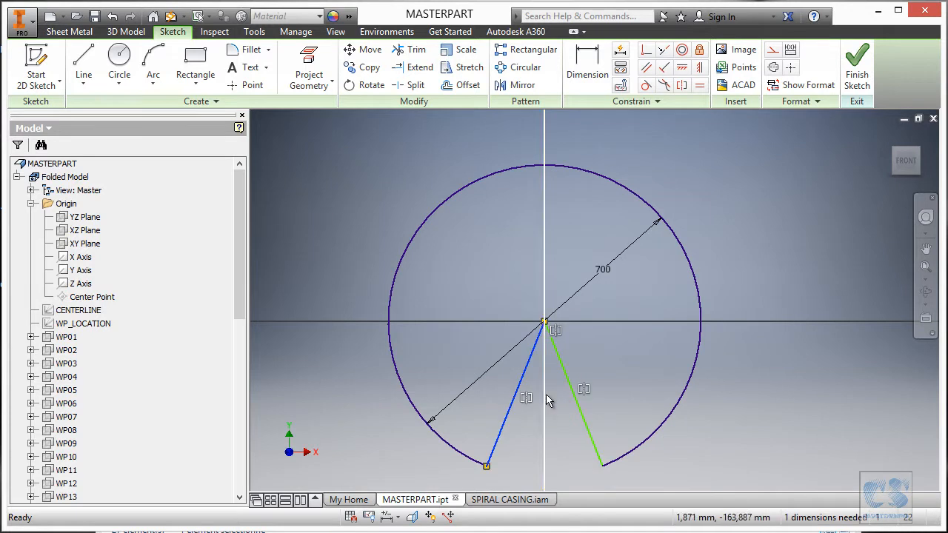
{"action": "left_click", "coordinate": [773, 49]}
{"action": "left_click", "coordinate": [589, 420]}
{"action": "right_click", "coordinate": [589, 420]}
{"action": "left_click", "coordinate": [600, 414]}
{"action": "scroll", "coordinate": [629, 337], "scroll_direction": "down", "scroll_amount": 3}
{"action": "right_click", "coordinate": [643, 263]}
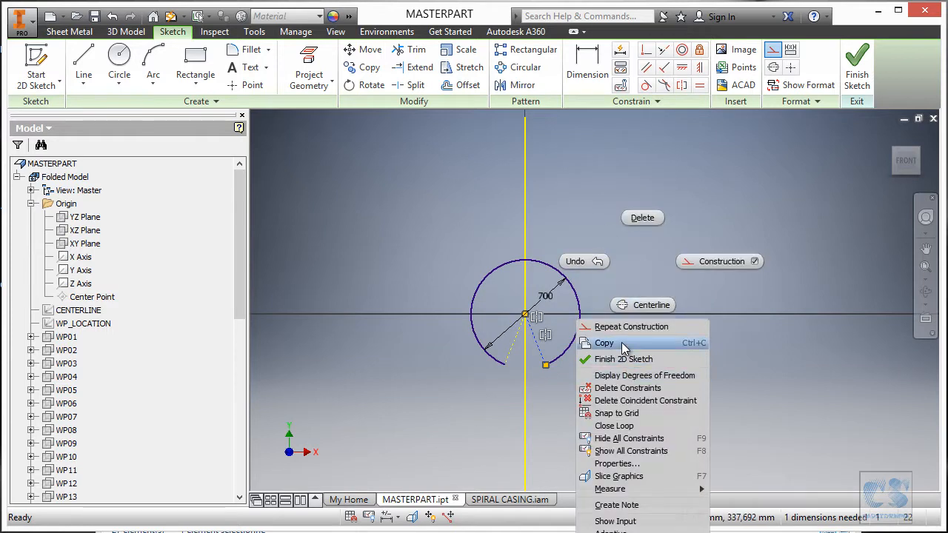
{"action": "left_click", "coordinate": [639, 304]}
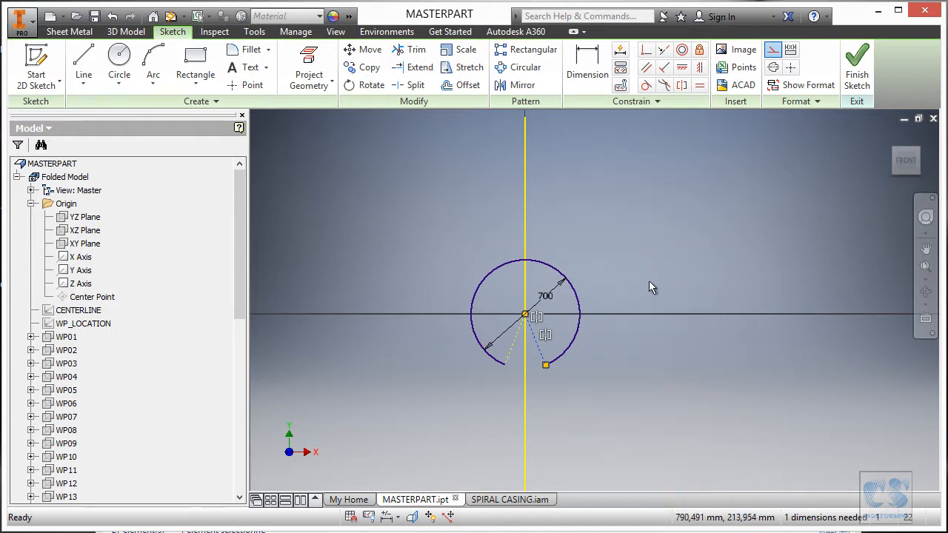
- Dimension the angle between the two construction lines at 0.5 degrees and finish the sketch
{"action": "right_click", "coordinate": [625, 233]}
{"action": "left_click", "coordinate": [486, 249]}
{"action": "scroll", "coordinate": [508, 383], "scroll_direction": "up", "scroll_amount": 4}
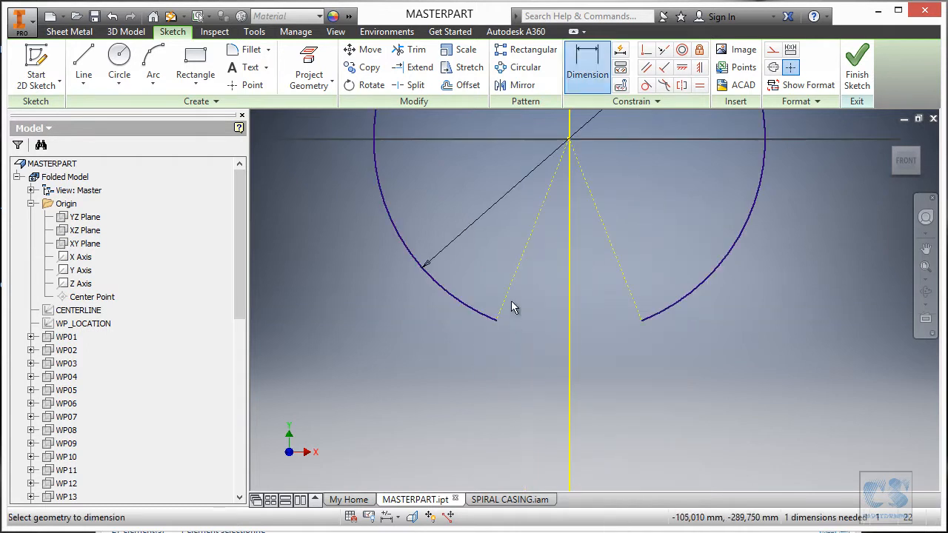
{"action": "left_click", "coordinate": [507, 294]}
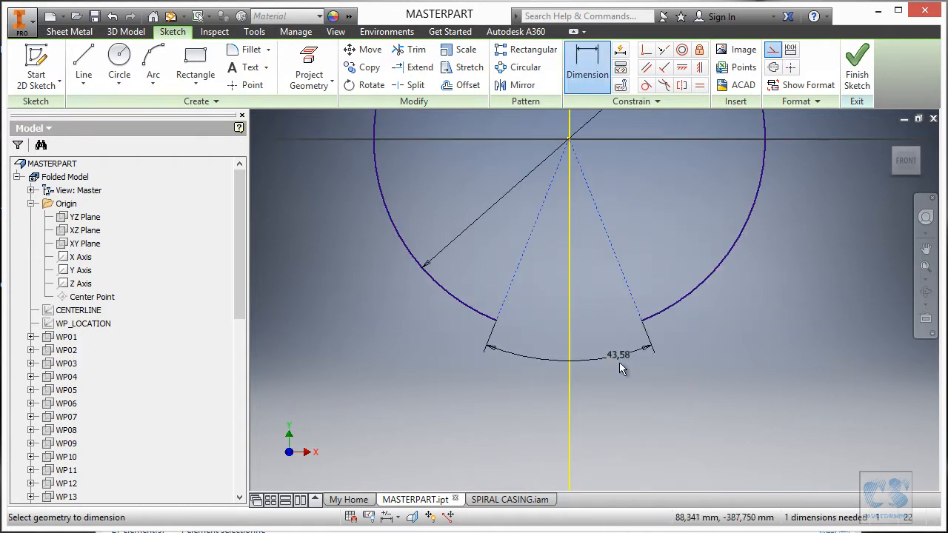
{"action": "left_click", "coordinate": [613, 382]}
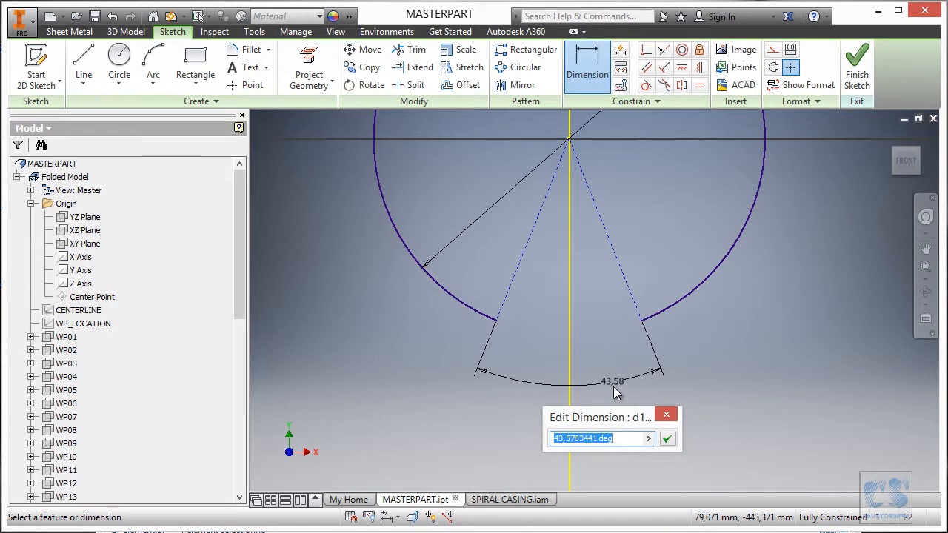
{"action": "type", "text": "0.5"}
{"action": "key", "text": "Return"}
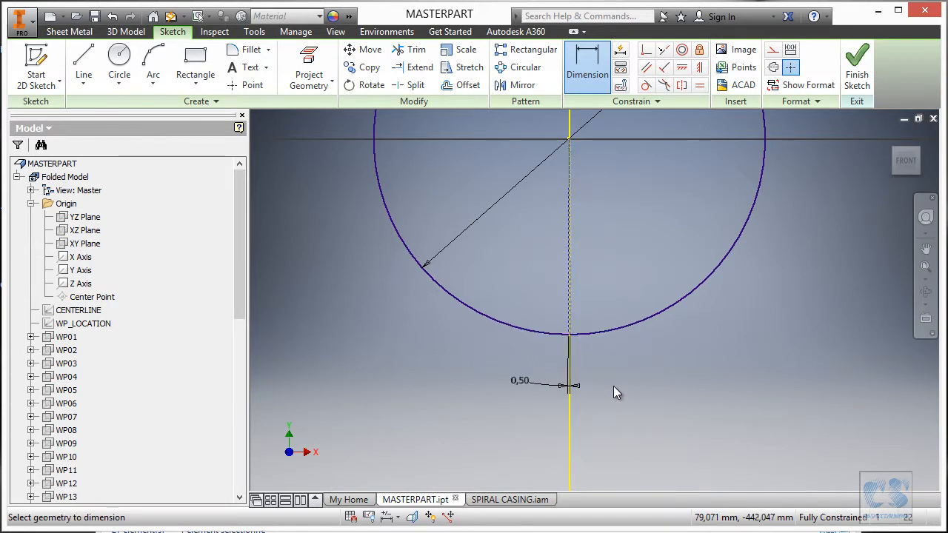
{"action": "key", "text": "Escape"}
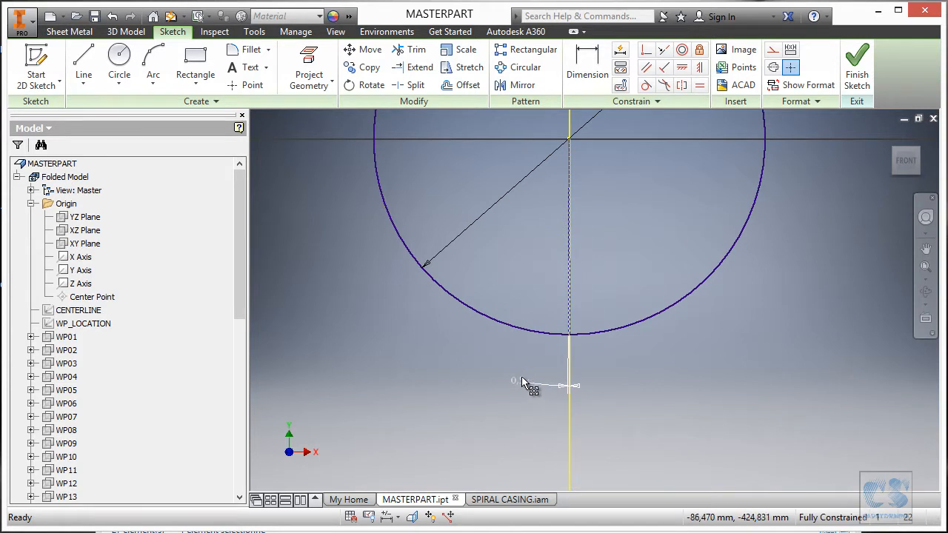
{"action": "left_click", "coordinate": [857, 70]}
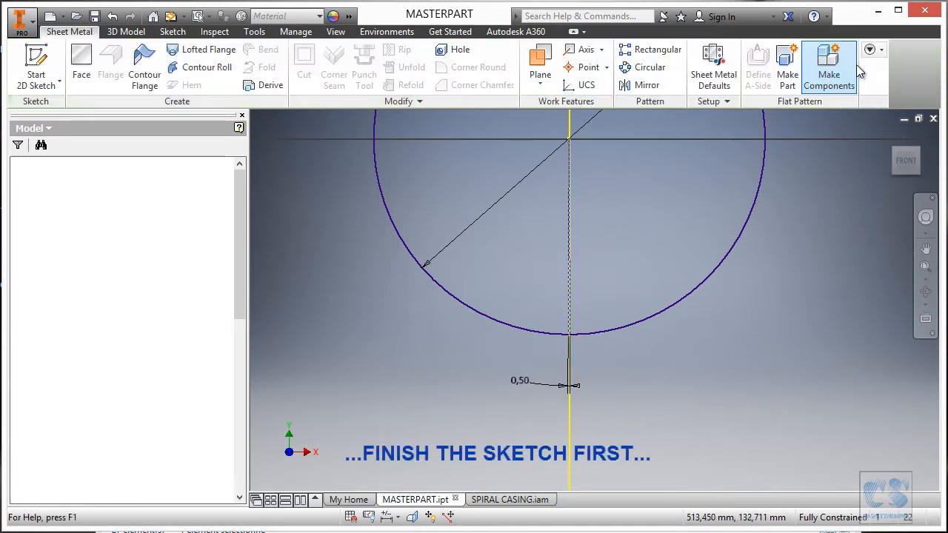
- Rename model parameter d147 as OP_angle_small in the parameters table
{"action": "right_click", "coordinate": [692, 249]}
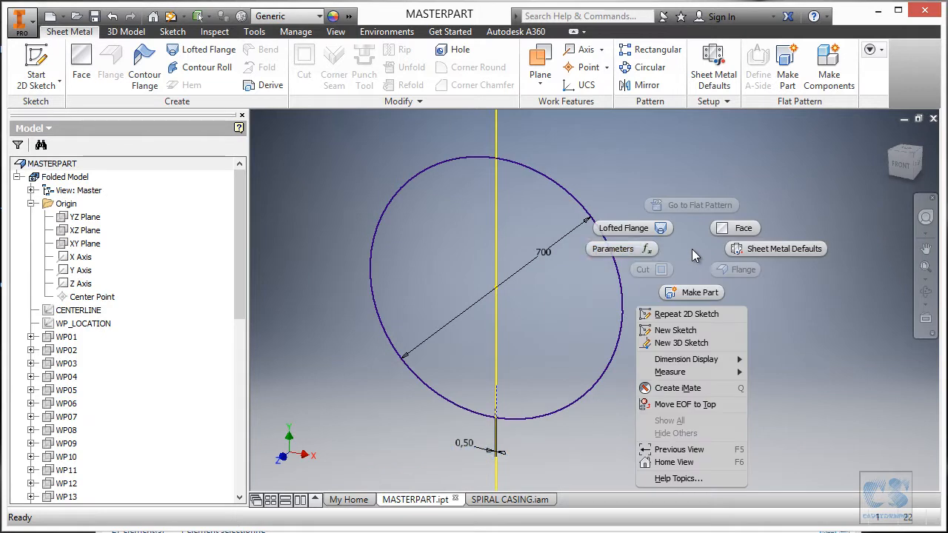
{"action": "left_click", "coordinate": [640, 252]}
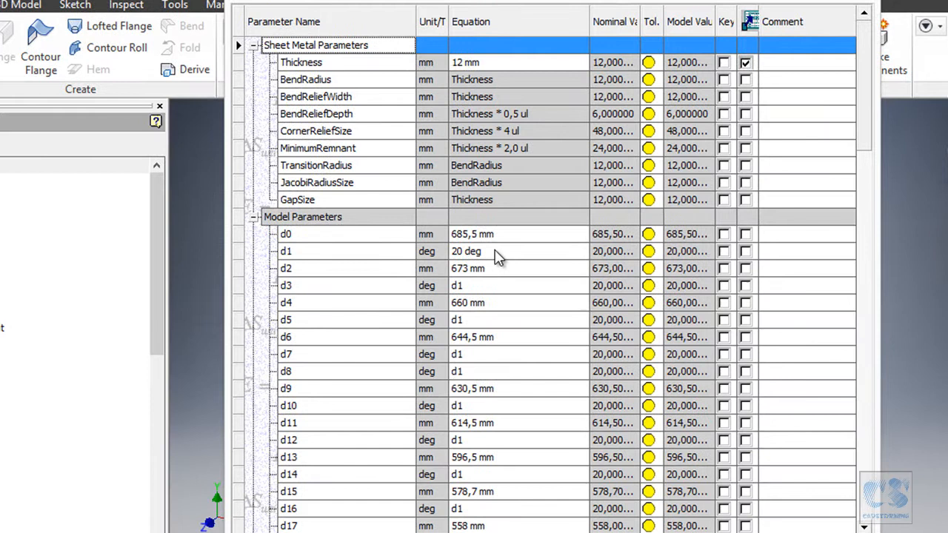
{"action": "scroll", "coordinate": [502, 256], "scroll_direction": "down", "scroll_amount": 8}
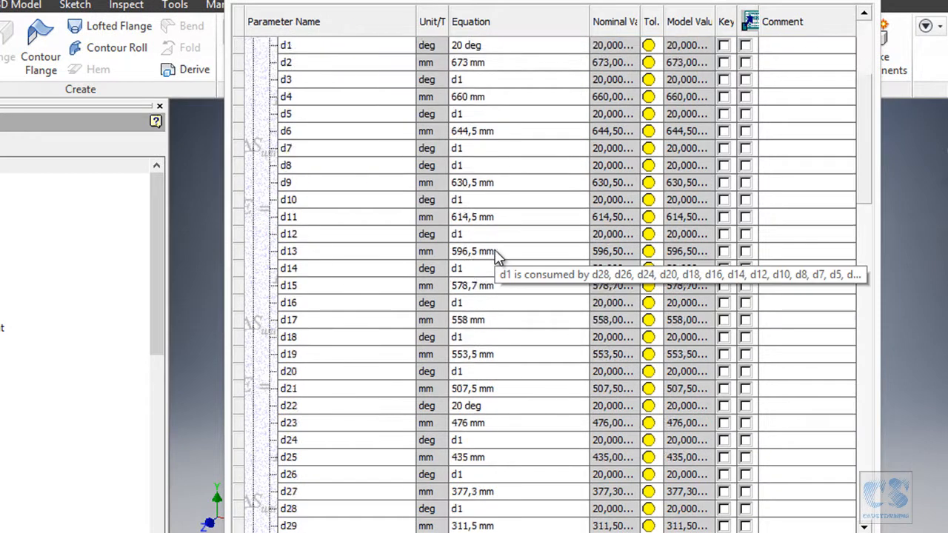
{"action": "scroll", "coordinate": [497, 256], "scroll_direction": "down", "scroll_amount": 15}
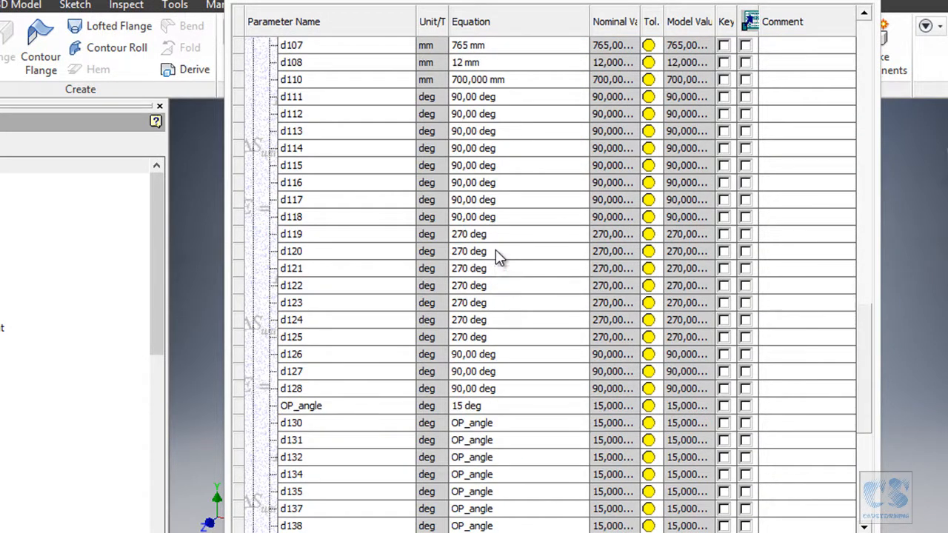
{"action": "scroll", "coordinate": [496, 255], "scroll_direction": "down", "scroll_amount": 5}
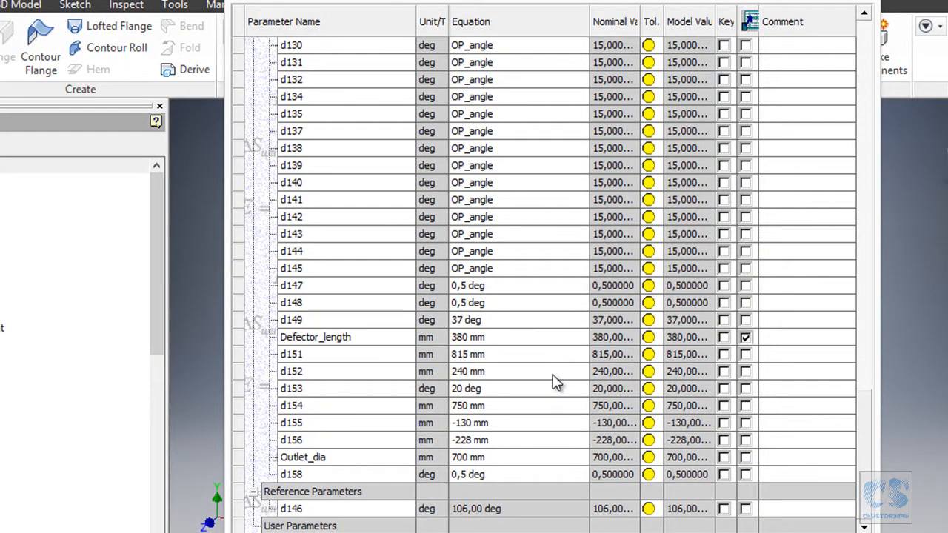
{"action": "left_click", "coordinate": [341, 288]}
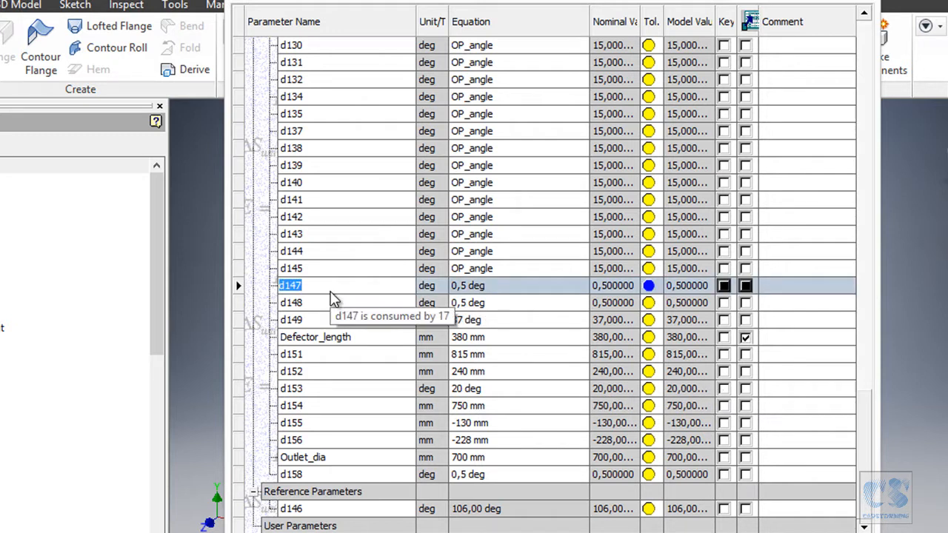
{"action": "type", "text": "OP_angle_small"}
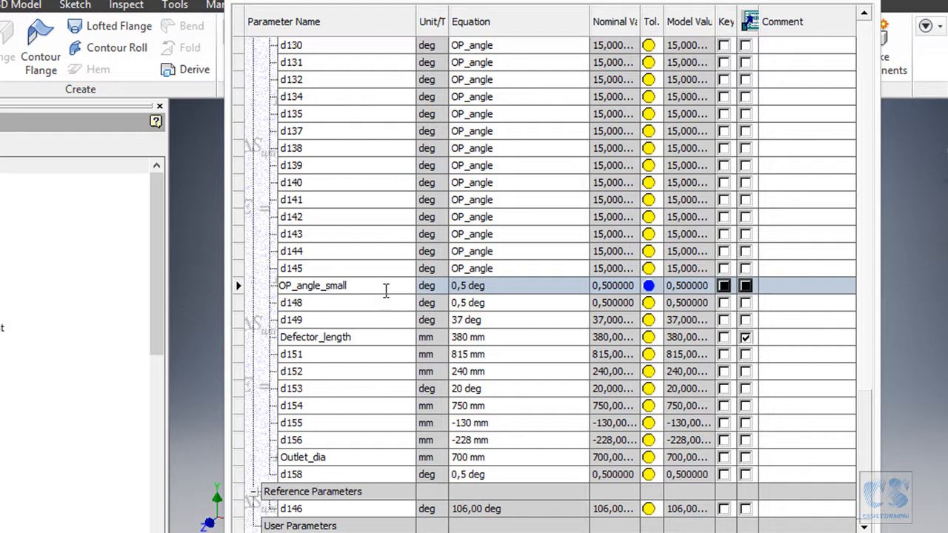
- Set the equations of parameters d148 and d158 to OP_angle_small and close the parameters table
{"action": "left_click_drag", "start_coordinate": [390, 283], "coordinate": [288, 275]}
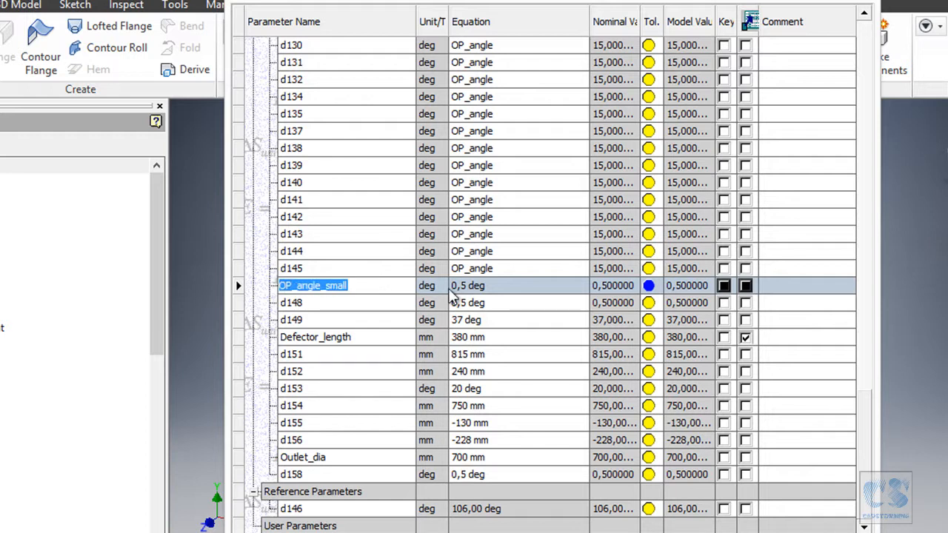
{"action": "left_click", "coordinate": [498, 304]}
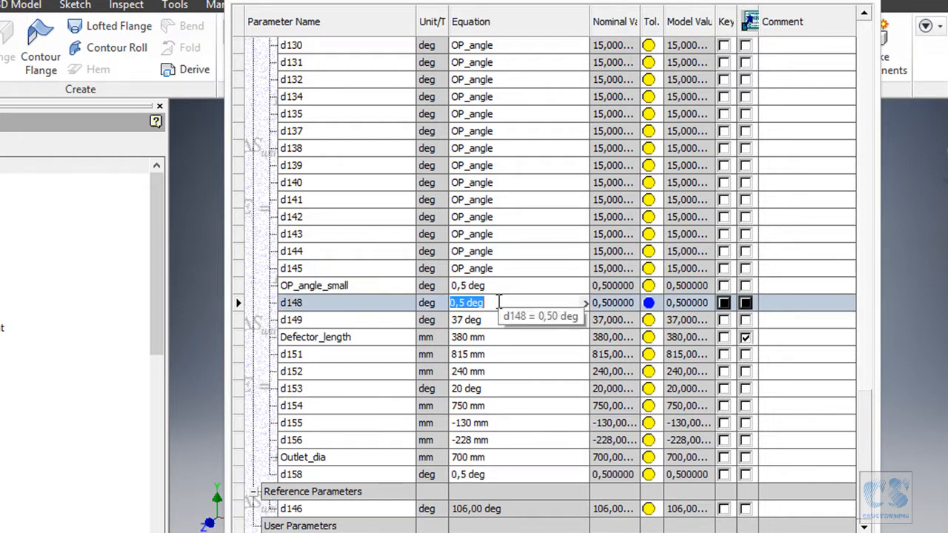
{"action": "type", "text": "OP_angle_small"}
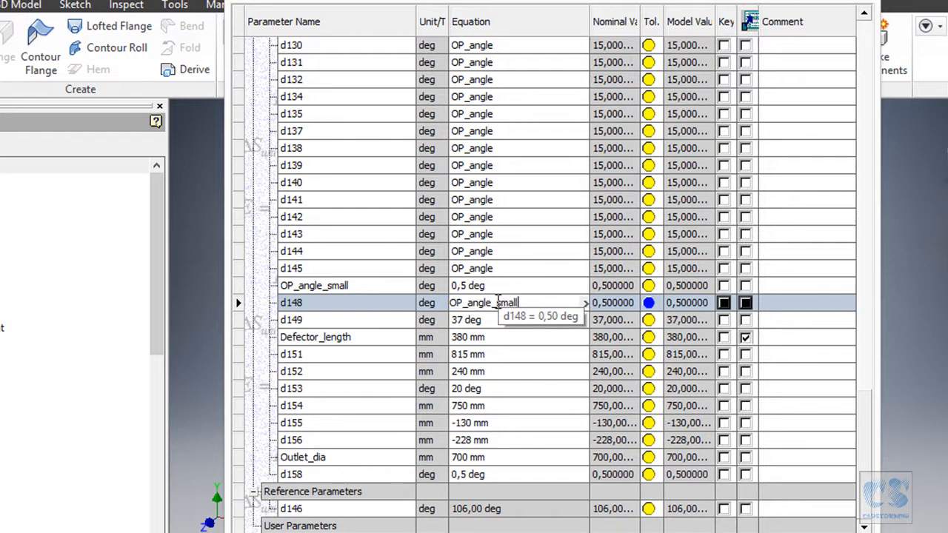
{"action": "key", "text": "Return"}
{"action": "left_click", "coordinate": [487, 475]}
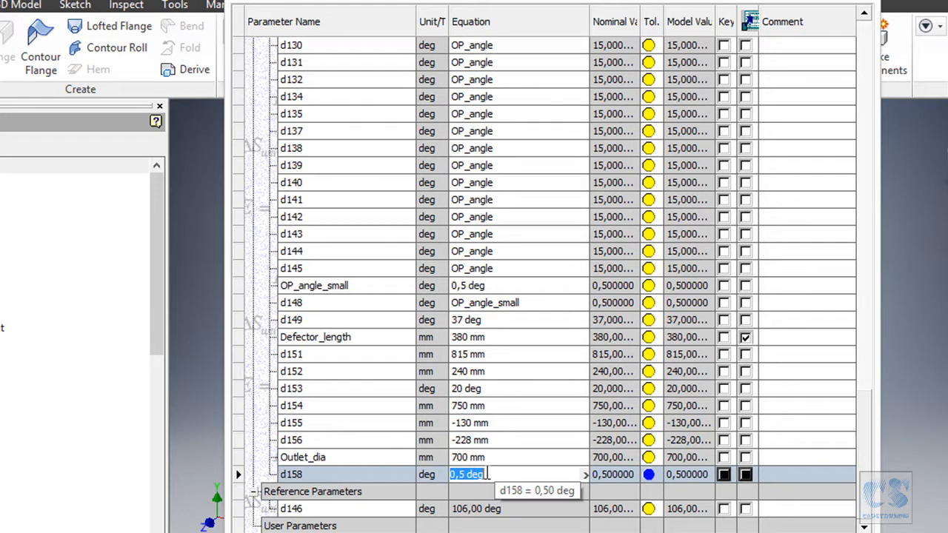
{"action": "type", "text": "v"}
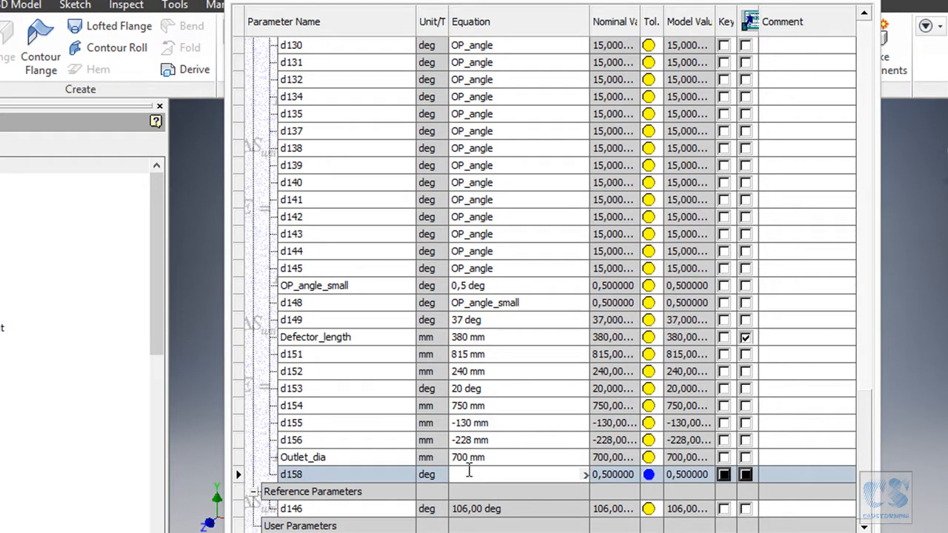
{"action": "type", "text": "OP_angle_small"}
{"action": "key", "text": "Return"}
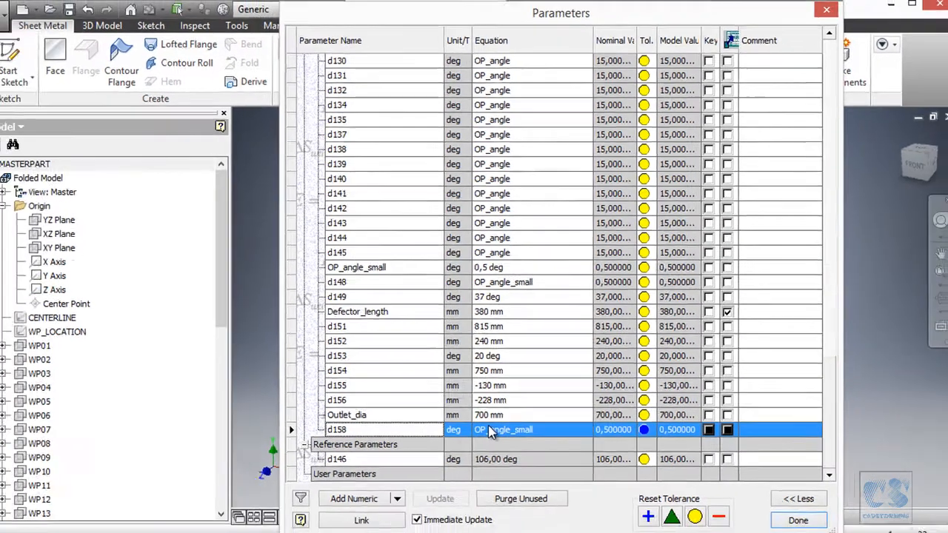
{"action": "left_click", "coordinate": [791, 505]}
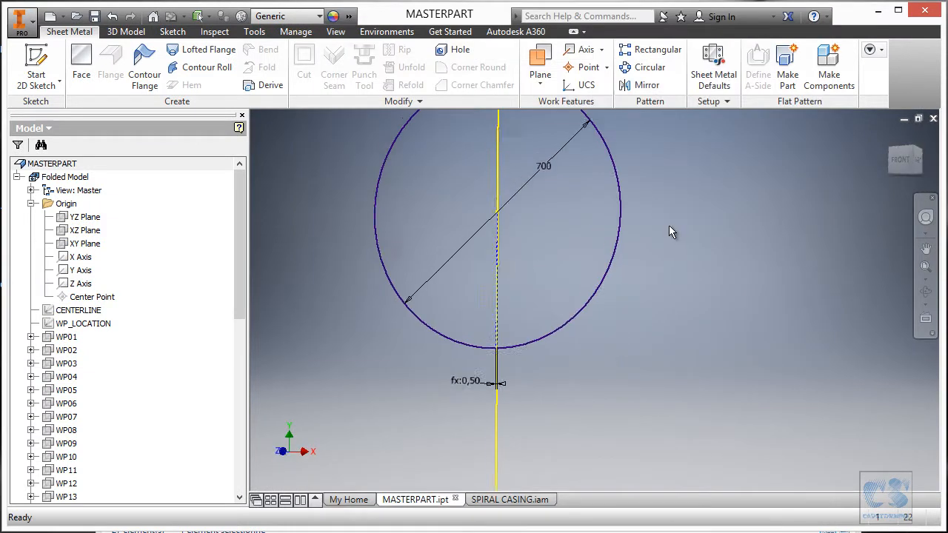
- Rename Sketch49 as 19 in the model tree
{"action": "scroll", "coordinate": [496, 366], "scroll_direction": "down", "scroll_amount": 1}
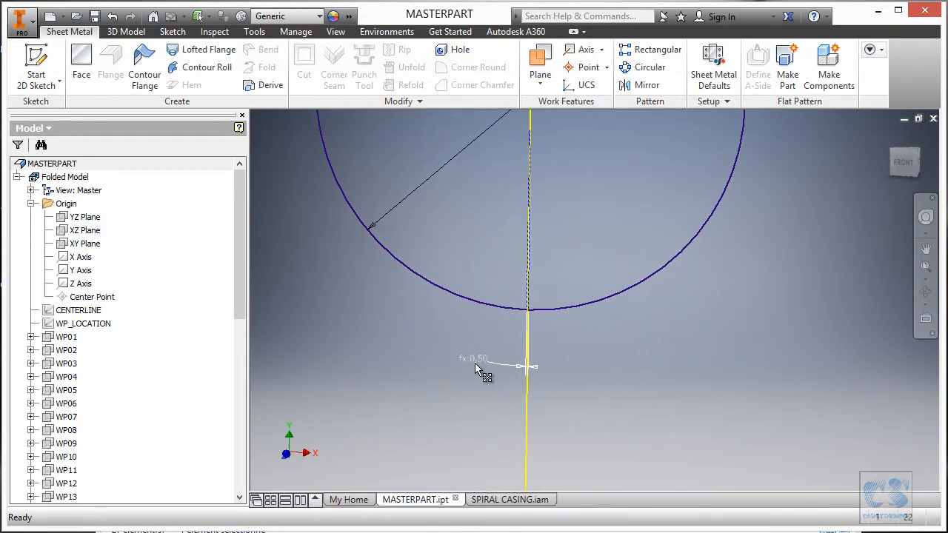
{"action": "scroll", "coordinate": [518, 360], "scroll_direction": "up", "scroll_amount": 3}
{"action": "mouse_move", "coordinate": [525, 360]}
{"action": "middle_mouse_down", "text": "shift"}
{"action": "mouse_move", "coordinate": [608, 361]}
{"action": "mouse_move", "coordinate": [589, 309]}
{"action": "mouse_move", "coordinate": [519, 311]}
{"action": "middle_mouse_up", "text": "shift"}
{"action": "left_click_drag", "start_coordinate": [241, 289], "coordinate": [254, 463]}
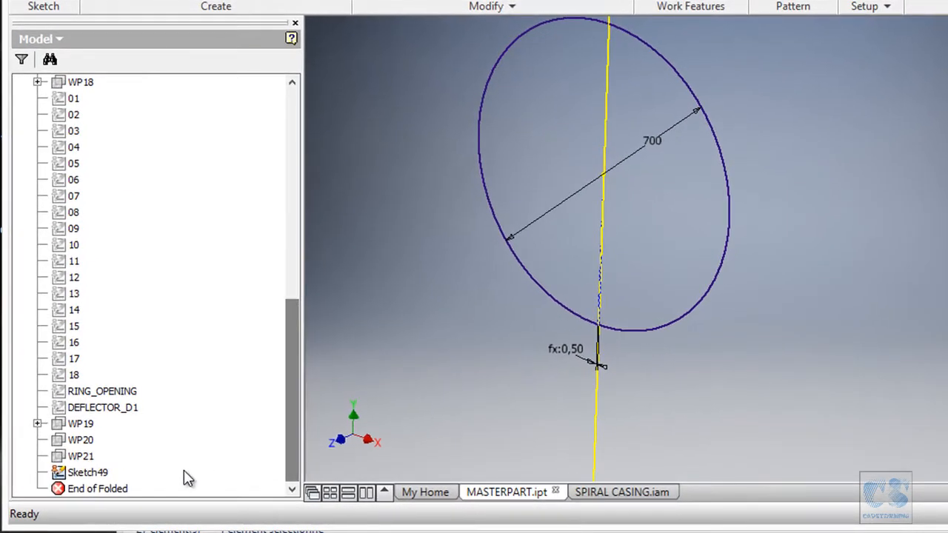
{"action": "left_click", "coordinate": [98, 473]}
{"action": "left_click", "coordinate": [101, 474]}
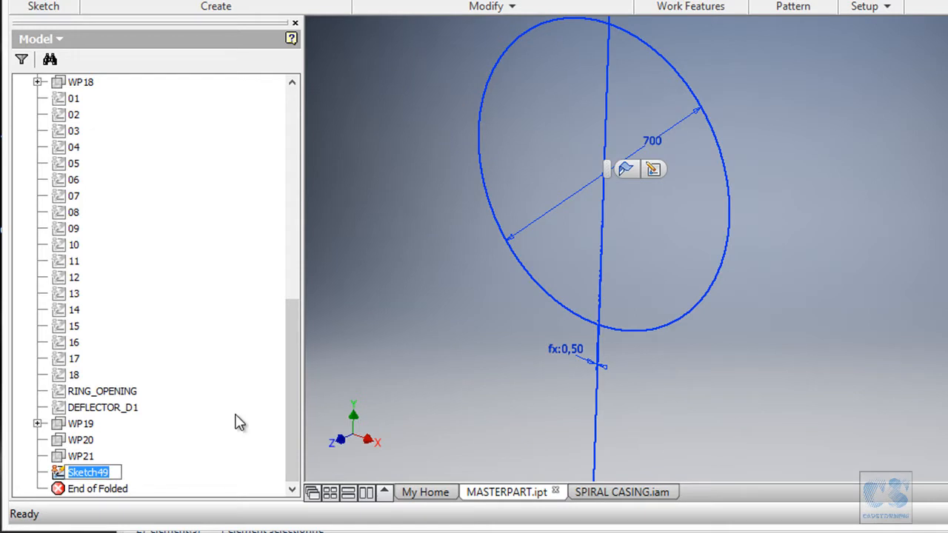
{"action": "type", "text": "18"}
{"action": "key", "text": "Return"}
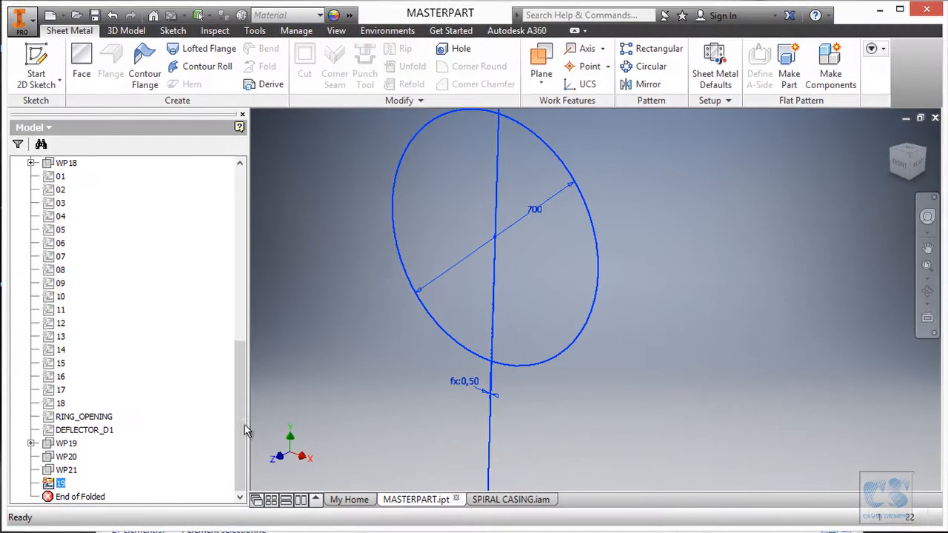
{"action": "left_click", "coordinate": [717, 354]}
- Make work plane WP20 visible behind the outlet circle sketch
{"action": "scroll", "coordinate": [716, 353], "scroll_direction": "down", "scroll_amount": 2}
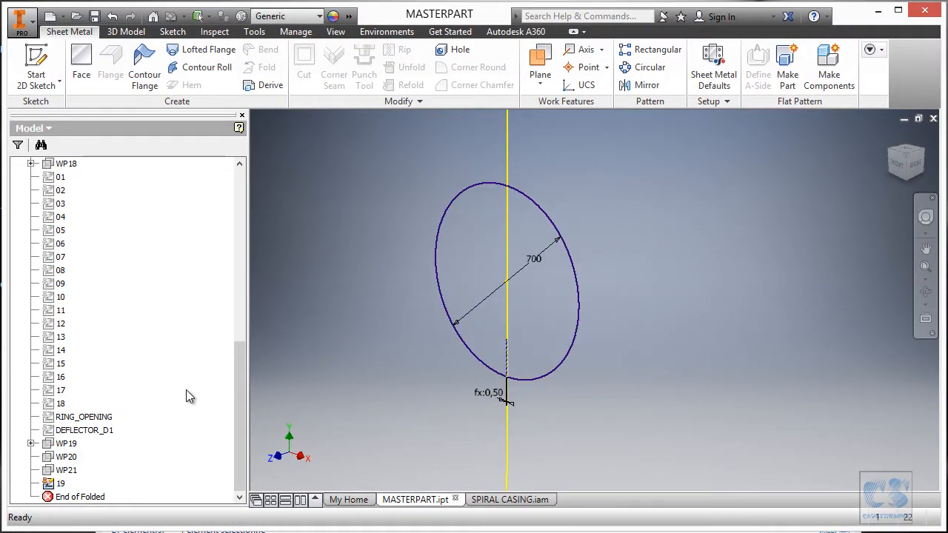
{"action": "right_click", "coordinate": [71, 462]}
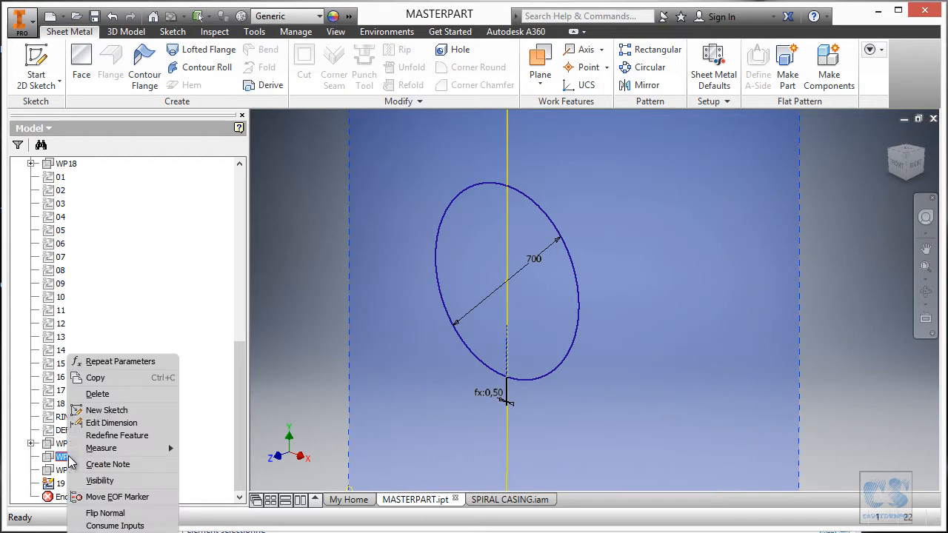
{"action": "left_click", "coordinate": [118, 480]}
{"action": "scroll", "coordinate": [290, 395], "scroll_direction": "down", "scroll_amount": 3}
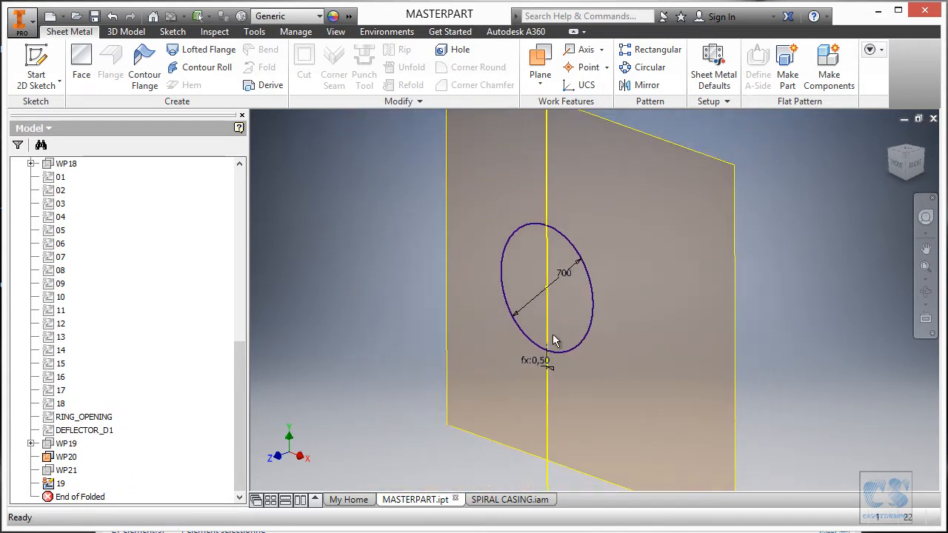
{"action": "middle_click_drag", "start_coordinate": [554, 337], "coordinate": [493, 367], "text": "shift"}
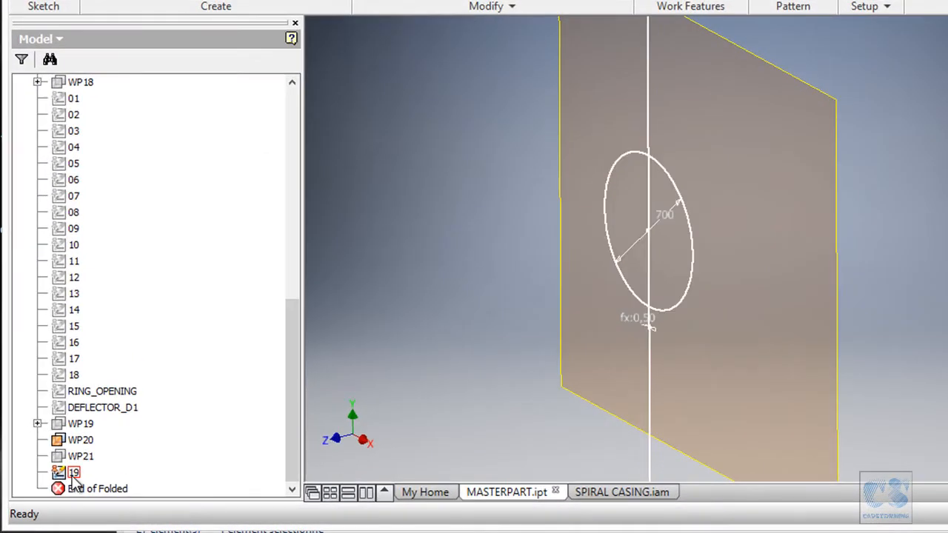
- Copy sketch 19 and paste it onto work plane WP20
{"action": "left_click", "coordinate": [62, 485]}
{"action": "right_click", "coordinate": [75, 475]}
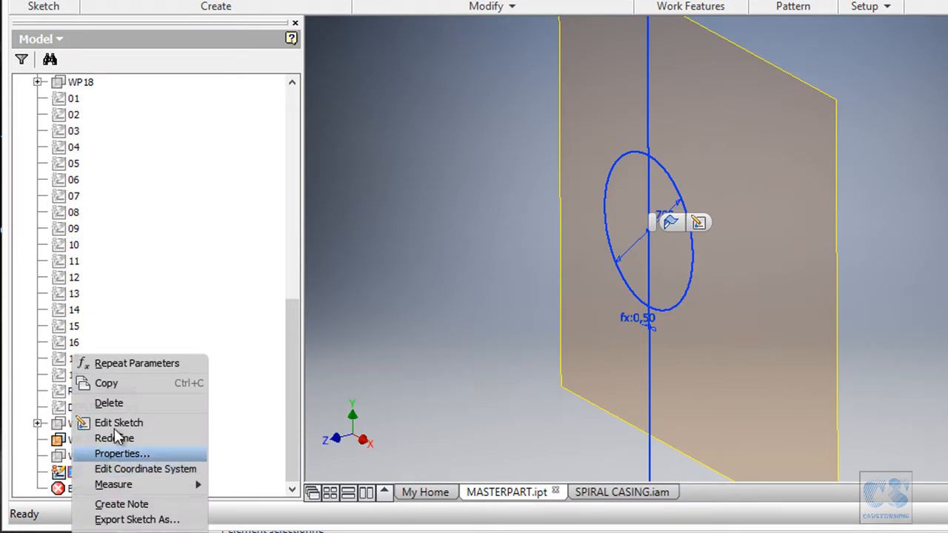
{"action": "left_click", "coordinate": [129, 383]}
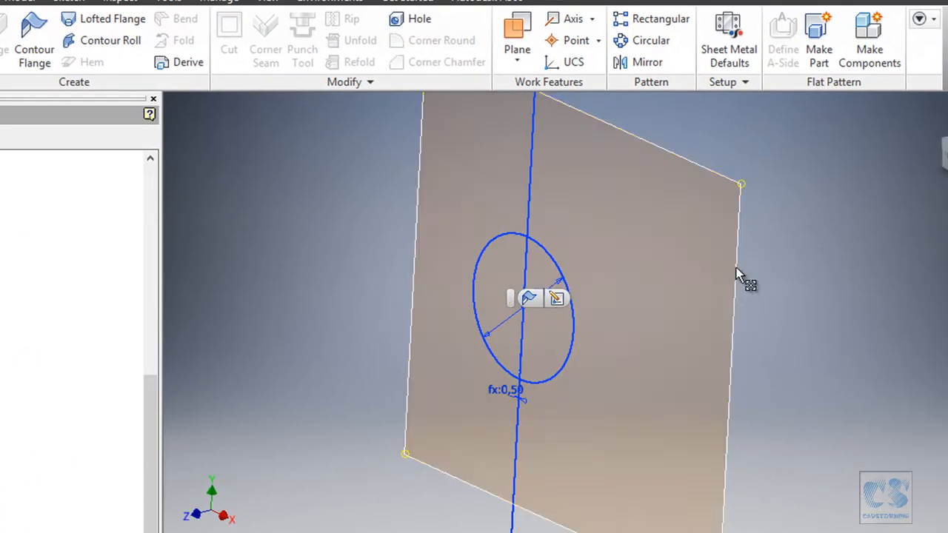
{"action": "left_click", "coordinate": [735, 272]}
{"action": "right_click", "coordinate": [735, 272]}
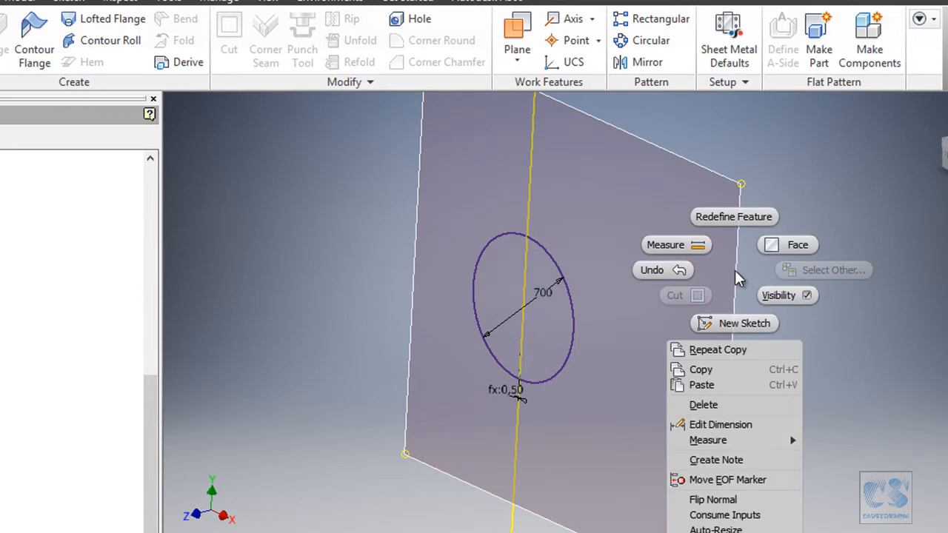
{"action": "left_click", "coordinate": [717, 384]}
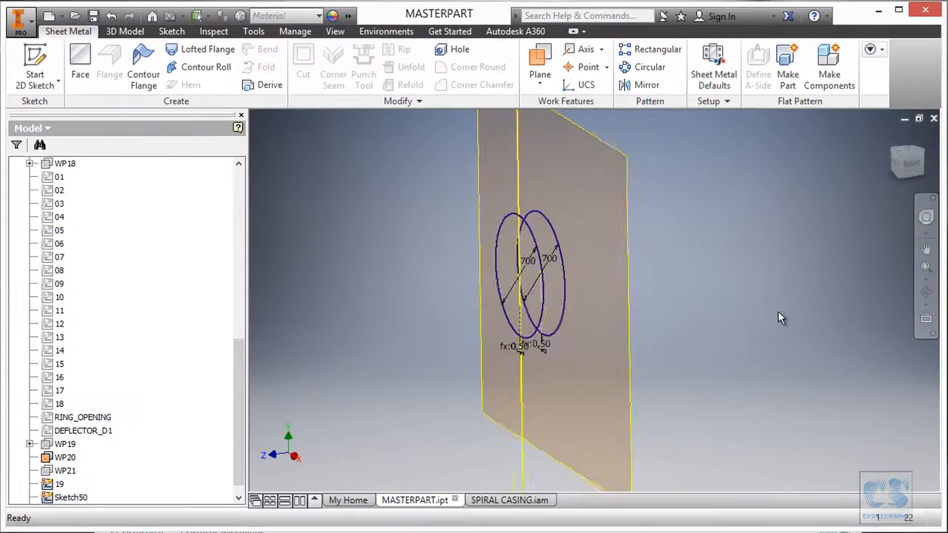
- Edit the sketch pasted on WP20, set its circle diameter to the Outlet_dia parameter and finish the sketch
{"action": "left_click", "coordinate": [572, 269]}
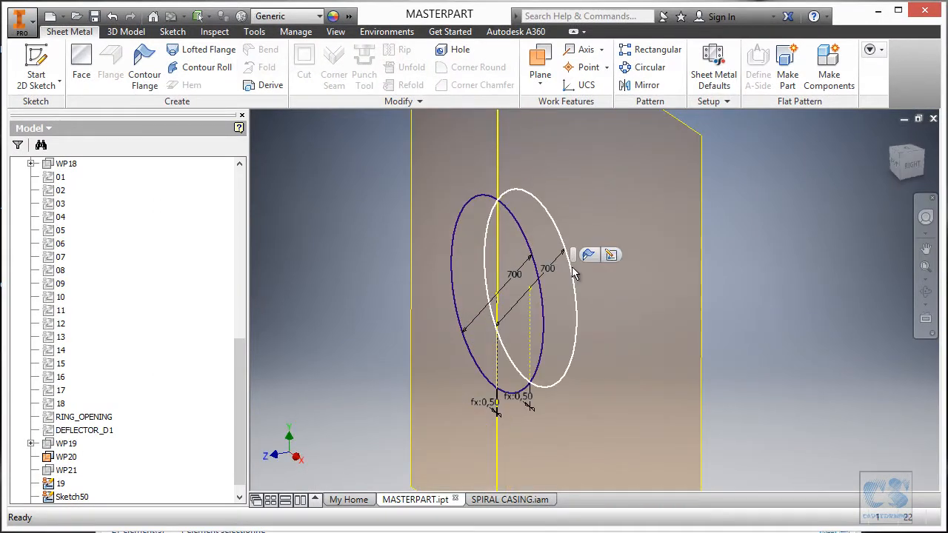
{"action": "left_click", "coordinate": [609, 257]}
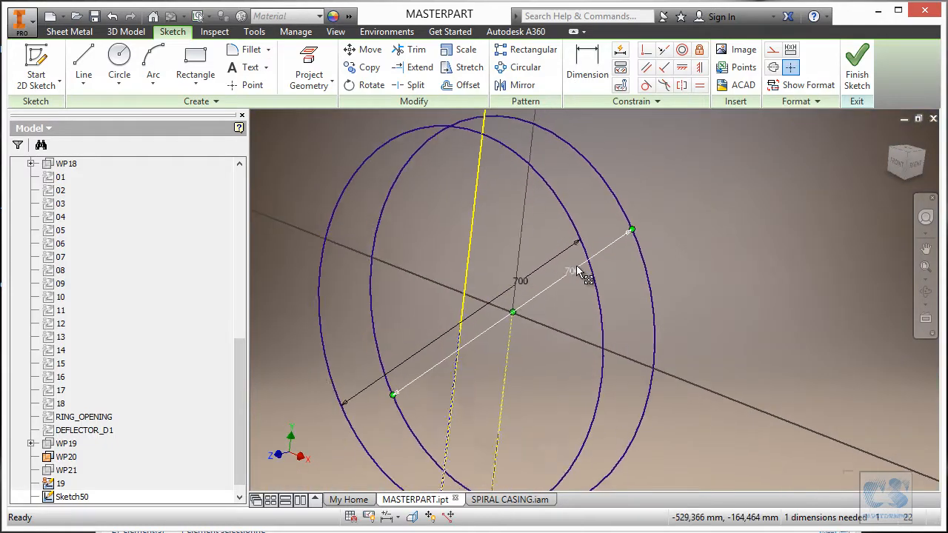
{"action": "left_click", "coordinate": [580, 272]}
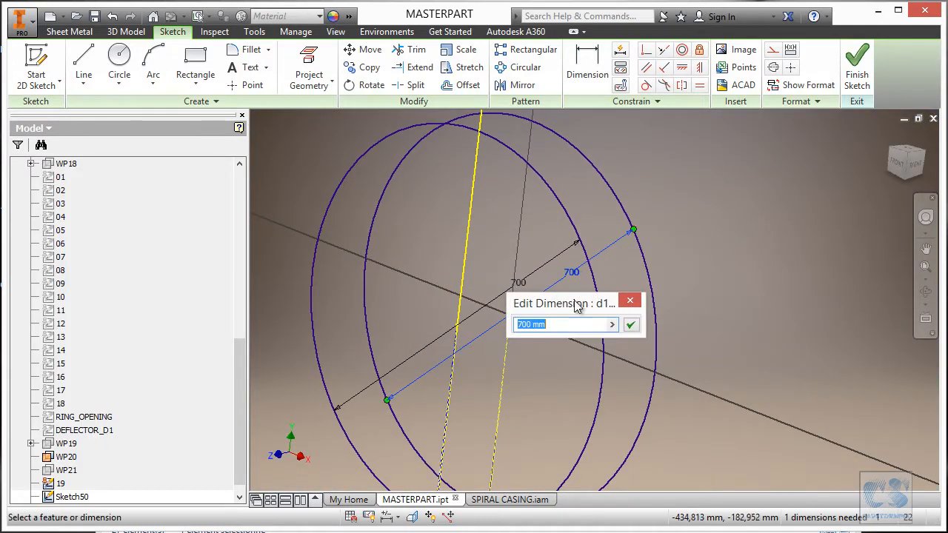
{"action": "left_click", "coordinate": [612, 326]}
{"action": "left_click", "coordinate": [685, 447]}
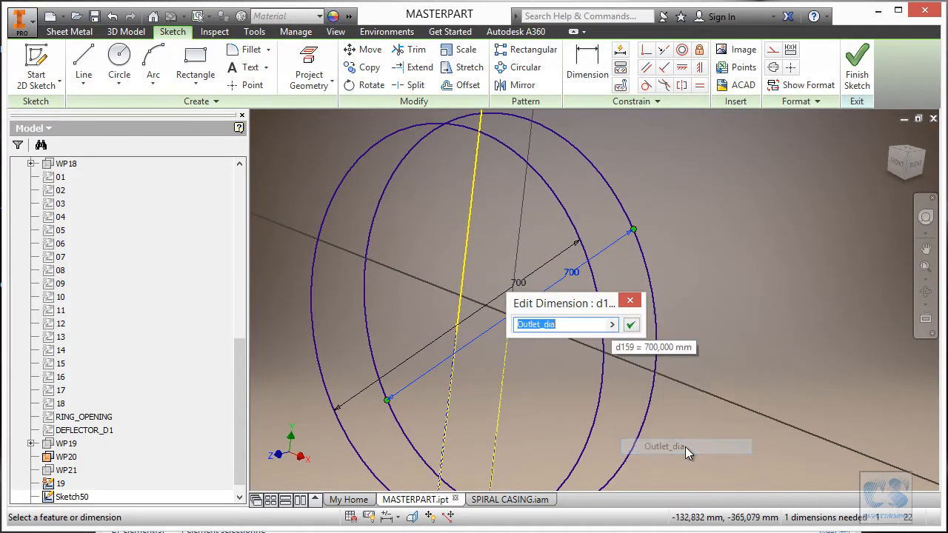
{"action": "left_click", "coordinate": [632, 324]}
{"action": "scroll", "coordinate": [726, 287], "scroll_direction": "up", "scroll_amount": 2}
{"action": "middle_click_drag", "start_coordinate": [852, 245], "coordinate": [540, 377], "text": "shift"}
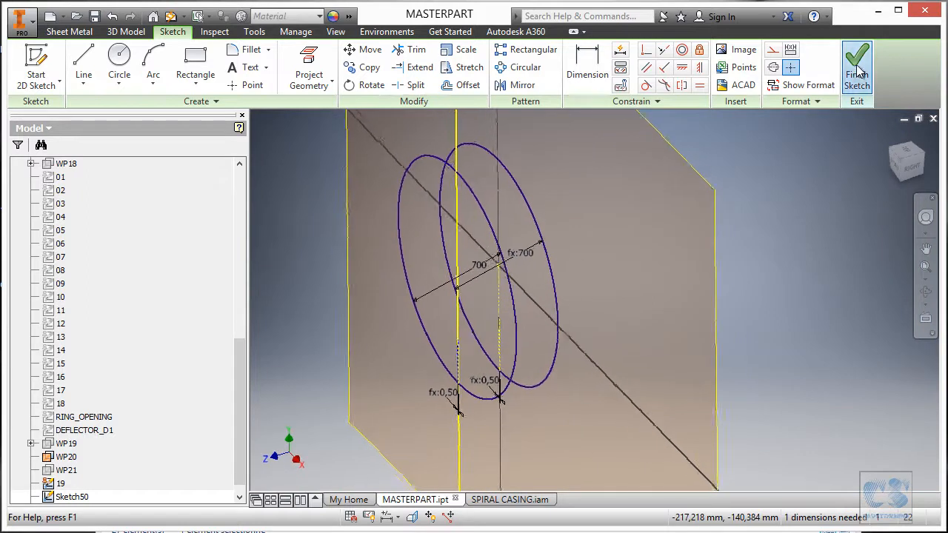
{"action": "left_click", "coordinate": [858, 72]}
{"action": "middle_click_drag", "start_coordinate": [586, 330], "coordinate": [574, 278], "text": "shift"}
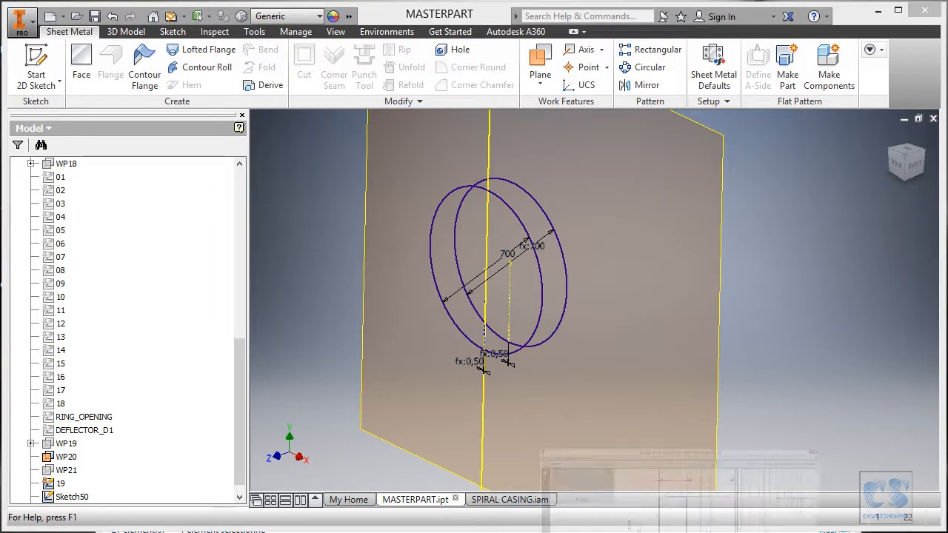
- Switch to the spiral casing print in Adobe Reader and examine the diameters of parts 1920 and 2021 at WP20 and WP21
{"action": "key", "text": "alt+Tab"}
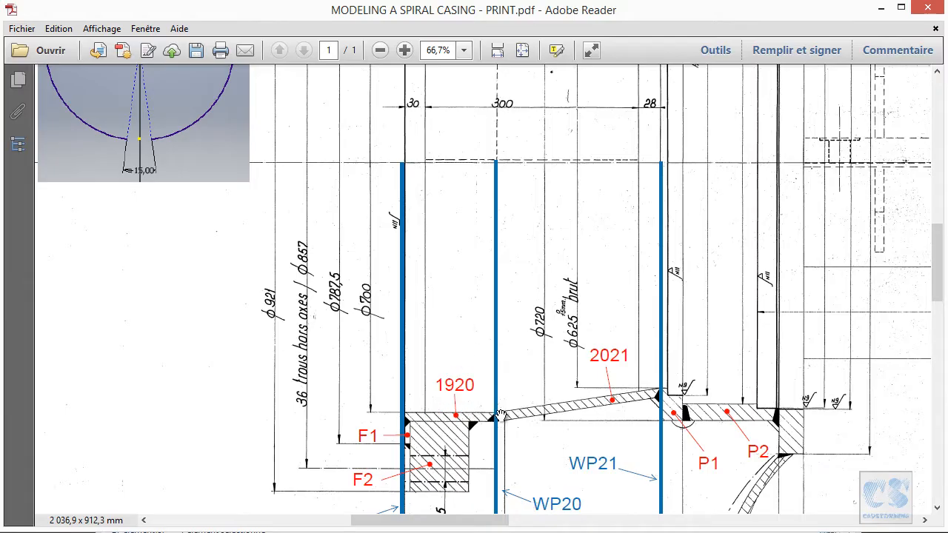
{"action": "left_click_drag", "start_coordinate": [455, 342], "coordinate": [439, 295]}
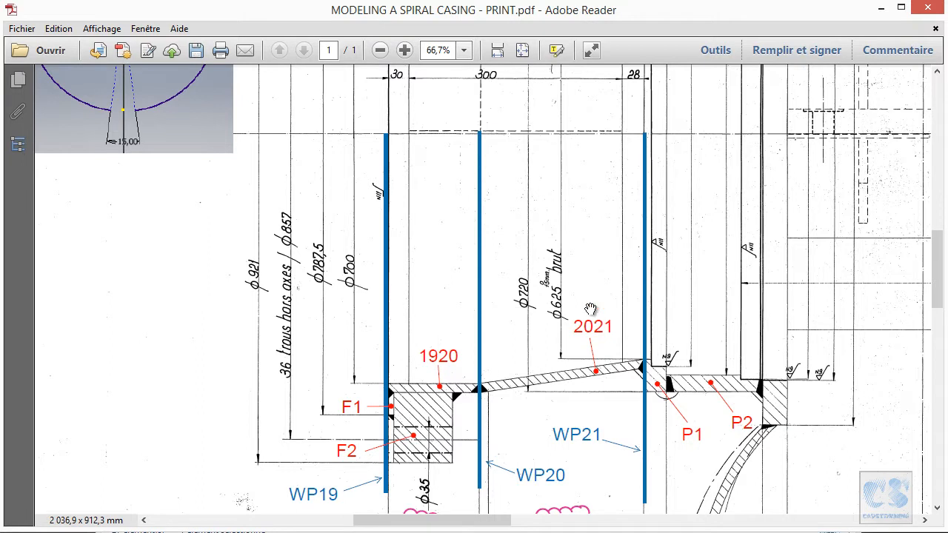
{"action": "left_click_drag", "start_coordinate": [628, 278], "coordinate": [552, 285]}
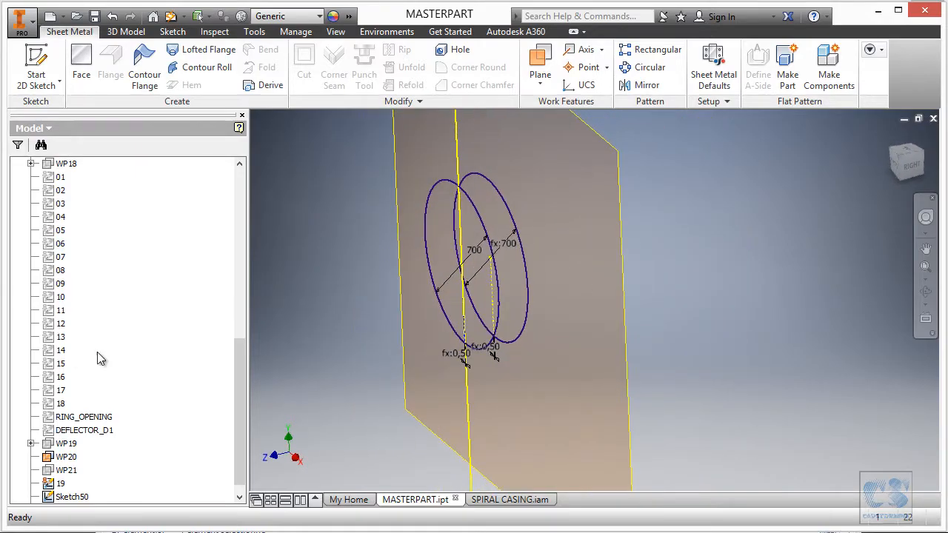
- Hide work plane WP20 and rename Sketch50 as 20 in the model tree
{"action": "left_click", "coordinate": [65, 457]}
{"action": "right_click", "coordinate": [75, 458]}
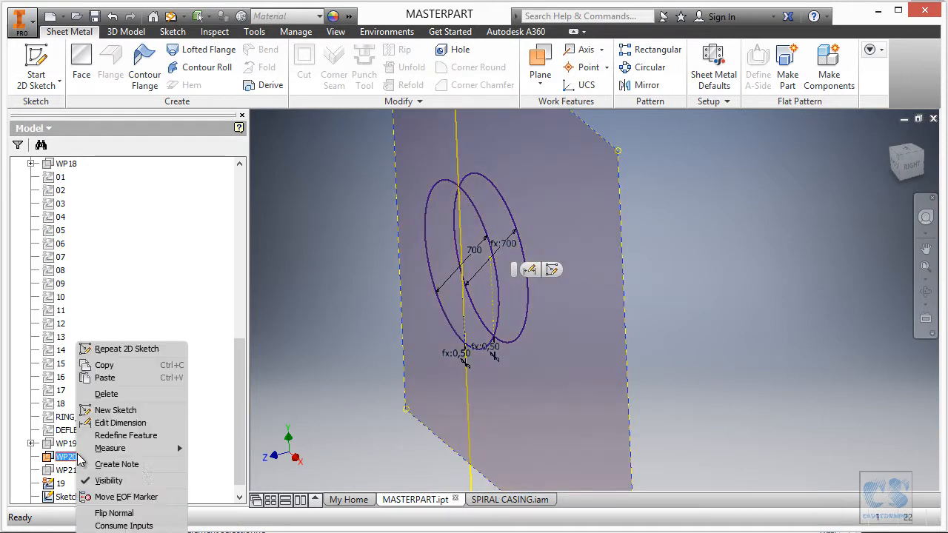
{"action": "left_click", "coordinate": [140, 481]}
{"action": "scroll", "coordinate": [241, 423], "scroll_direction": "down", "scroll_amount": 1}
{"action": "left_click", "coordinate": [54, 486]}
{"action": "left_click", "coordinate": [59, 484]}
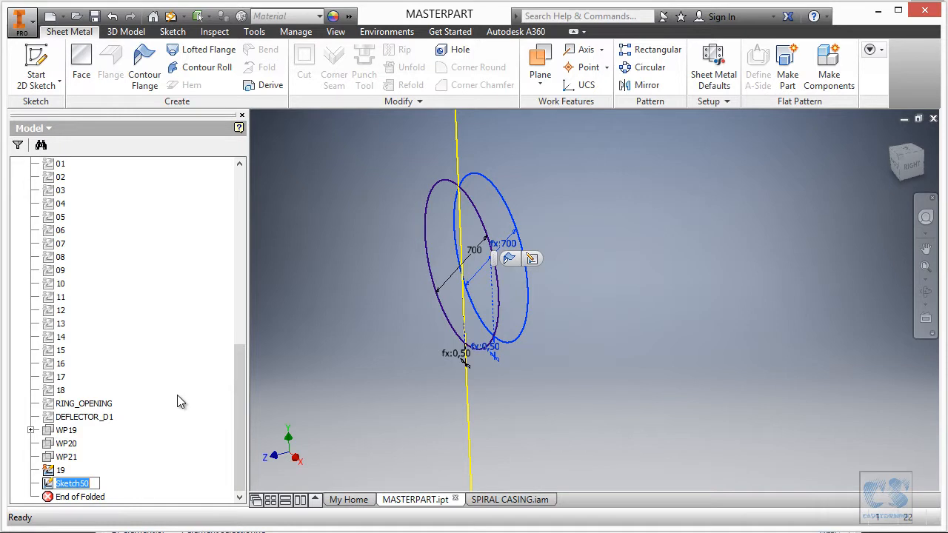
{"action": "type", "text": "20"}
{"action": "left_click", "coordinate": [338, 340]}
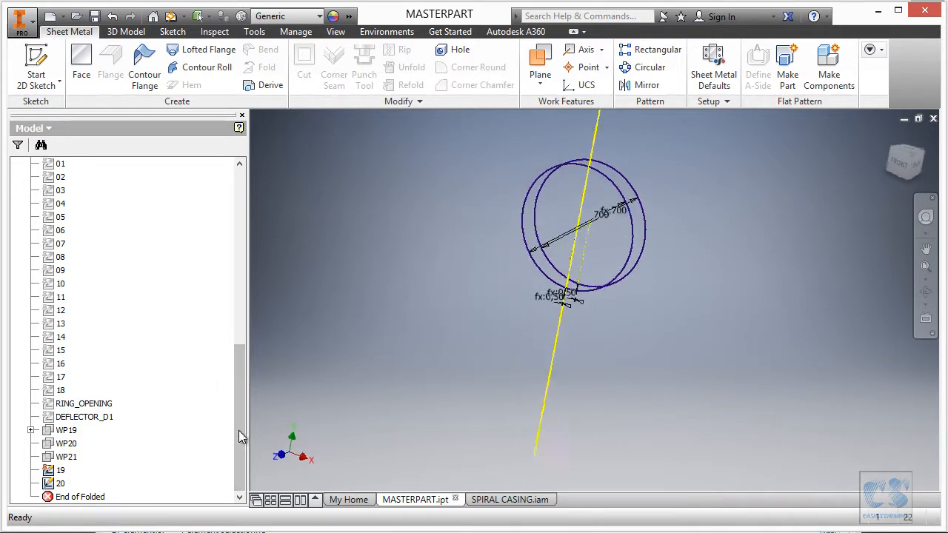
- Make work plane WP21 visible and paste a copy of sketch 19 onto it
{"action": "right_click", "coordinate": [66, 456]}
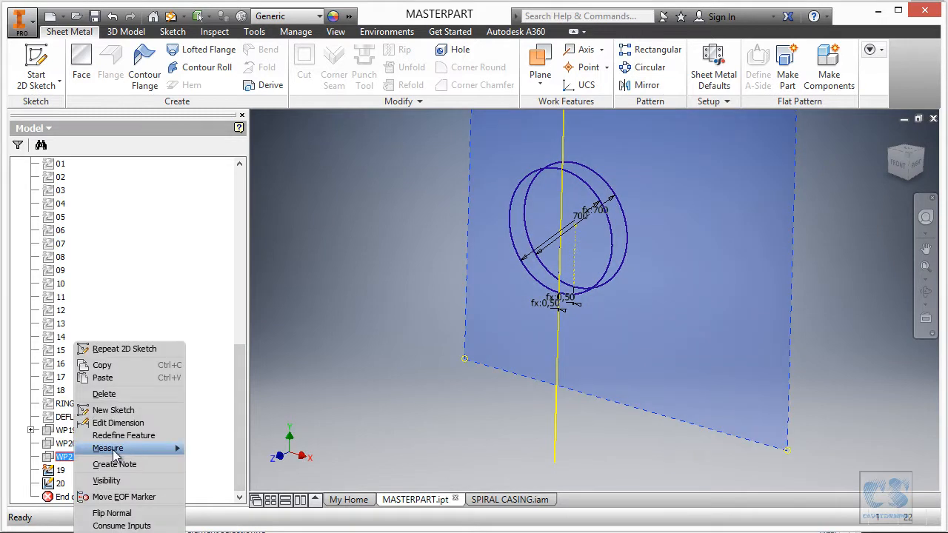
{"action": "left_click", "coordinate": [108, 481]}
{"action": "left_click", "coordinate": [60, 471]}
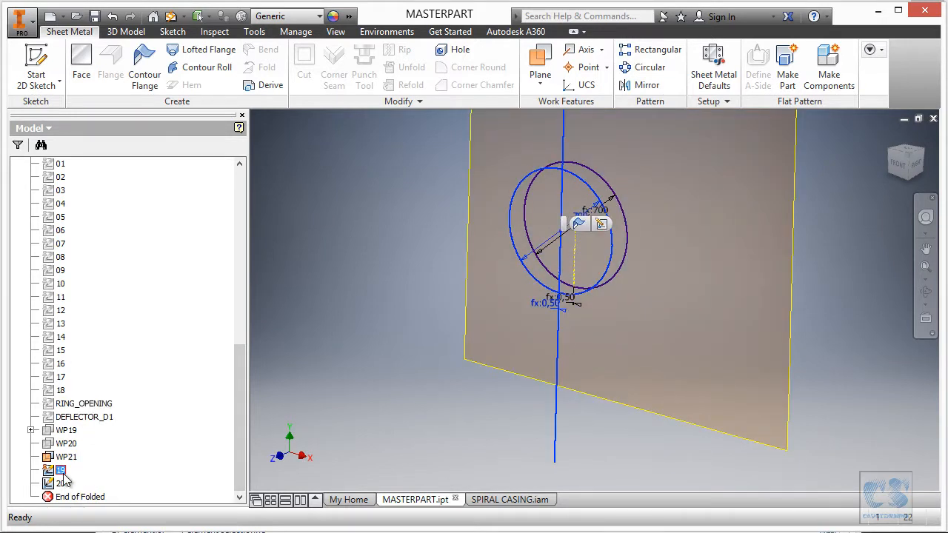
{"action": "right_click", "coordinate": [64, 474]}
{"action": "left_click", "coordinate": [87, 390]}
{"action": "left_click", "coordinate": [752, 239]}
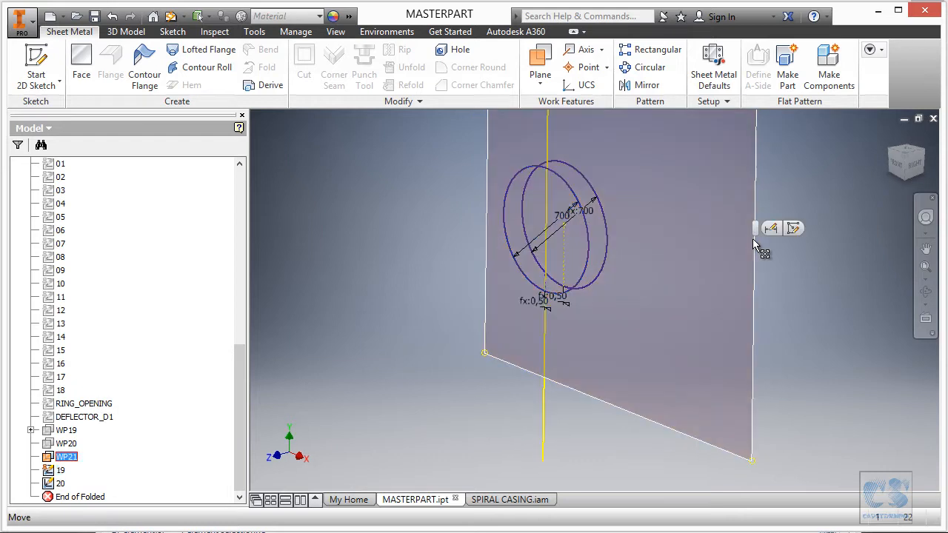
{"action": "right_click", "coordinate": [752, 239]}
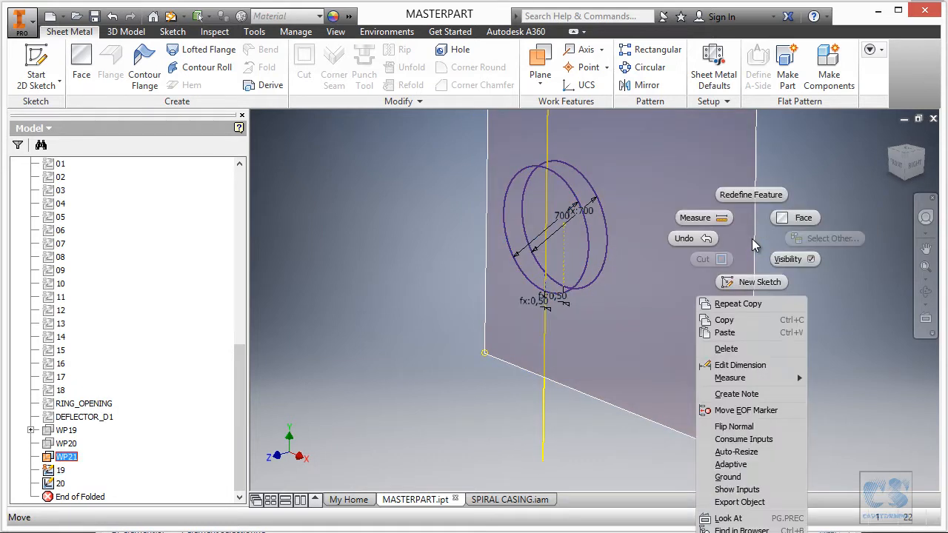
{"action": "left_click", "coordinate": [741, 333]}
- Hide work plane WP21
{"action": "middle_click_drag", "start_coordinate": [812, 299], "coordinate": [638, 248], "text": "shift"}
{"action": "right_click", "coordinate": [73, 460]}
{"action": "left_click", "coordinate": [103, 481]}
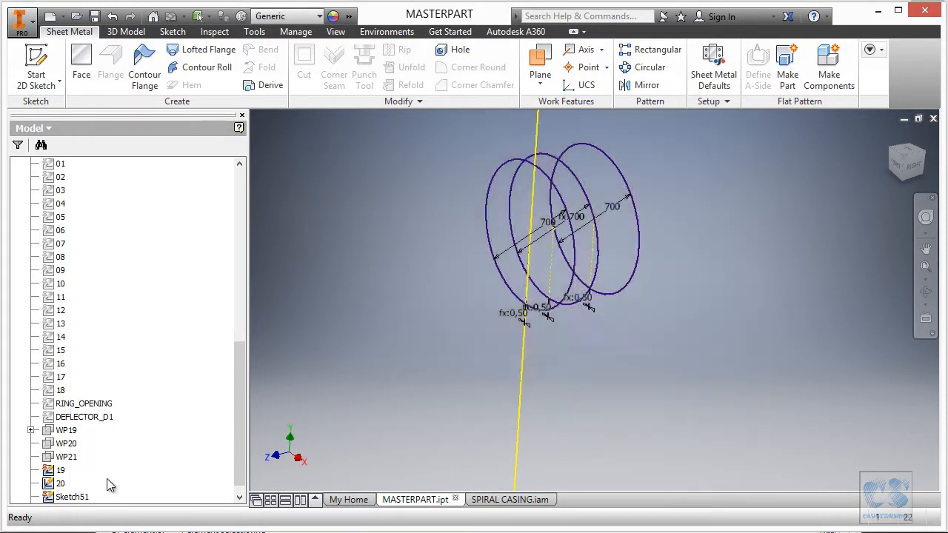
- Edit the sketch pasted on WP21, set its circle diameter to 625 mm and finish the sketch
{"action": "left_click", "coordinate": [687, 255]}
{"action": "scroll", "coordinate": [709, 249], "scroll_direction": "down", "scroll_amount": 3}
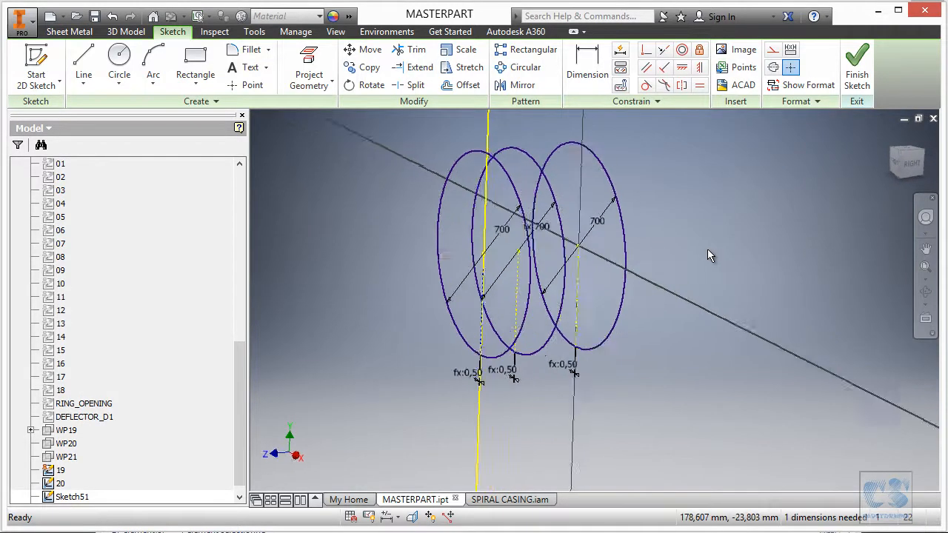
{"action": "left_click", "coordinate": [557, 215]}
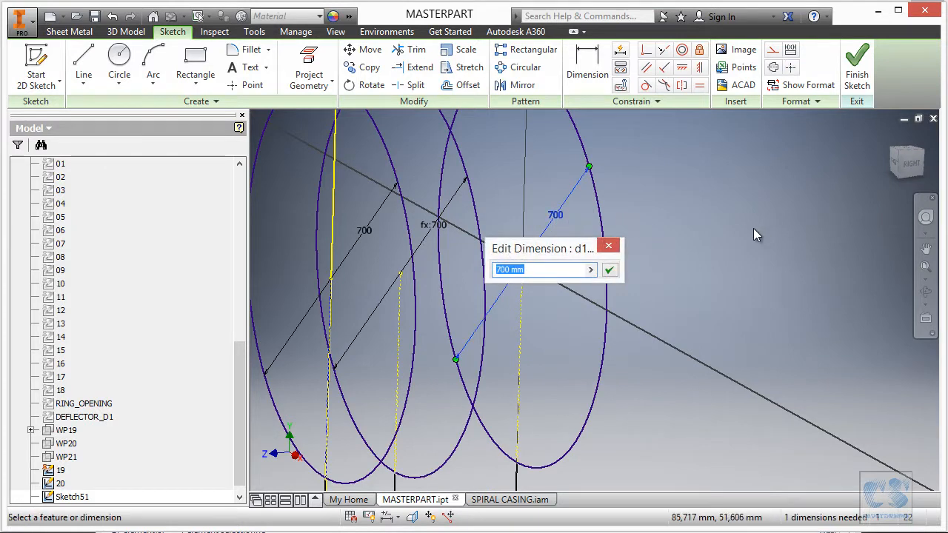
{"action": "type", "text": "625"}
{"action": "key", "text": "Return"}
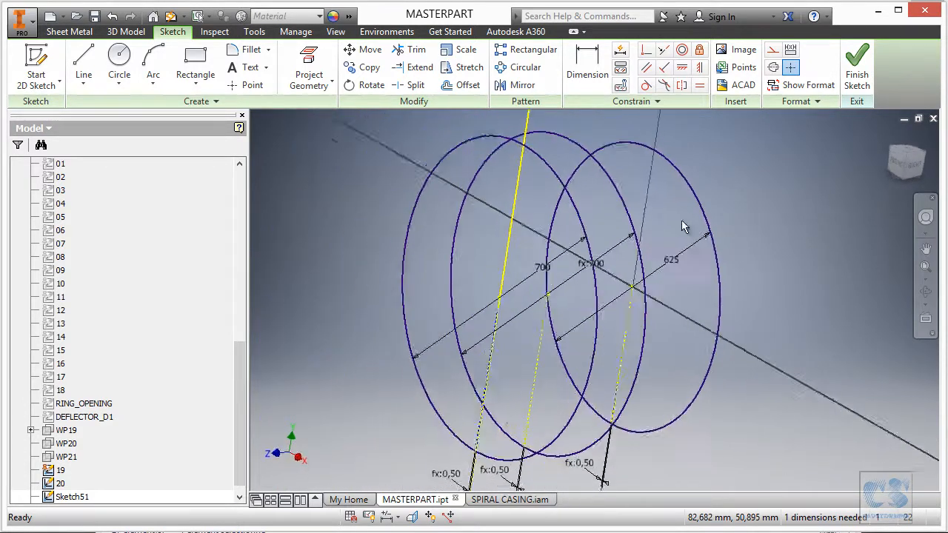
{"action": "left_click", "coordinate": [857, 66]}
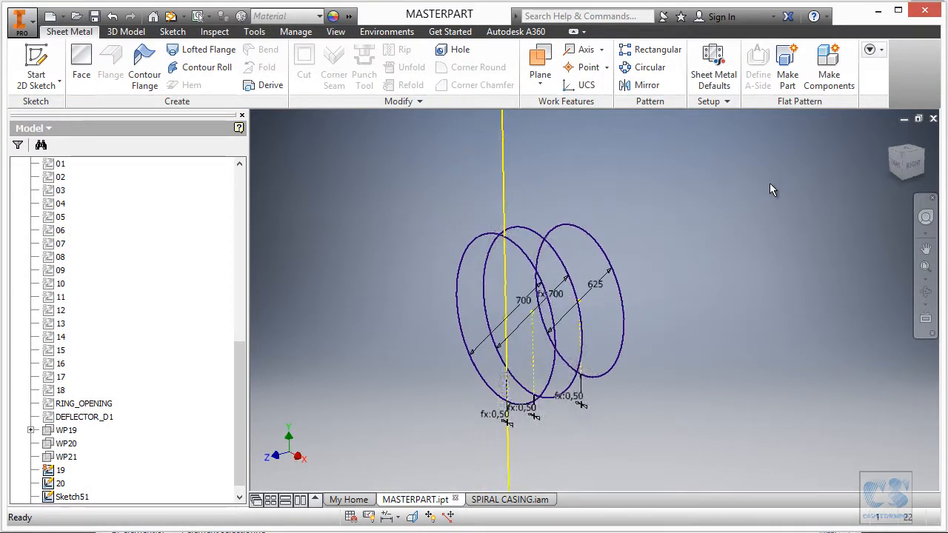
- Set up a Make Part operation with part name 1920 and the Sheet Metal (mm).ipt template
{"action": "right_click", "coordinate": [670, 197]}
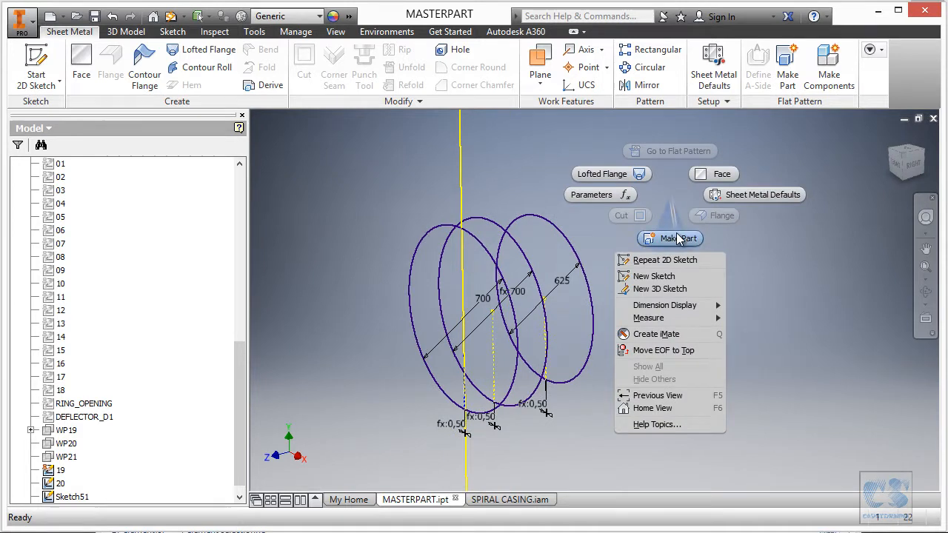
{"action": "left_click", "coordinate": [678, 238]}
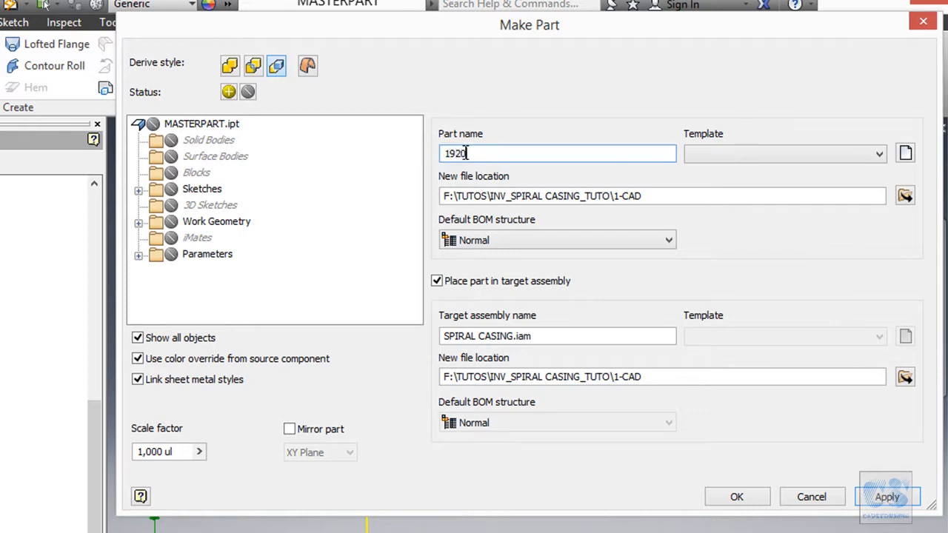
{"action": "left_click", "coordinate": [700, 157]}
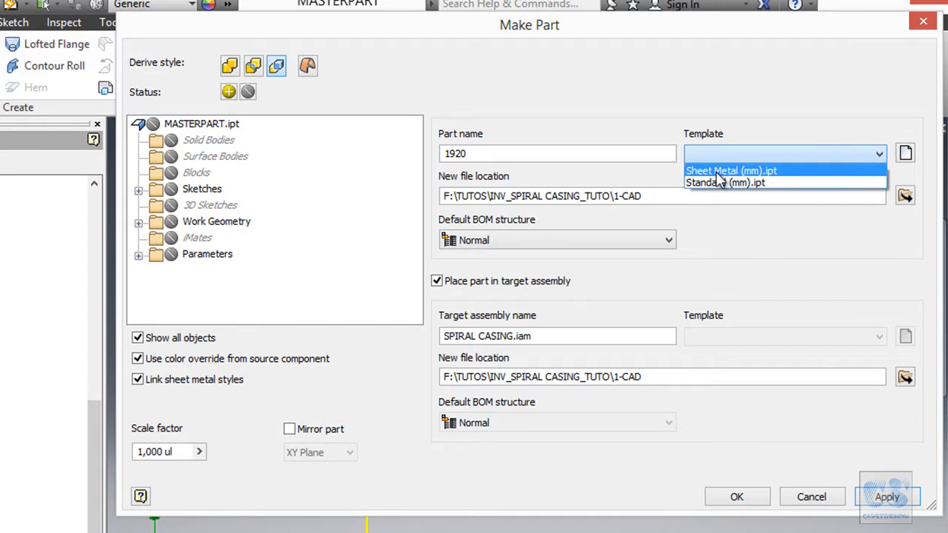
{"action": "left_click", "coordinate": [718, 172]}
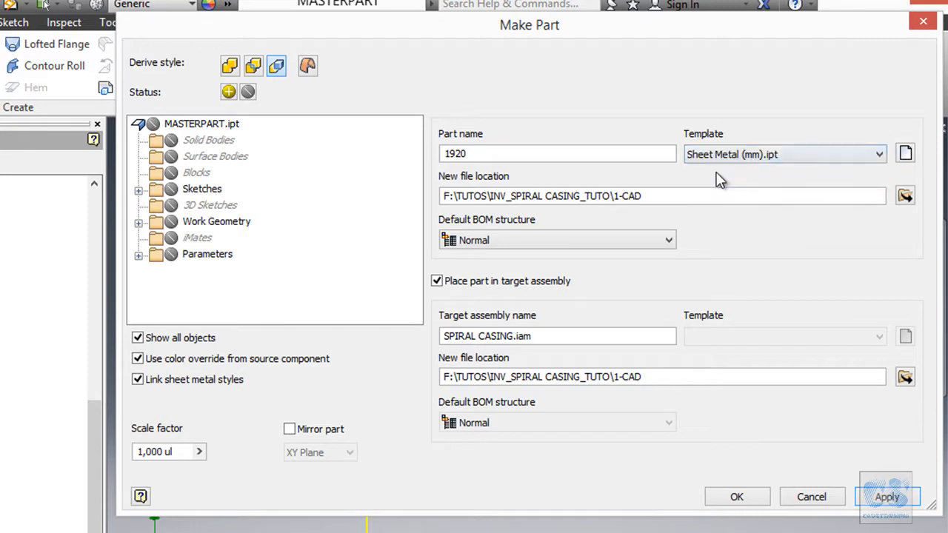
- Include sketches 19 and 20 and the Thickness model parameter, and create the part in the SPIRAL CASING.iam assembly
{"action": "left_click", "coordinate": [138, 191]}
{"action": "scroll", "coordinate": [250, 213], "scroll_direction": "down", "scroll_amount": 5}
{"action": "scroll", "coordinate": [222, 216], "scroll_direction": "down", "scroll_amount": 2}
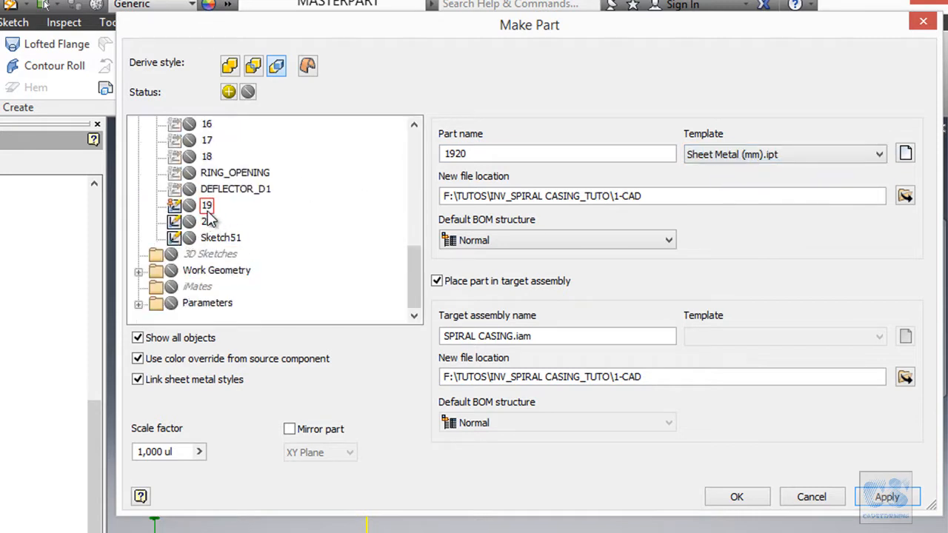
{"action": "left_click", "coordinate": [138, 303]}
{"action": "left_click", "coordinate": [156, 254]}
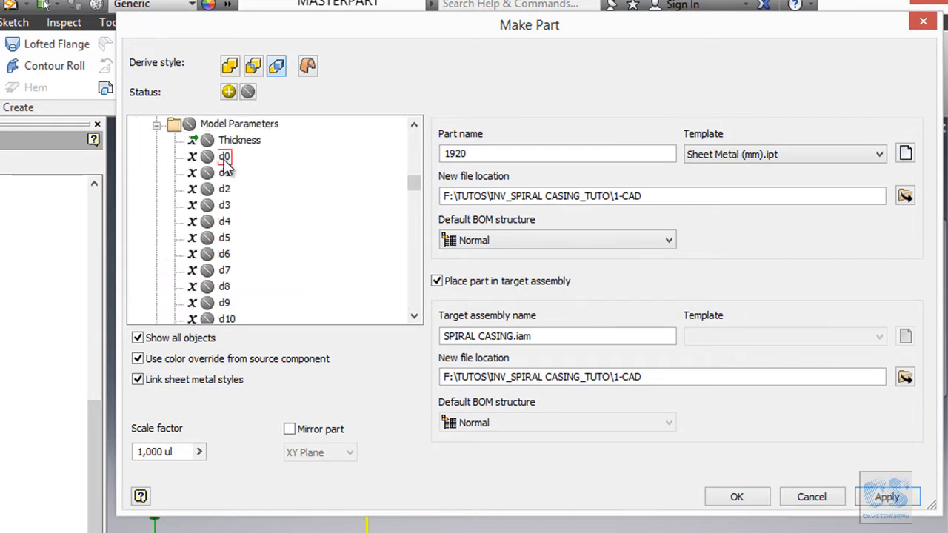
{"action": "left_click", "coordinate": [207, 142]}
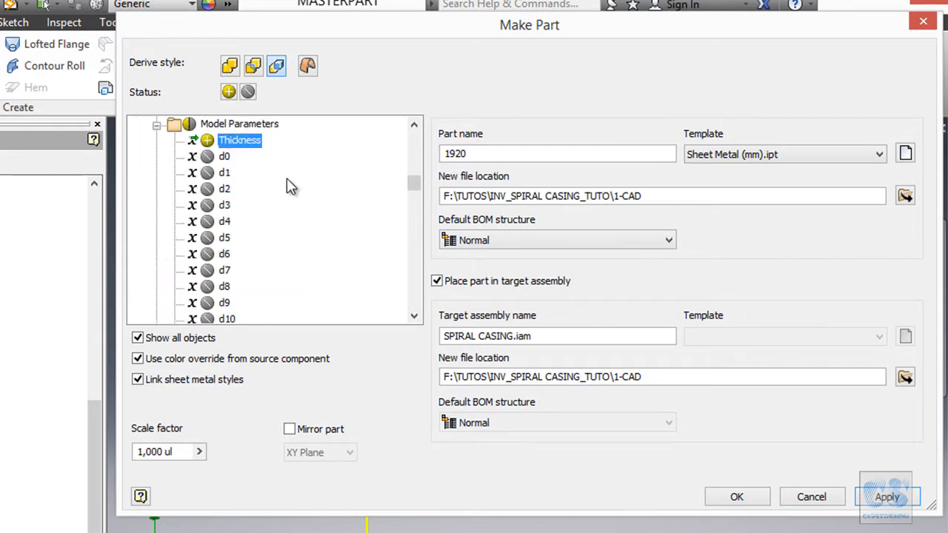
{"action": "left_click", "coordinate": [738, 497]}
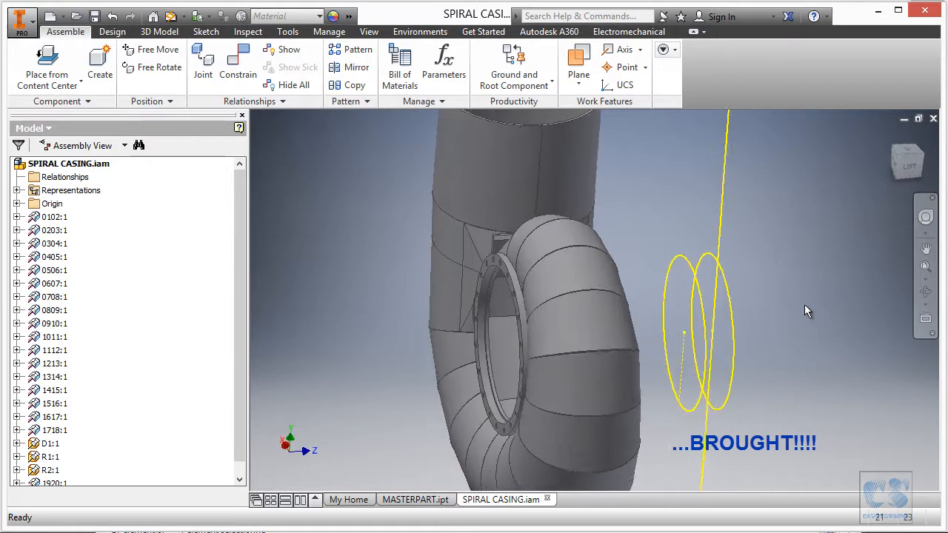
- Edit part 1920 in place and create a lofted flange between its two derived circle profiles
{"action": "double_click", "coordinate": [662, 278]}
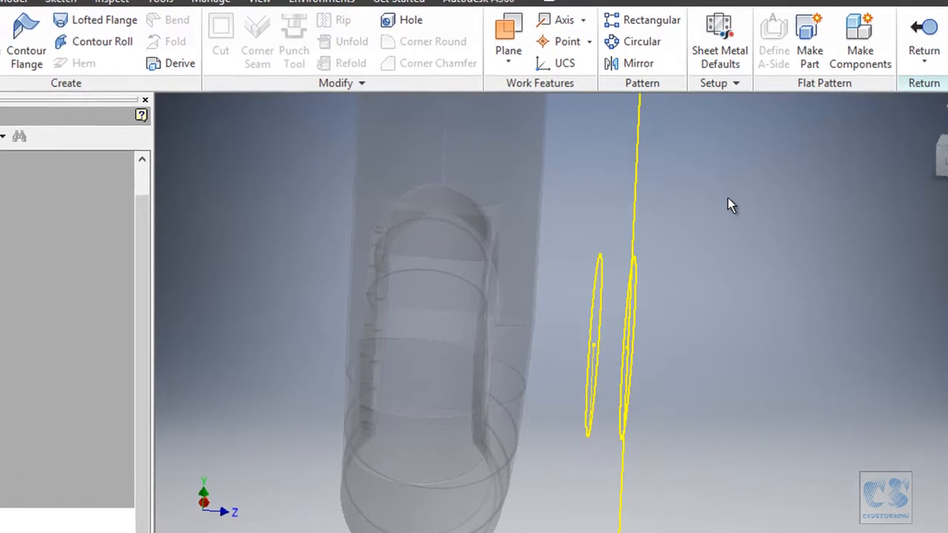
{"action": "right_click", "coordinate": [730, 206]}
{"action": "left_click", "coordinate": [661, 171]}
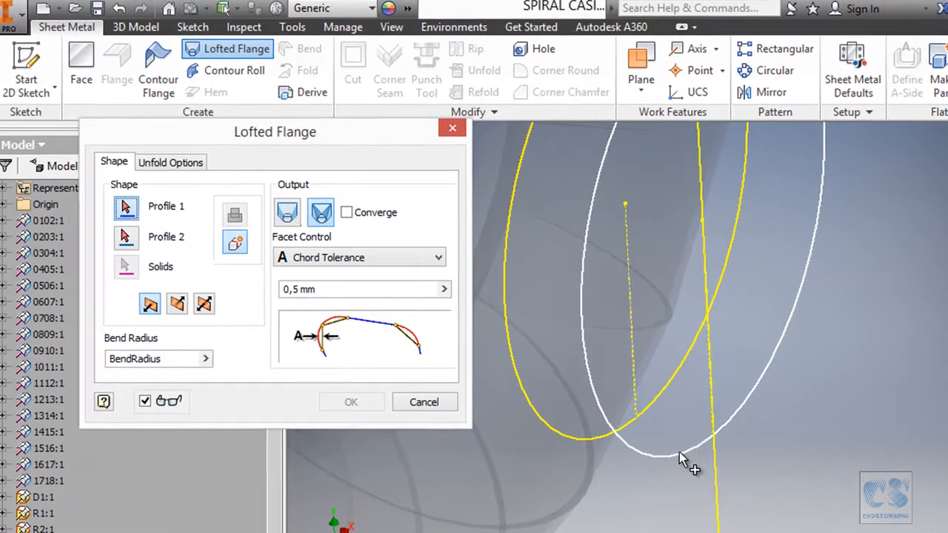
{"action": "left_click", "coordinate": [522, 428]}
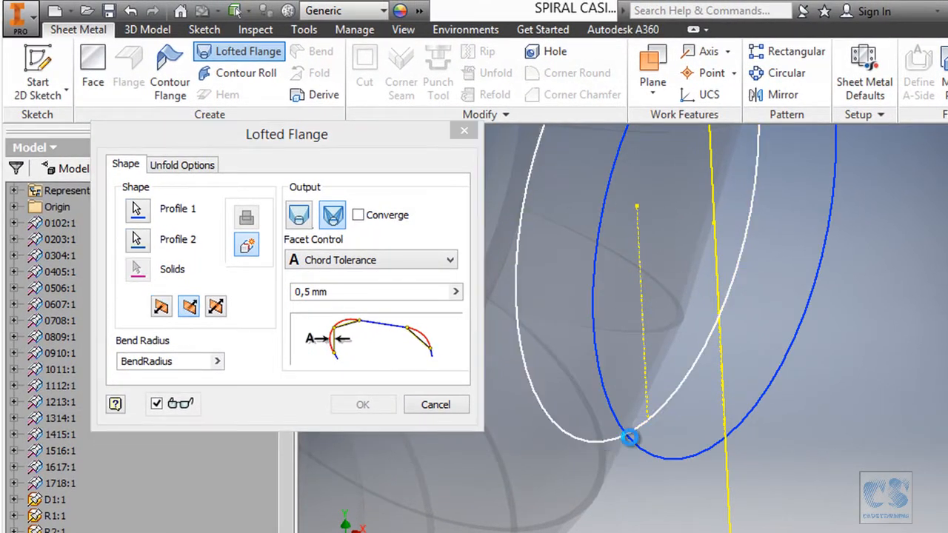
{"action": "left_click", "coordinate": [603, 441]}
{"action": "left_click", "coordinate": [362, 405]}
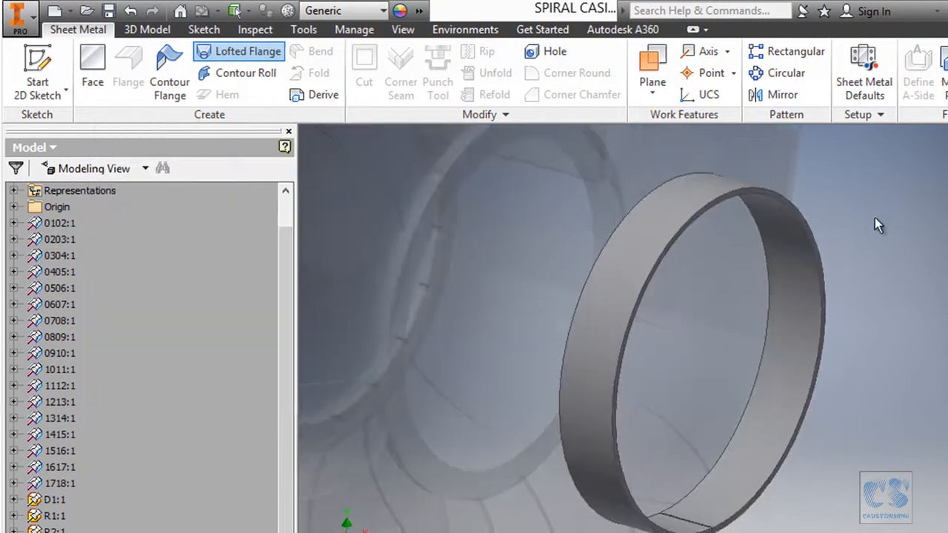
- Link the sheet metal Thickness parameter of part 1920 to the derived parameter Thickness_1
{"action": "right_click", "coordinate": [874, 216]}
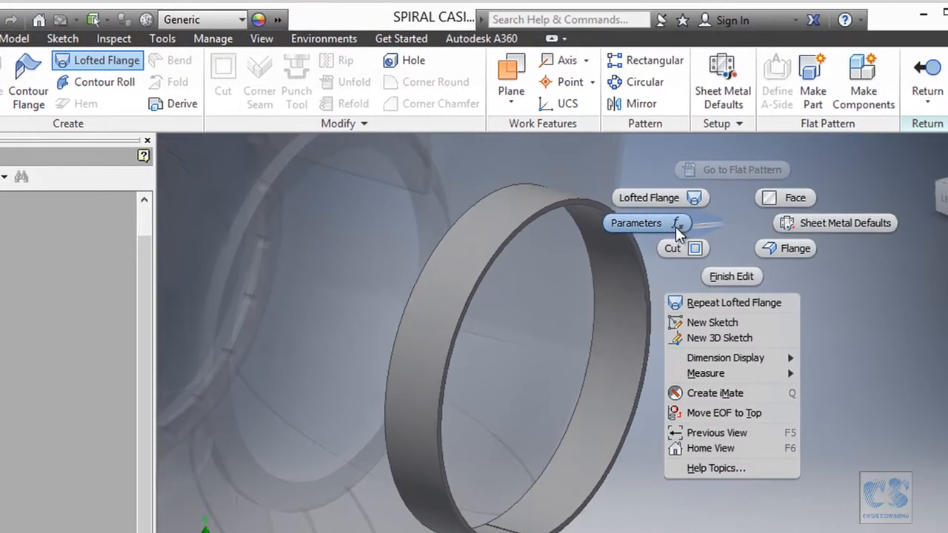
{"action": "left_click", "coordinate": [673, 225]}
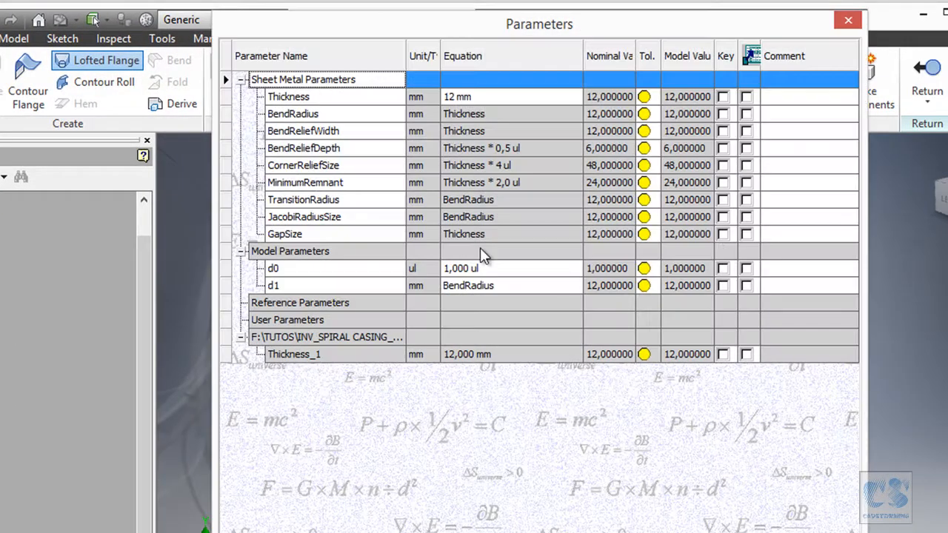
{"action": "left_click", "coordinate": [574, 97]}
{"action": "left_click", "coordinate": [578, 96]}
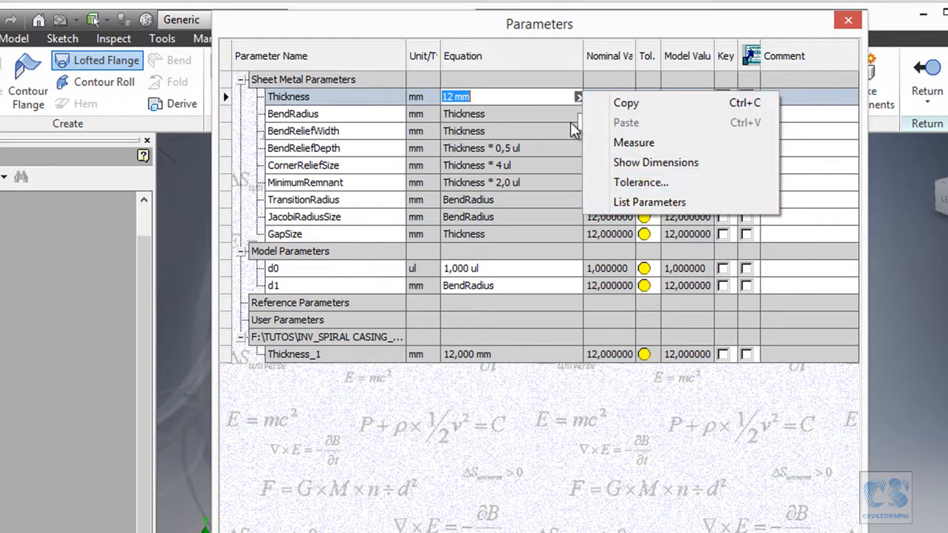
{"action": "left_click", "coordinate": [628, 204]}
{"action": "left_click", "coordinate": [481, 234]}
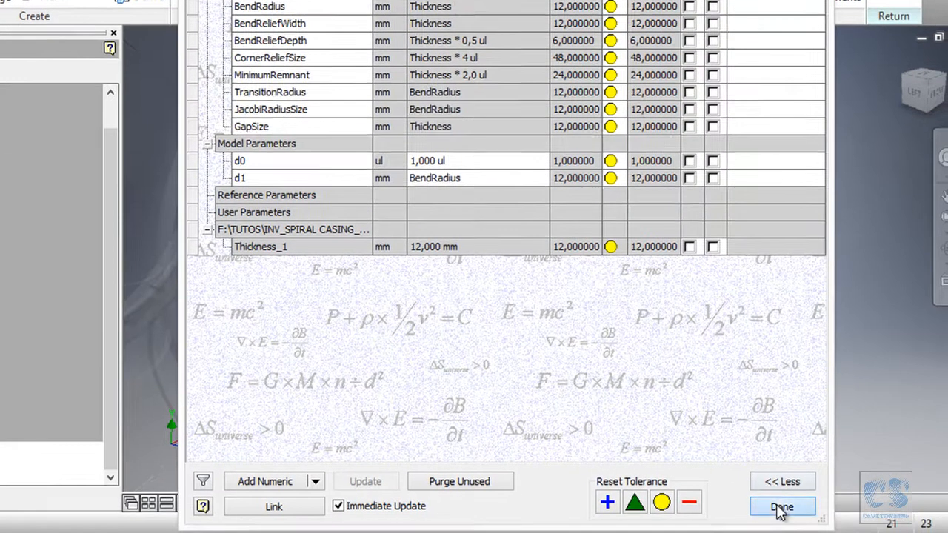
{"action": "left_click", "coordinate": [781, 508]}
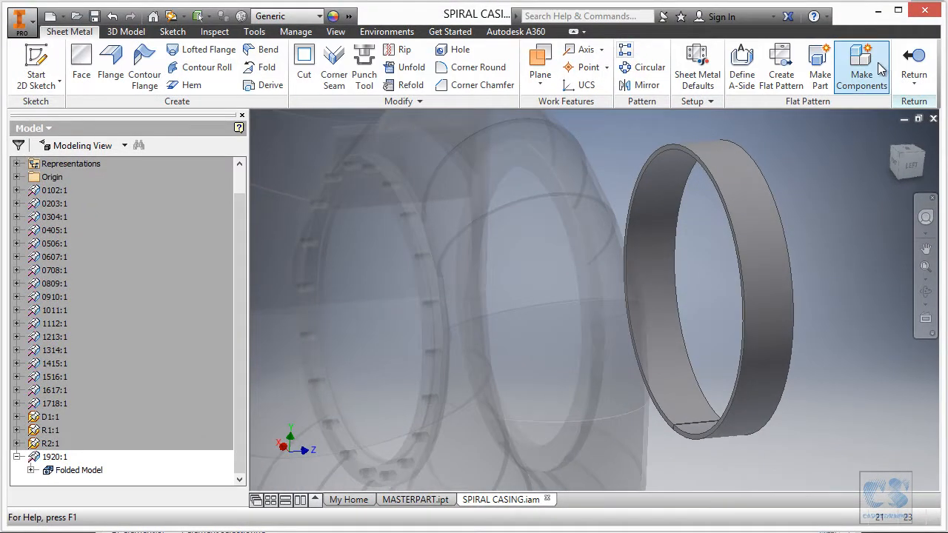
- Finish editing part 1920 in the assembly and switch to the MASTERPART.ipt document
{"action": "left_click", "coordinate": [918, 61]}
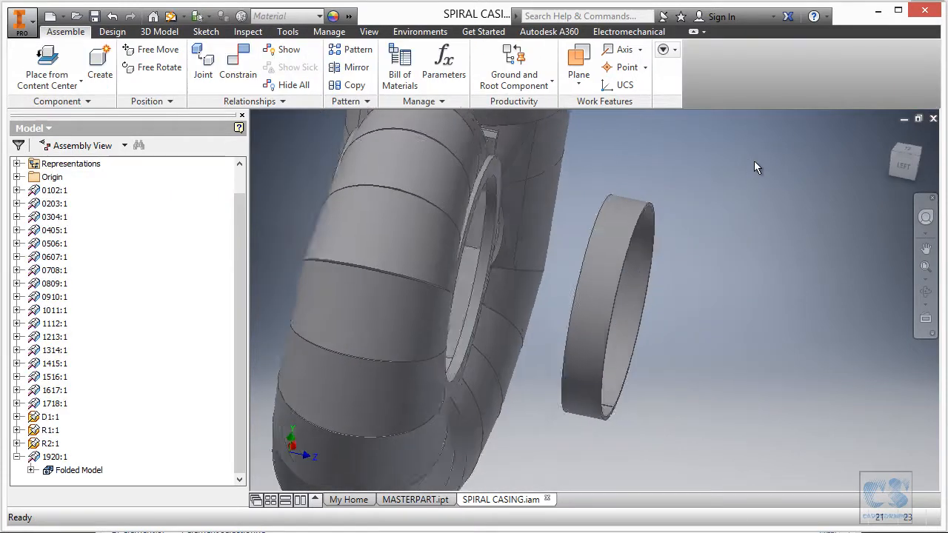
{"action": "left_click", "coordinate": [417, 499]}
{"action": "right_click", "coordinate": [730, 226]}
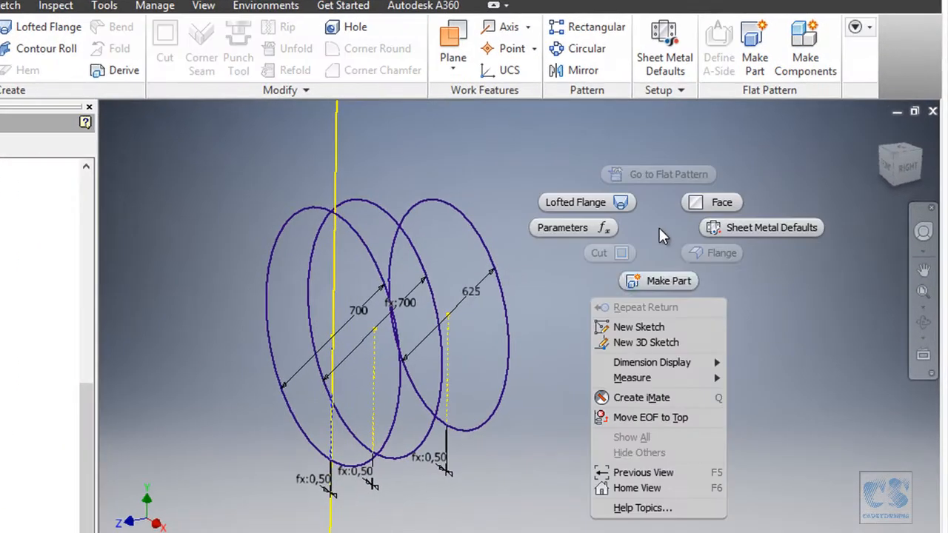
{"action": "left_click", "coordinate": [659, 280]}
{"action": "double_click", "coordinate": [533, 138]}
{"action": "type", "text": "2"}
{"action": "left_click", "coordinate": [741, 137]}
{"action": "left_click", "coordinate": [739, 154]}
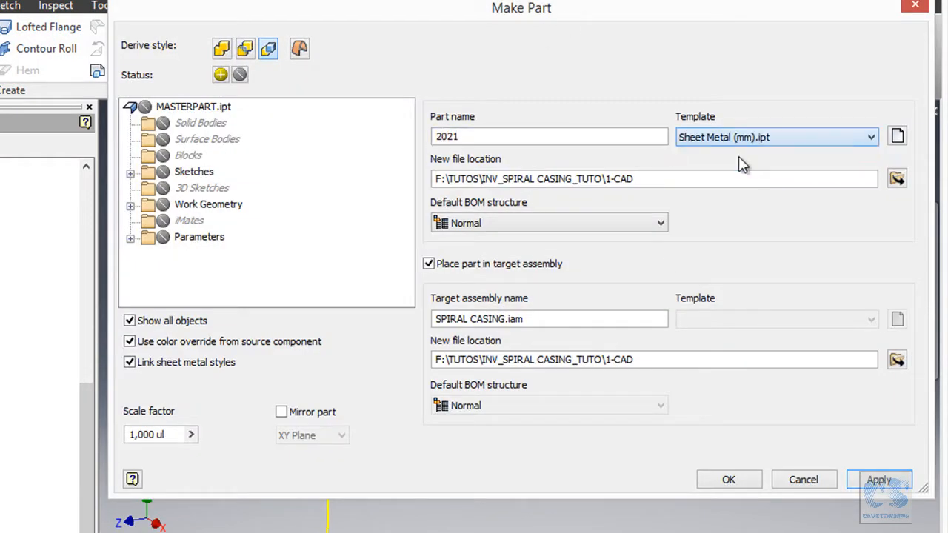
{"action": "left_click", "coordinate": [129, 172]}
{"action": "scroll", "coordinate": [252, 235], "scroll_direction": "down", "scroll_amount": 6}
{"action": "left_click", "coordinate": [181, 204]}
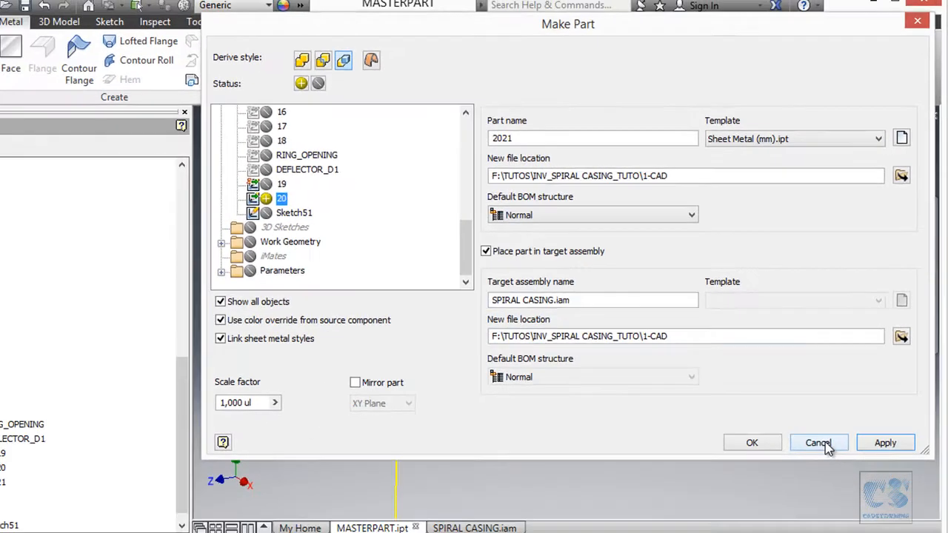
{"action": "left_click", "coordinate": [804, 480]}
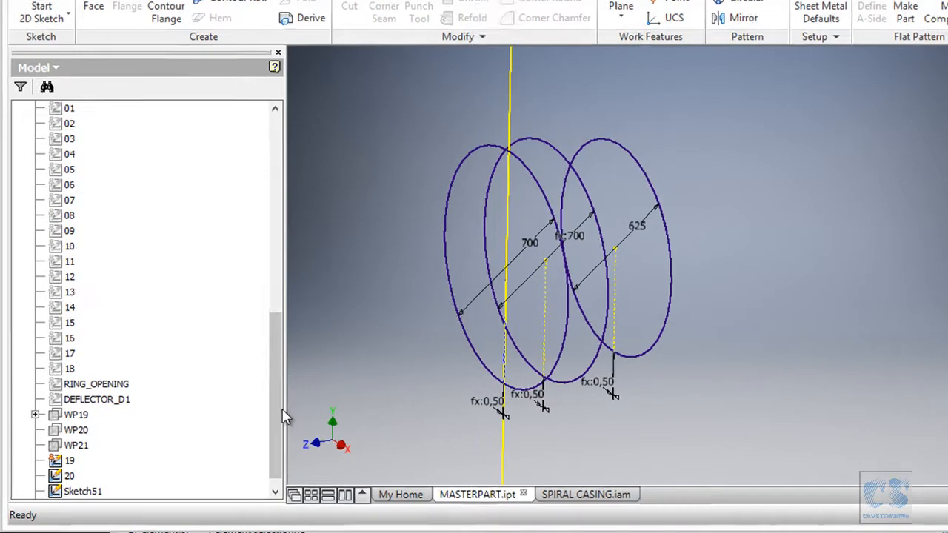
- Rename Sketch51, the sketch with the 625 mm circle, as 21
{"action": "scroll", "coordinate": [237, 448], "scroll_direction": "down", "scroll_amount": 1}
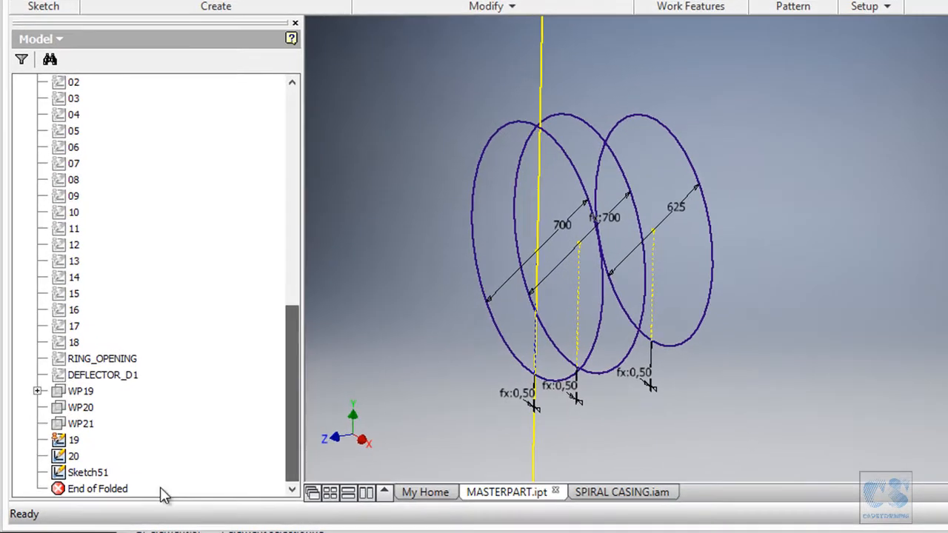
{"action": "left_click", "coordinate": [86, 484]}
{"action": "left_click", "coordinate": [105, 474]}
{"action": "type", "text": "21"}
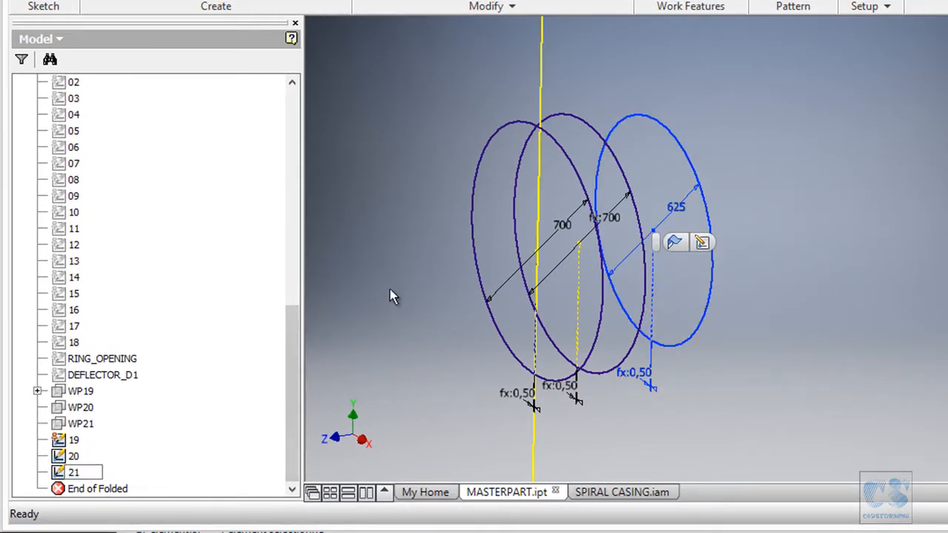
{"action": "left_click", "coordinate": [390, 289]}
- Set up a Make Part operation with part name 2021 and the Sheet Metal (mm).ipt template
{"action": "right_click", "coordinate": [855, 62]}
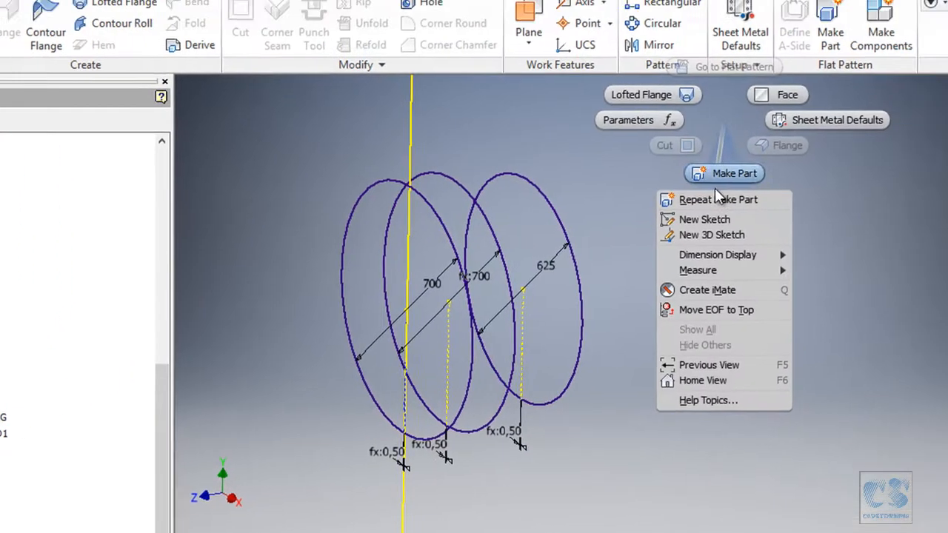
{"action": "left_click", "coordinate": [847, 115]}
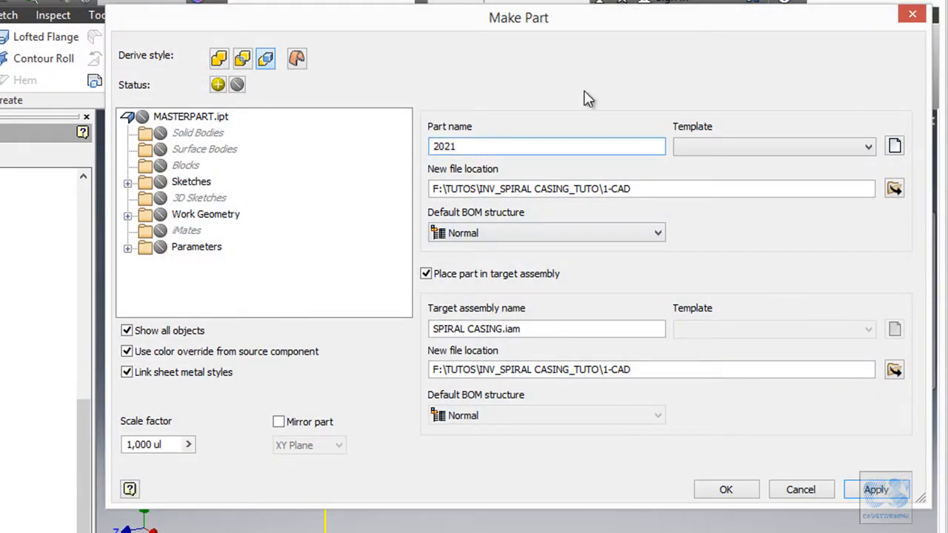
{"action": "left_click", "coordinate": [741, 149]}
{"action": "left_click", "coordinate": [726, 160]}
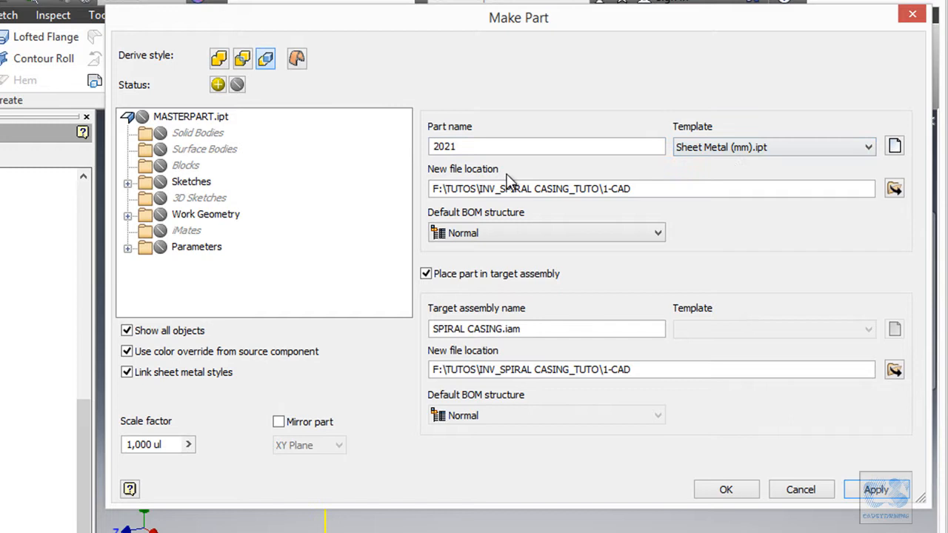
- Include sketches 20 and 21 and the Thickness model parameter, and create part 2021 in the SPIRAL CASING.iam assembly
{"action": "left_click", "coordinate": [127, 182]}
{"action": "scroll", "coordinate": [247, 264], "scroll_direction": "down", "scroll_amount": 5}
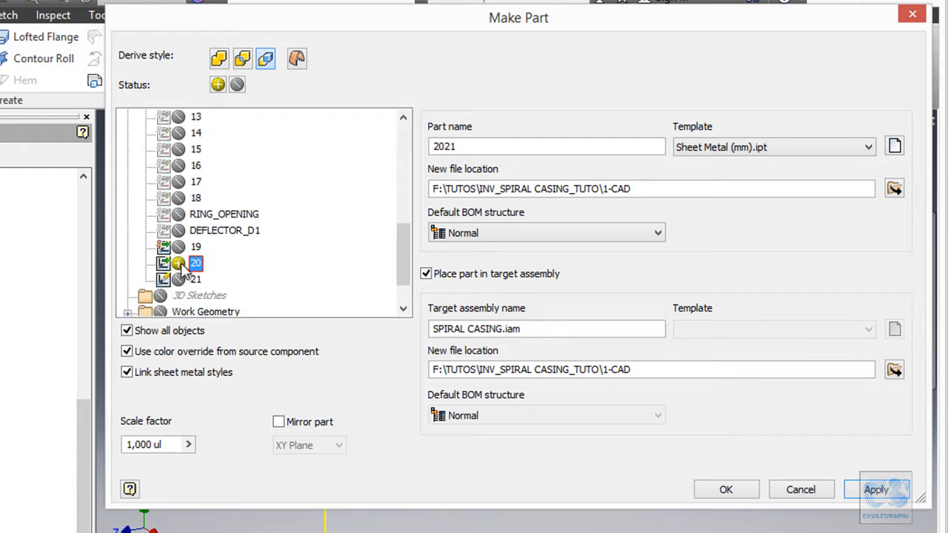
{"action": "scroll", "coordinate": [312, 280], "scroll_direction": "down", "scroll_amount": 1}
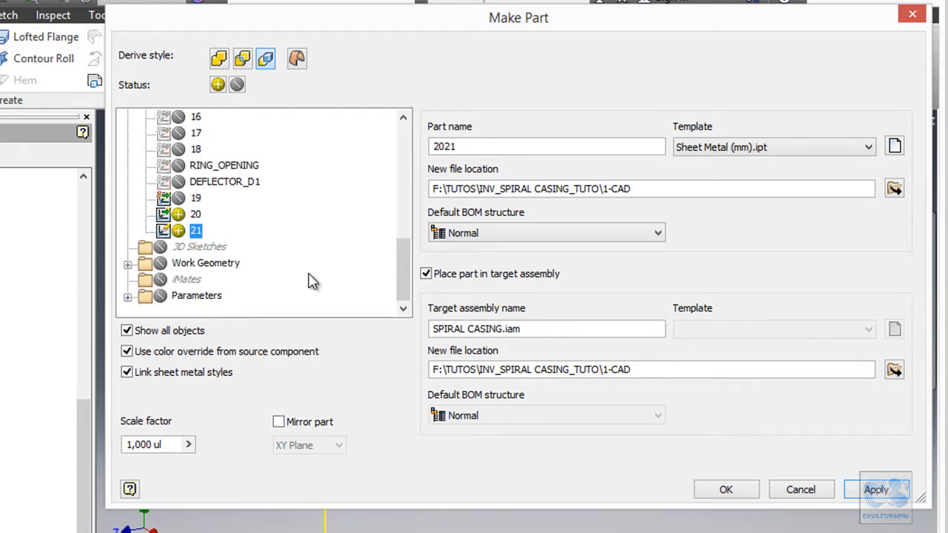
{"action": "left_click", "coordinate": [127, 298]}
{"action": "left_click", "coordinate": [146, 247]}
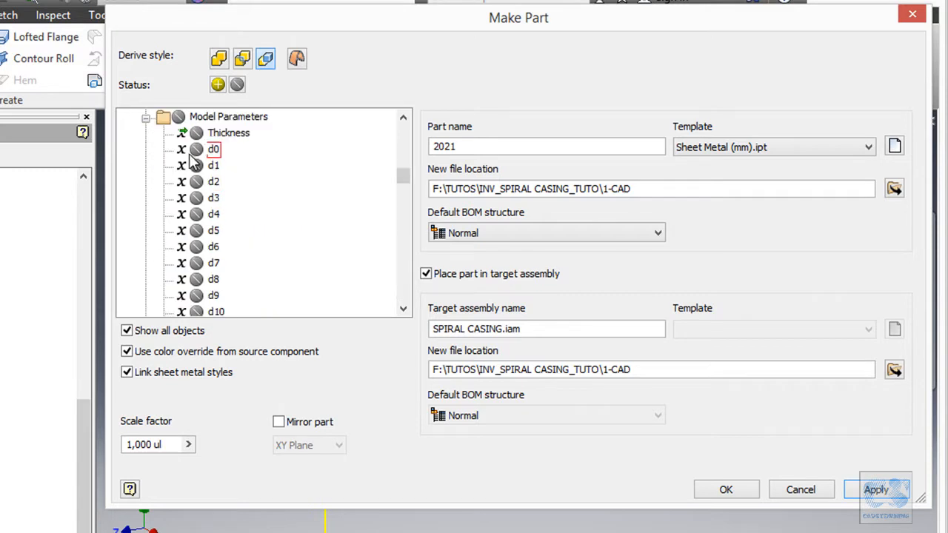
{"action": "left_click", "coordinate": [196, 134]}
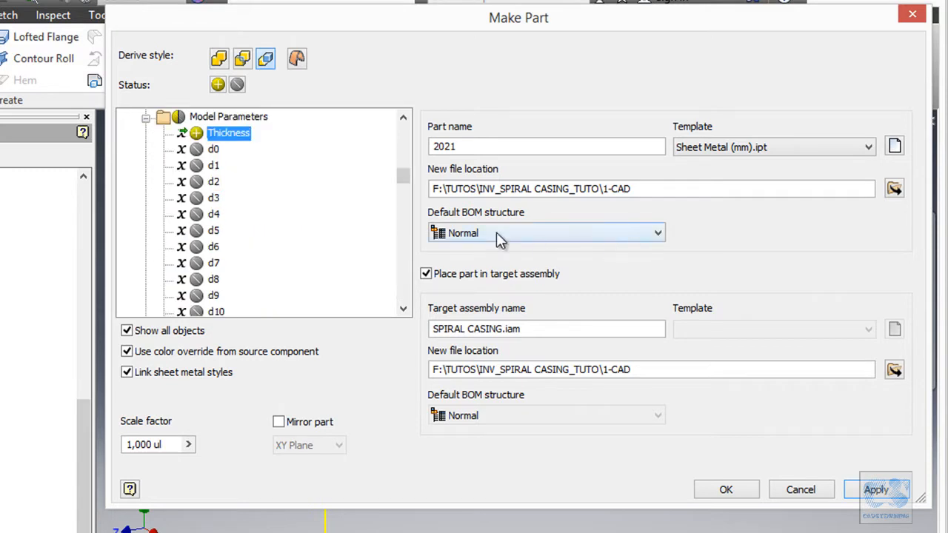
{"action": "left_click", "coordinate": [726, 487]}
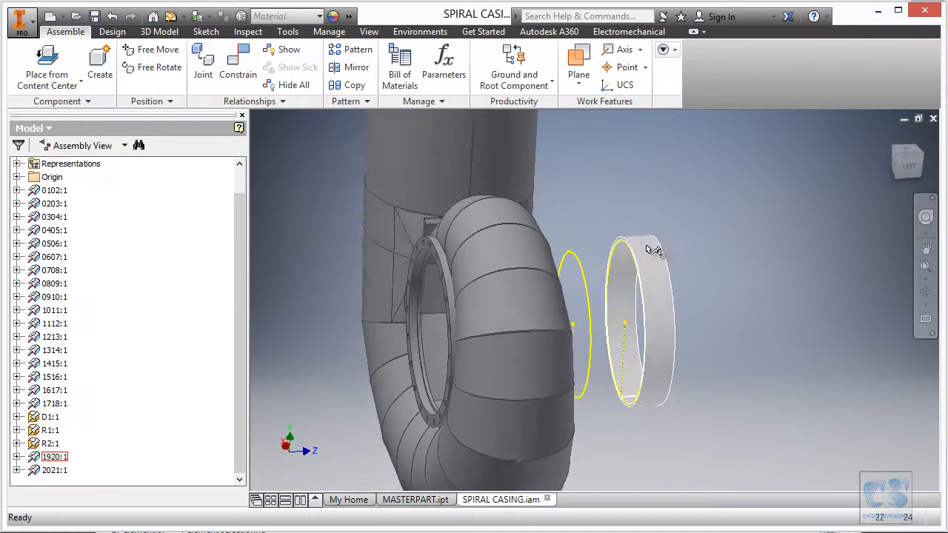
- Edit part 2021 in place and create a lofted flange between its two derived circles with the smooth die-formed output
{"action": "double_click", "coordinate": [573, 258]}
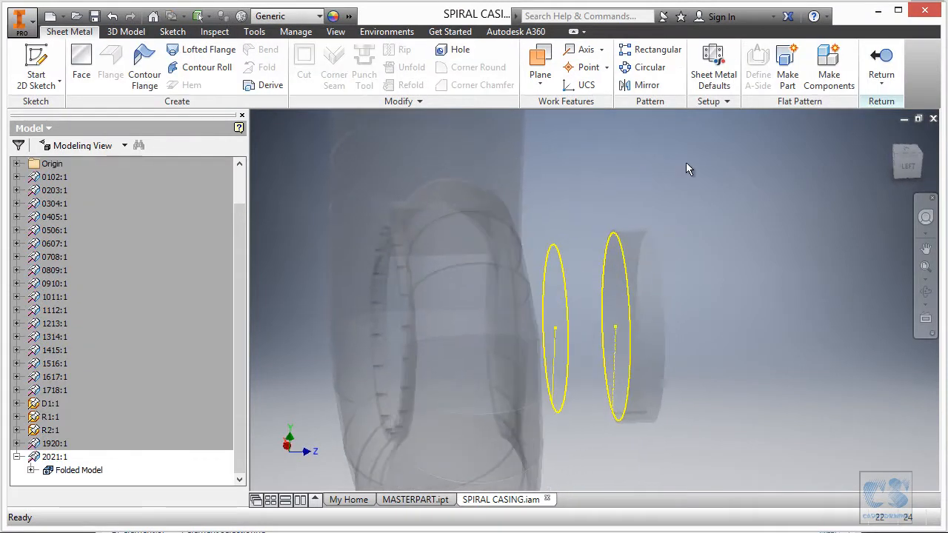
{"action": "right_click", "coordinate": [715, 169]}
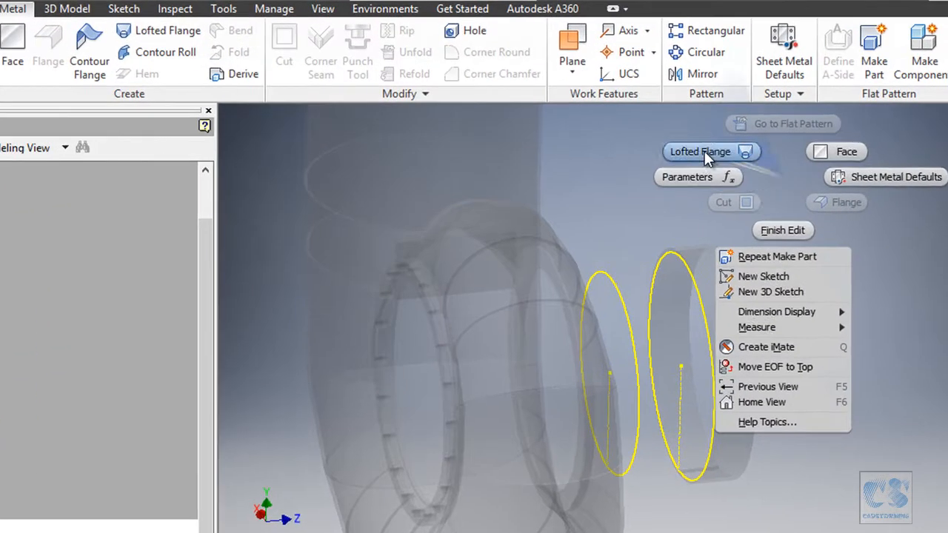
{"action": "left_click", "coordinate": [704, 151]}
{"action": "left_click", "coordinate": [656, 275]}
{"action": "left_click", "coordinate": [621, 290]}
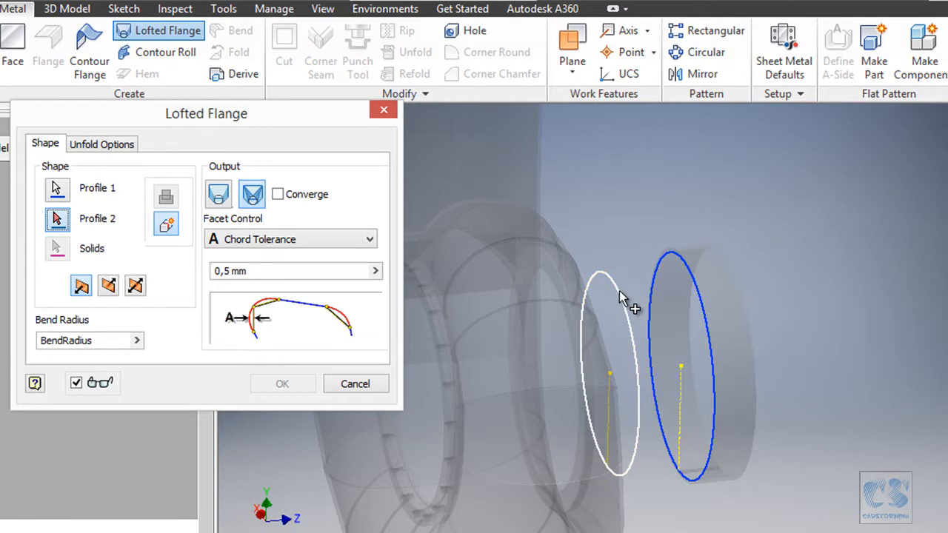
{"action": "left_click", "coordinate": [220, 196]}
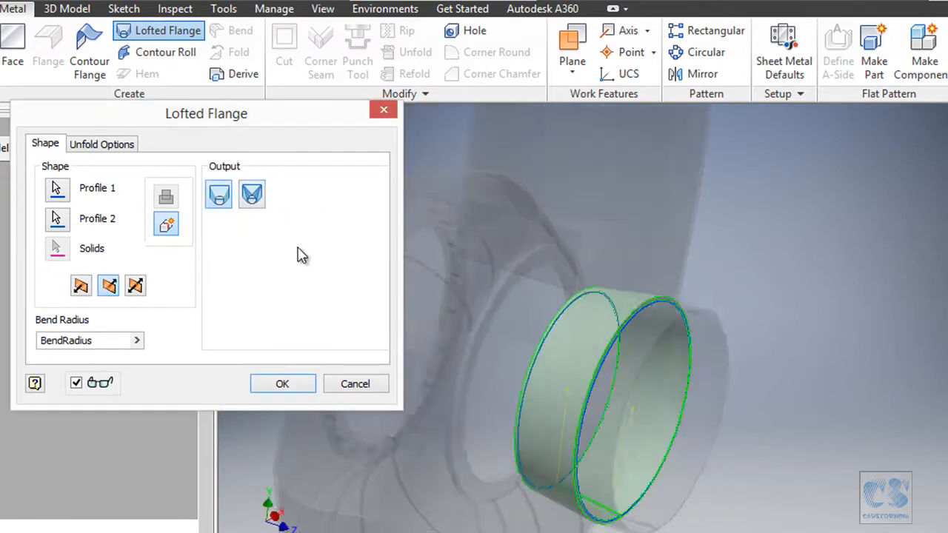
{"action": "left_click", "coordinate": [282, 384]}
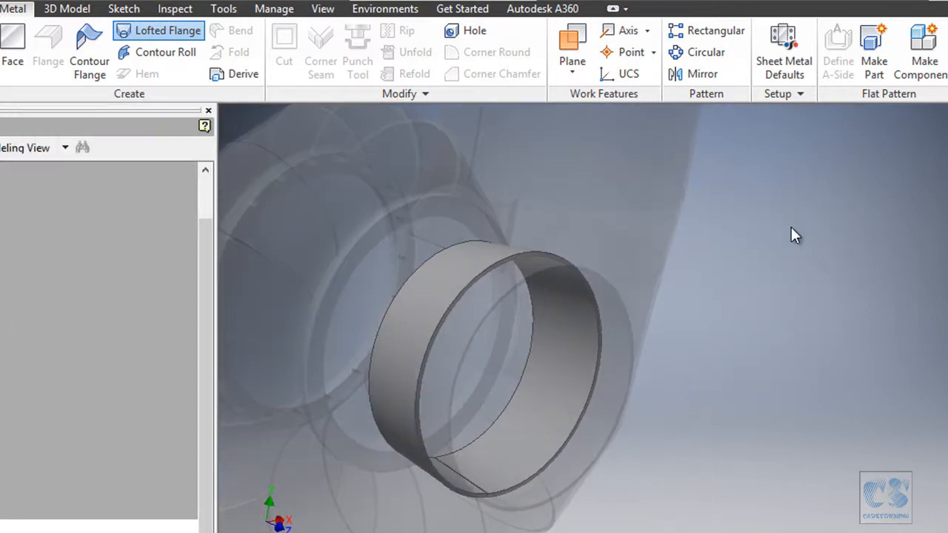
- Link the sheet metal Thickness parameter of part 2021 to the derived parameter Thickness_1
{"action": "right_click", "coordinate": [791, 227]}
{"action": "left_click", "coordinate": [733, 229]}
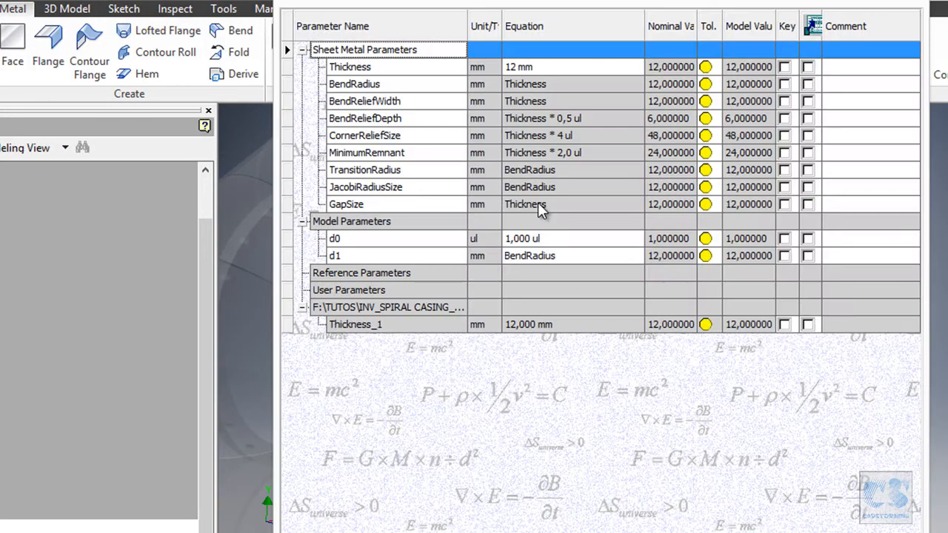
{"action": "left_click", "coordinate": [633, 67]}
{"action": "left_click", "coordinate": [640, 67]}
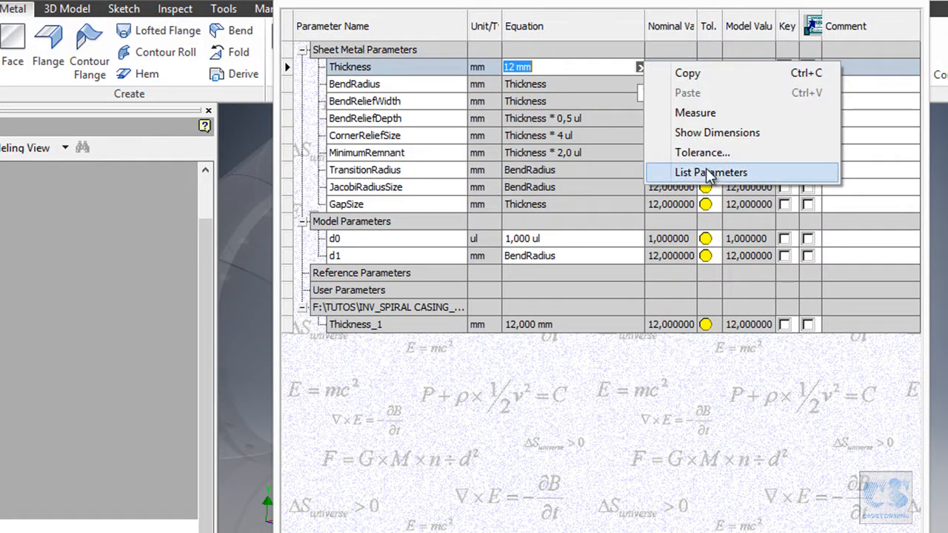
{"action": "left_click", "coordinate": [685, 171]}
{"action": "left_click", "coordinate": [555, 205]}
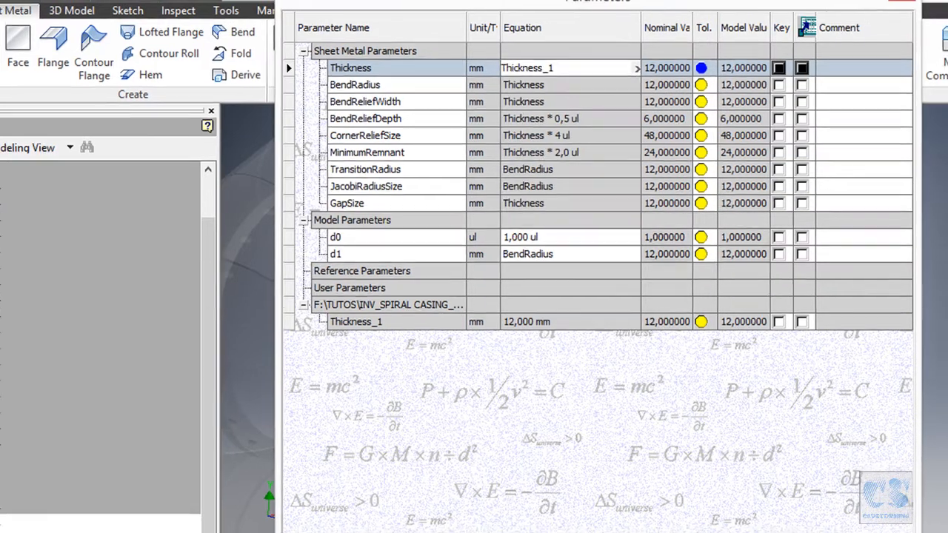
{"action": "left_click", "coordinate": [746, 516]}
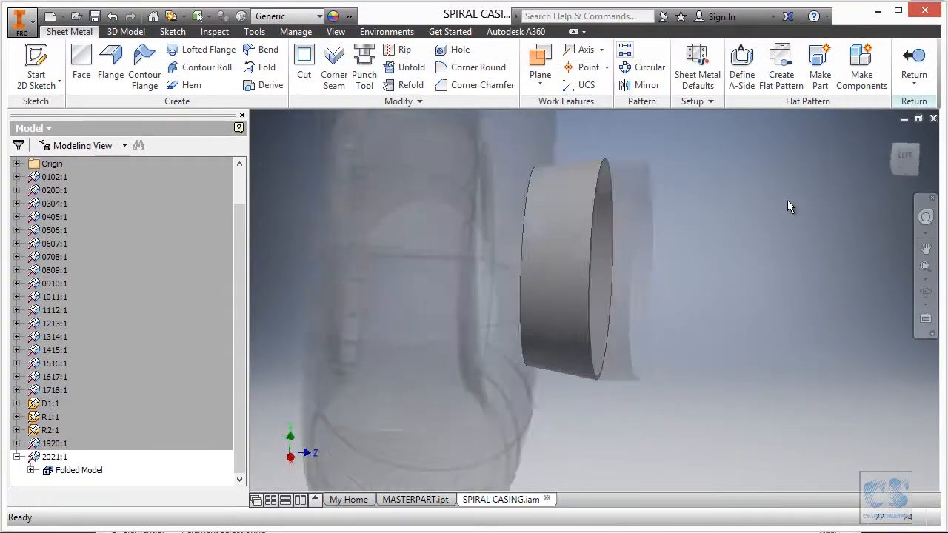
- Create the flat pattern of part 2021, return to SPIRAL CASING.iam, and save the assembly with all its dependent files
{"action": "left_click", "coordinate": [781, 70]}
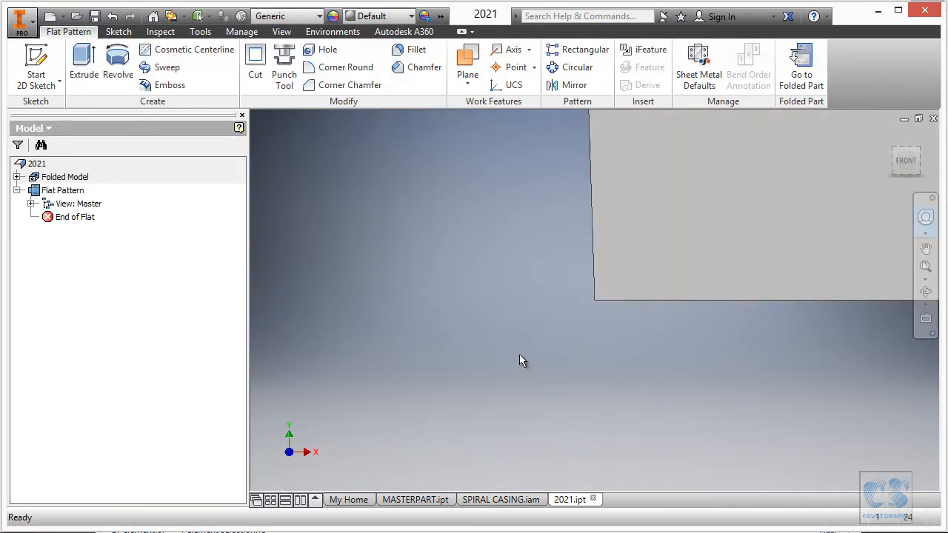
{"action": "left_click", "coordinate": [497, 500]}
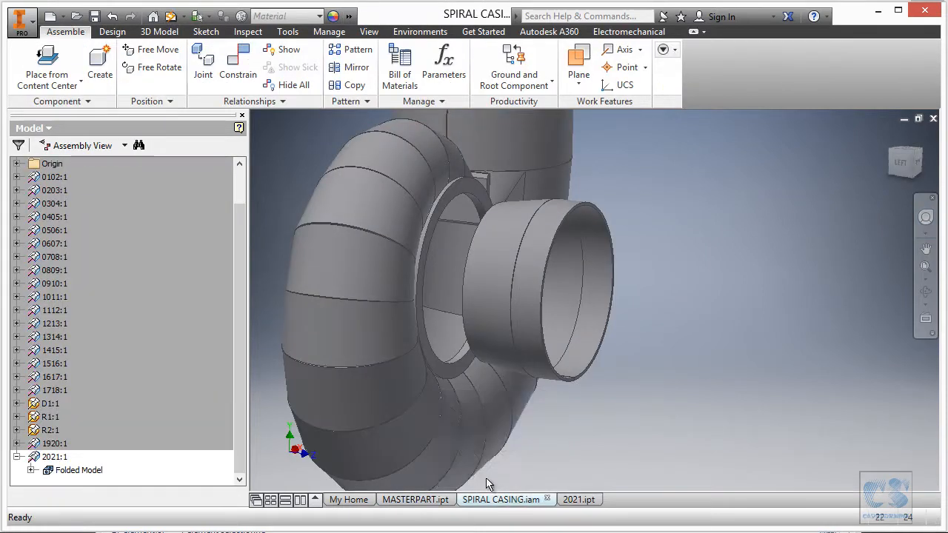
{"action": "left_click", "coordinate": [96, 17]}
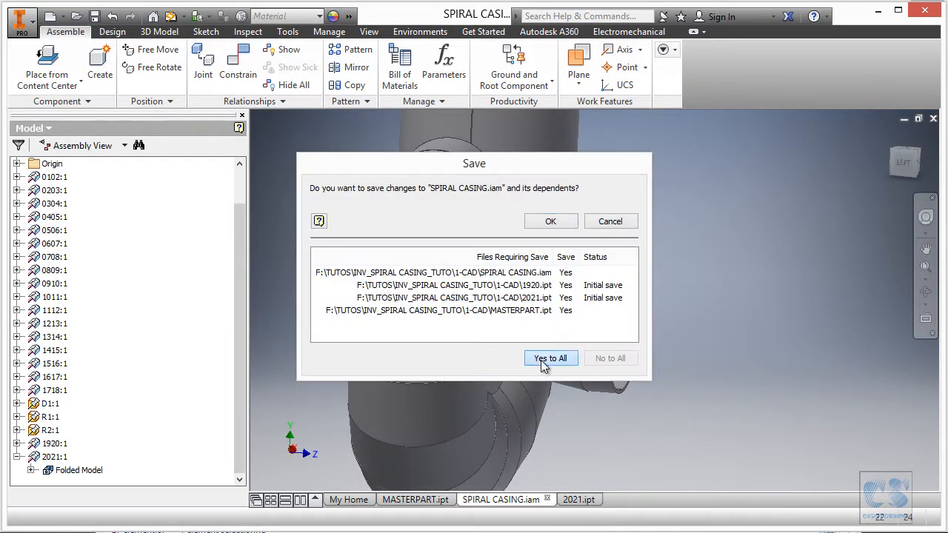
{"action": "left_click", "coordinate": [562, 223]}
- Examine the PDF print around parts P1 and P2 beside work plane WP21
{"action": "left_click", "coordinate": [410, 310]}
{"action": "left_click", "coordinate": [578, 500]}
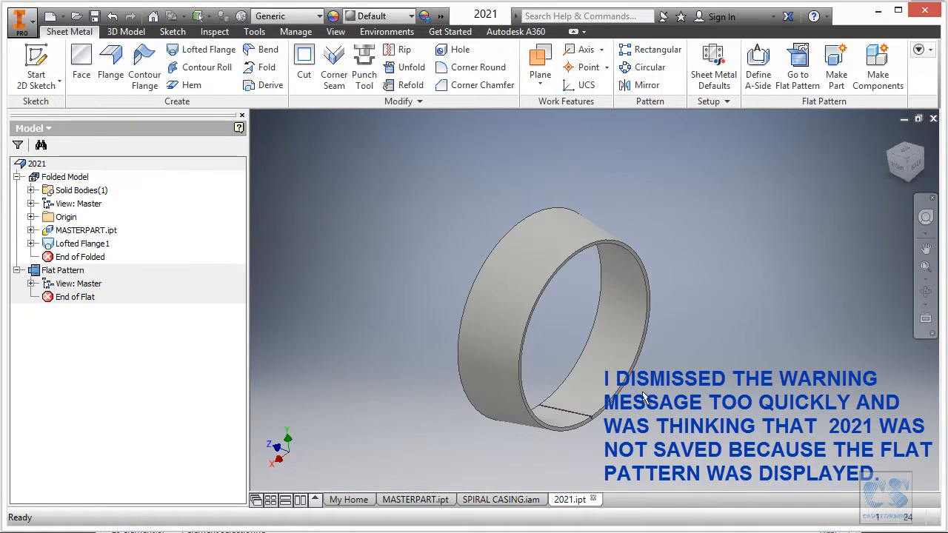
{"action": "left_click", "coordinate": [417, 500]}
{"action": "left_click", "coordinate": [492, 500]}
{"action": "middle_click_drag", "start_coordinate": [643, 275], "coordinate": [705, 249], "text": "shift"}
{"action": "key", "text": "alt+Tab"}
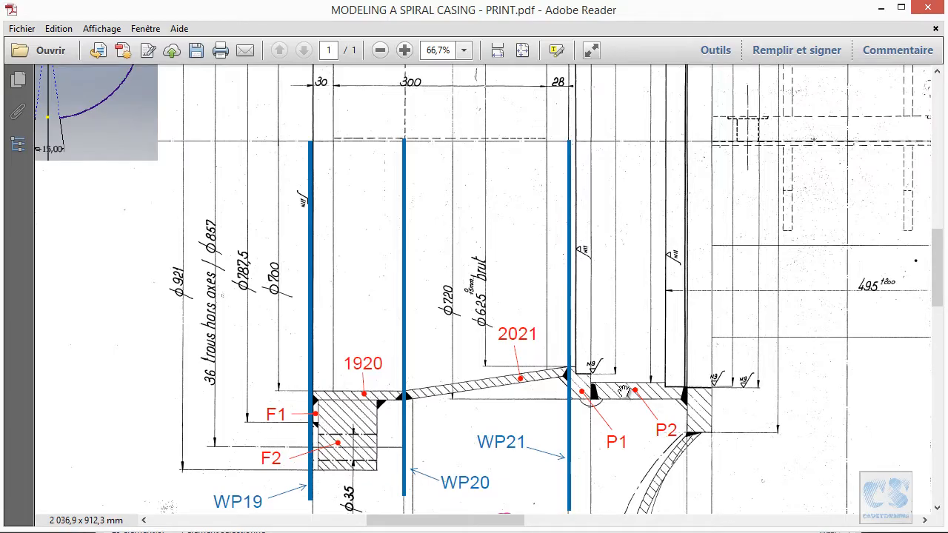
{"action": "scroll", "coordinate": [638, 378], "scroll_direction": "up", "scroll_amount": 1, "text": "ctrl"}
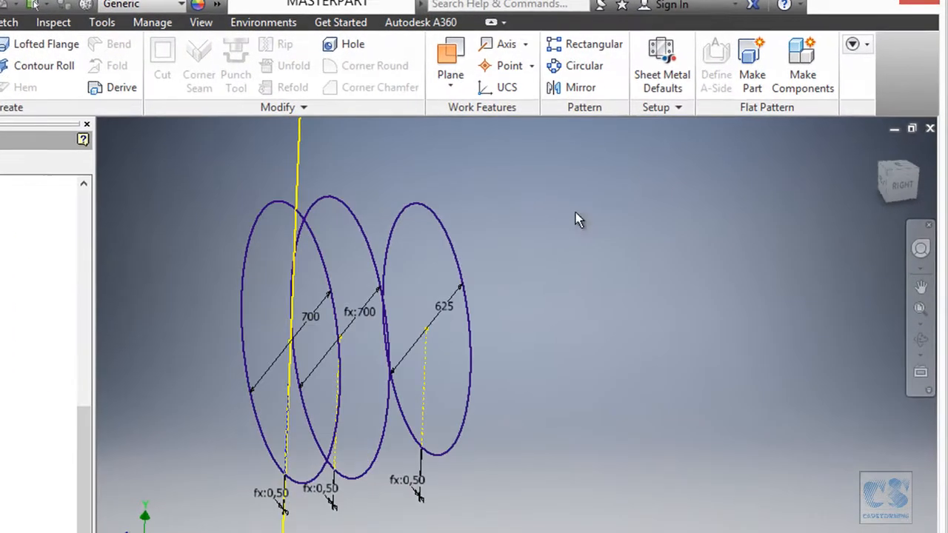
- Set up a Make Part operation from MASTERPART with part name P1 and the Standard (mm).ipt template
{"action": "right_click", "coordinate": [576, 217]}
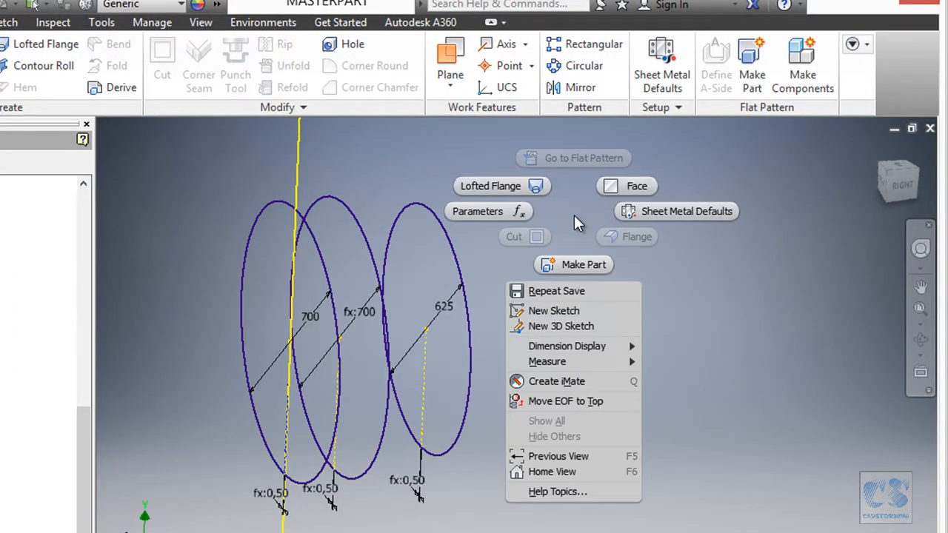
{"action": "left_click", "coordinate": [587, 263]}
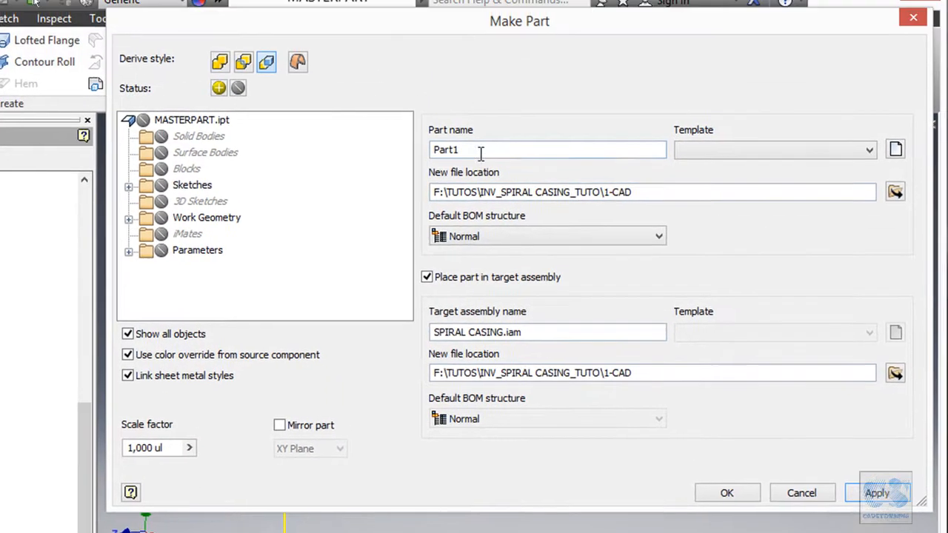
{"action": "double_click", "coordinate": [481, 152]}
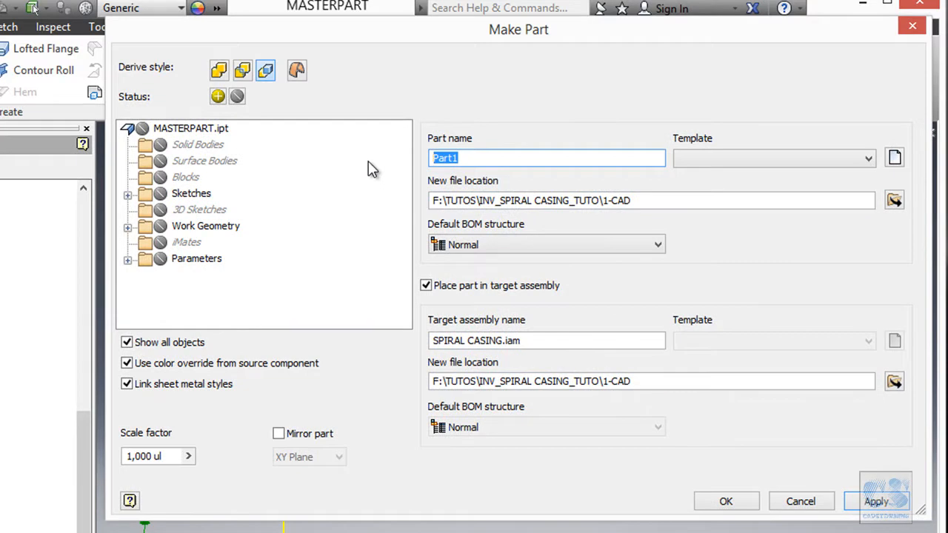
{"action": "type", "text": "p1"}
{"action": "key", "text": "BackSpace"}
{"action": "key", "text": "BackSpace"}
{"action": "type", "text": "P1"}
{"action": "left_click", "coordinate": [741, 158]}
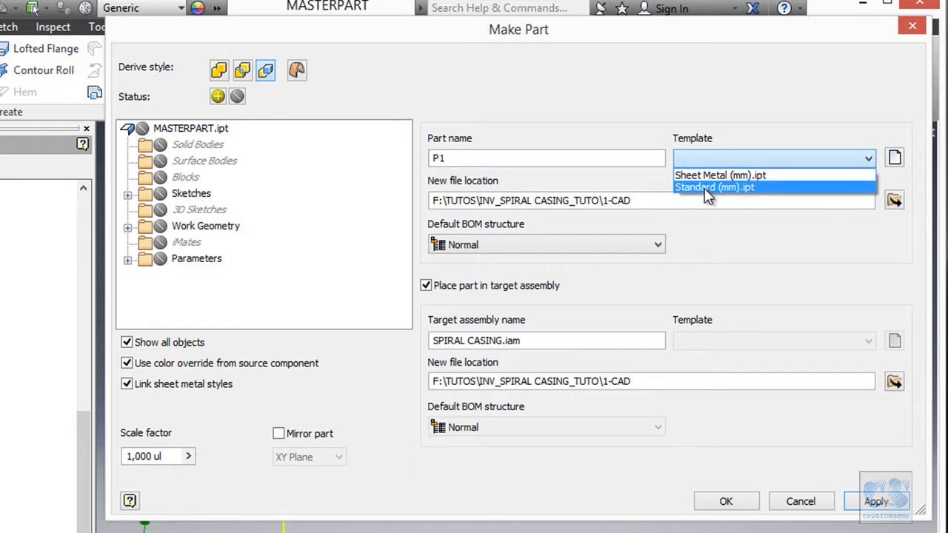
{"action": "left_click", "coordinate": [725, 188]}
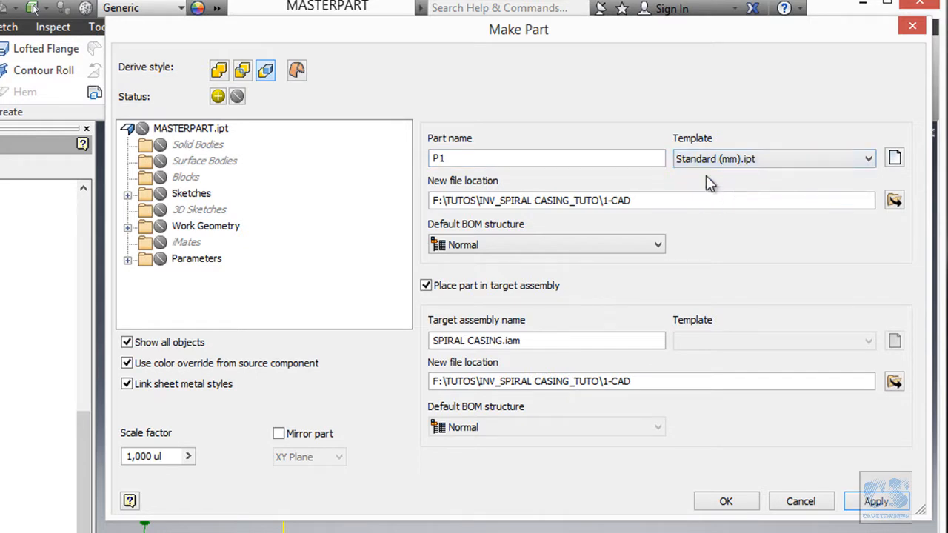
- Include sketch 21, turn off Link sheet metal styles, and create part P1 in the SPIRAL CASING.iam assembly
{"action": "left_click", "coordinate": [127, 194]}
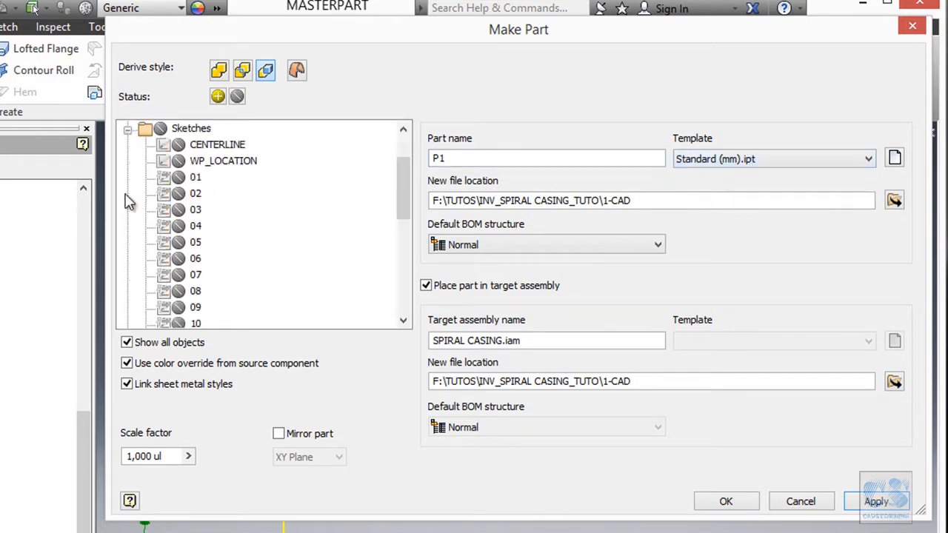
{"action": "scroll", "coordinate": [303, 205], "scroll_direction": "down", "scroll_amount": 8}
{"action": "left_click", "coordinate": [179, 243]}
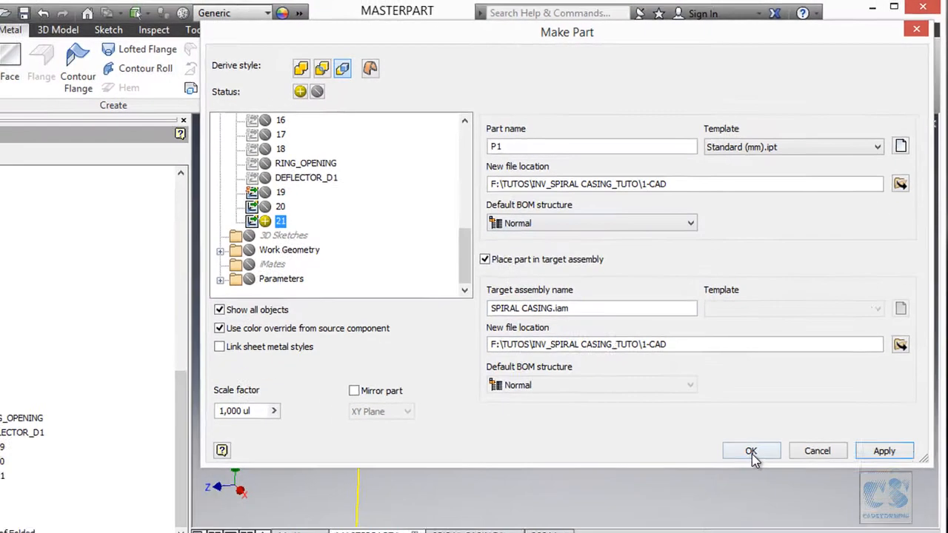
{"action": "left_click", "coordinate": [726, 501]}
- Edit part P1 in place and convert the circle of its derived sketch 21 to construction geometry
{"action": "middle_click_drag", "start_coordinate": [761, 272], "coordinate": [333, 305], "text": "shift"}
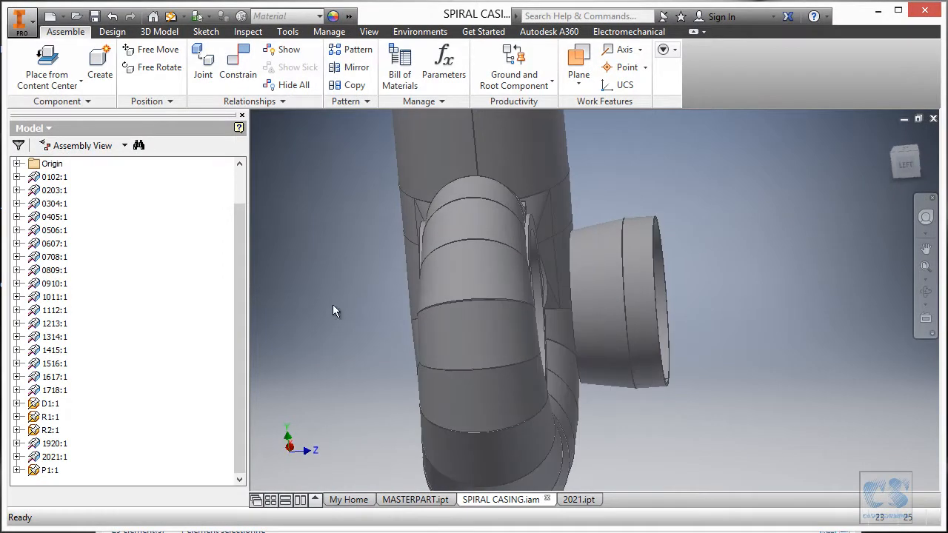
{"action": "double_click", "coordinate": [46, 470]}
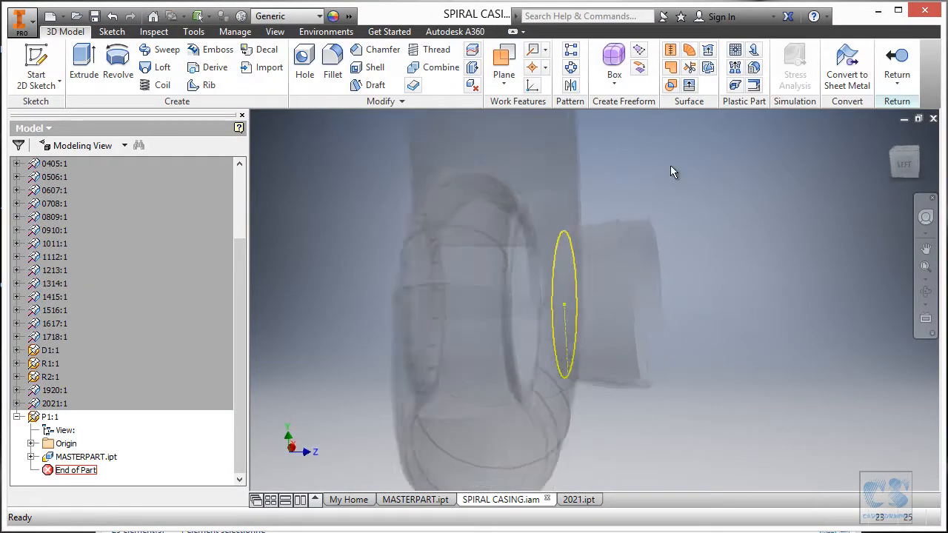
{"action": "middle_click_drag", "start_coordinate": [686, 166], "coordinate": [667, 192], "text": "shift"}
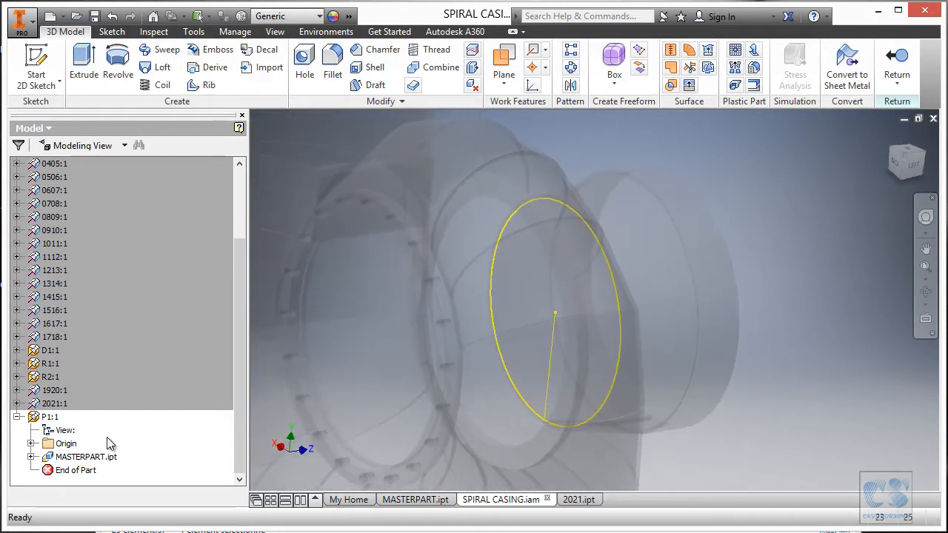
{"action": "scroll", "coordinate": [32, 461], "scroll_direction": "down", "scroll_amount": 1}
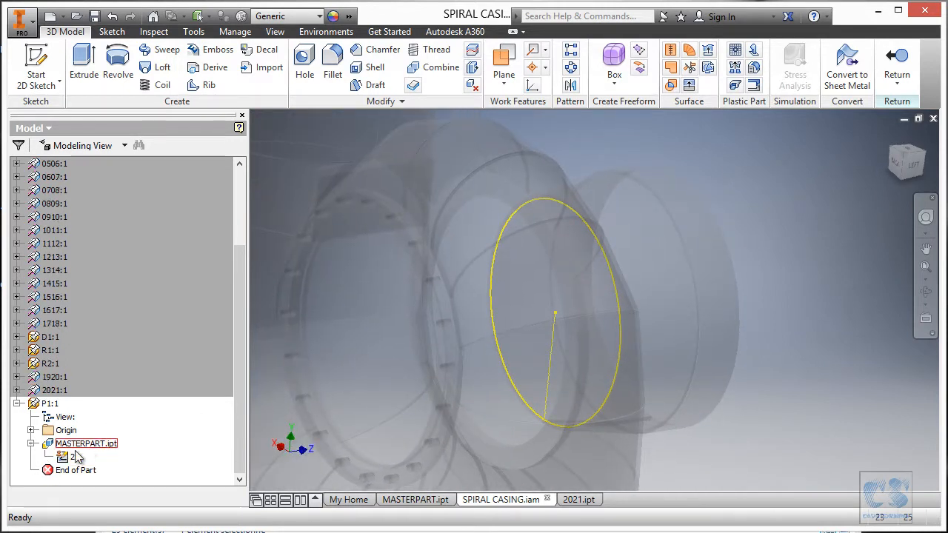
{"action": "left_click", "coordinate": [75, 457]}
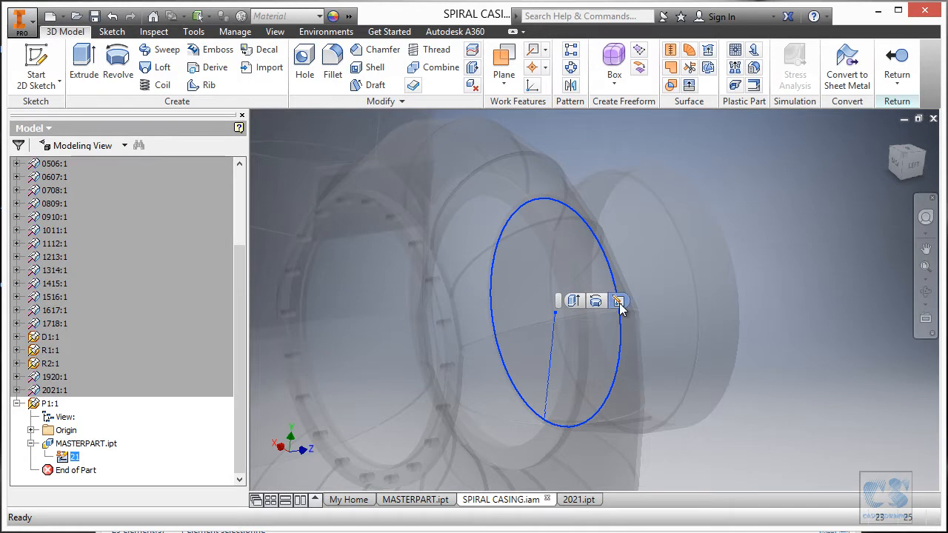
{"action": "left_click", "coordinate": [619, 301]}
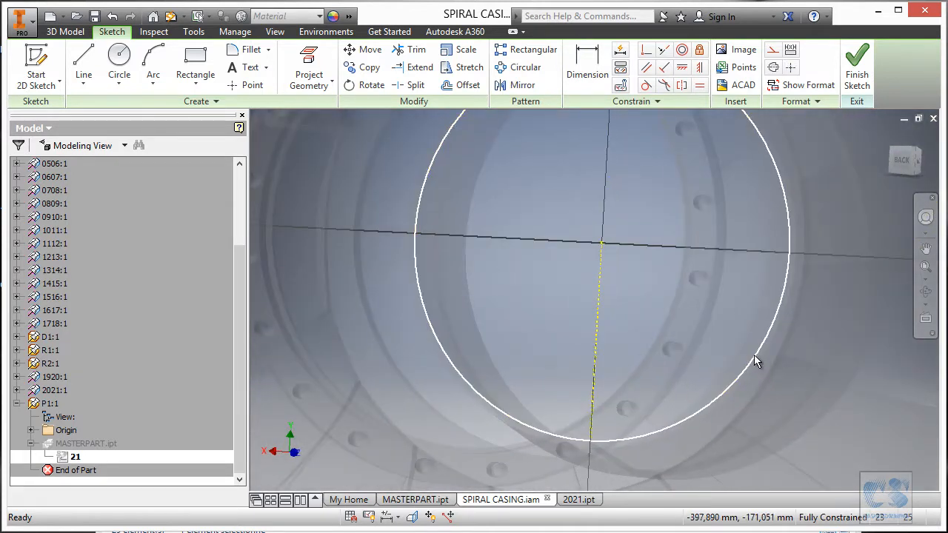
{"action": "right_click", "coordinate": [670, 393]}
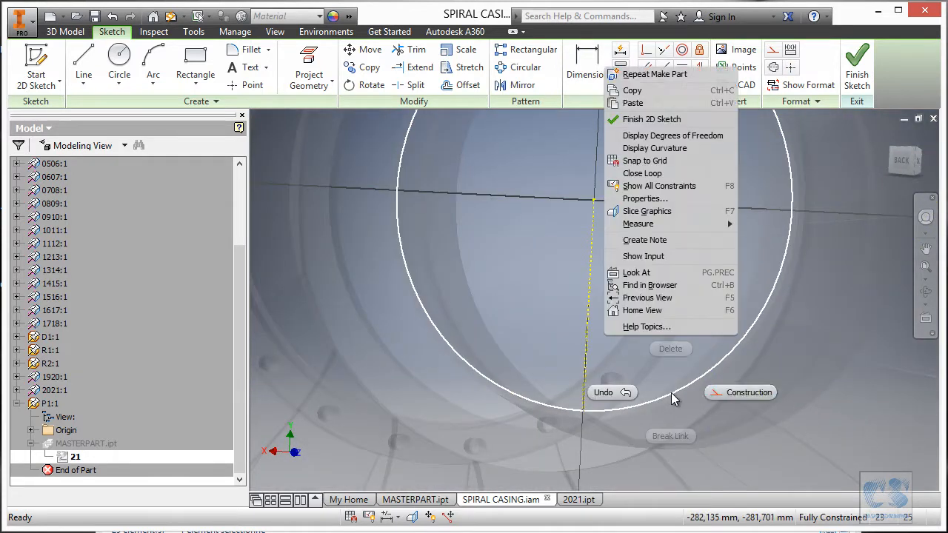
{"action": "left_click", "coordinate": [731, 393]}
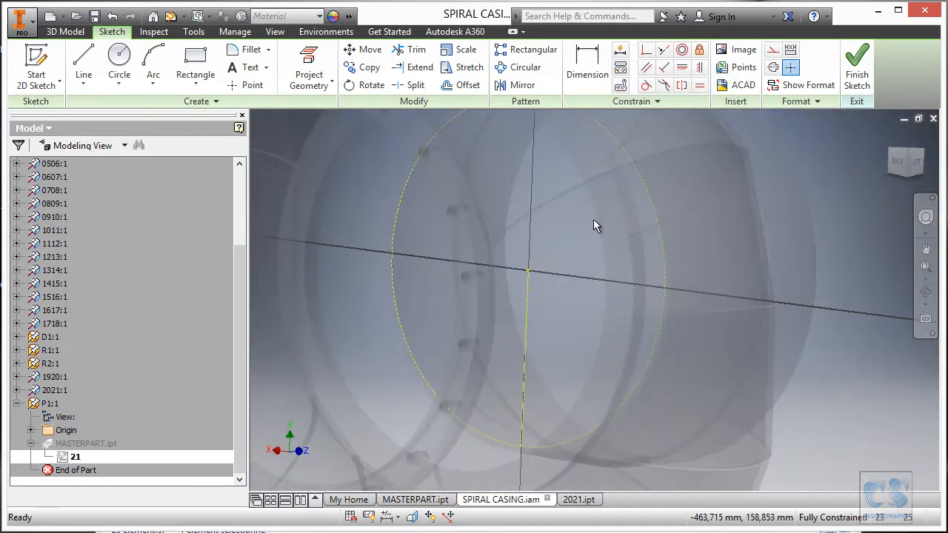
- Draw a circle concentric with the construction circle in sketch 21 and constrain both circles to equal radius
{"action": "right_click", "coordinate": [594, 220]}
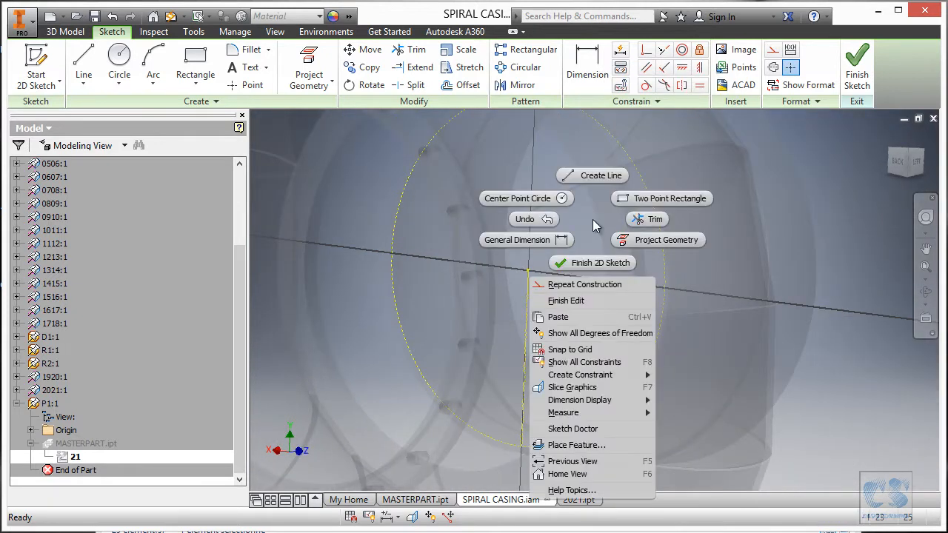
{"action": "left_click", "coordinate": [556, 206]}
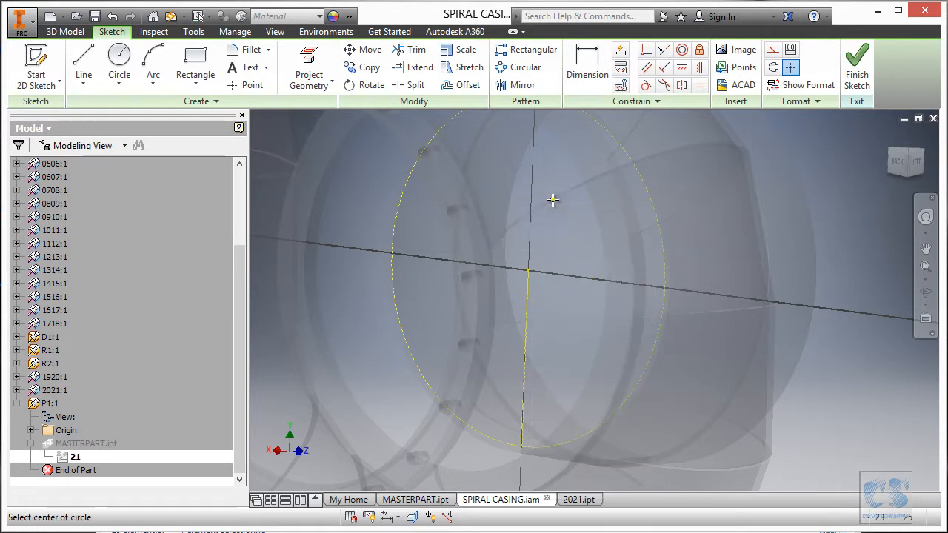
{"action": "left_click", "coordinate": [528, 269]}
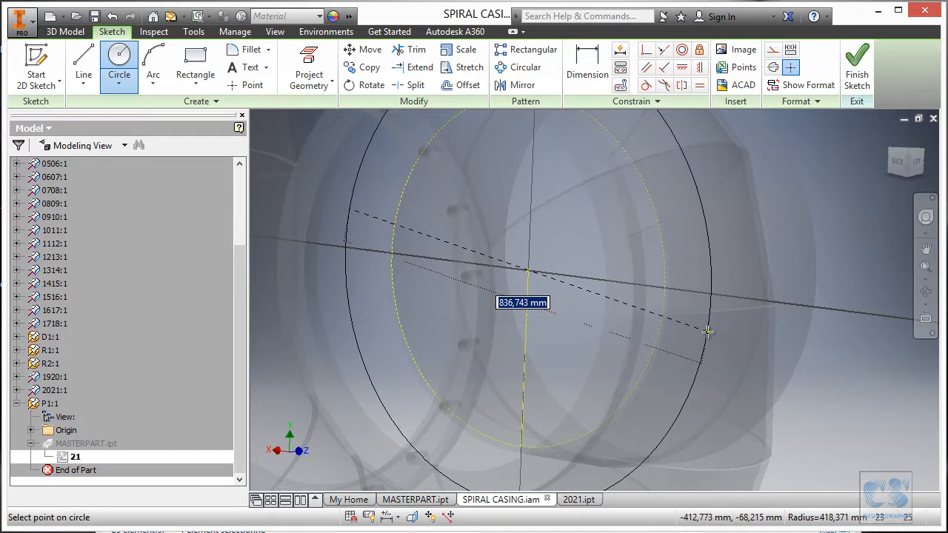
{"action": "left_click", "coordinate": [698, 332]}
{"action": "key", "text": "Escape"}
{"action": "scroll", "coordinate": [699, 92], "scroll_direction": "down", "scroll_amount": 2}
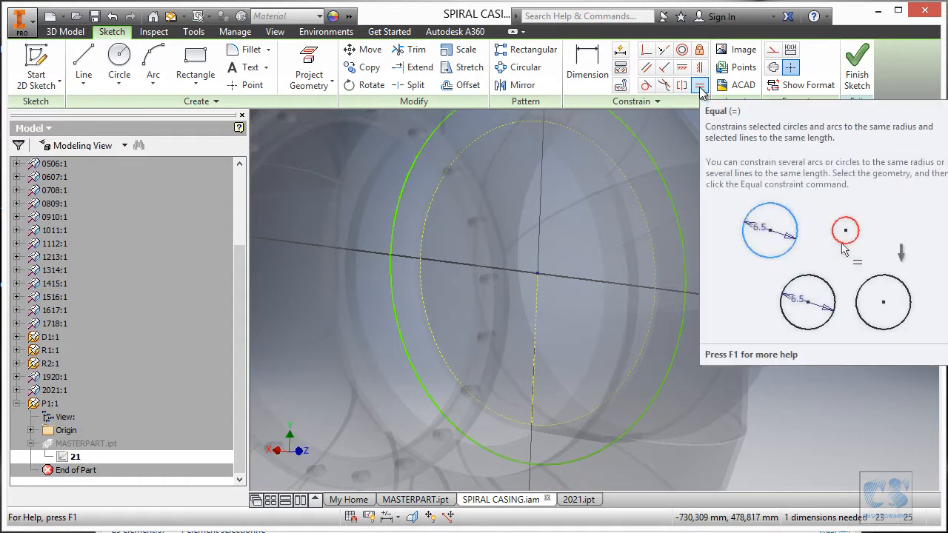
{"action": "left_click", "coordinate": [699, 87]}
{"action": "left_click", "coordinate": [663, 177]}
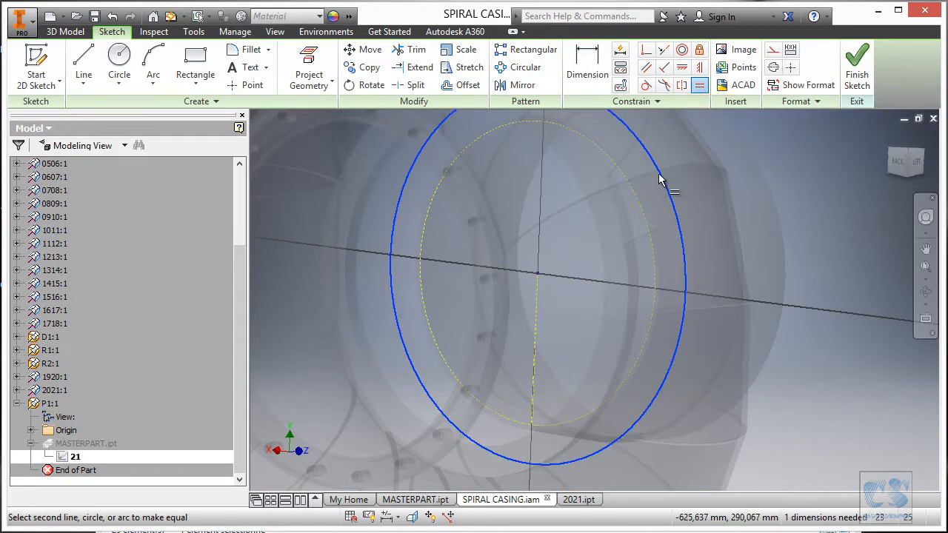
{"action": "left_click", "coordinate": [629, 189]}
{"action": "mouse_move", "coordinate": [686, 172]}
{"action": "middle_mouse_down", "text": "shift"}
{"action": "mouse_move", "coordinate": [681, 183]}
{"action": "mouse_move", "coordinate": [629, 163]}
{"action": "middle_mouse_up", "text": "shift"}
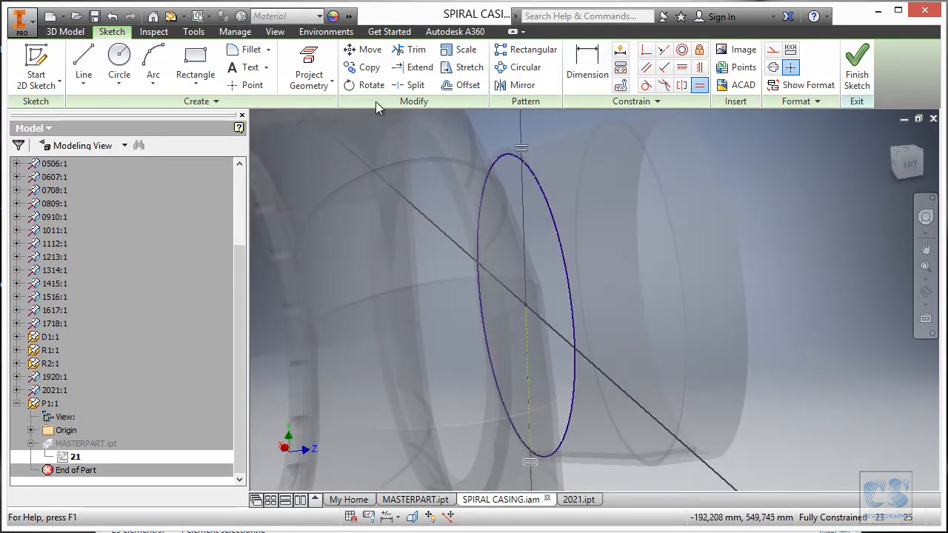
- Add a second concentric circle of 720 mm diameter to sketch 21, as given in the print, and finish the sketch
{"action": "right_click", "coordinate": [630, 168]}
{"action": "left_click", "coordinate": [557, 146]}
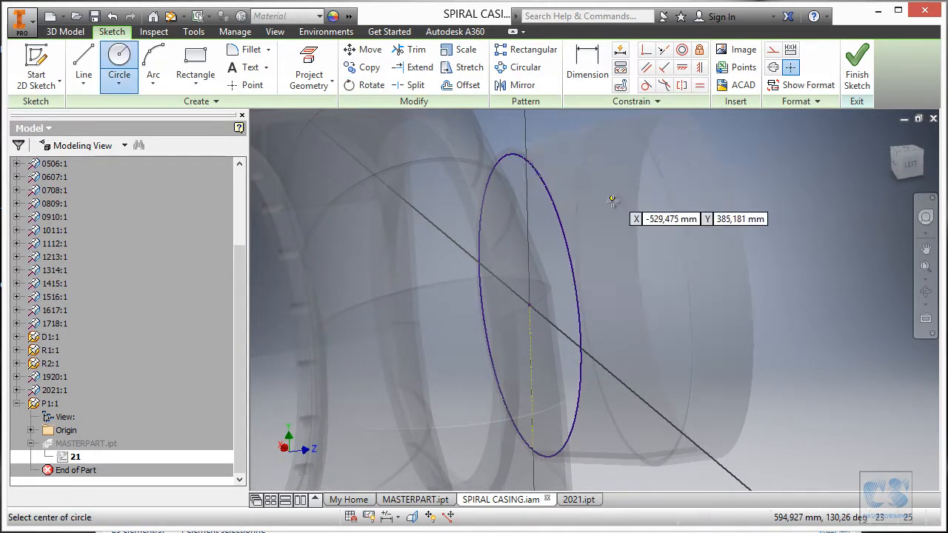
{"action": "left_click", "coordinate": [552, 304]}
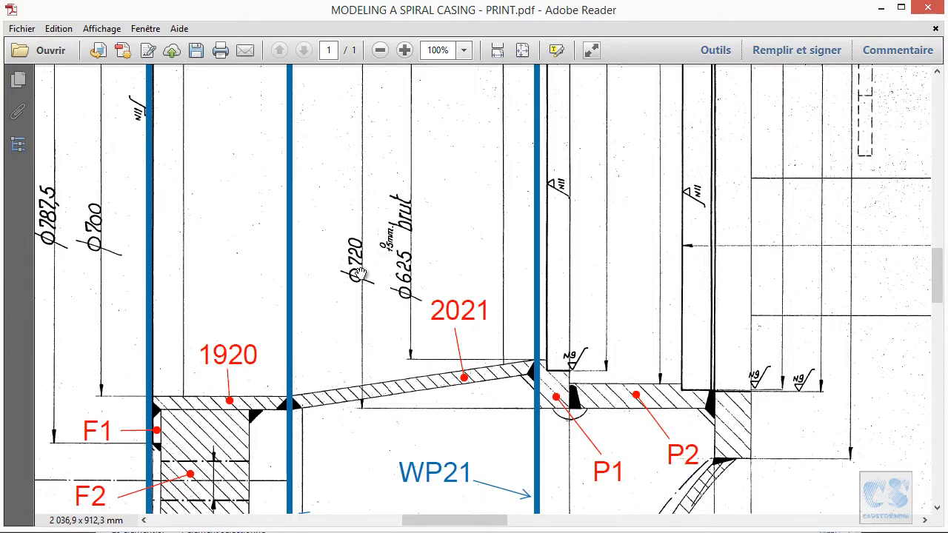
{"action": "key", "text": "alt+Tab"}
{"action": "type", "text": "7"}
{"action": "key", "text": "Return"}
{"action": "mouse_move", "coordinate": [675, 237]}
{"action": "middle_mouse_down", "text": "shift"}
{"action": "mouse_move", "coordinate": [710, 238]}
{"action": "mouse_move", "coordinate": [718, 194]}
{"action": "mouse_move", "coordinate": [697, 201]}
{"action": "mouse_move", "coordinate": [822, 95]}
{"action": "middle_mouse_up", "text": "shift"}
{"action": "left_click", "coordinate": [858, 64]}
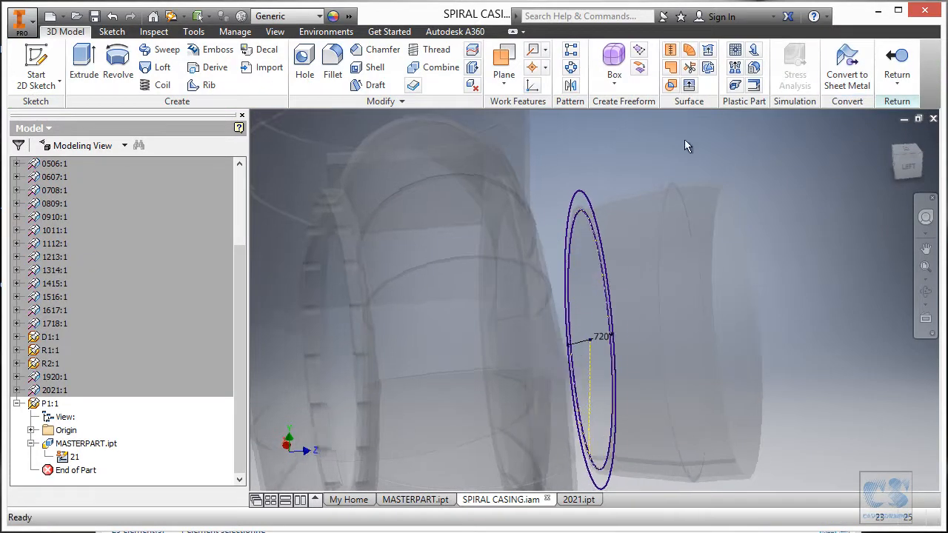
- Start an extrusion of the ring area between sketch 21's two circles and look up P1's thickness in the print
{"action": "left_click", "coordinate": [80, 68]}
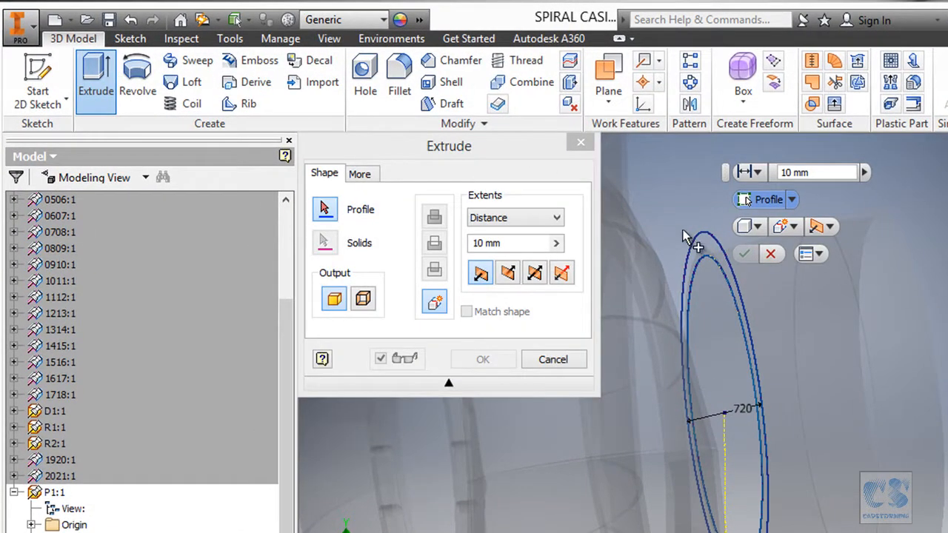
{"action": "scroll", "coordinate": [739, 174], "scroll_direction": "down", "scroll_amount": 4}
{"action": "scroll", "coordinate": [647, 194], "scroll_direction": "down", "scroll_amount": 2}
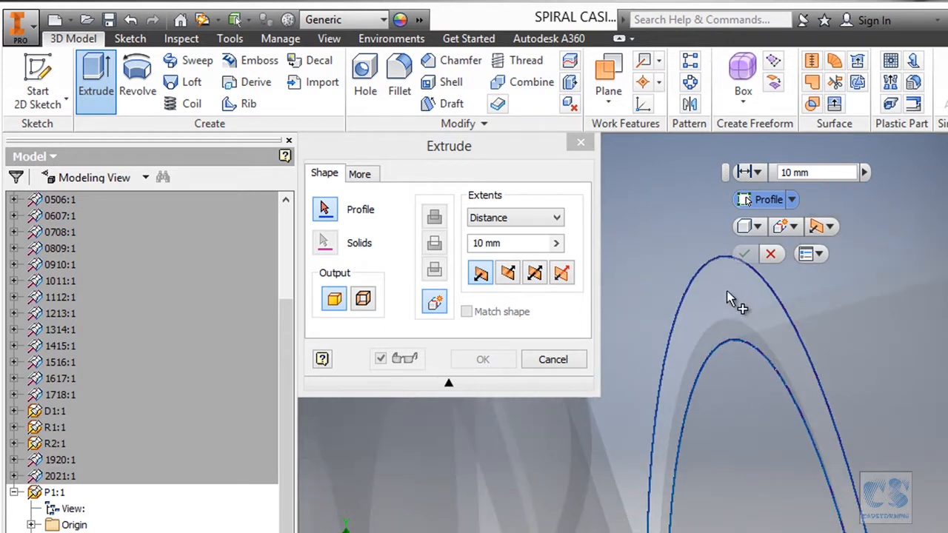
{"action": "left_click", "coordinate": [727, 292]}
{"action": "scroll", "coordinate": [775, 230], "scroll_direction": "up", "scroll_amount": 6}
{"action": "middle_click_drag", "start_coordinate": [782, 214], "coordinate": [782, 213], "text": "shift"}
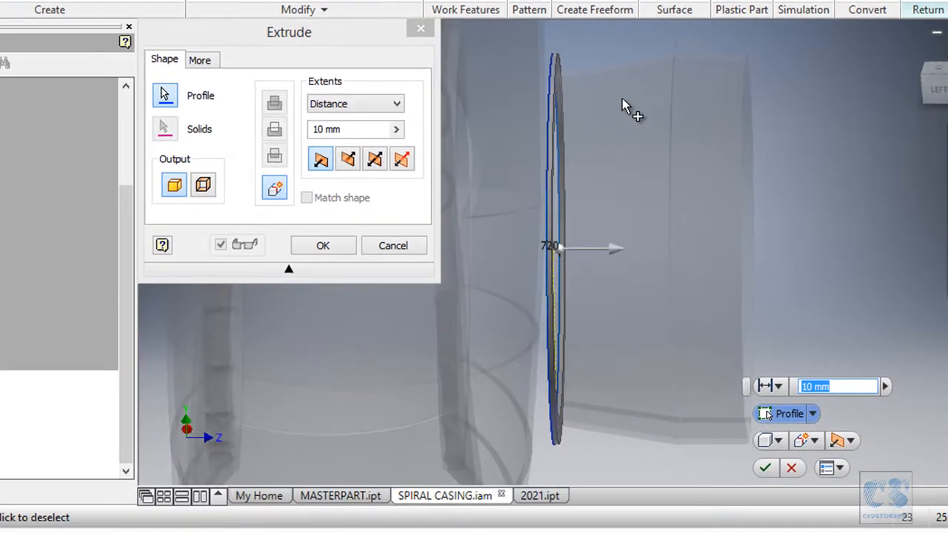
{"action": "middle_click_drag", "start_coordinate": [622, 99], "coordinate": [647, 385], "text": "shift"}
{"action": "middle_click_drag", "start_coordinate": [622, 237], "coordinate": [611, 238], "text": "shift"}
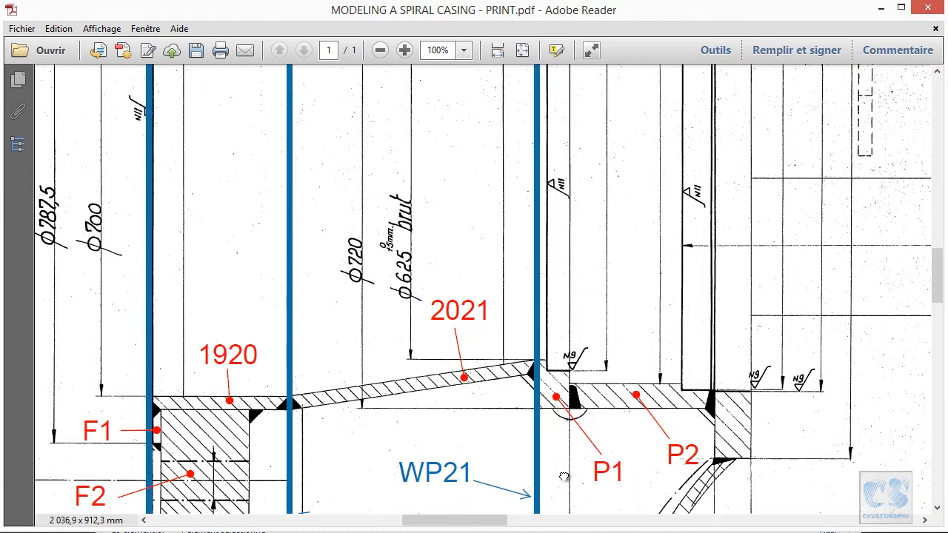
{"action": "left_click_drag", "start_coordinate": [564, 476], "coordinate": [537, 266]}
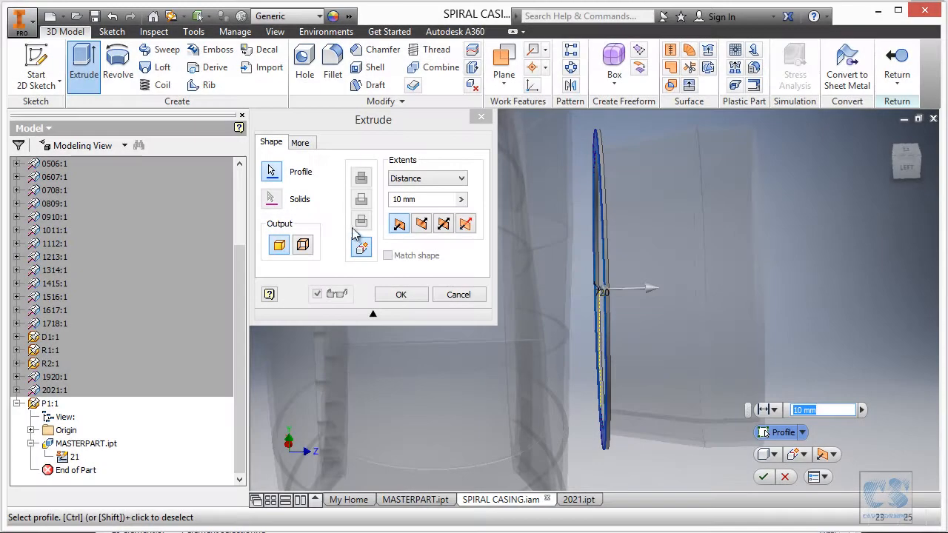
- Extrude the ring profile 40 mm in the reversed direction, away from part 2021, and return to the assembly
{"action": "left_click", "coordinate": [422, 223]}
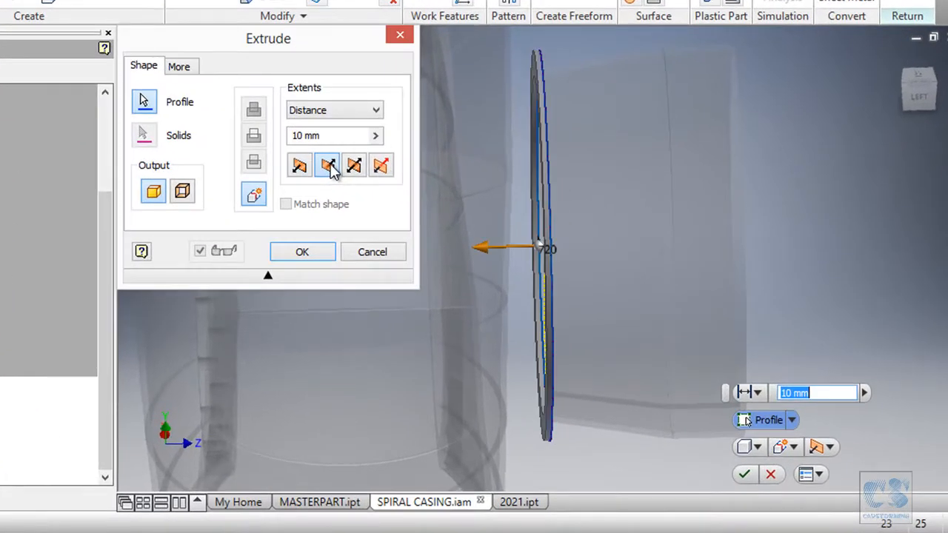
{"action": "middle_click_drag", "start_coordinate": [881, 326], "coordinate": [867, 370], "text": "shift"}
{"action": "left_click_drag", "start_coordinate": [824, 395], "coordinate": [775, 400]}
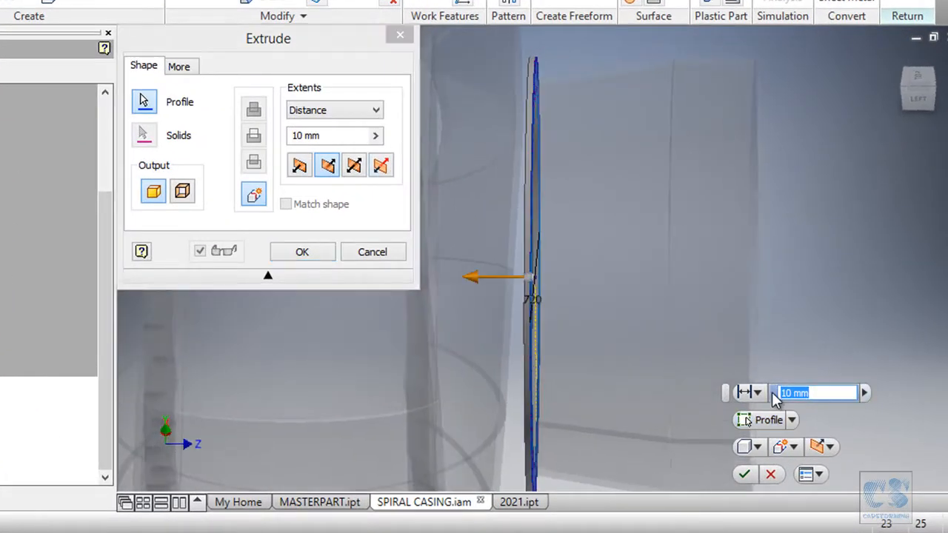
{"action": "key", "text": "Return"}
{"action": "middle_click_drag", "start_coordinate": [772, 393], "coordinate": [878, 83], "text": "shift"}
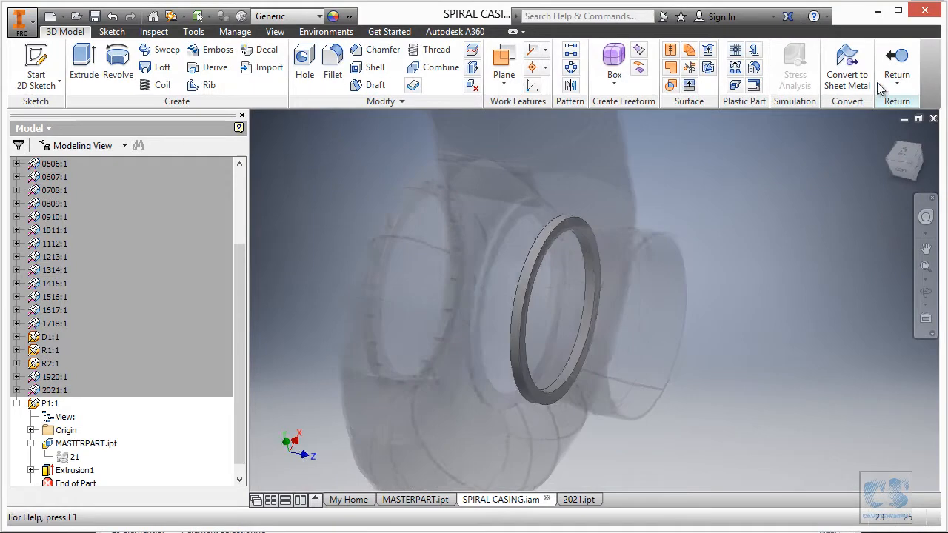
{"action": "left_click", "coordinate": [881, 85]}
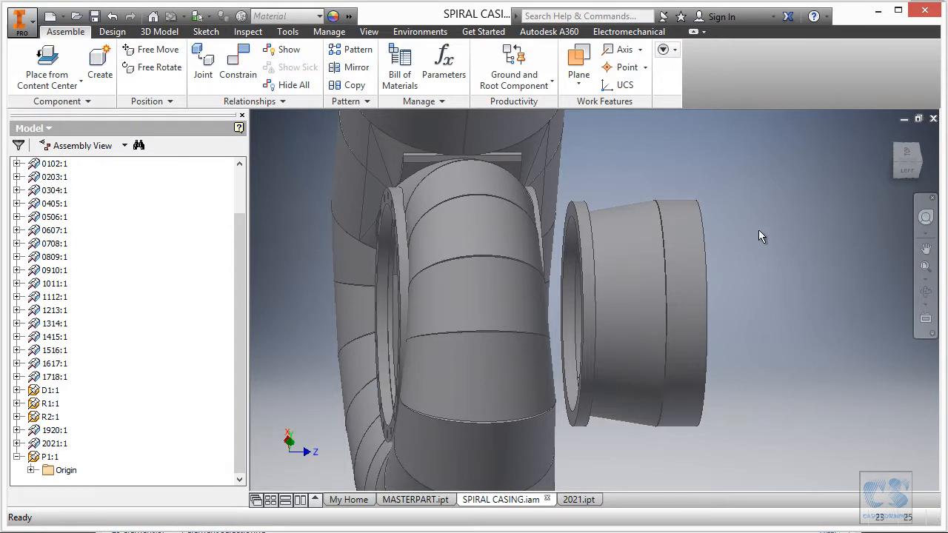
- Start a half section view of the assembly using its YZ origin plane as the cutting plane
{"action": "left_click", "coordinate": [368, 31]}
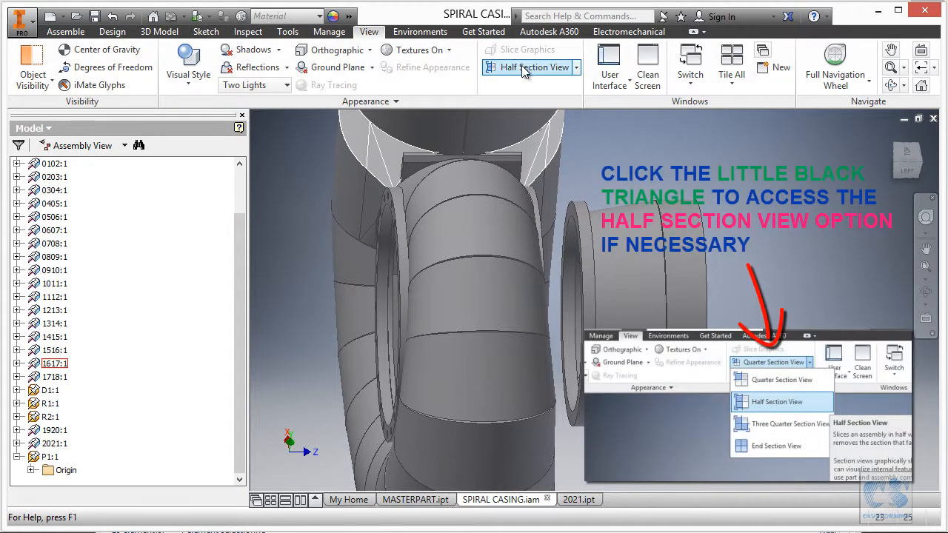
{"action": "left_click", "coordinate": [523, 68]}
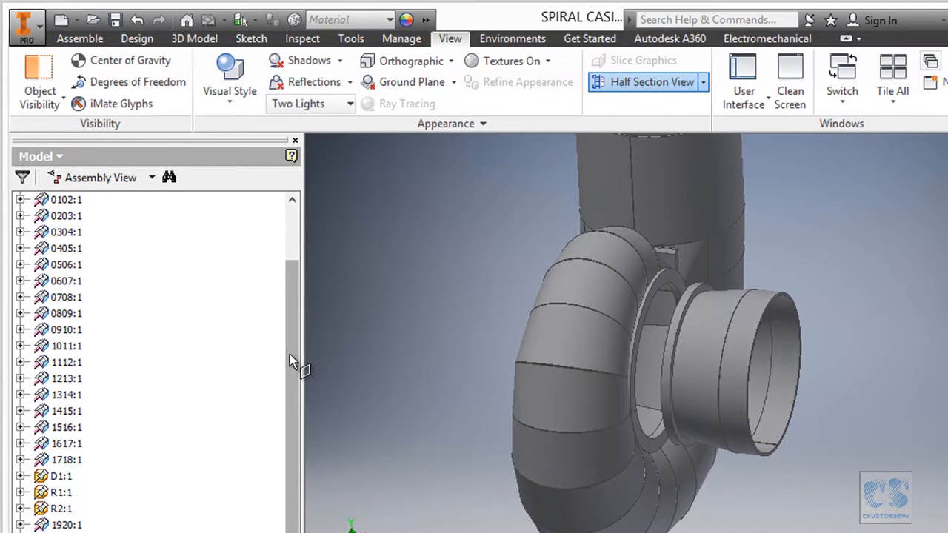
{"action": "left_click_drag", "start_coordinate": [289, 237], "coordinate": [296, 160]}
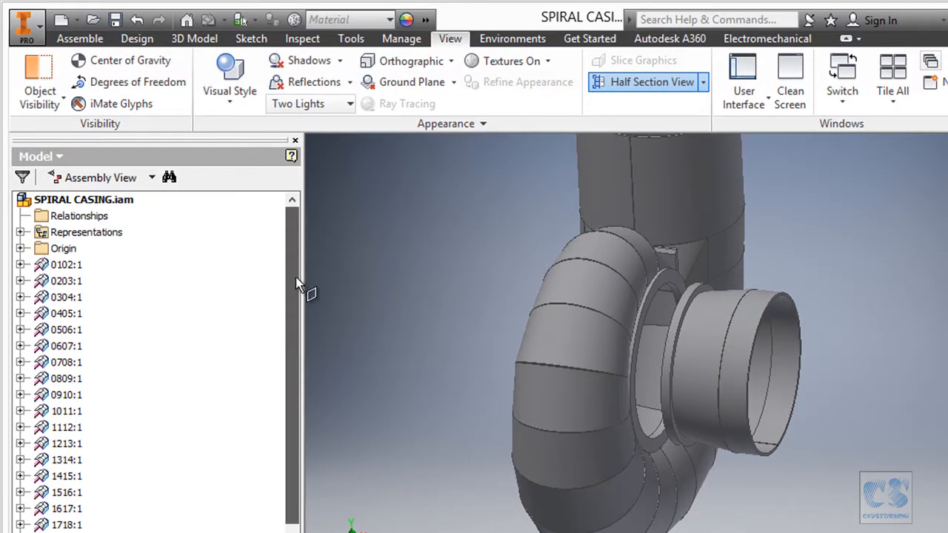
{"action": "left_click", "coordinate": [21, 249]}
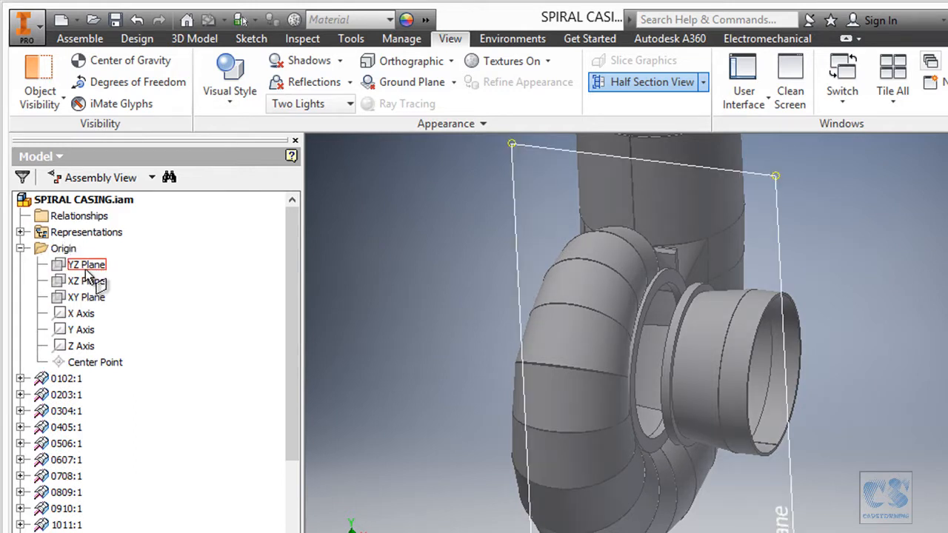
{"action": "left_click", "coordinate": [85, 271]}
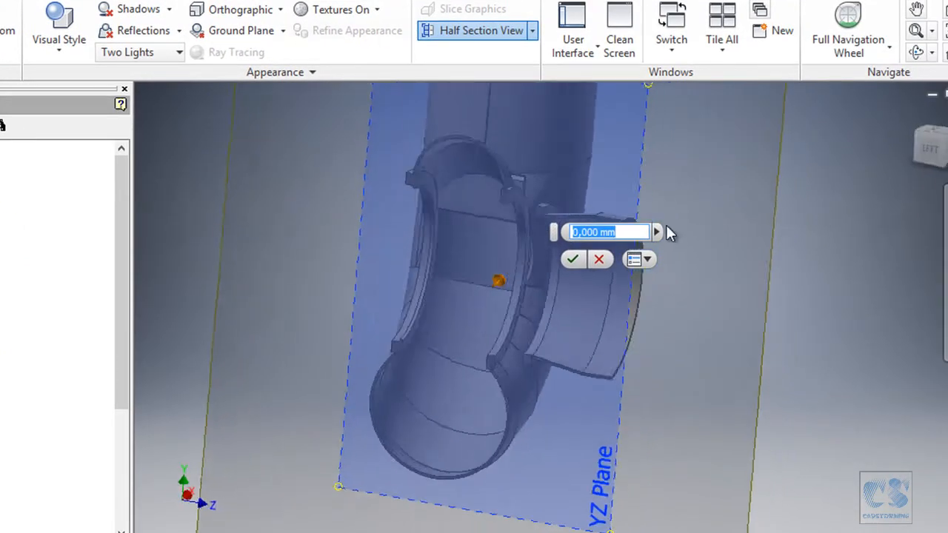
- Flip the section to show the opposite half, matching the print's orientation, and accept it with zero offset
{"action": "middle_click_drag", "start_coordinate": [666, 225], "coordinate": [544, 293], "text": "shift"}
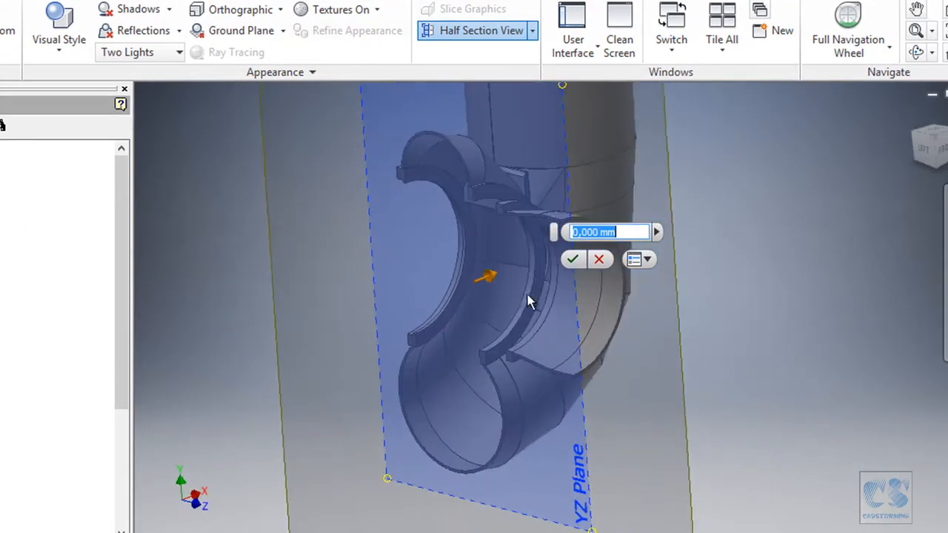
{"action": "middle_click_drag", "start_coordinate": [733, 230], "coordinate": [722, 185], "text": "shift"}
{"action": "right_click", "coordinate": [721, 185]}
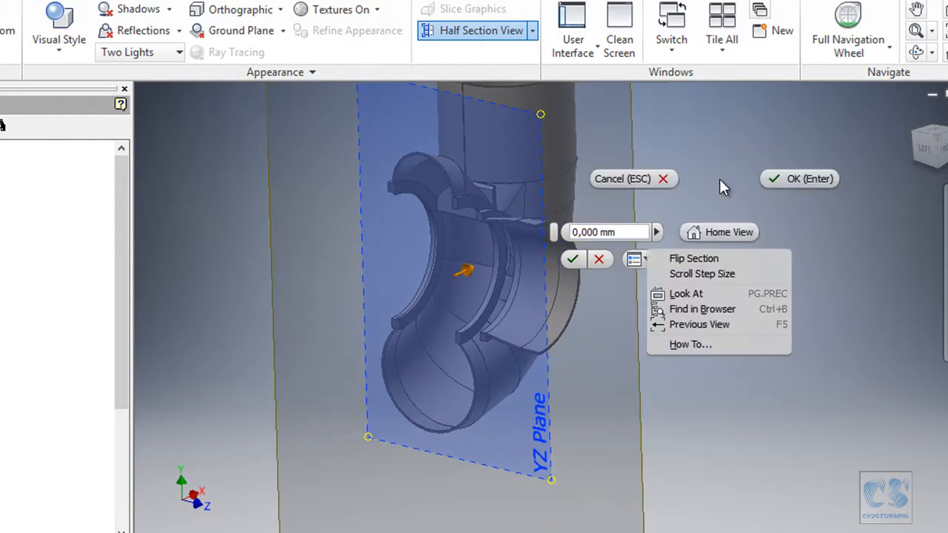
{"action": "left_click", "coordinate": [713, 258]}
{"action": "middle_click_drag", "start_coordinate": [720, 246], "coordinate": [742, 202], "text": "shift"}
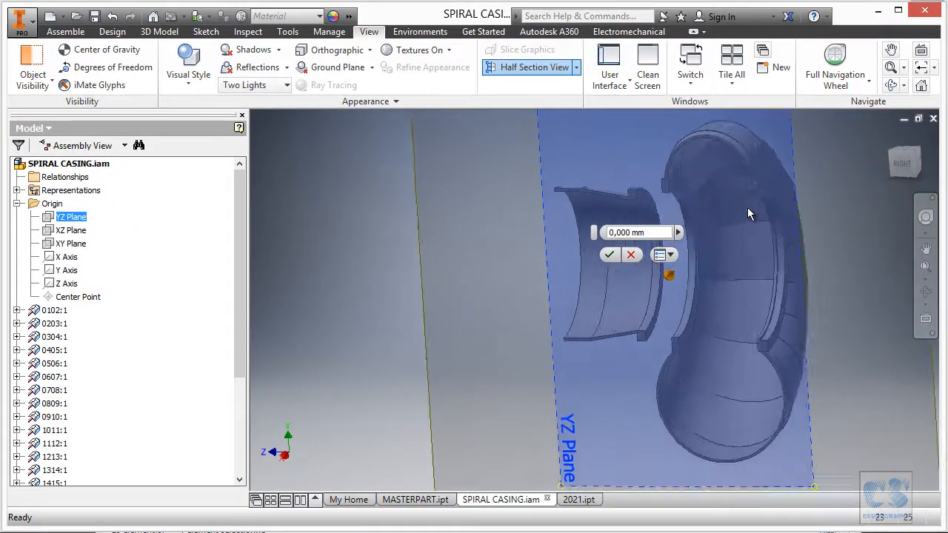
{"action": "scroll", "coordinate": [747, 208], "scroll_direction": "up", "scroll_amount": 6}
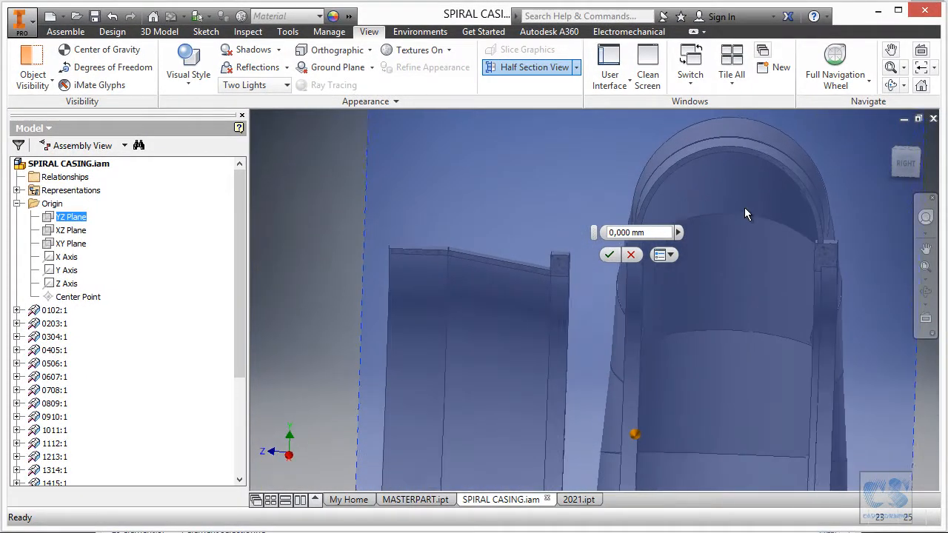
{"action": "left_click", "coordinate": [609, 254]}
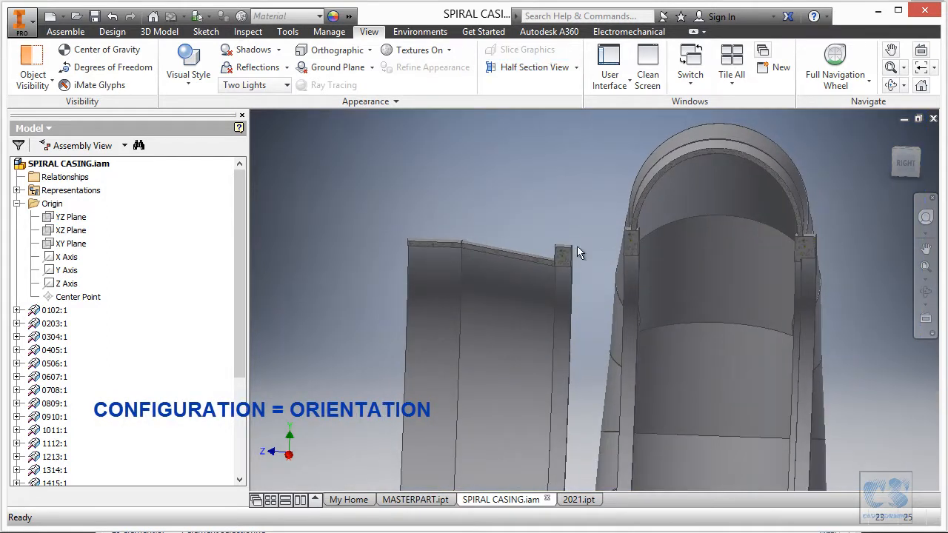
- Switch to the print in Adobe Reader and examine P1's stepped bore and its detail view for the recess diameter and depth
{"action": "middle_click_drag", "start_coordinate": [560, 250], "coordinate": [583, 224], "text": "shift"}
{"action": "key", "text": "alt+Tab"}
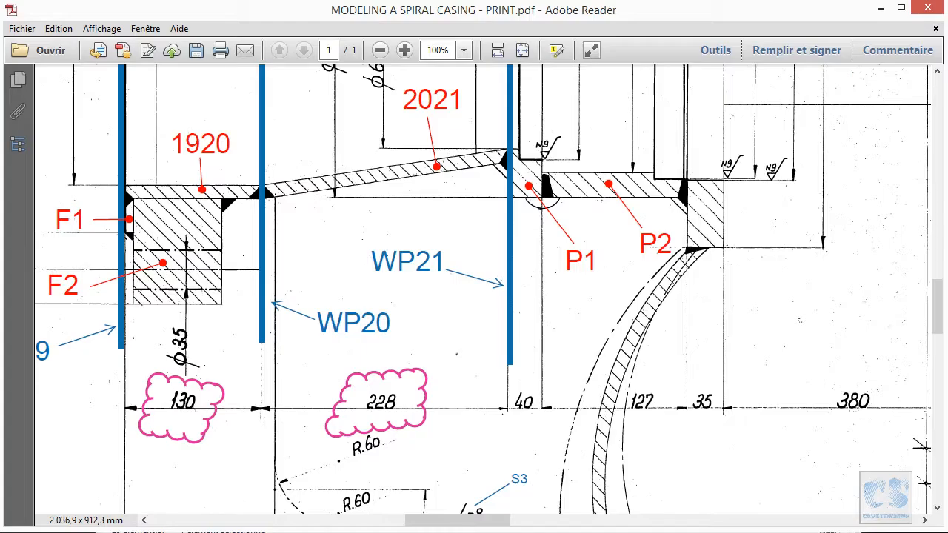
{"action": "scroll", "coordinate": [512, 199], "scroll_direction": "down", "scroll_amount": 3, "text": "ctrl"}
{"action": "scroll", "coordinate": [544, 368], "scroll_direction": "up", "scroll_amount": 3}
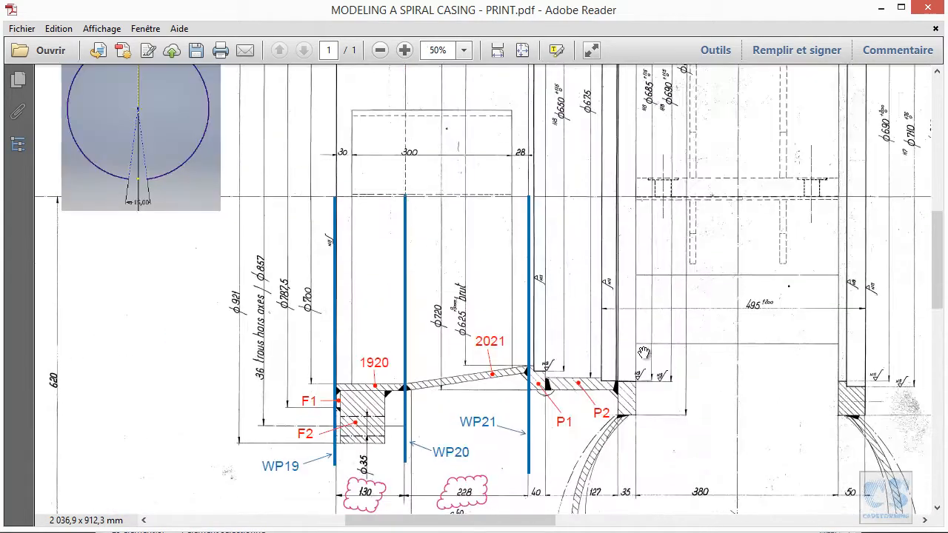
{"action": "left_click_drag", "start_coordinate": [699, 413], "coordinate": [699, 343]}
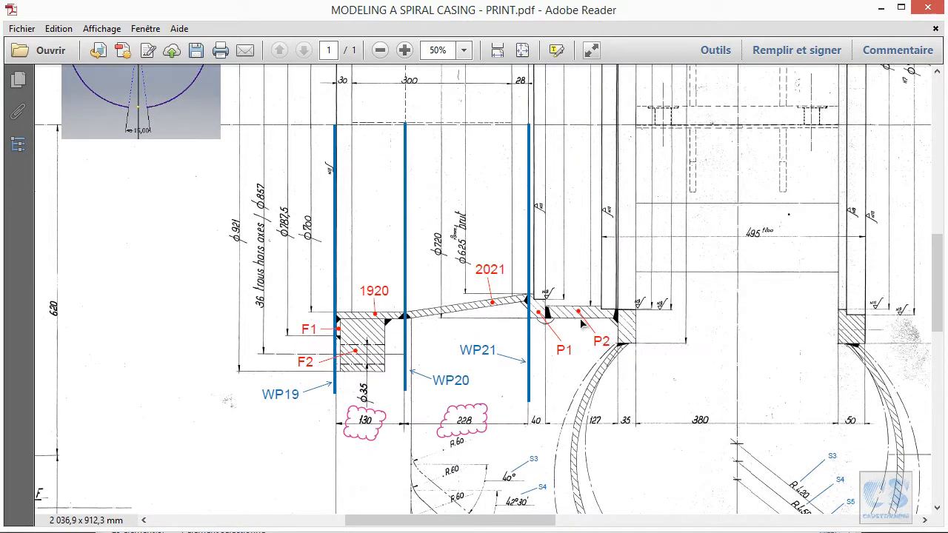
{"action": "scroll", "coordinate": [583, 324], "scroll_direction": "up", "scroll_amount": 2, "text": "ctrl"}
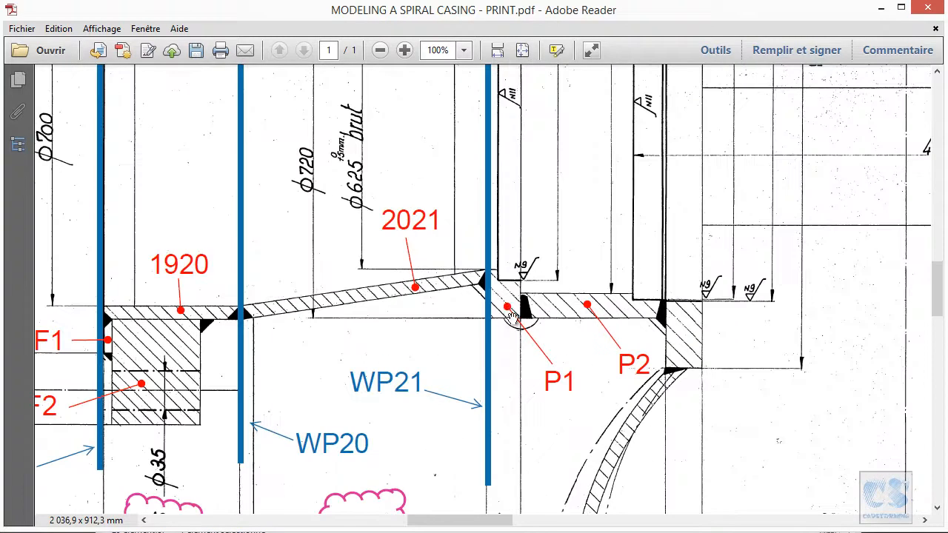
{"action": "scroll", "coordinate": [506, 274], "scroll_direction": "up", "scroll_amount": 1, "text": "ctrl"}
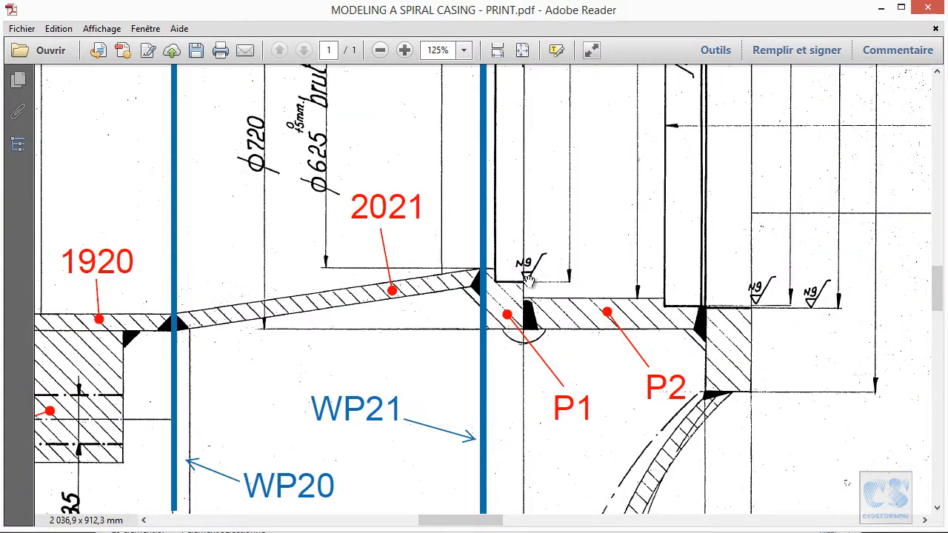
{"action": "left_click_drag", "start_coordinate": [503, 113], "coordinate": [516, 265]}
{"action": "mouse_move", "coordinate": [723, 504]}
{"action": "left_mouse_down"}
{"action": "mouse_move", "coordinate": [650, 351]}
{"action": "mouse_move", "coordinate": [592, 111]}
{"action": "left_mouse_up"}
{"action": "mouse_move", "coordinate": [822, 474]}
{"action": "left_mouse_down"}
{"action": "mouse_move", "coordinate": [748, 294]}
{"action": "mouse_move", "coordinate": [538, 192]}
{"action": "mouse_move", "coordinate": [461, 189]}
{"action": "left_mouse_up"}
{"action": "scroll", "coordinate": [482, 220], "scroll_direction": "down", "scroll_amount": 2, "text": "ctrl"}
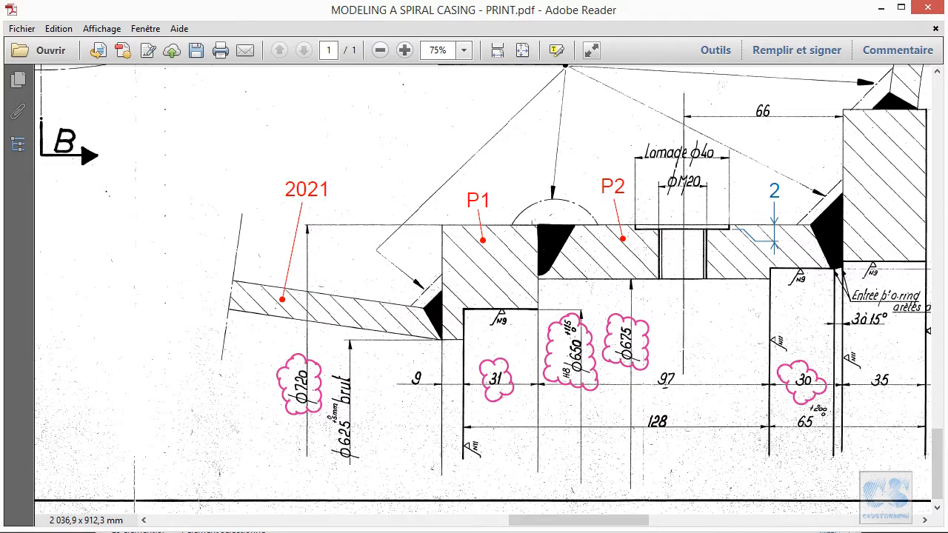
- Switch back to the Inventor assembly, edit P1 in place and start a sketch on its flat face opposite part 2021
{"action": "left_click", "coordinate": [312, 532]}
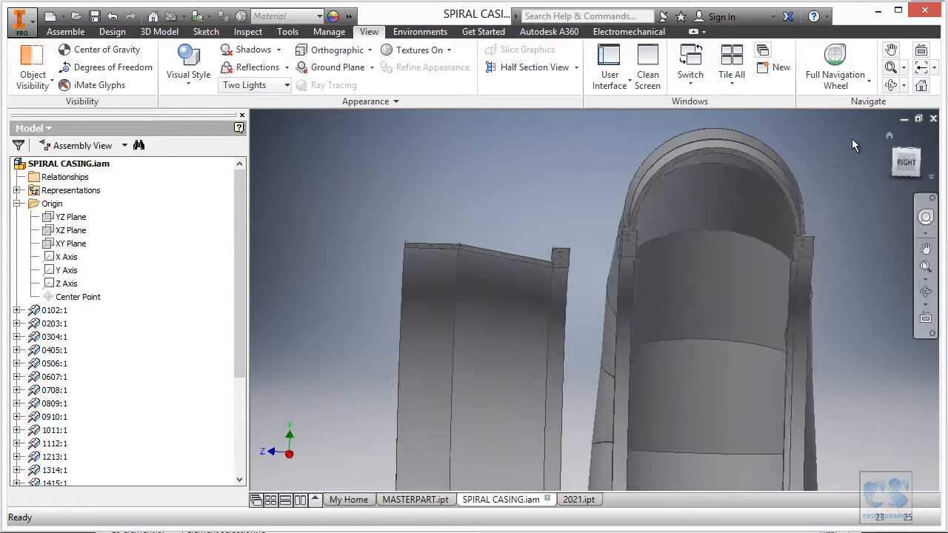
{"action": "double_click", "coordinate": [578, 222]}
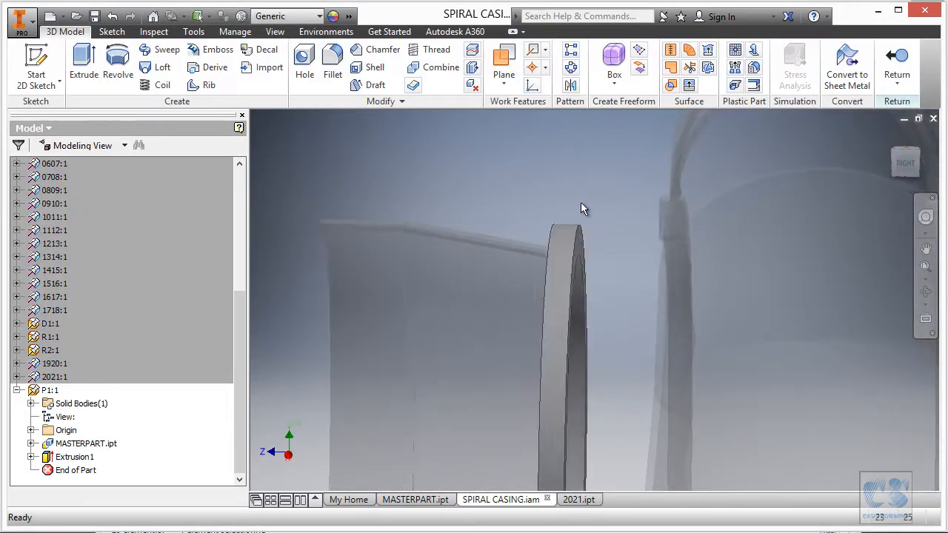
{"action": "middle_click_drag", "start_coordinate": [586, 172], "coordinate": [542, 169], "text": "shift"}
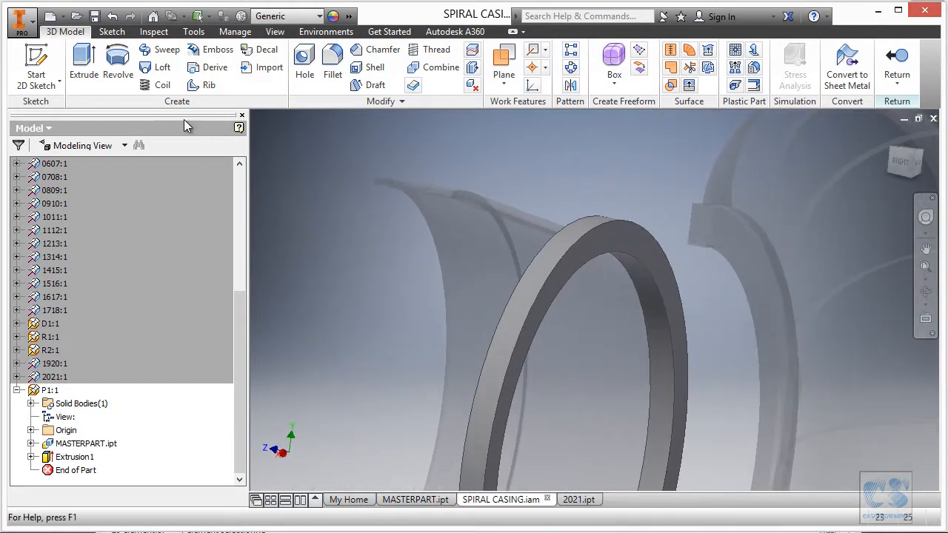
{"action": "left_click", "coordinate": [39, 63]}
{"action": "left_click", "coordinate": [619, 238]}
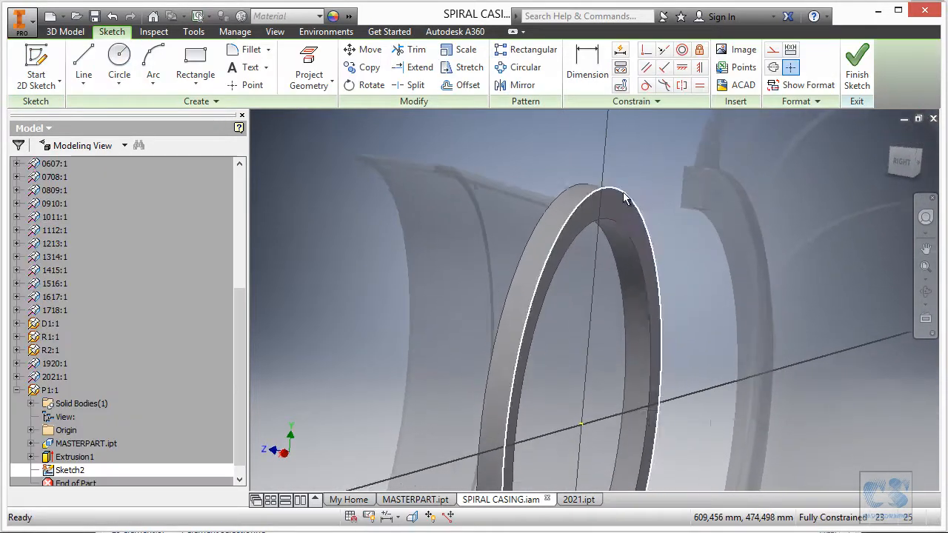
- Draw a 650 mm diameter circle centred on the ring's axis and finish the sketch
{"action": "left_click", "coordinate": [119, 61]}
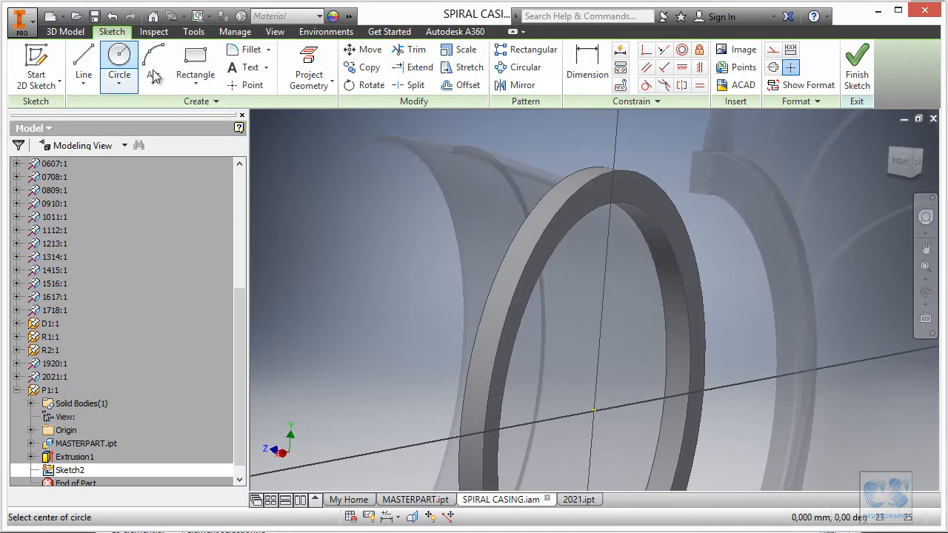
{"action": "left_click", "coordinate": [593, 408]}
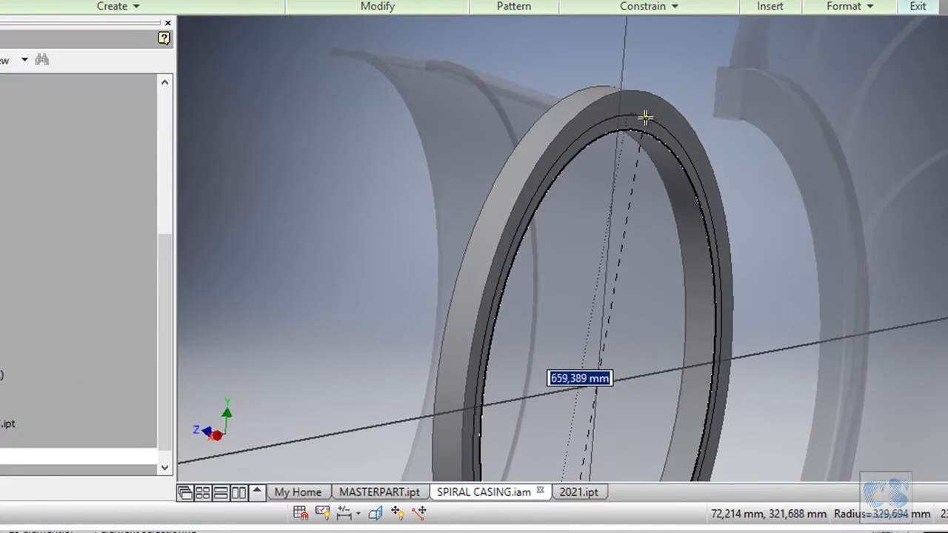
{"action": "type", "text": "650"}
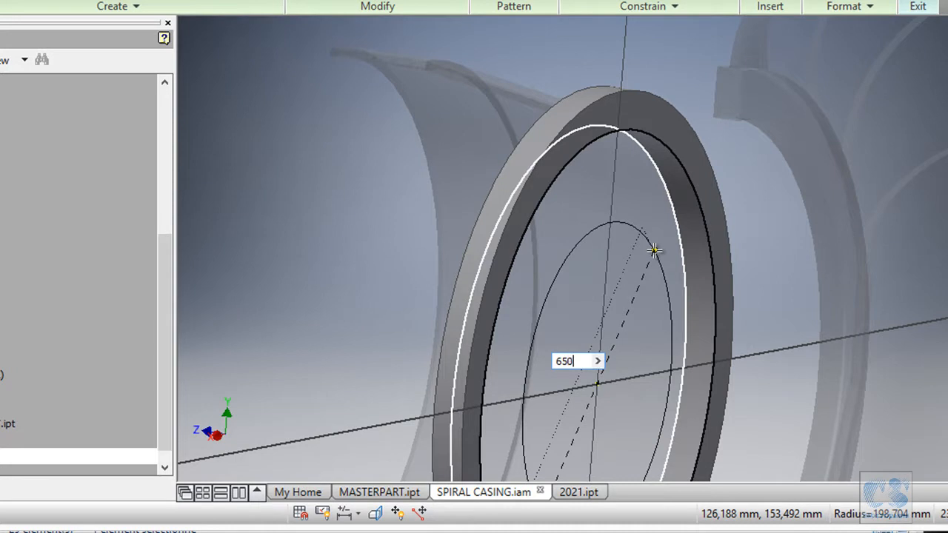
{"action": "key", "text": "Return"}
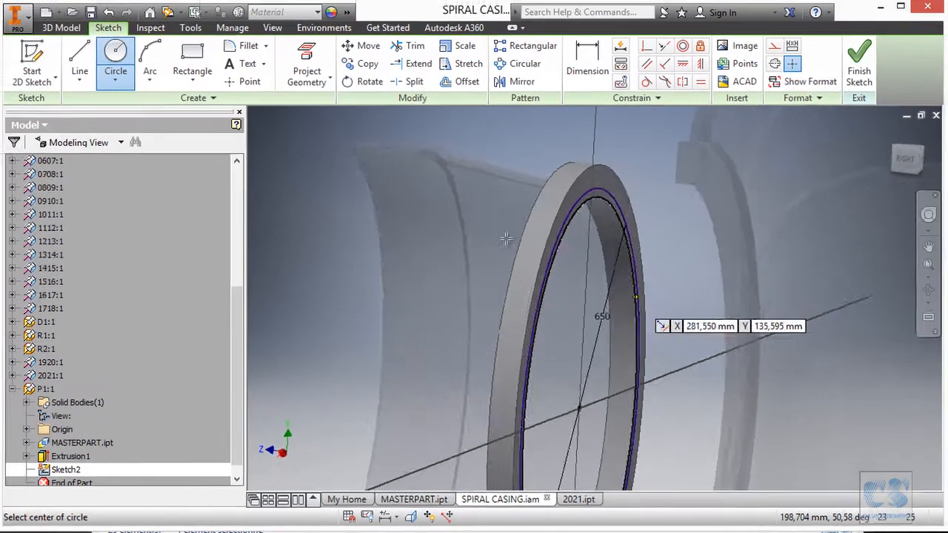
{"action": "left_click", "coordinate": [857, 67]}
- Cut the 650 mm circle into ring P1 to the 31 mm depth given in the print and return to the assembly
{"action": "left_click", "coordinate": [117, 66]}
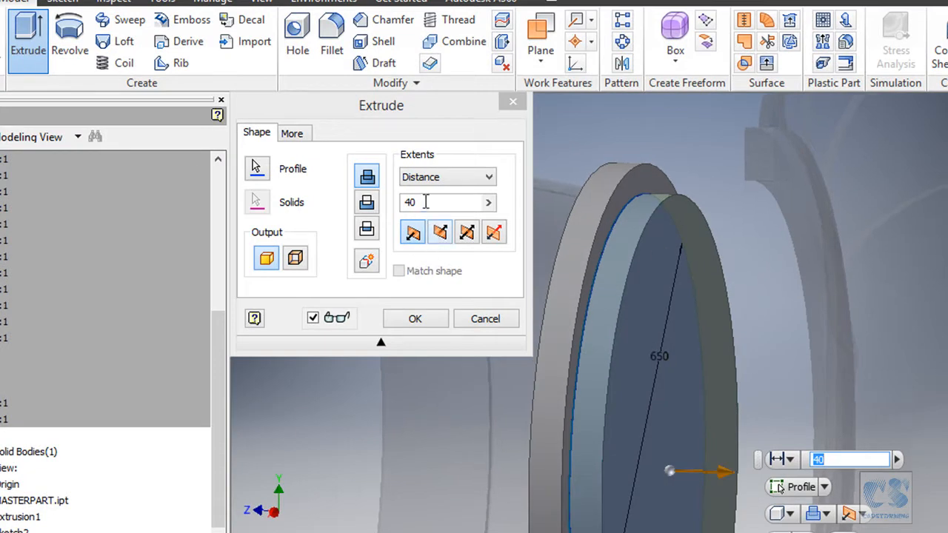
{"action": "left_click", "coordinate": [368, 203]}
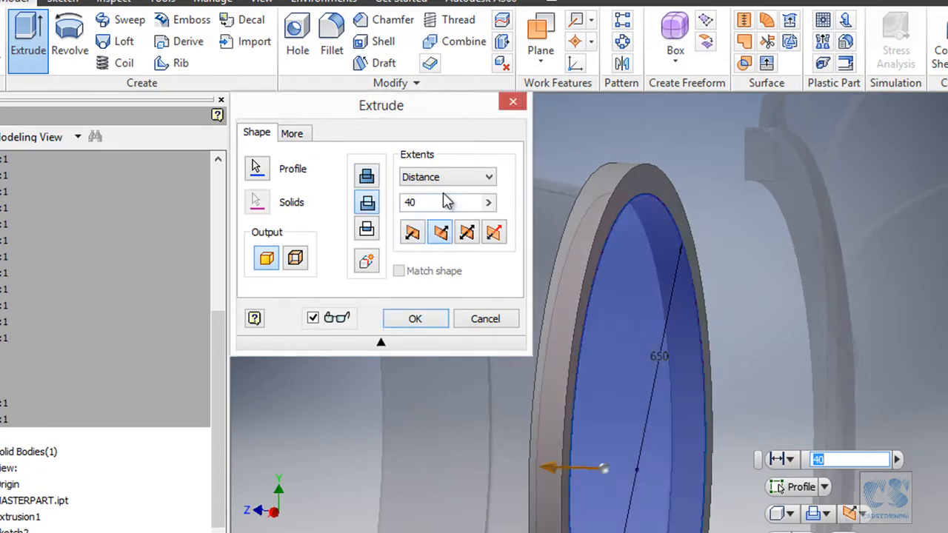
{"action": "left_click", "coordinate": [443, 200]}
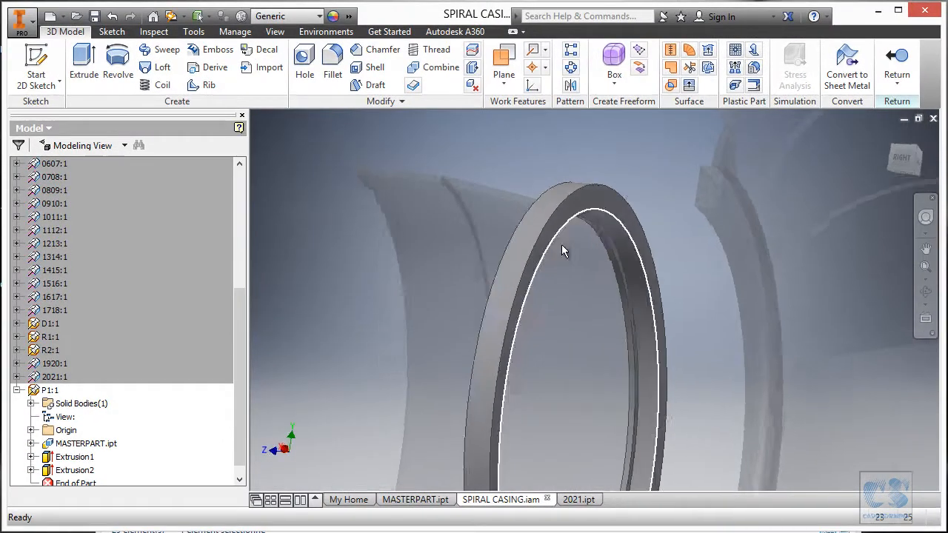
{"action": "middle_click_drag", "start_coordinate": [561, 246], "coordinate": [667, 148], "text": "shift"}
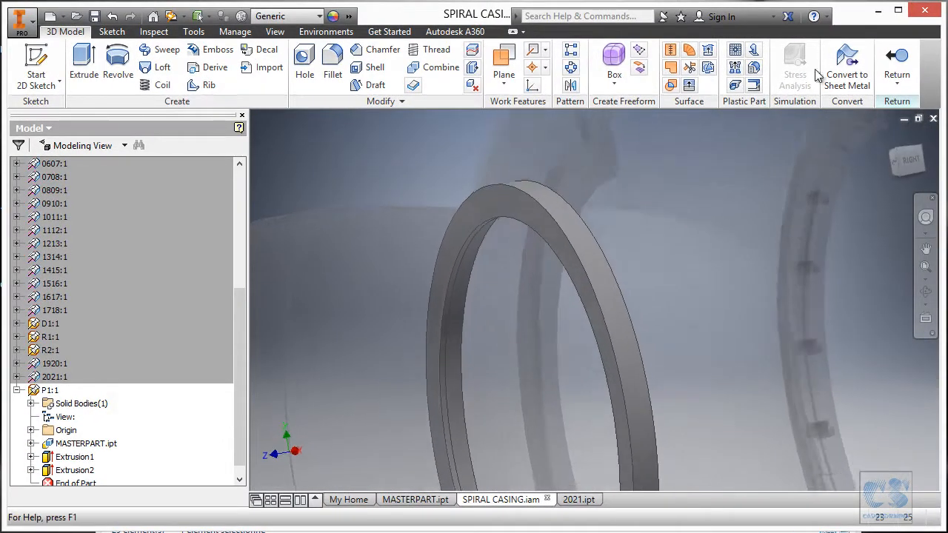
{"action": "left_click", "coordinate": [900, 58]}
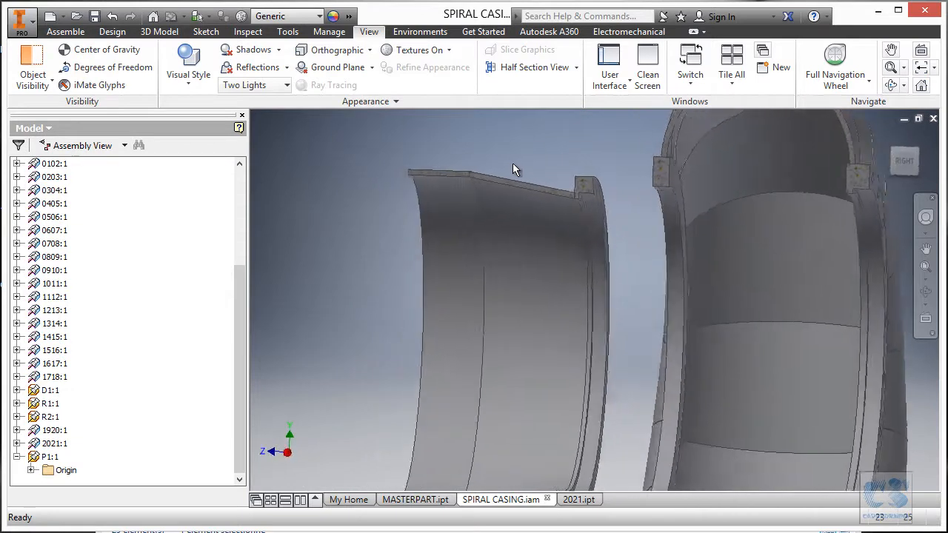
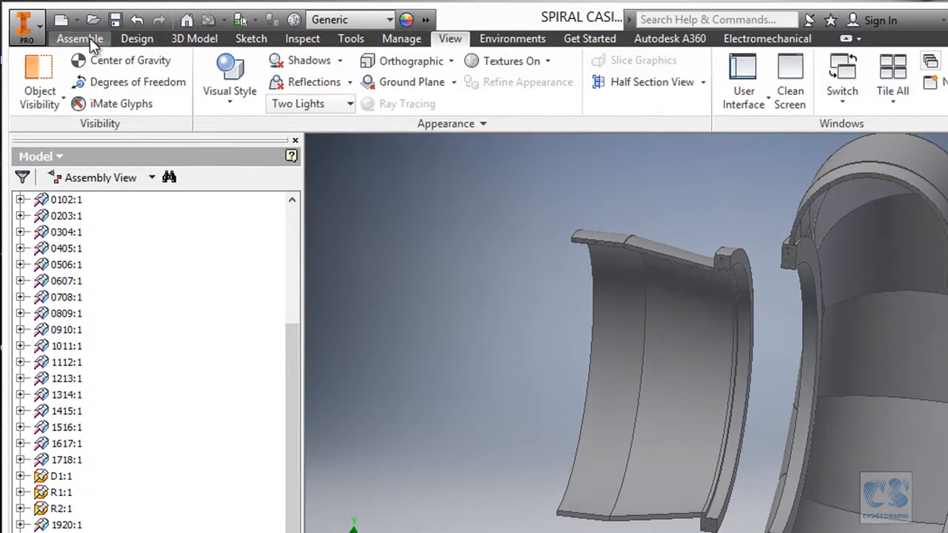
- Create an in-place part named P2 from the Standard (mm).ipt template, place it in empty space and return to the assembly
{"action": "left_click", "coordinate": [73, 31]}
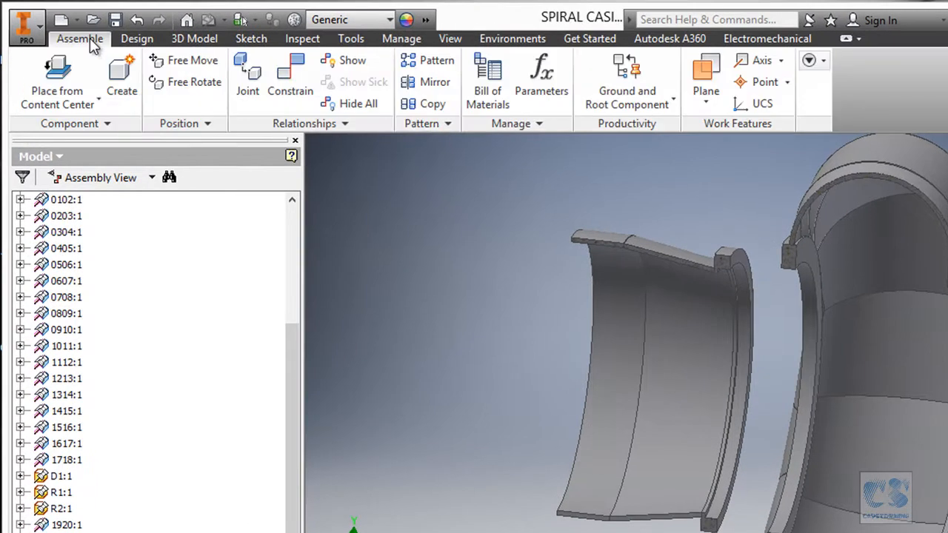
{"action": "left_click", "coordinate": [123, 73]}
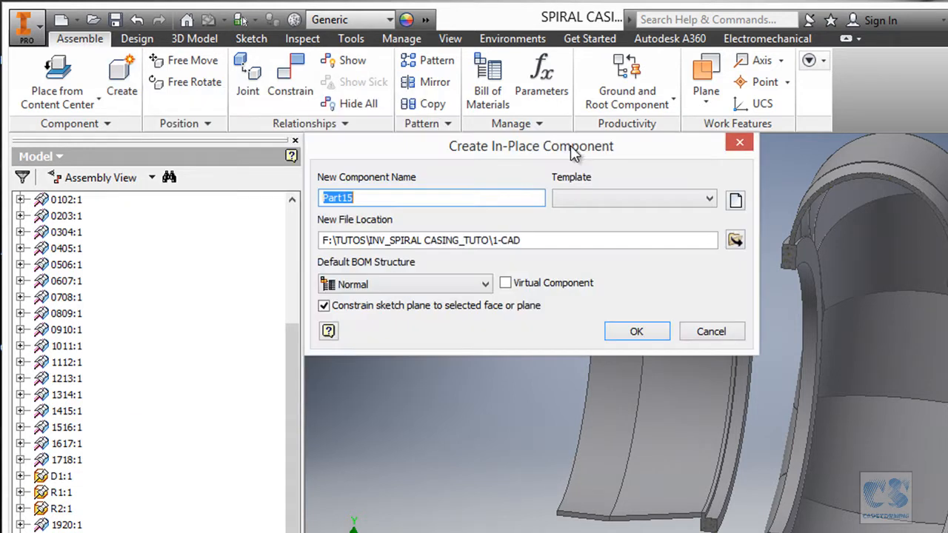
{"action": "left_click_drag", "start_coordinate": [570, 150], "coordinate": [582, 181]}
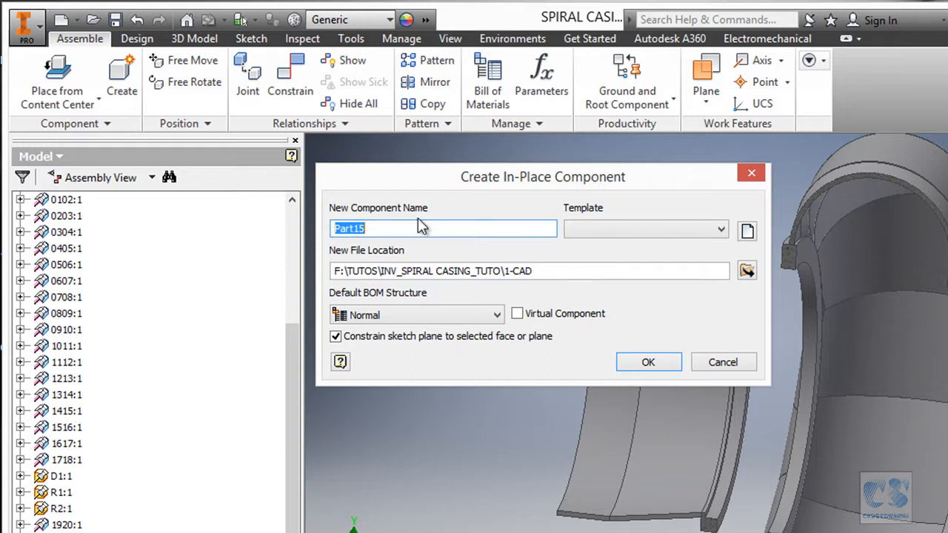
{"action": "type", "text": "P2"}
{"action": "left_click", "coordinate": [597, 229]}
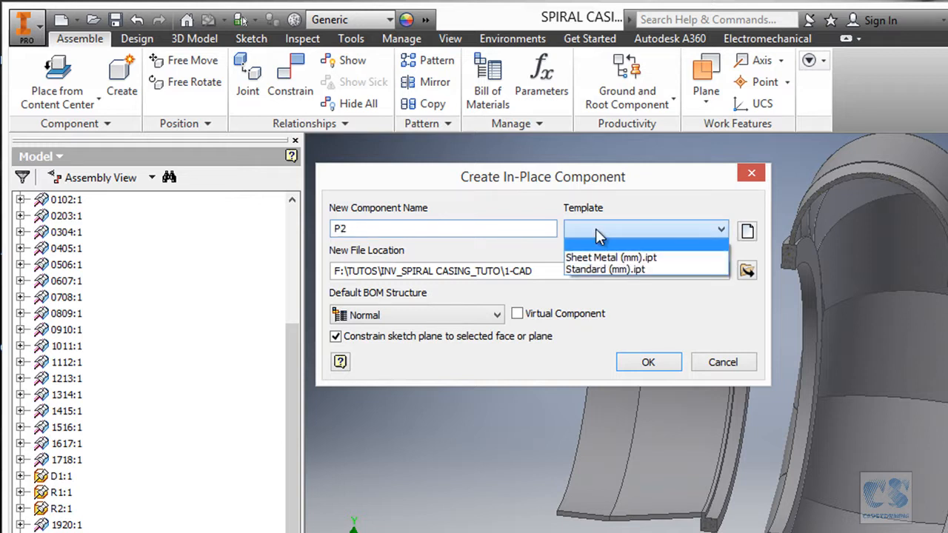
{"action": "left_click", "coordinate": [599, 272]}
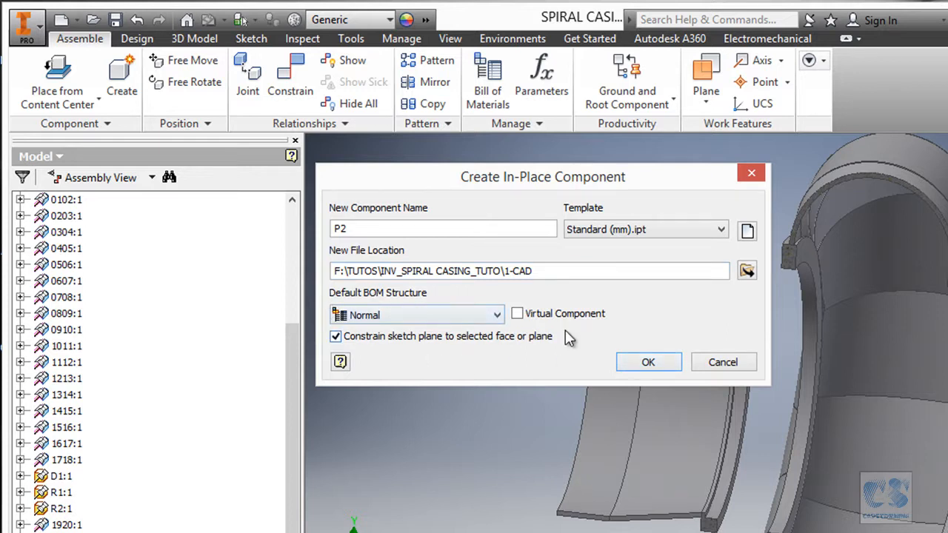
{"action": "left_click", "coordinate": [649, 363]}
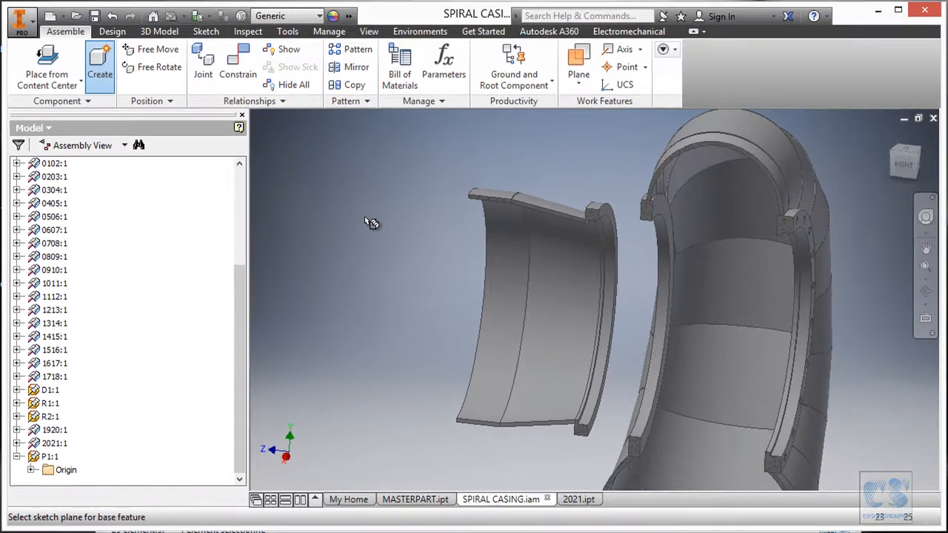
{"action": "left_click", "coordinate": [330, 204]}
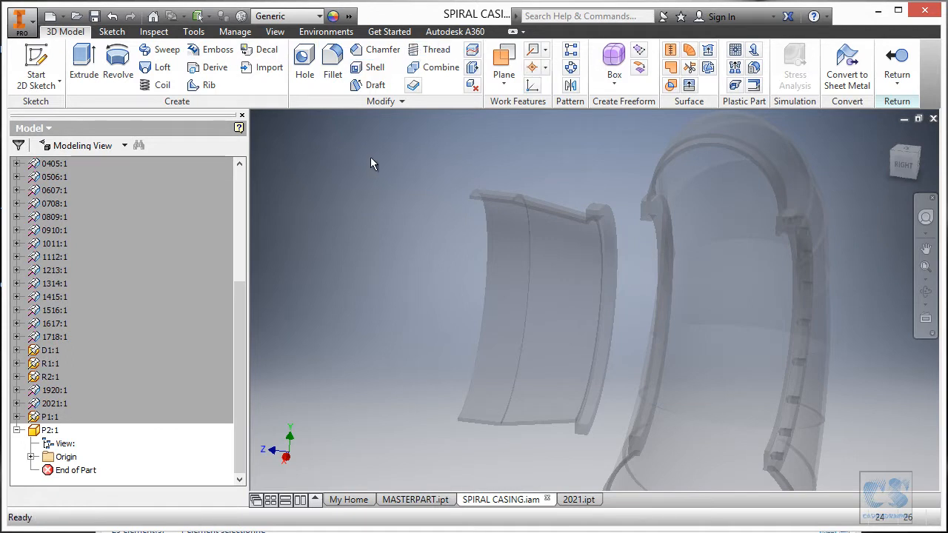
{"action": "left_click", "coordinate": [904, 64]}
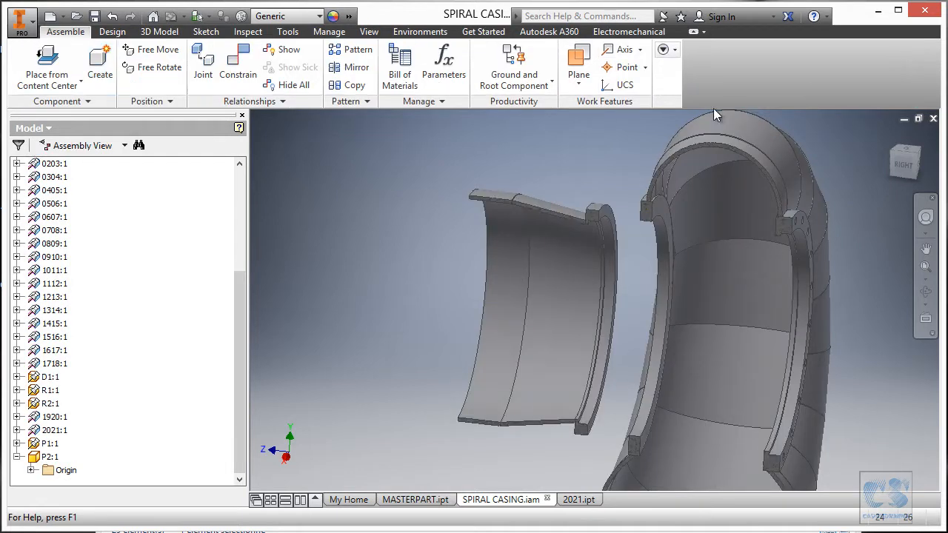
- Compare P2's centre point with the assembly's, and fix P2 at the assembly origin using Ground and Root Component
{"action": "left_click", "coordinate": [30, 457]}
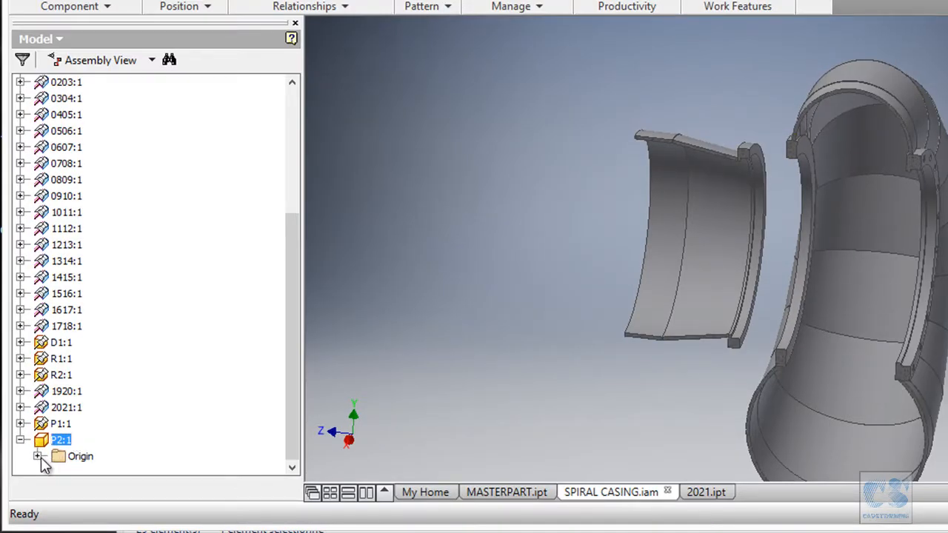
{"action": "left_click", "coordinate": [37, 457]}
{"action": "left_click", "coordinate": [108, 457]}
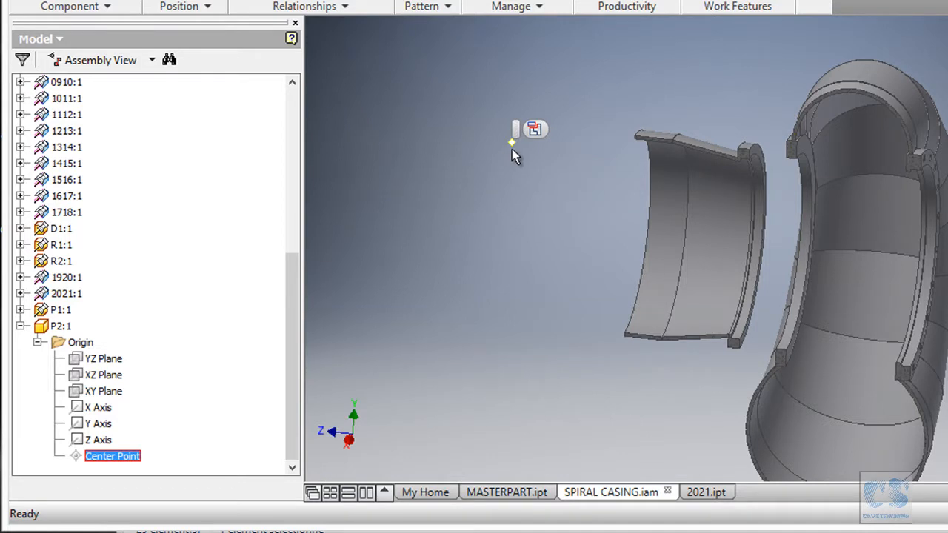
{"action": "left_click_drag", "start_coordinate": [292, 295], "coordinate": [294, 116]}
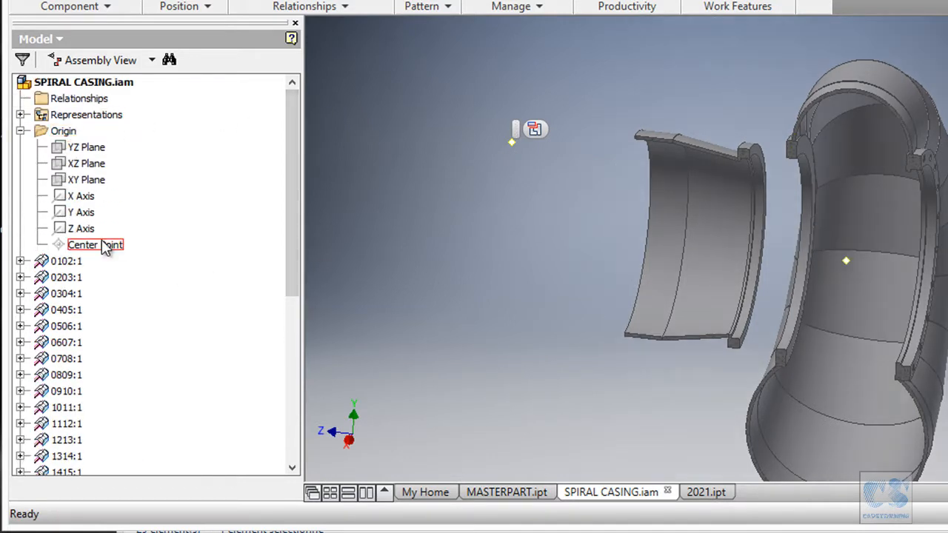
{"action": "left_click", "coordinate": [103, 248]}
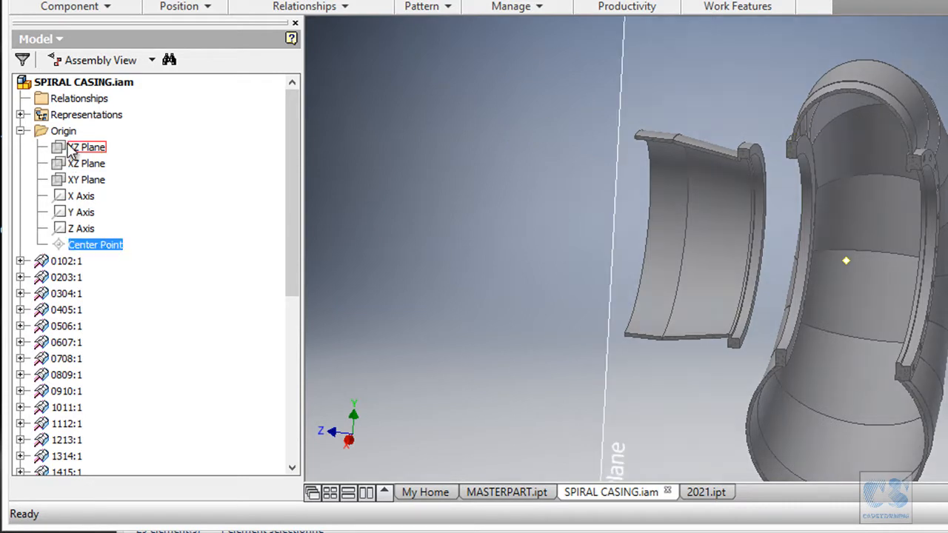
{"action": "left_click_drag", "start_coordinate": [289, 214], "coordinate": [244, 412]}
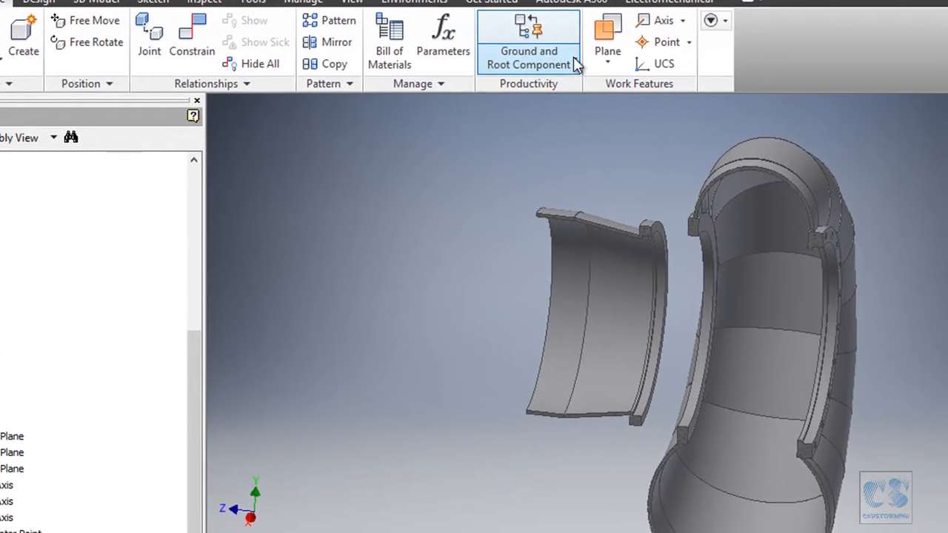
{"action": "left_click", "coordinate": [673, 102]}
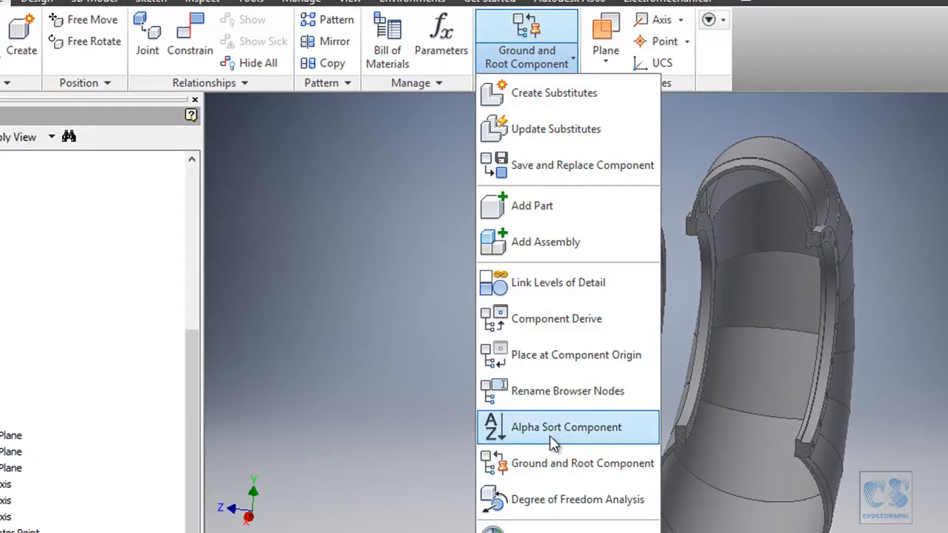
{"action": "left_click", "coordinate": [602, 463]}
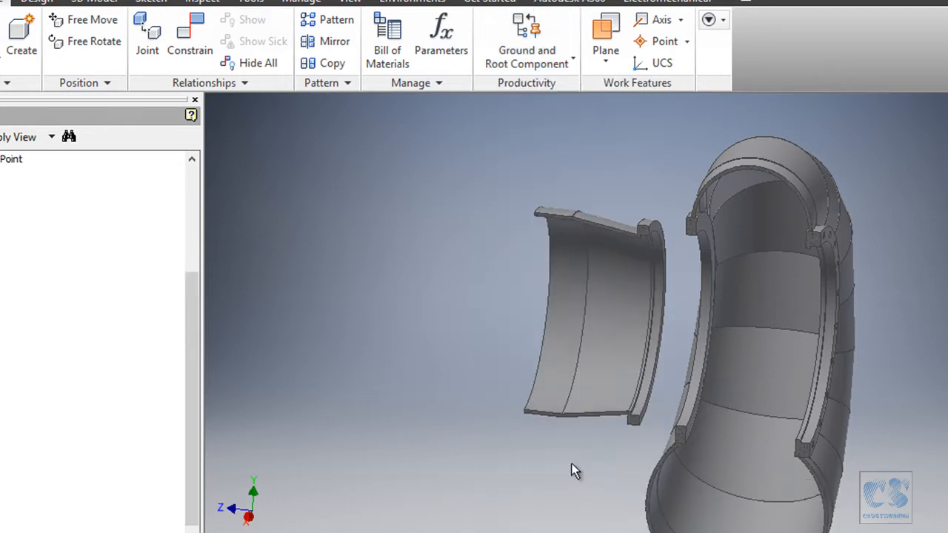
- Check P2's position by examining its centre point, its constraints and the assembly's origin planes
{"action": "scroll", "coordinate": [281, 347], "scroll_direction": "down", "scroll_amount": 1}
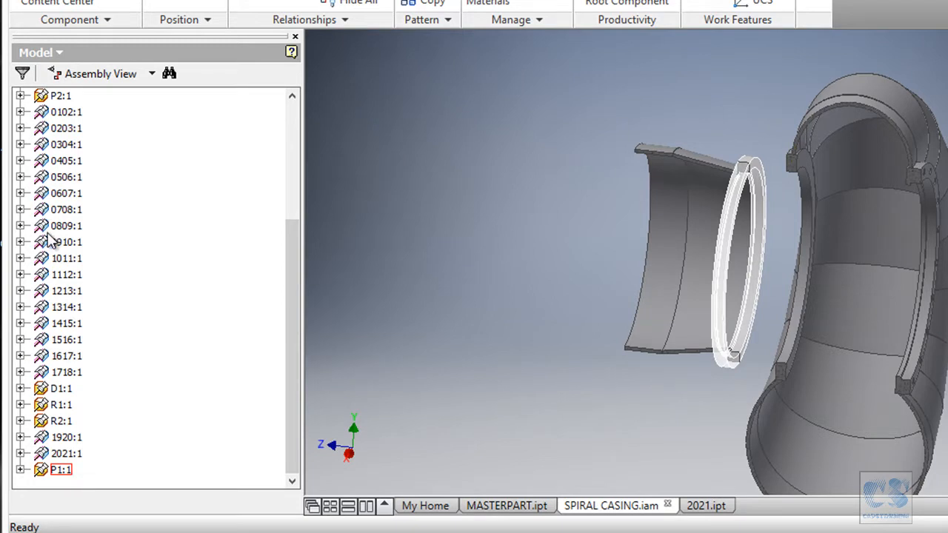
{"action": "left_click_drag", "start_coordinate": [294, 355], "coordinate": [283, 230]}
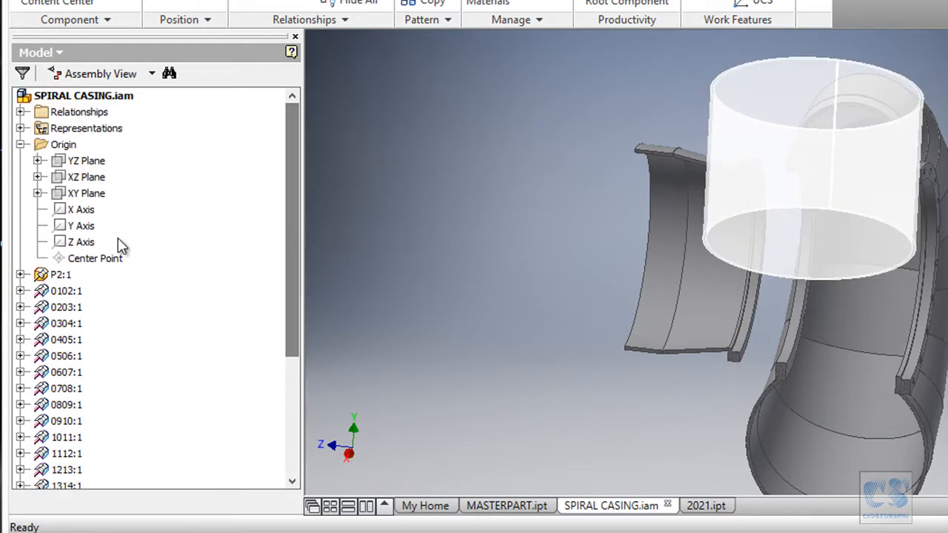
{"action": "left_click", "coordinate": [21, 144]}
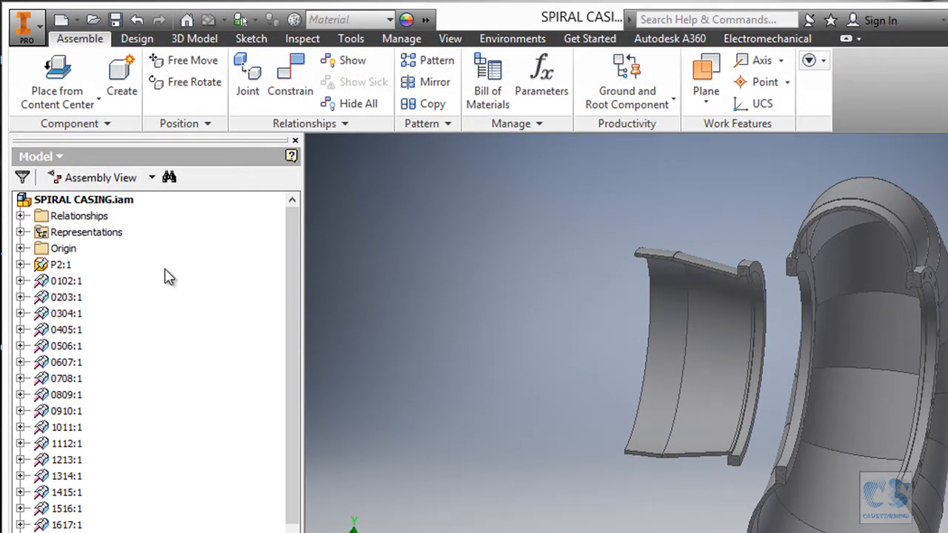
{"action": "left_click", "coordinate": [21, 265]}
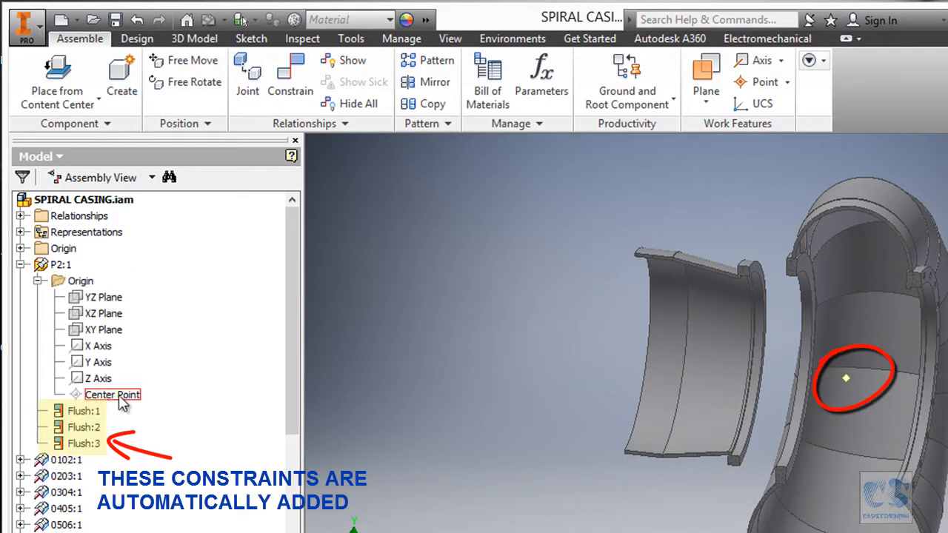
{"action": "left_click", "coordinate": [21, 248]}
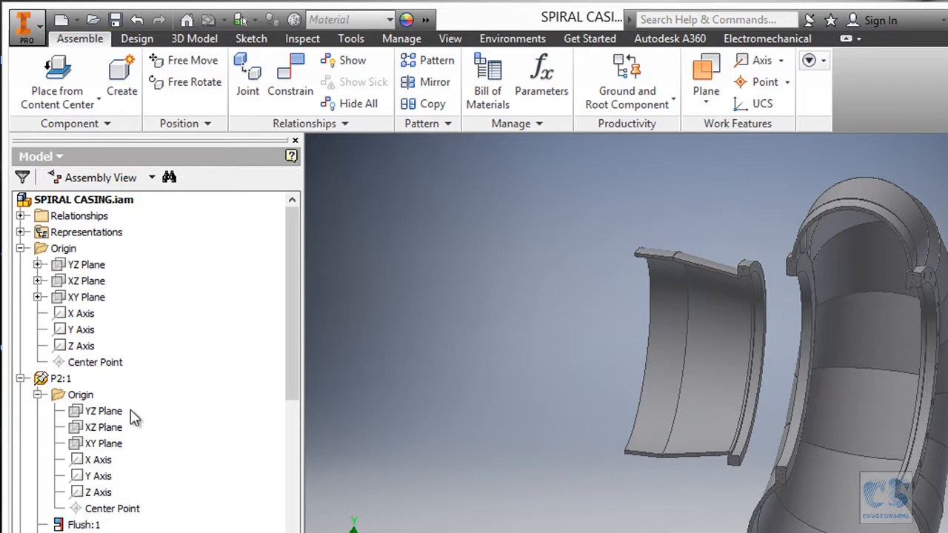
{"action": "left_click", "coordinate": [93, 267]}
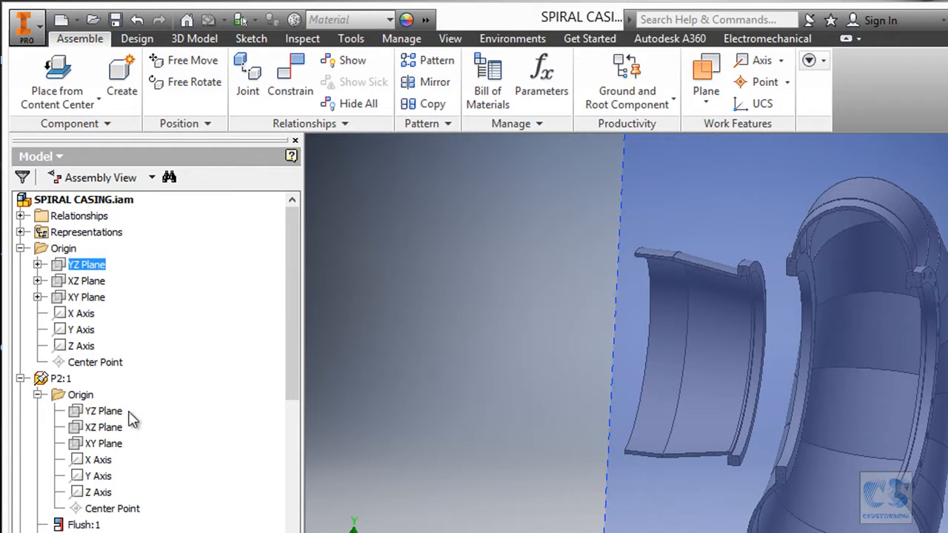
{"action": "left_click", "coordinate": [87, 282]}
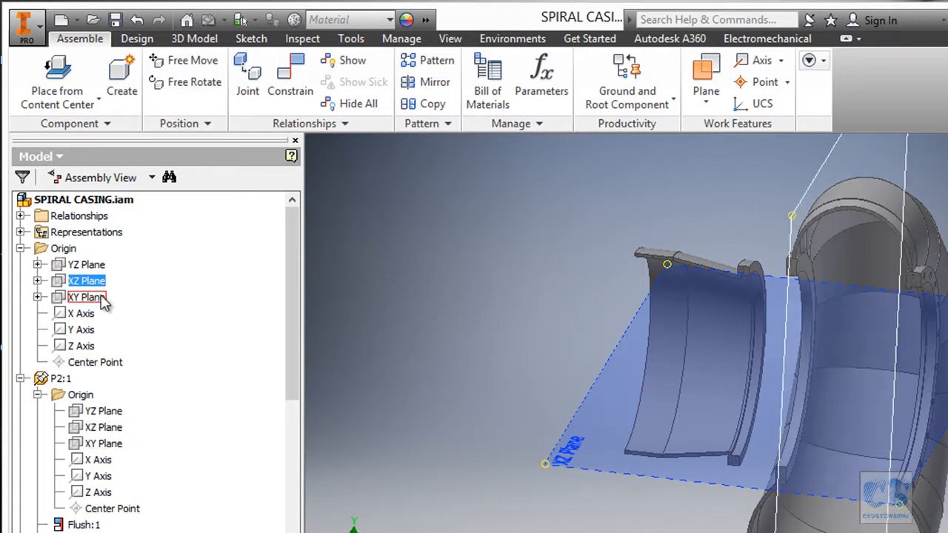
{"action": "left_click", "coordinate": [386, 328]}
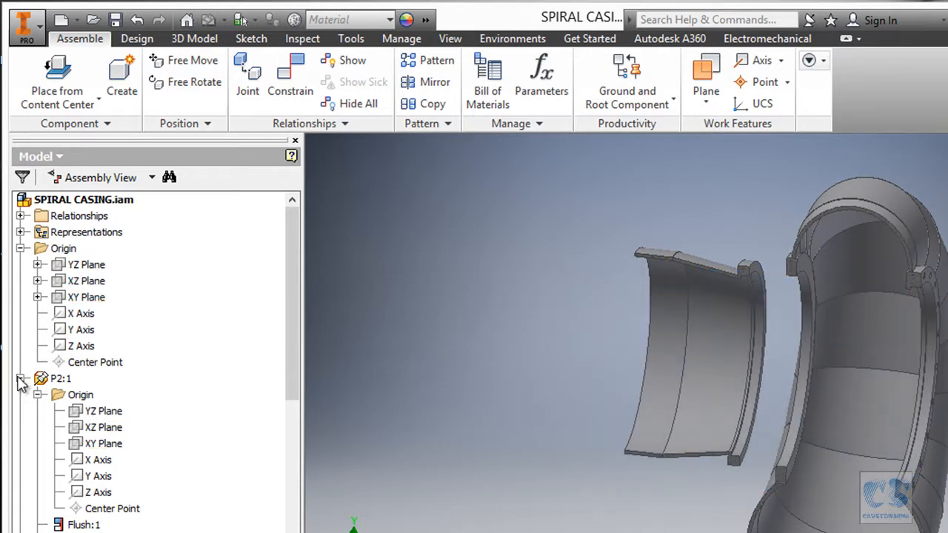
- Collapse the assembly origin and P2 nodes and move P2 to the end of the component list, after P1
{"action": "left_click", "coordinate": [20, 248]}
{"action": "left_click", "coordinate": [20, 265]}
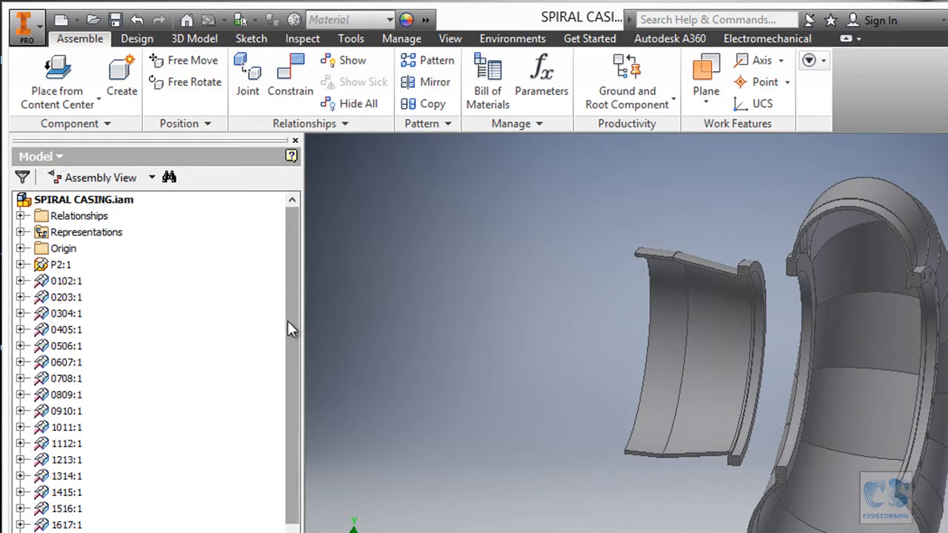
{"action": "left_click_drag", "start_coordinate": [67, 265], "coordinate": [108, 272]}
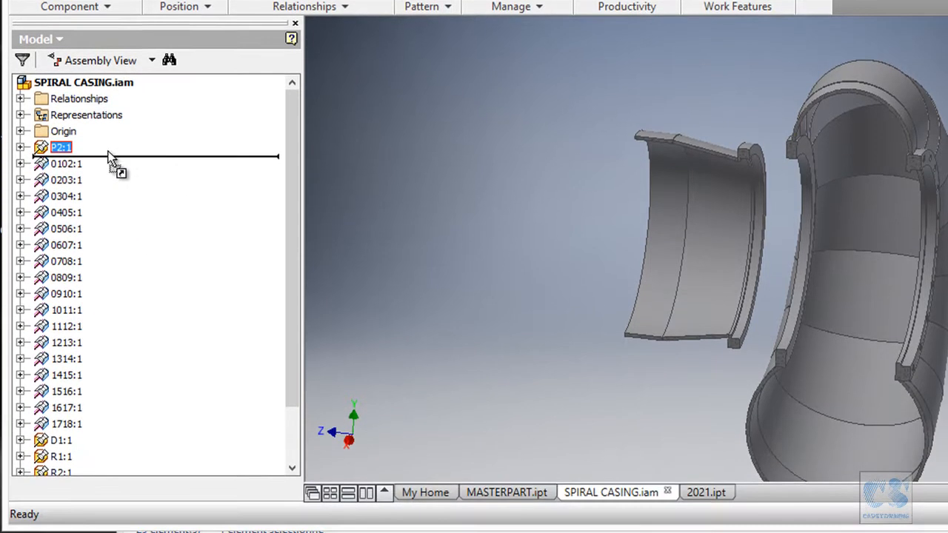
{"action": "left_click_drag", "start_coordinate": [108, 152], "coordinate": [65, 462]}
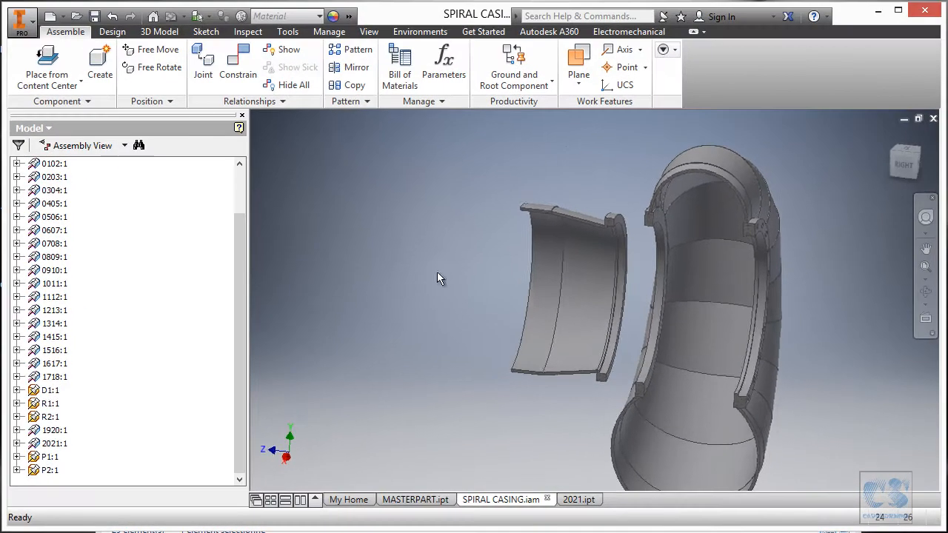
- Edit P2 in place and start a sketch on ring P1's flat face opposite part 2021
{"action": "double_click", "coordinate": [49, 471]}
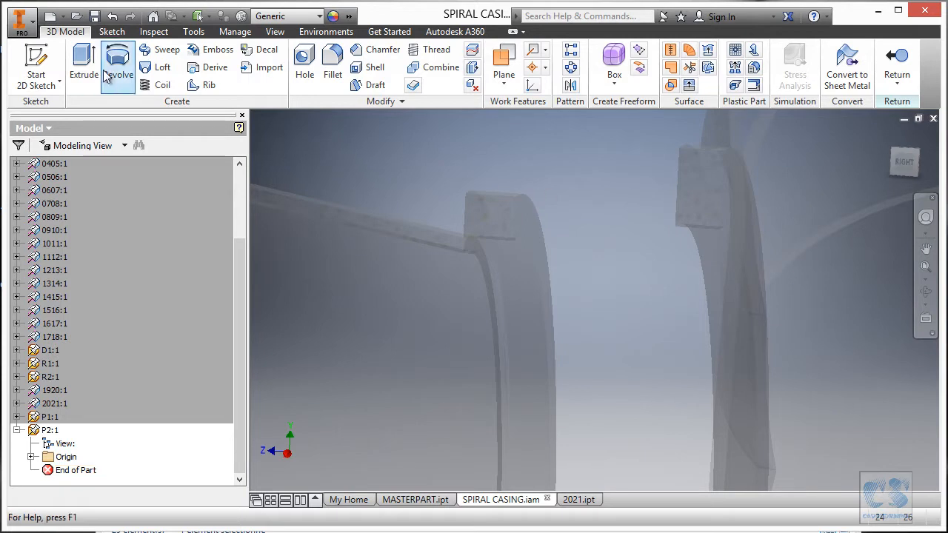
{"action": "left_click", "coordinate": [34, 55]}
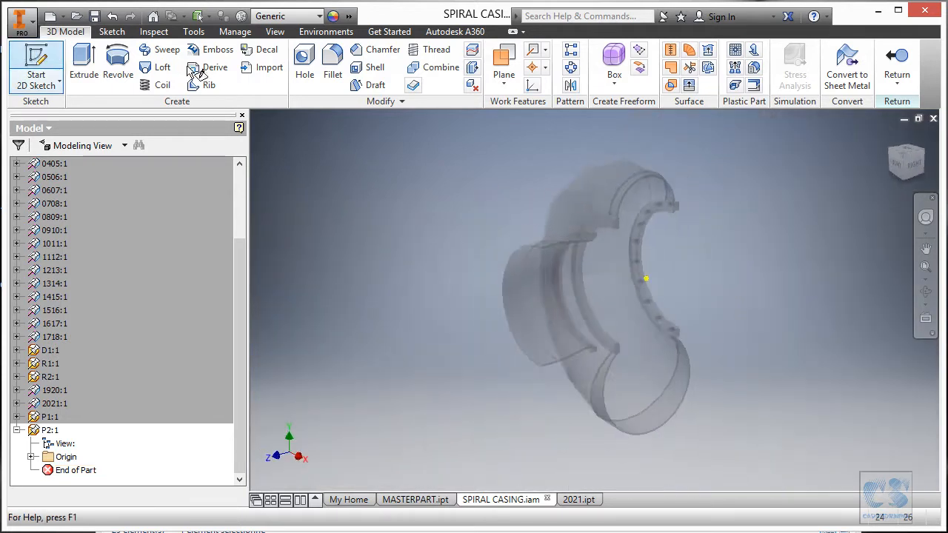
{"action": "scroll", "coordinate": [533, 127], "scroll_direction": "up", "scroll_amount": 10}
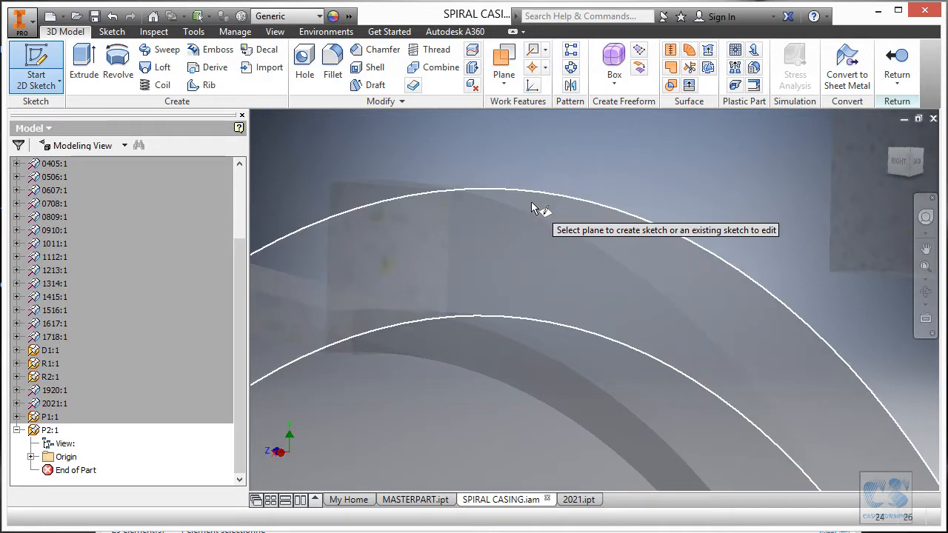
{"action": "left_click", "coordinate": [531, 202]}
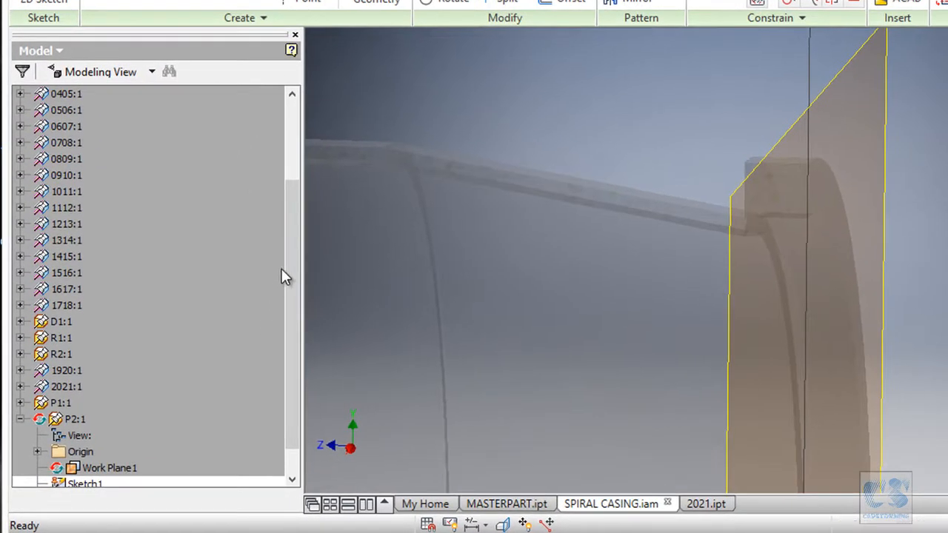
{"action": "left_click_drag", "start_coordinate": [243, 312], "coordinate": [243, 329]}
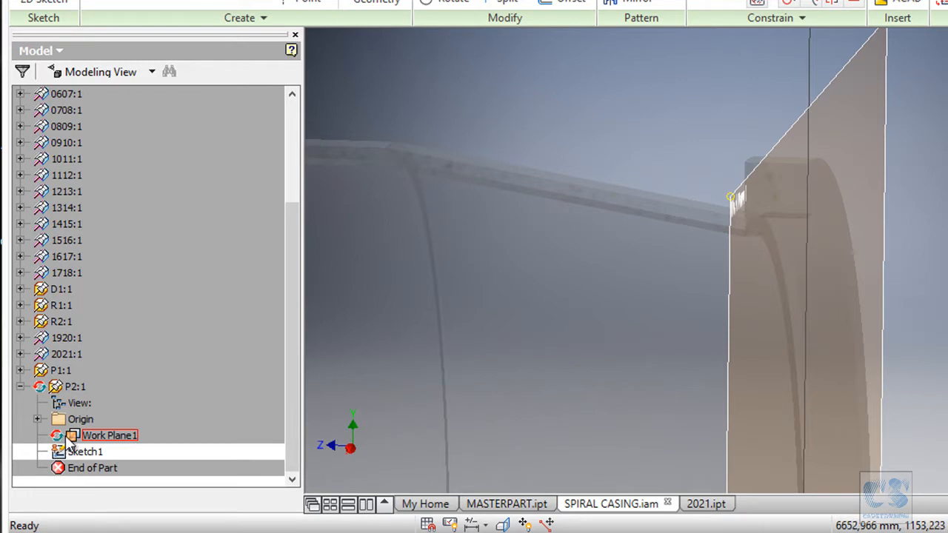
{"action": "left_click", "coordinate": [929, 110]}
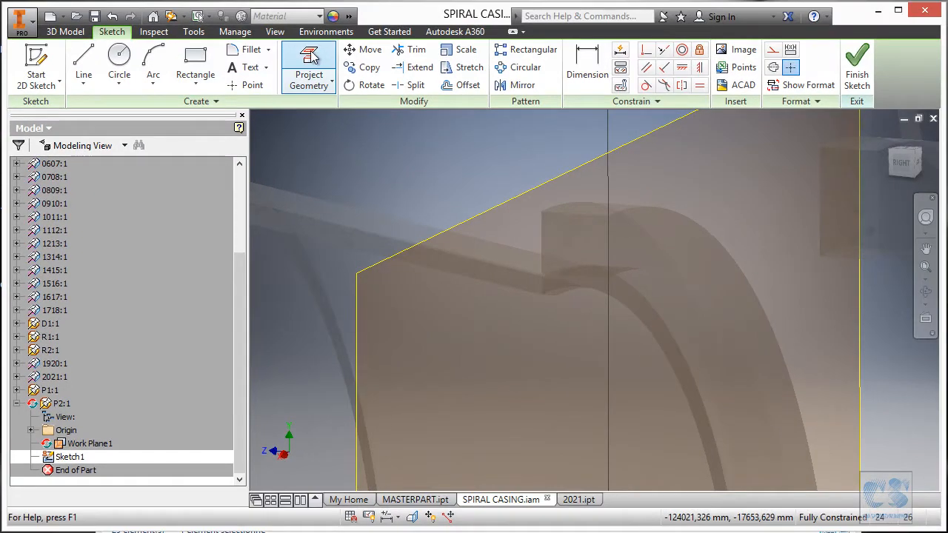
- Project ring P1's outer circular edge into P2's sketch
{"action": "left_click", "coordinate": [316, 60]}
{"action": "scroll", "coordinate": [667, 141], "scroll_direction": "up", "scroll_amount": 2}
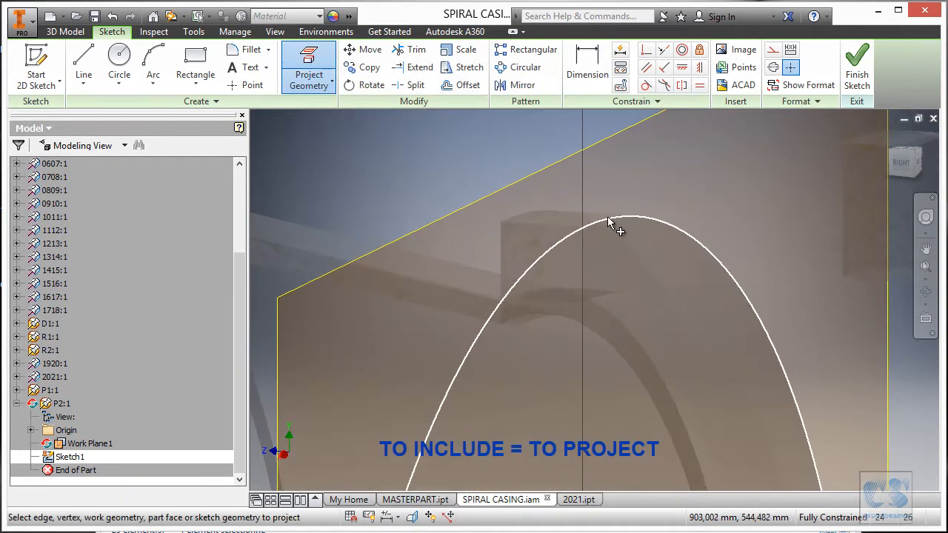
{"action": "left_click", "coordinate": [607, 220]}
{"action": "scroll", "coordinate": [593, 215], "scroll_direction": "down", "scroll_amount": 2}
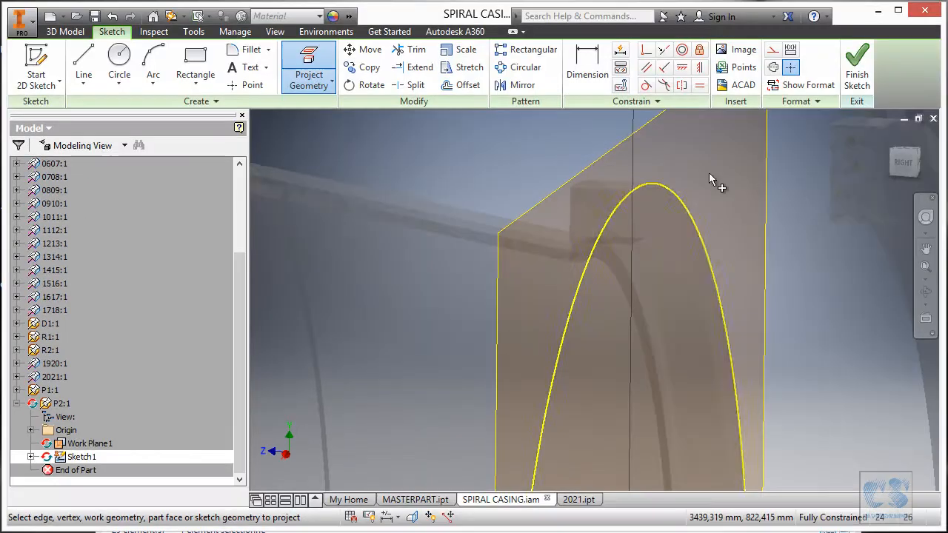
{"action": "middle_click_drag", "start_coordinate": [635, 189], "coordinate": [629, 188], "text": "shift"}
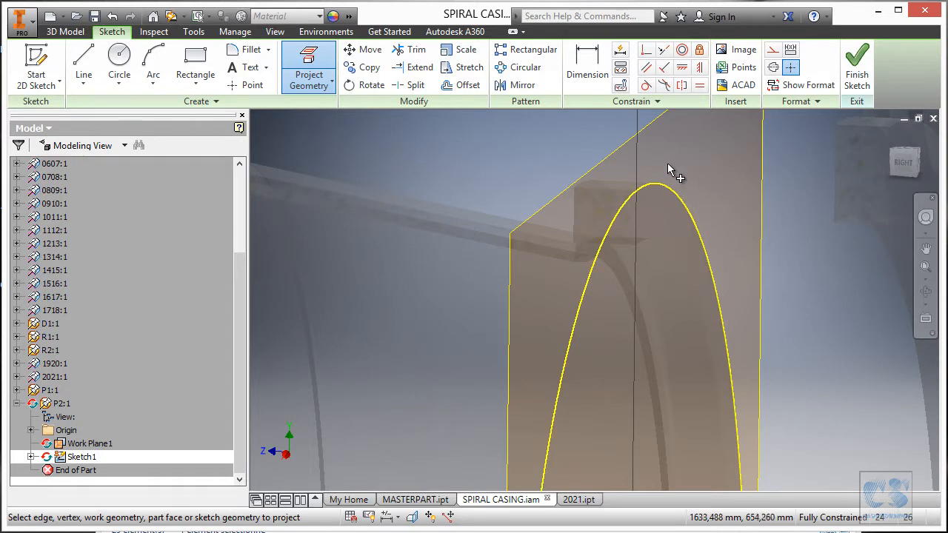
{"action": "scroll", "coordinate": [668, 165], "scroll_direction": "down", "scroll_amount": 5}
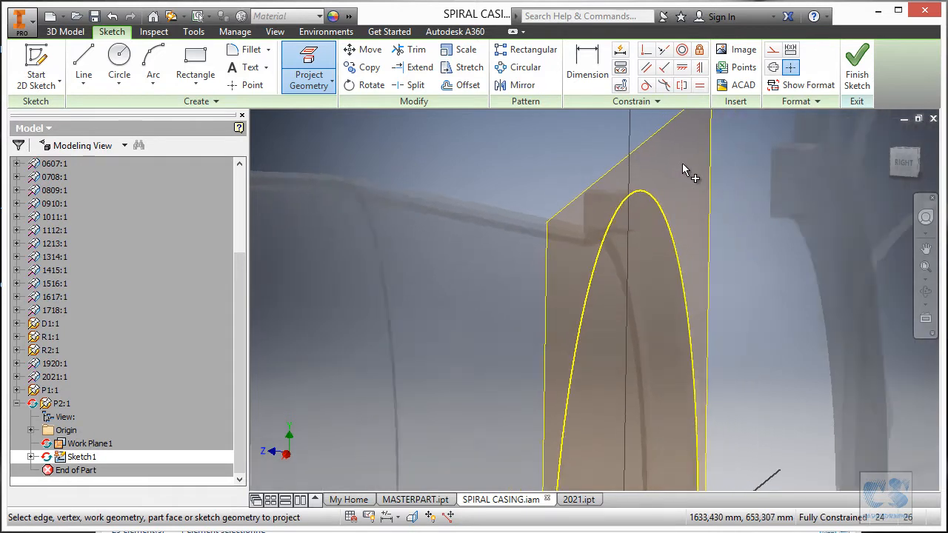
- Consult the print, sketch a 675 mm diameter circle concentric with P2's projected outer circle, and finish the sketch
{"action": "middle_click_drag", "start_coordinate": [679, 170], "coordinate": [671, 162], "text": "shift"}
{"action": "key", "text": "alt+Tab"}
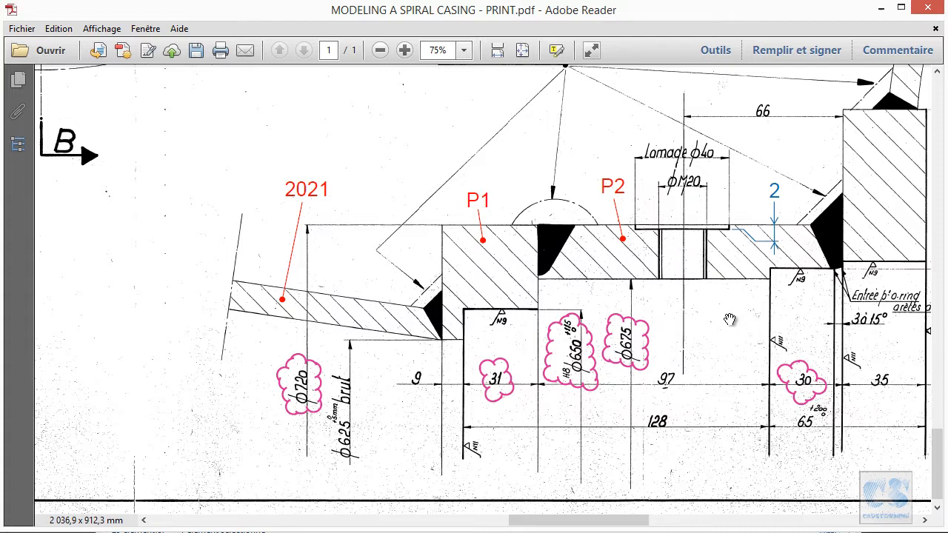
{"action": "left_click_drag", "start_coordinate": [908, 224], "coordinate": [846, 241]}
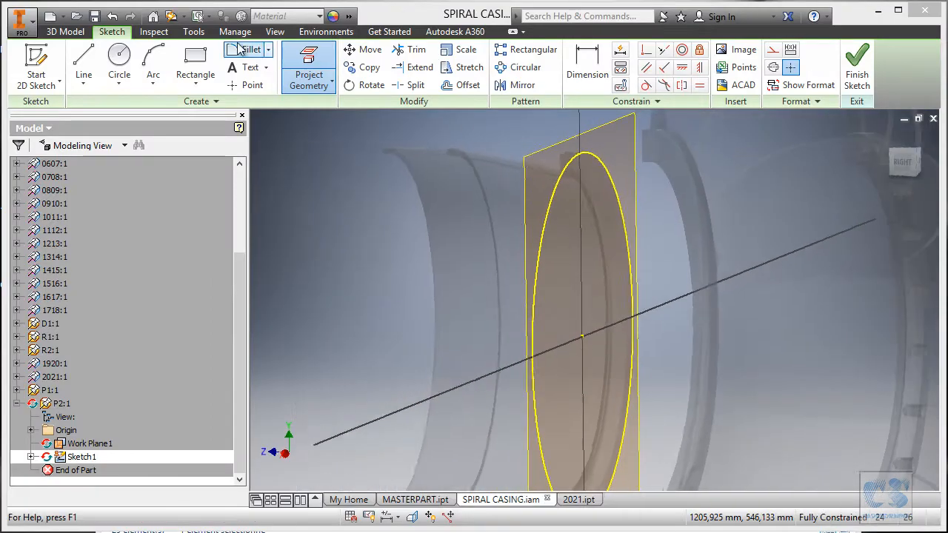
{"action": "left_click", "coordinate": [119, 58]}
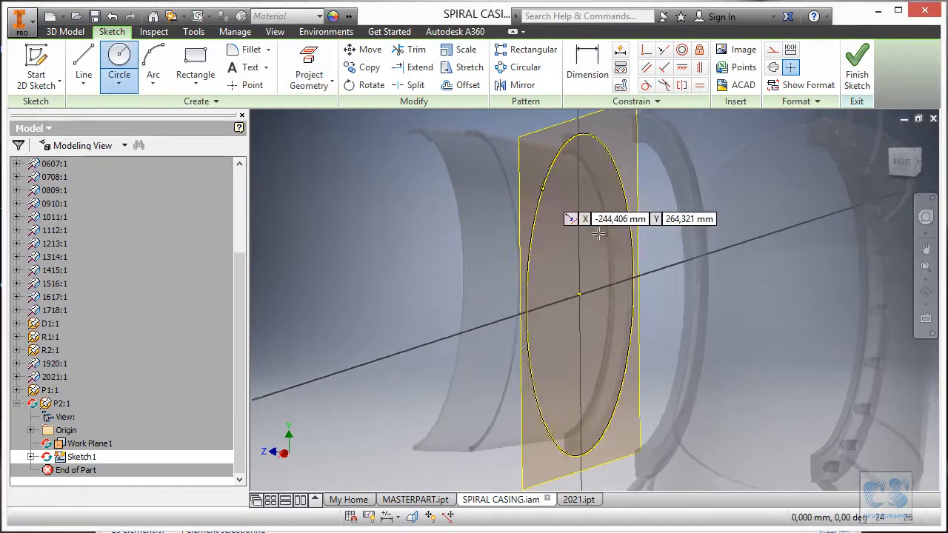
{"action": "left_click", "coordinate": [574, 291]}
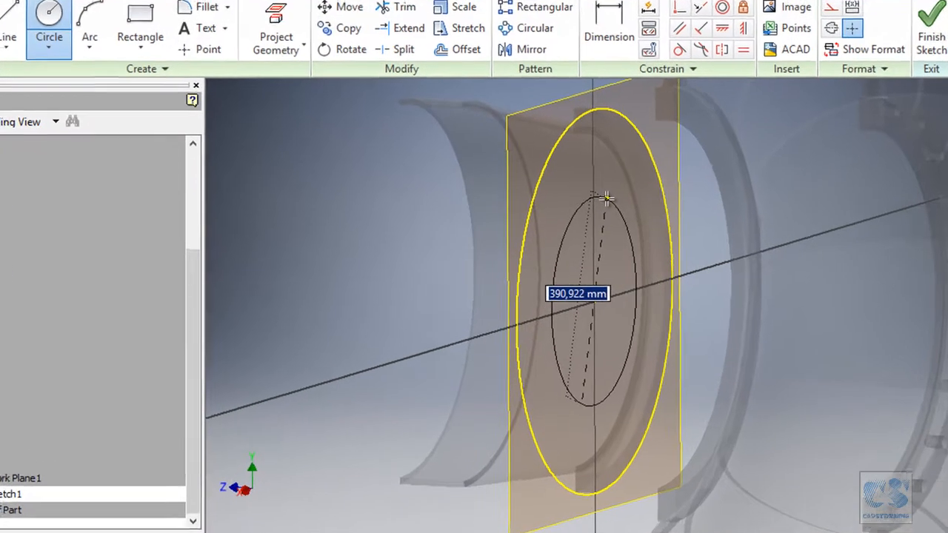
{"action": "type", "text": "67"}
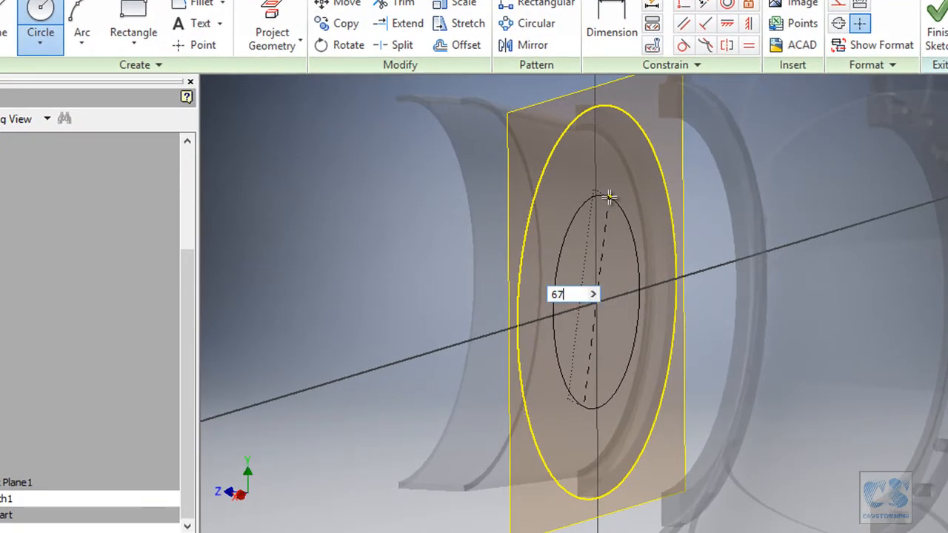
{"action": "type", "text": "5"}
{"action": "key", "text": "Return"}
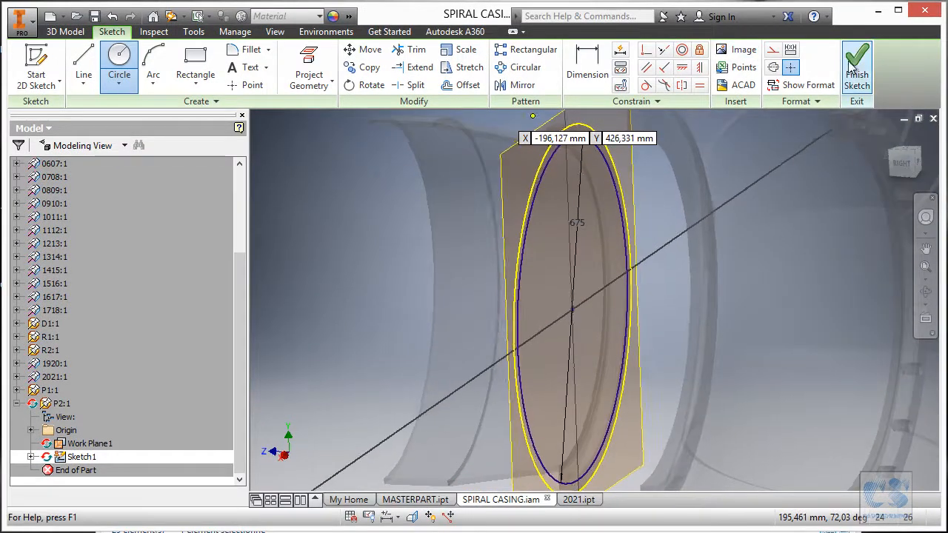
{"action": "left_click", "coordinate": [857, 62]}
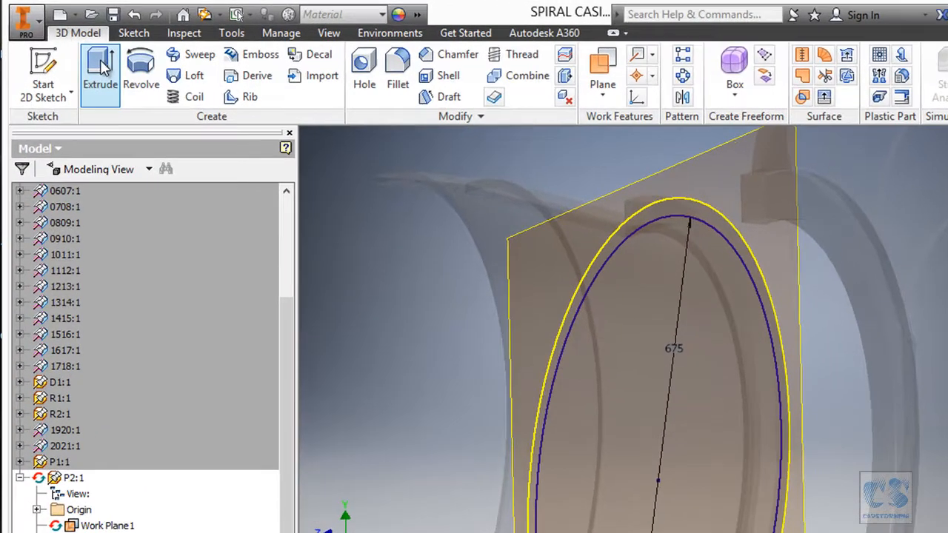
- Extrude the annular profile between the projected circle and the 675 mm circle up to the flat face of the facing flange
{"action": "left_click", "coordinate": [87, 58]}
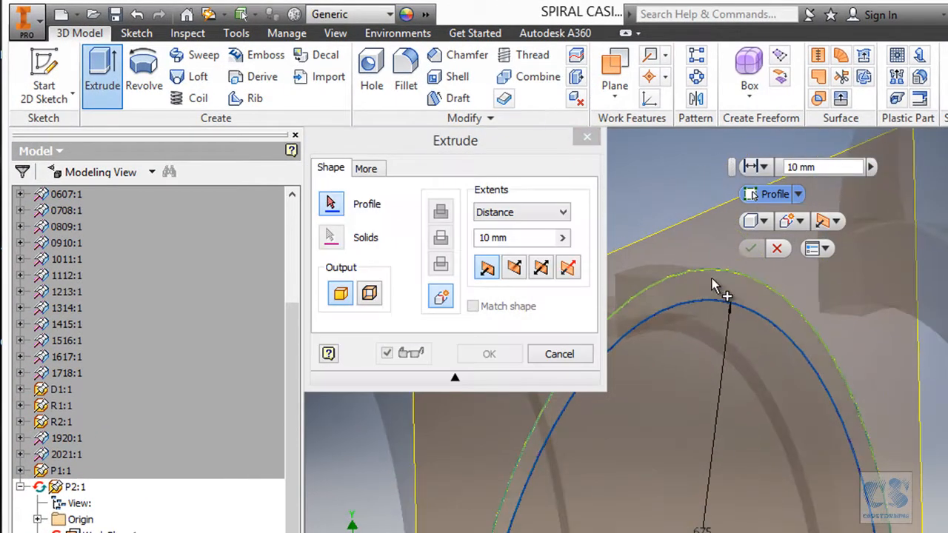
{"action": "left_click", "coordinate": [689, 295]}
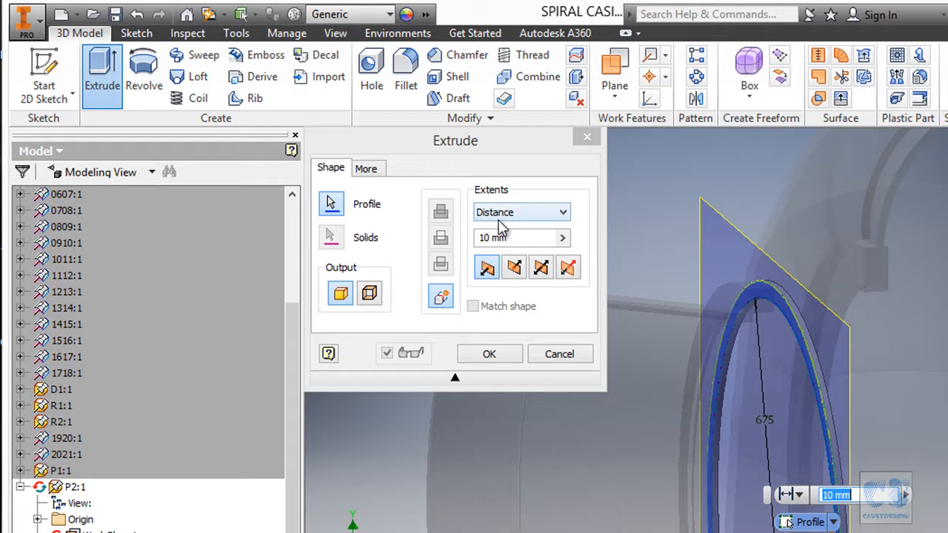
{"action": "left_click", "coordinate": [521, 212]}
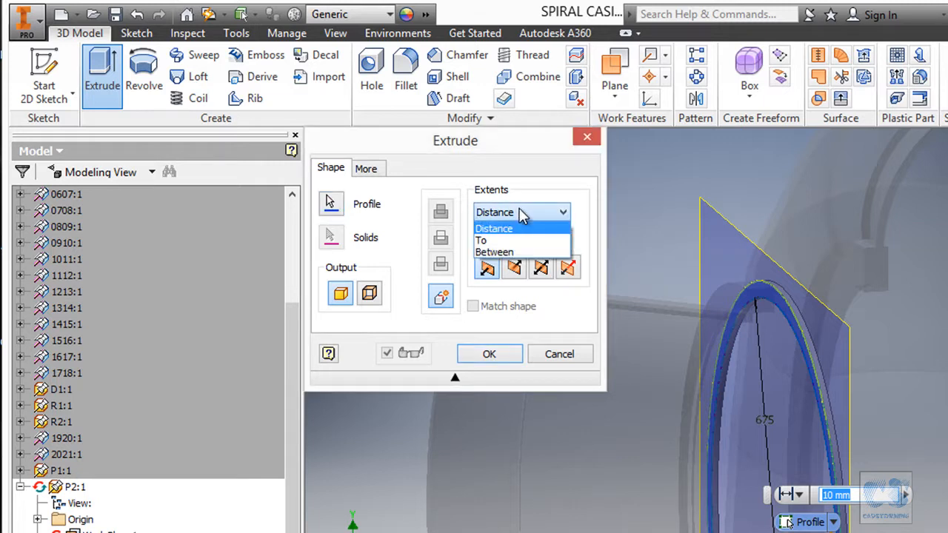
{"action": "left_click", "coordinate": [508, 241]}
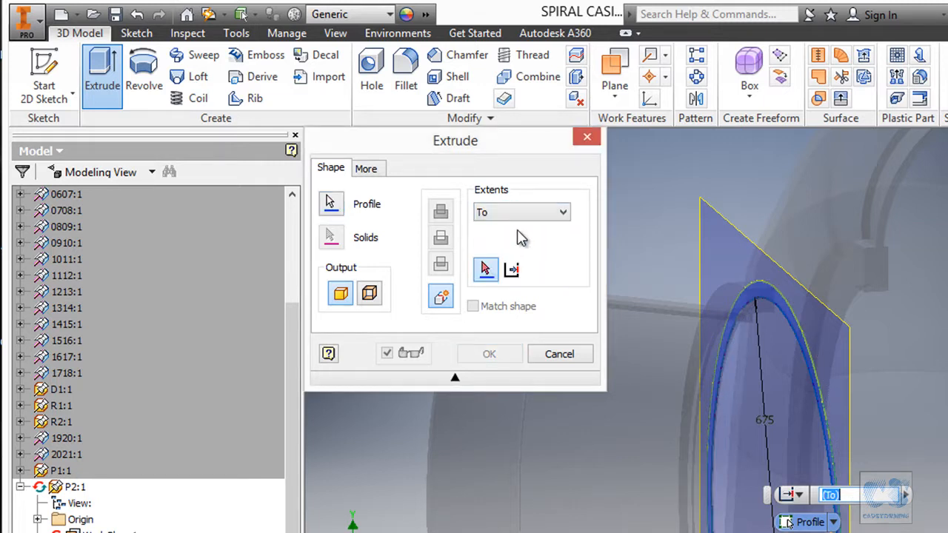
{"action": "middle_click_drag", "start_coordinate": [708, 182], "coordinate": [804, 196], "text": "shift"}
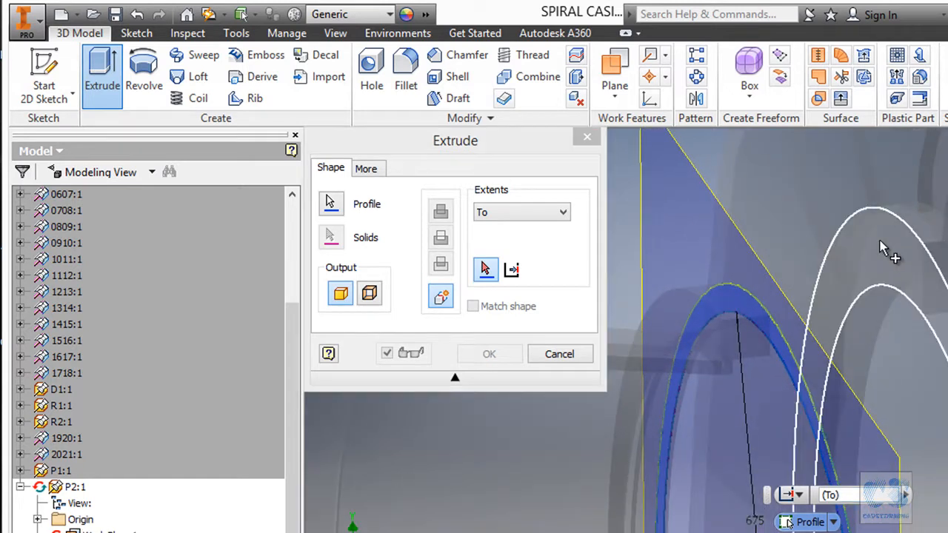
{"action": "left_click", "coordinate": [878, 241]}
{"action": "middle_click_drag", "start_coordinate": [874, 238], "coordinate": [857, 190], "text": "shift"}
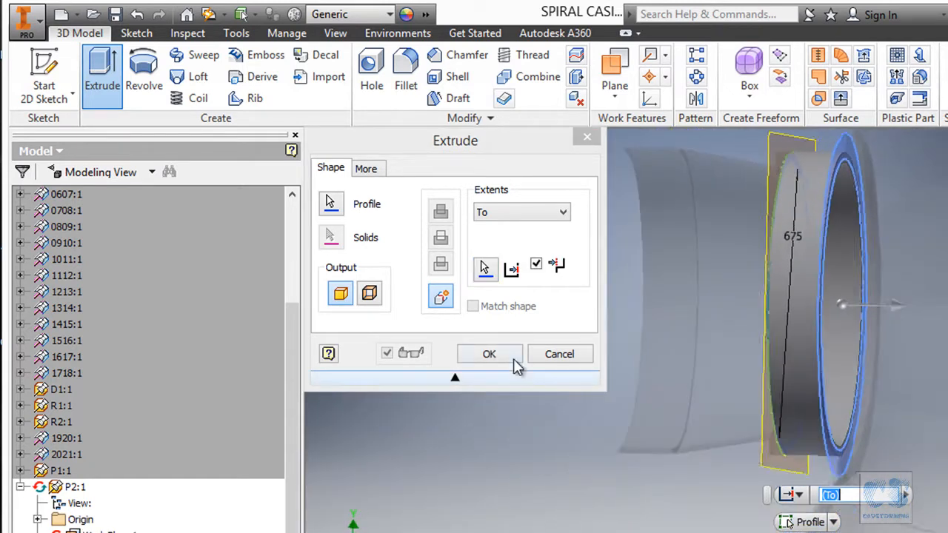
{"action": "left_click", "coordinate": [509, 355]}
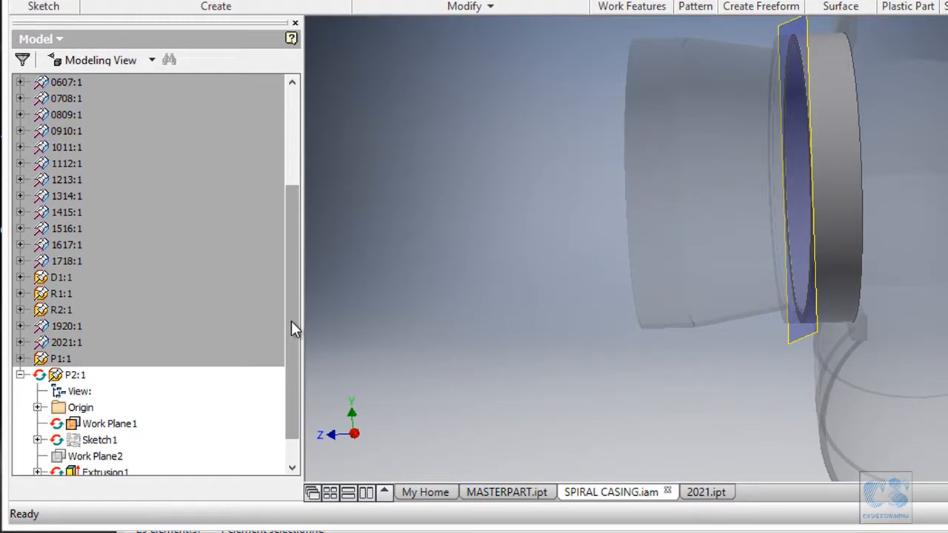
{"action": "left_click_drag", "start_coordinate": [291, 370], "coordinate": [297, 423]}
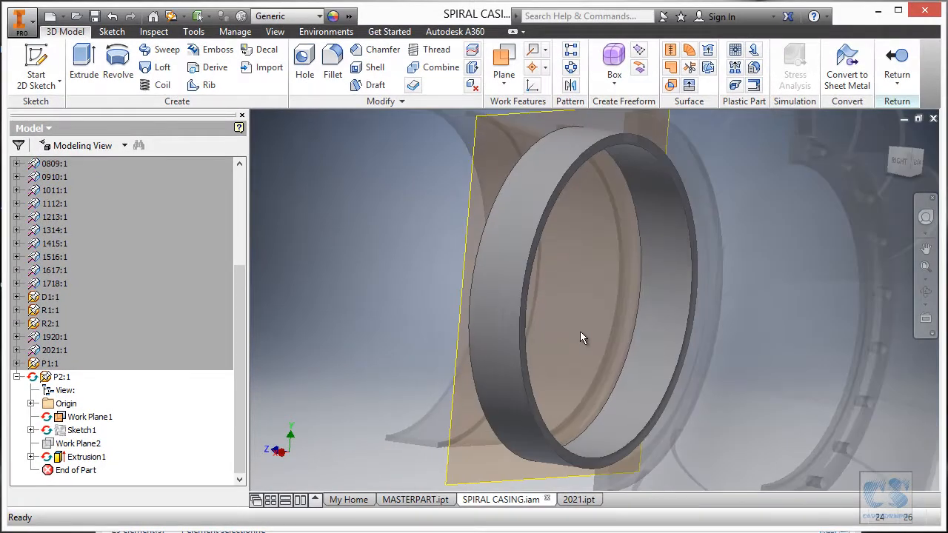
- Following the print, sketch a 685 mm diameter circle centred on P2's flange-side end face and finish the sketch
{"action": "key", "text": "alt+Tab"}
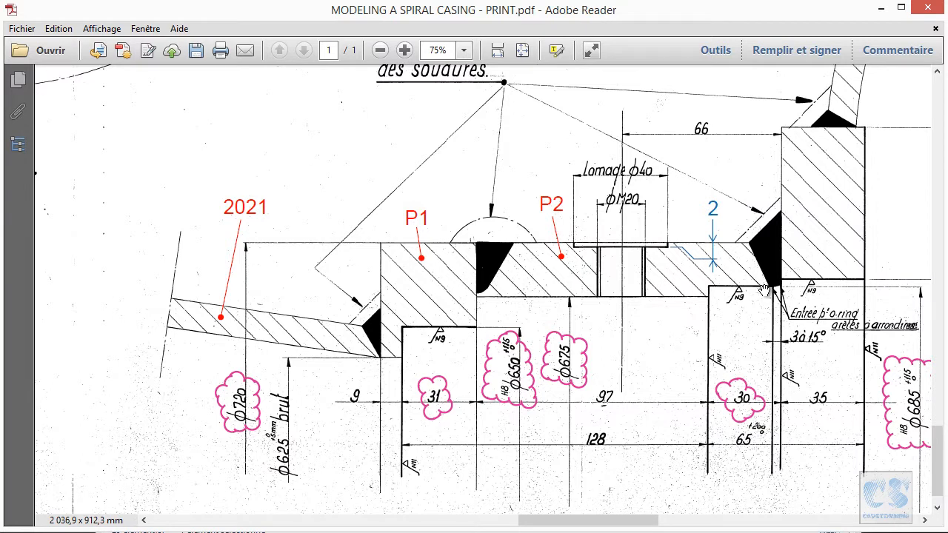
{"action": "scroll", "coordinate": [800, 319], "scroll_direction": "up", "scroll_amount": 1, "text": "ctrl"}
{"action": "left_click_drag", "start_coordinate": [719, 310], "coordinate": [532, 252]}
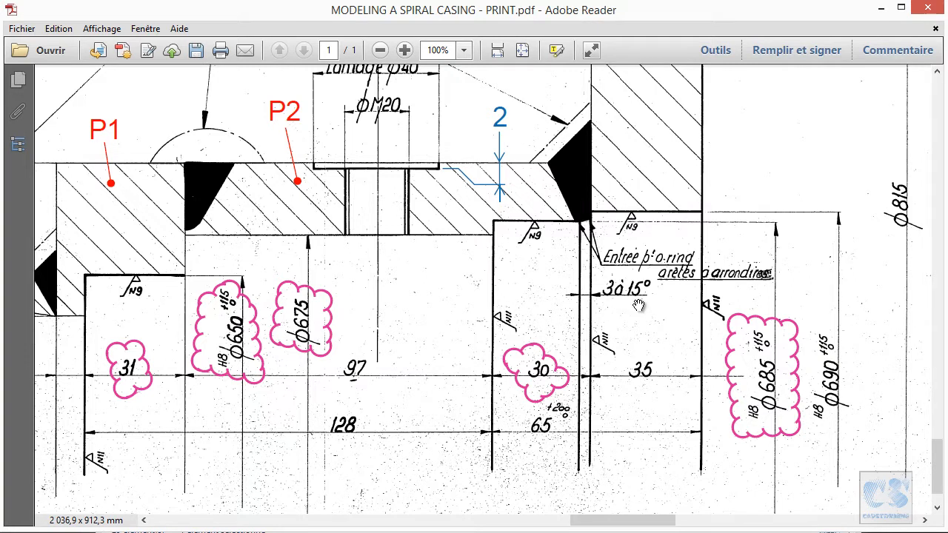
{"action": "left_click_drag", "start_coordinate": [447, 268], "coordinate": [480, 319]}
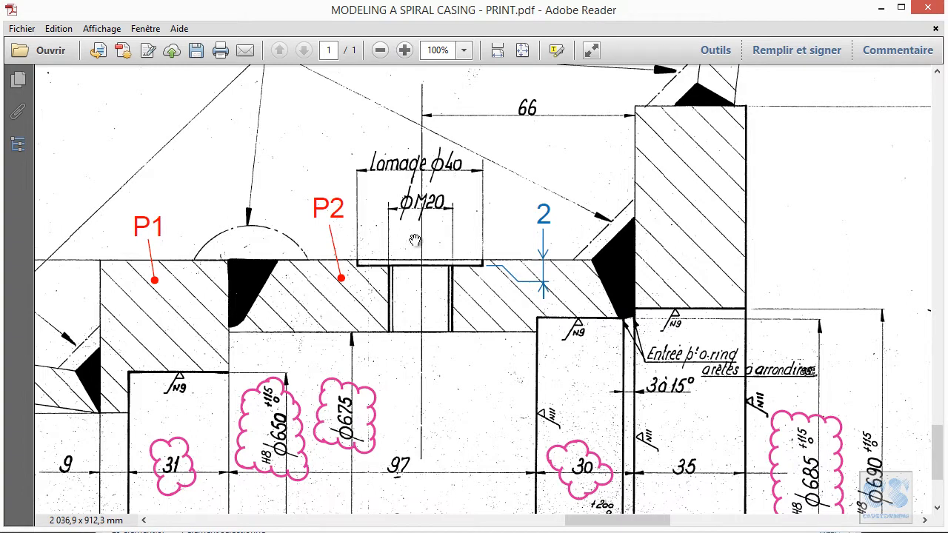
{"action": "scroll", "coordinate": [393, 252], "scroll_direction": "down", "scroll_amount": 1, "text": "ctrl"}
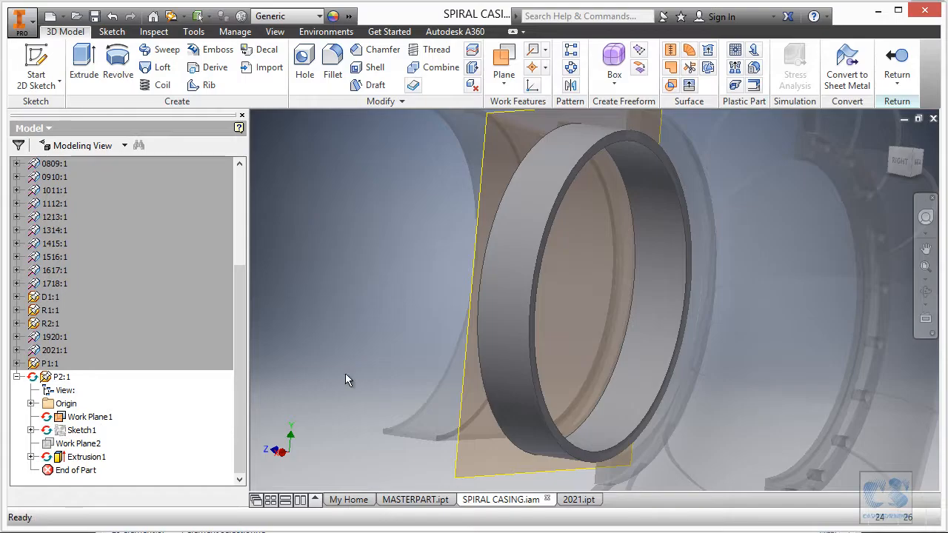
{"action": "left_click", "coordinate": [623, 136]}
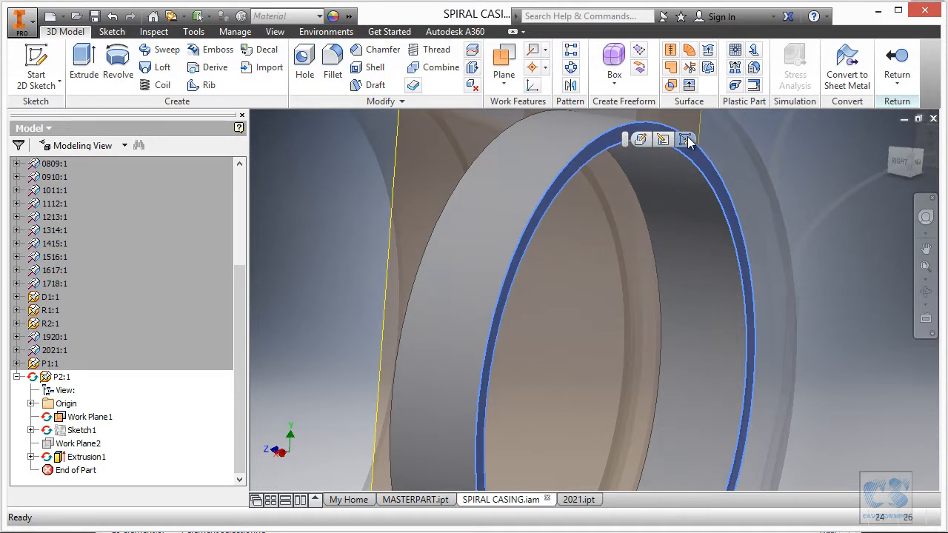
{"action": "left_click", "coordinate": [684, 140]}
{"action": "left_click", "coordinate": [119, 61]}
{"action": "left_click", "coordinate": [616, 399]}
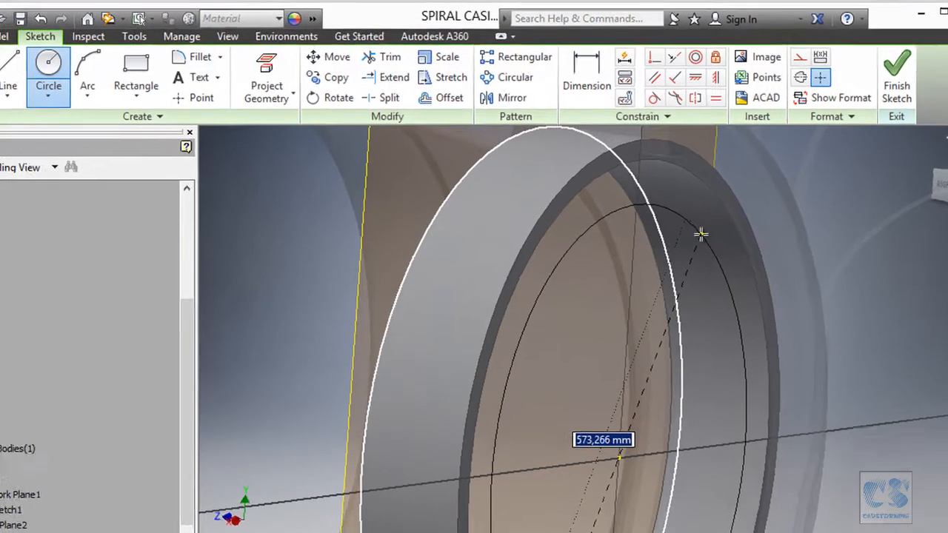
{"action": "type", "text": "6"}
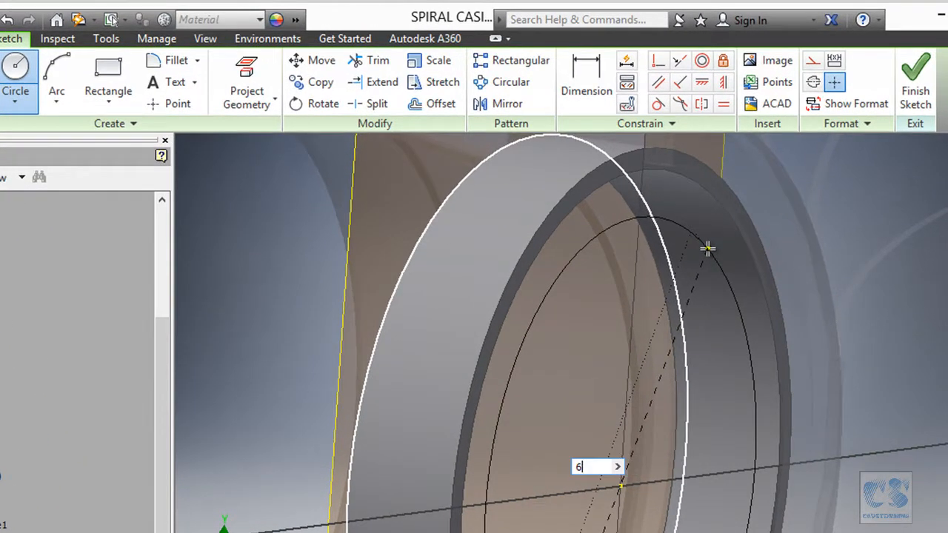
{"action": "type", "text": "85"}
{"action": "key", "text": "Return"}
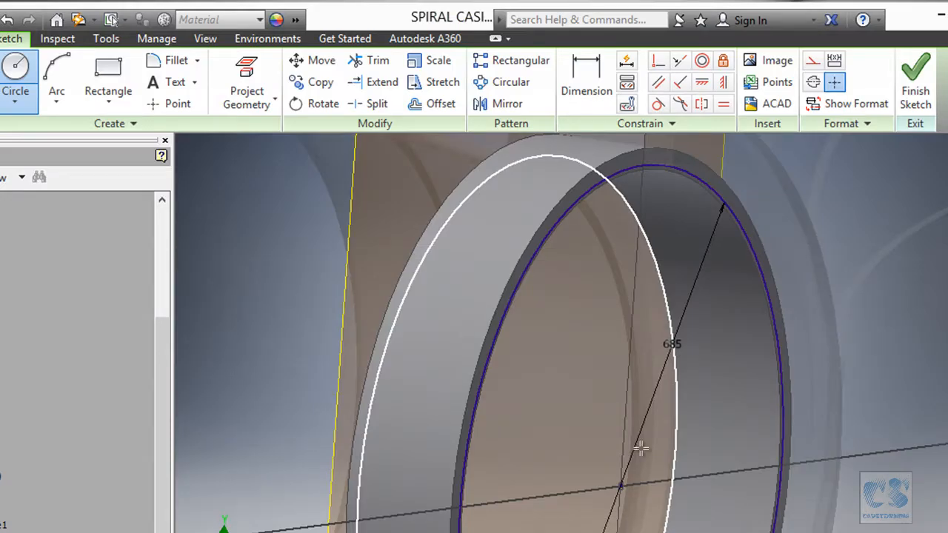
{"action": "left_click", "coordinate": [914, 85]}
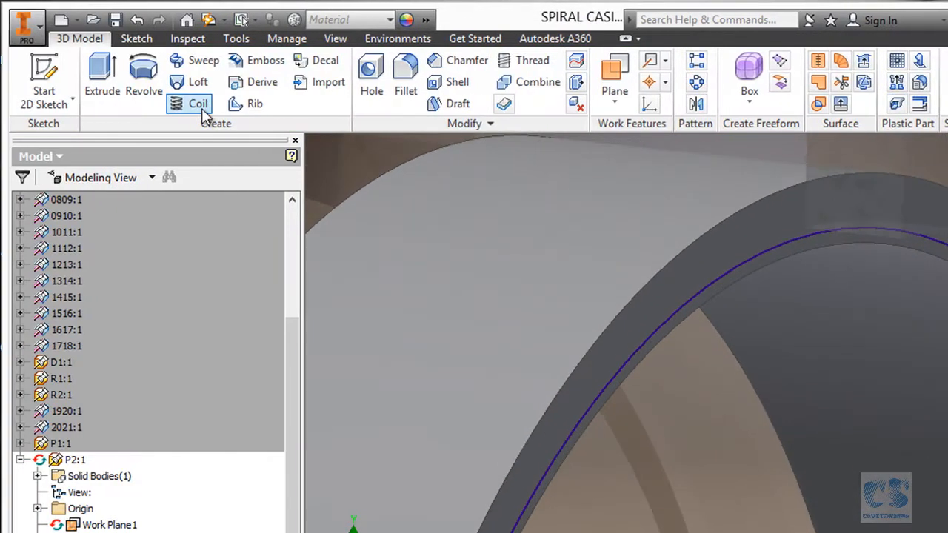
- Cut the 685 mm circle 30 mm deep into P2's end face with an Extrude cut
{"action": "left_click", "coordinate": [83, 74]}
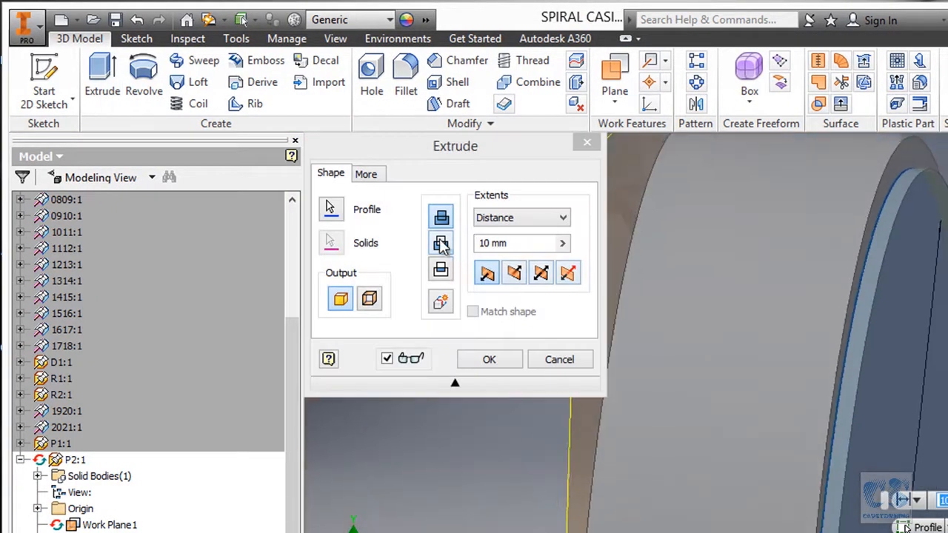
{"action": "left_click", "coordinate": [441, 243]}
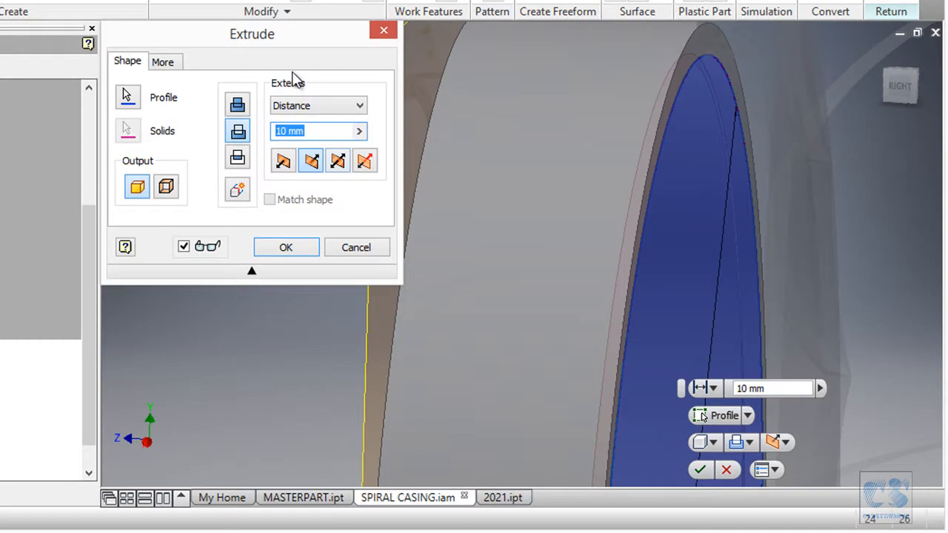
{"action": "type", "text": "30"}
{"action": "key", "text": "Return"}
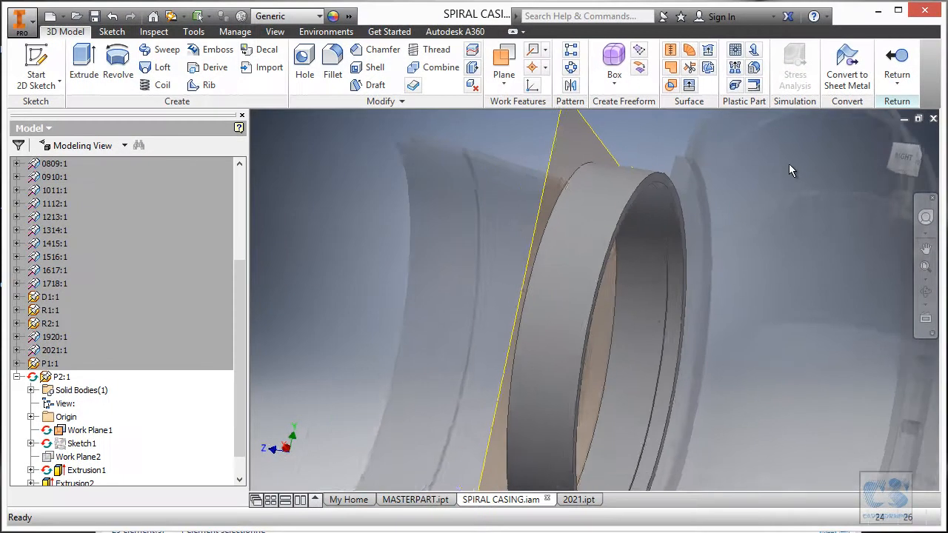
{"action": "mouse_move", "coordinate": [789, 164]}
{"action": "middle_mouse_down", "text": "shift"}
{"action": "mouse_move", "coordinate": [785, 134]}
{"action": "mouse_move", "coordinate": [643, 155]}
{"action": "mouse_move", "coordinate": [535, 138]}
{"action": "mouse_move", "coordinate": [500, 240]}
{"action": "middle_mouse_up", "text": "shift"}
- Check the threaded hole on the print and create a work plane tangent to P2's outer cylindrical surface and parallel to its XZ Plane
{"action": "key", "text": "alt+Tab"}
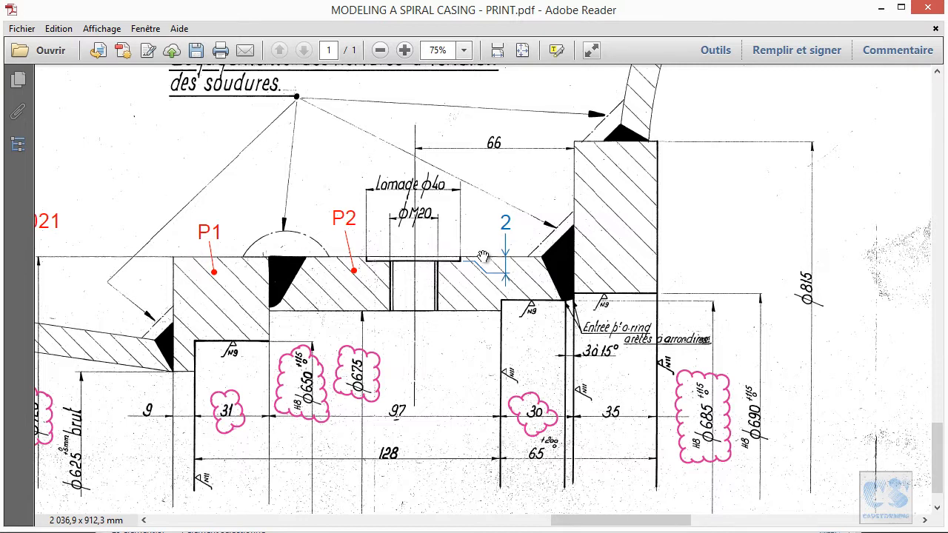
{"action": "key", "text": "alt+Tab"}
{"action": "middle_click_drag", "start_coordinate": [741, 237], "coordinate": [678, 211], "text": "shift"}
{"action": "scroll", "coordinate": [625, 179], "scroll_direction": "down", "scroll_amount": 4}
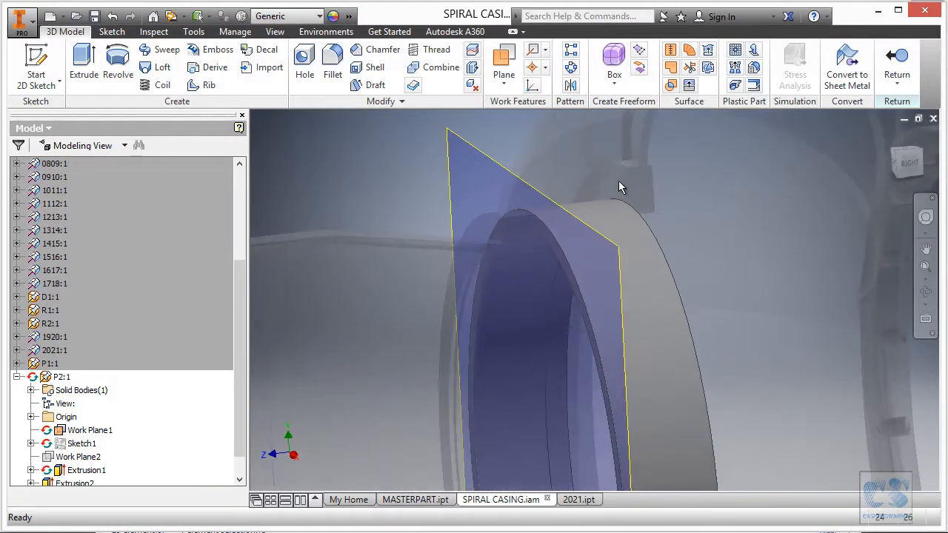
{"action": "middle_click_drag", "start_coordinate": [598, 197], "coordinate": [601, 169], "text": "shift"}
{"action": "key", "text": "F6"}
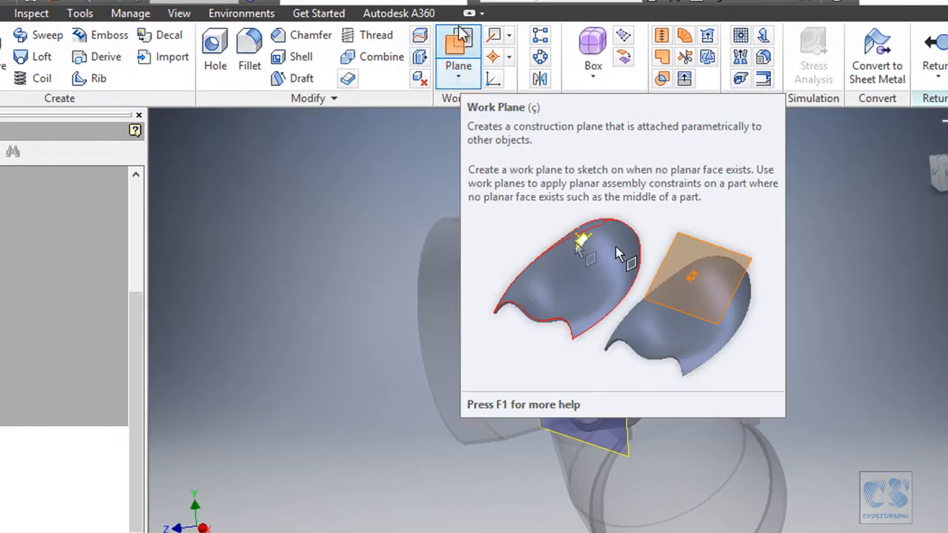
{"action": "left_click", "coordinate": [457, 80]}
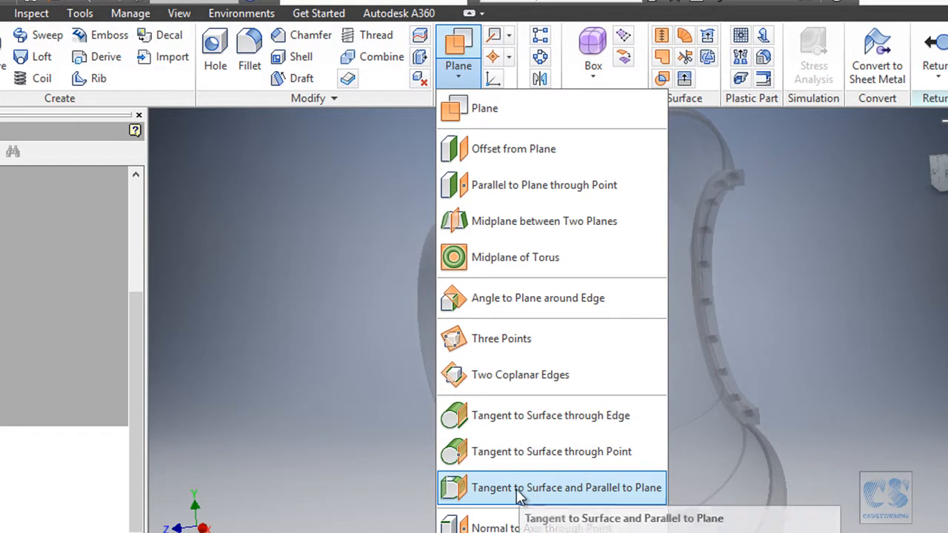
{"action": "left_click", "coordinate": [627, 491]}
{"action": "middle_click_drag", "start_coordinate": [495, 424], "coordinate": [593, 213], "text": "shift"}
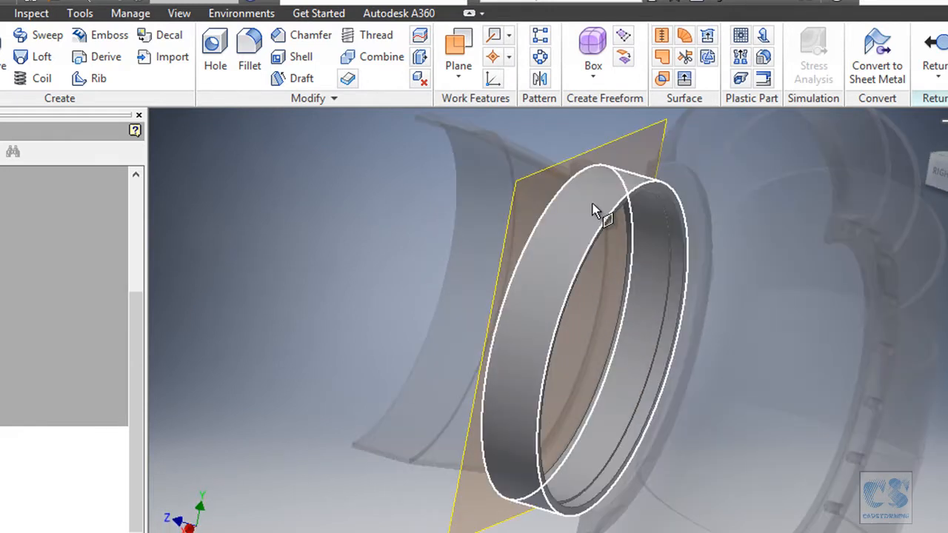
{"action": "left_click", "coordinate": [593, 199]}
{"action": "middle_click_drag", "start_coordinate": [374, 220], "coordinate": [167, 317], "text": "shift"}
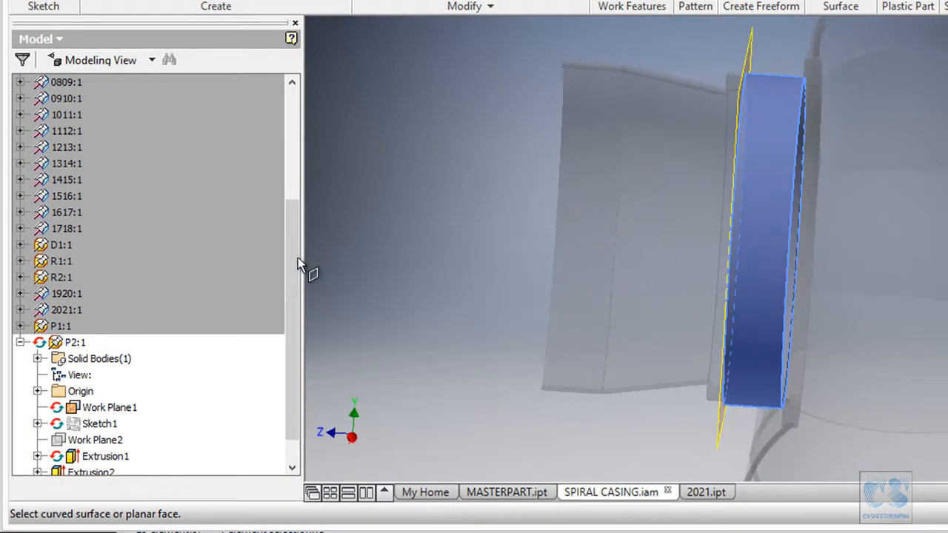
{"action": "left_click", "coordinate": [37, 391]}
{"action": "left_click", "coordinate": [110, 378]}
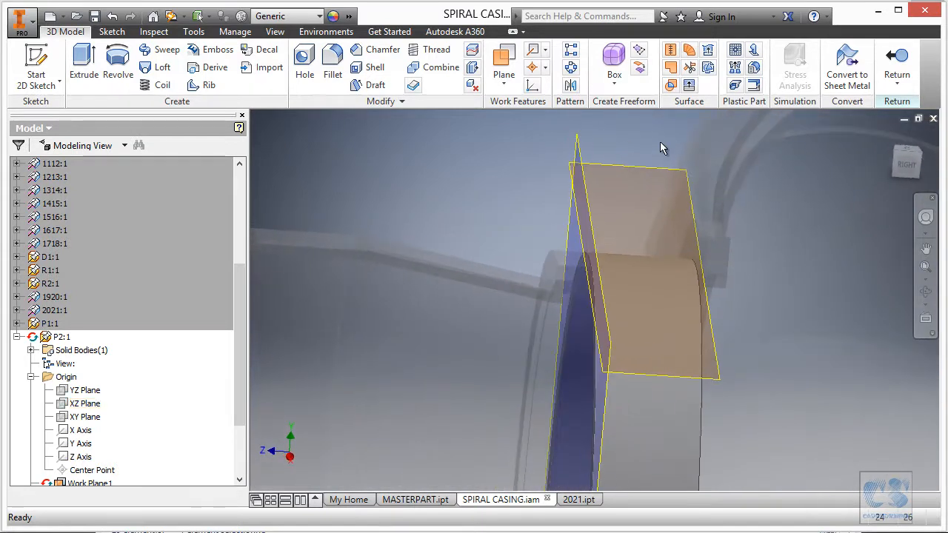
- Start a sketch on the work plane tangent to P2's outer surface and place a hole centre point on it
{"action": "left_click", "coordinate": [36, 70]}
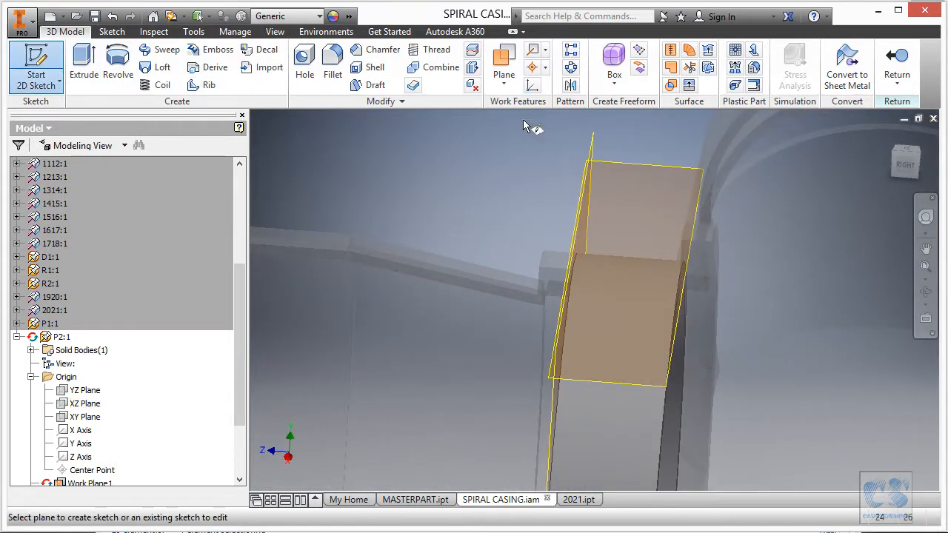
{"action": "left_click", "coordinate": [624, 163]}
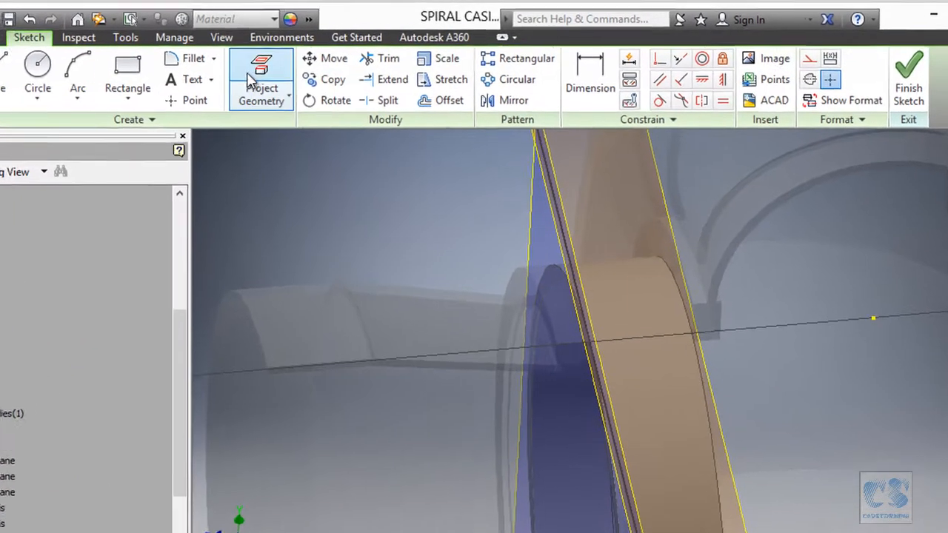
{"action": "left_click", "coordinate": [173, 104]}
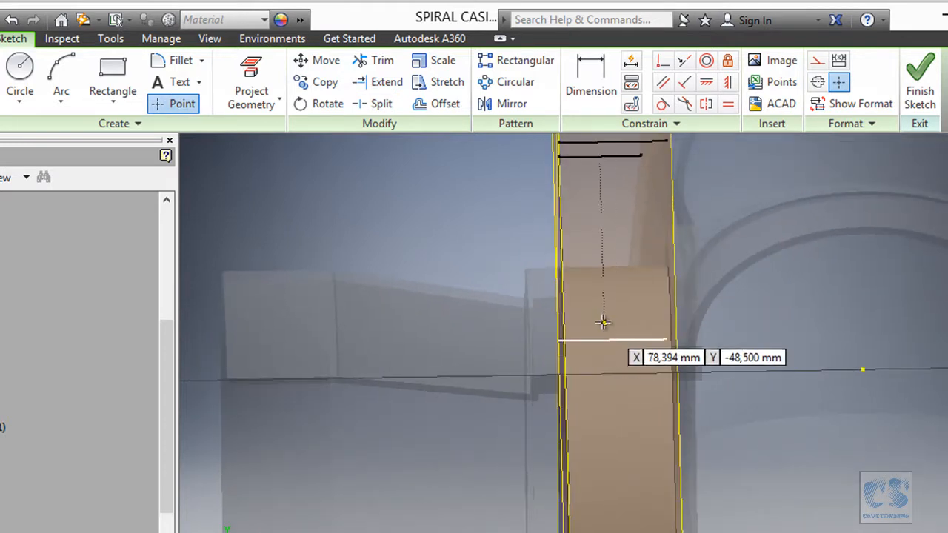
{"action": "middle_click_drag", "start_coordinate": [606, 297], "coordinate": [558, 385], "text": "shift"}
{"action": "left_click", "coordinate": [557, 385]}
- Align the hole centre point with the projected origin point using a Vertical constraint
{"action": "mouse_move", "coordinate": [689, 308]}
{"action": "middle_mouse_down", "text": "shift"}
{"action": "mouse_move", "coordinate": [749, 271]}
{"action": "mouse_move", "coordinate": [725, 254]}
{"action": "mouse_move", "coordinate": [701, 174]}
{"action": "mouse_move", "coordinate": [718, 84]}
{"action": "middle_mouse_up", "text": "shift"}
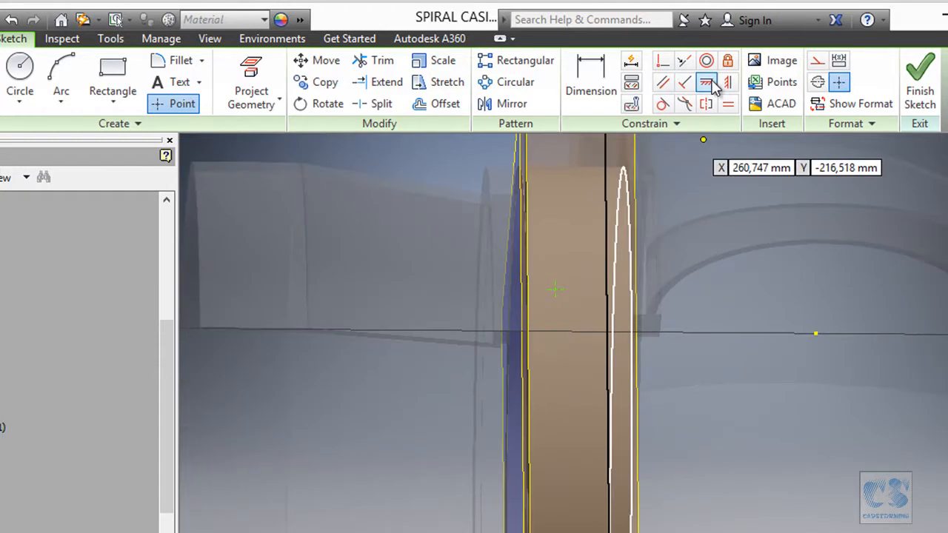
{"action": "left_click", "coordinate": [707, 82]}
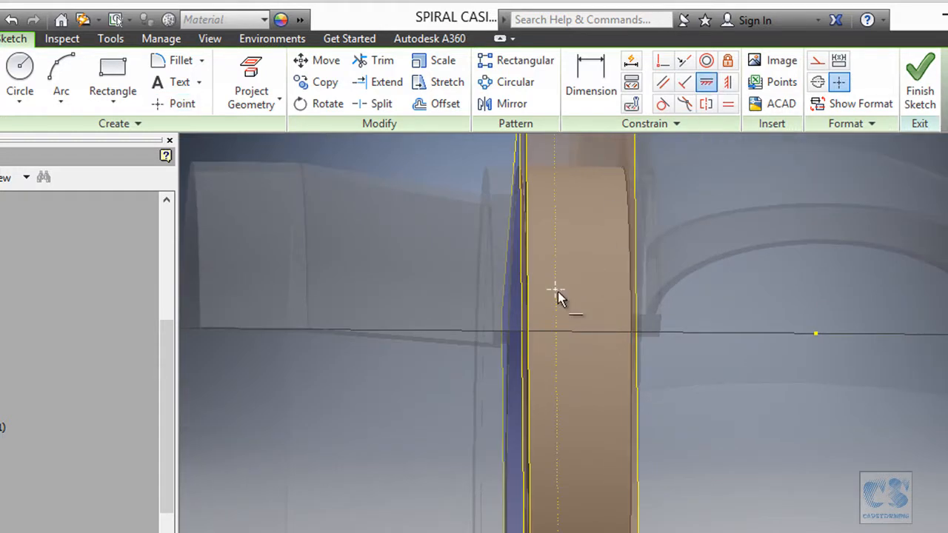
{"action": "left_click", "coordinate": [730, 85]}
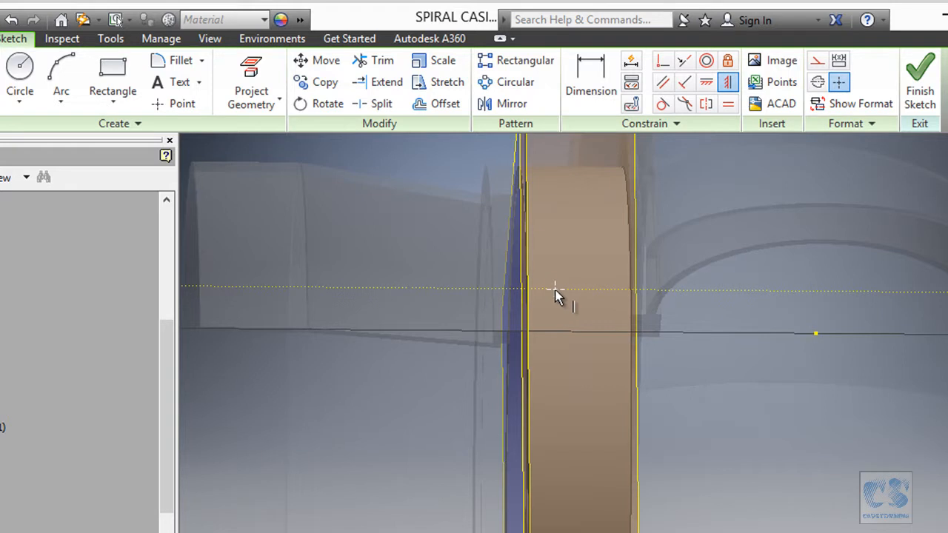
{"action": "left_click", "coordinate": [816, 333]}
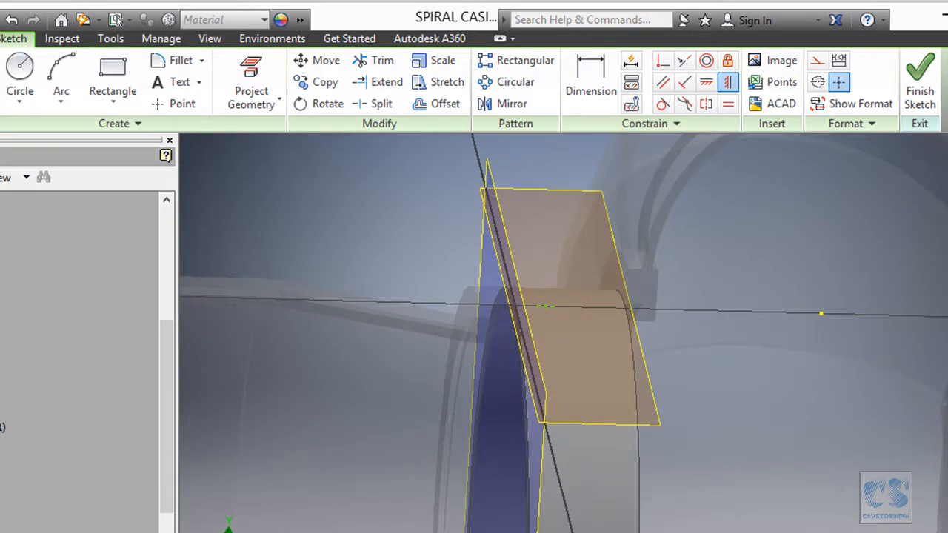
- Following the print, dimension the point 66 mm from P2's flange-side end edge and finish the sketch
{"action": "key", "text": "alt+Tab"}
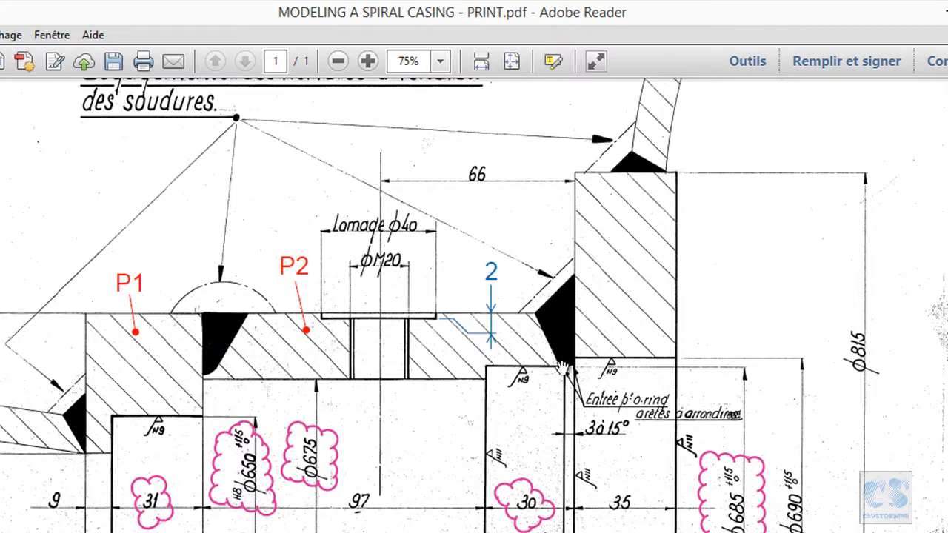
{"action": "key", "text": "alt+Tab"}
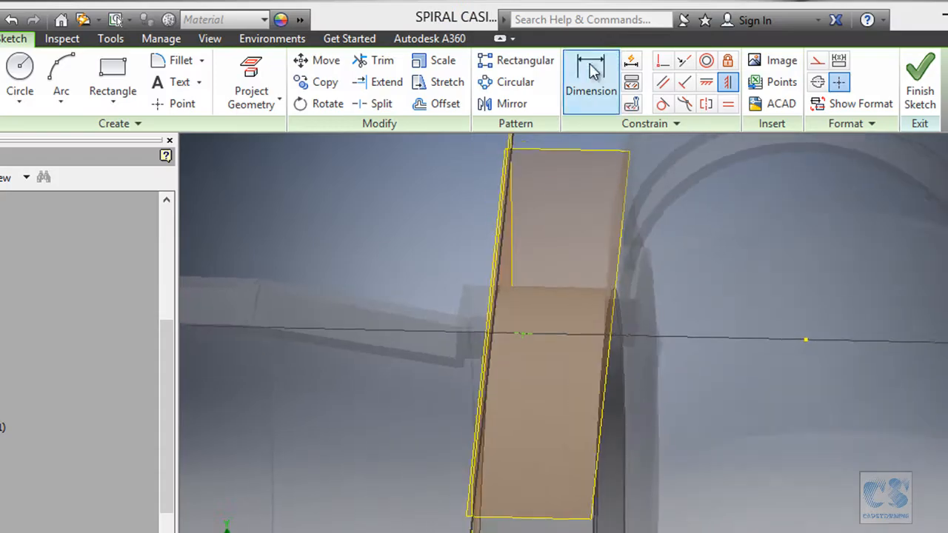
{"action": "left_click", "coordinate": [593, 66]}
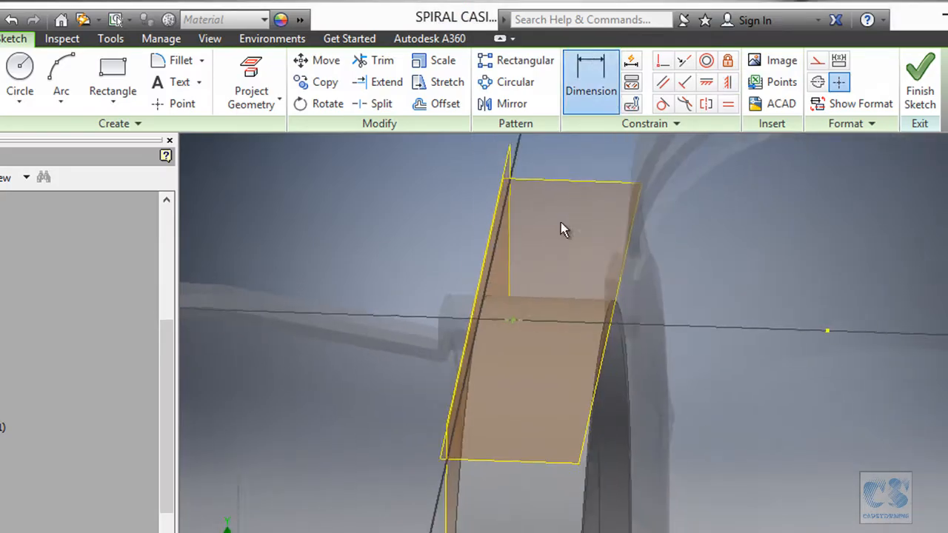
{"action": "left_click", "coordinate": [504, 313]}
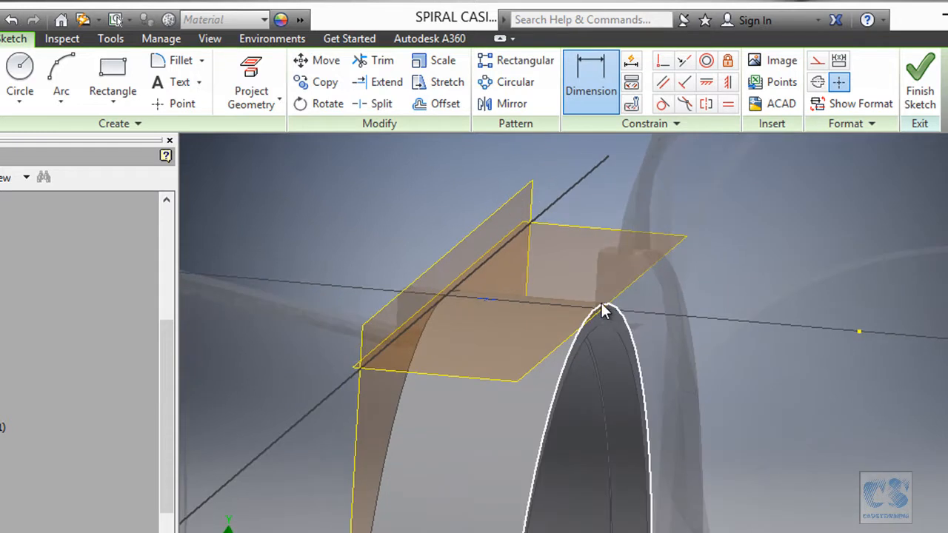
{"action": "left_click", "coordinate": [601, 315]}
{"action": "left_click", "coordinate": [569, 289]}
{"action": "type", "text": "66"}
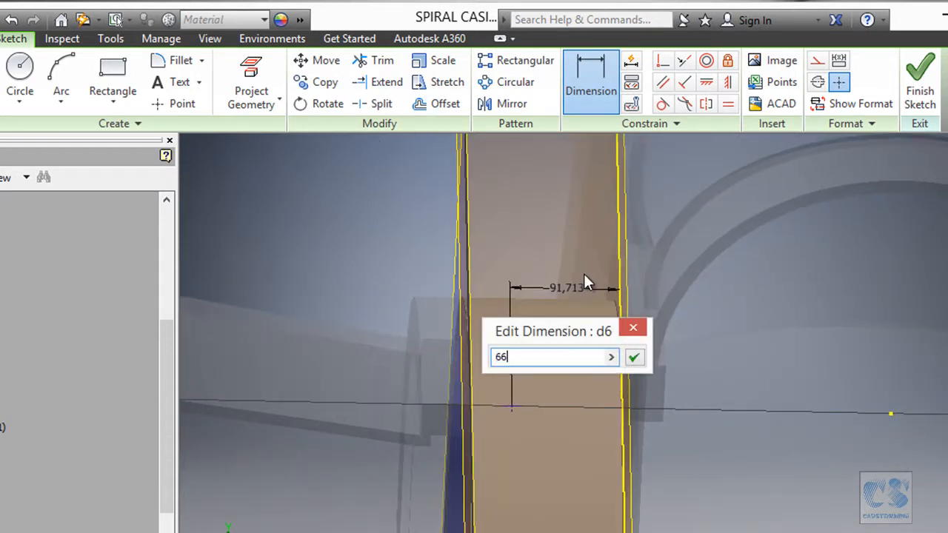
{"action": "key", "text": "Return"}
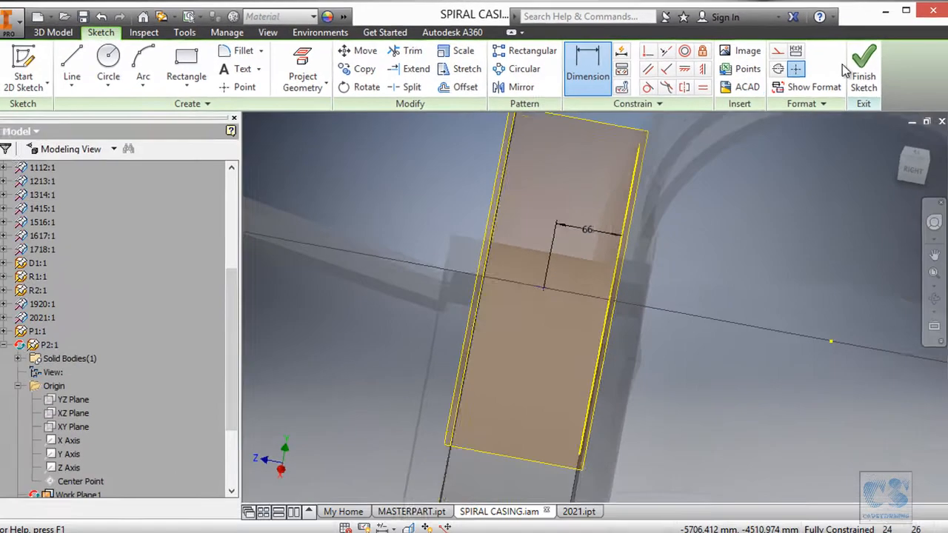
{"action": "left_click", "coordinate": [852, 67]}
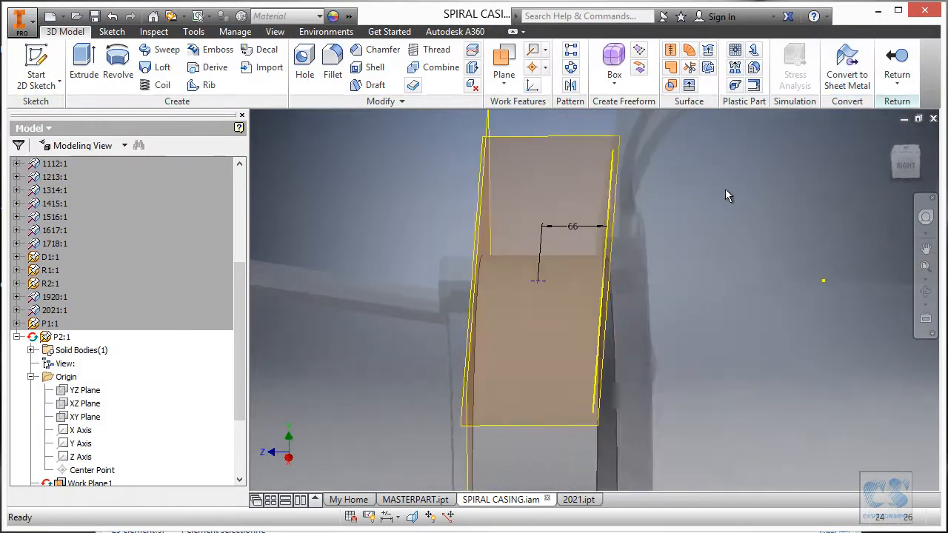
- Start a counterbored Hole at the sketch point with the print's 40 mm counterbore diameter and 2 mm depth
{"action": "left_click", "coordinate": [305, 63]}
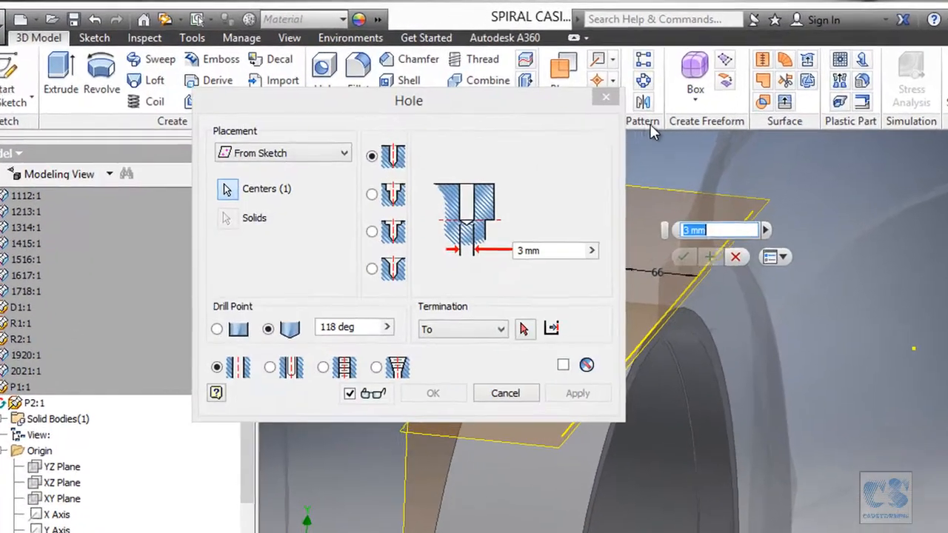
{"action": "left_click", "coordinate": [375, 199]}
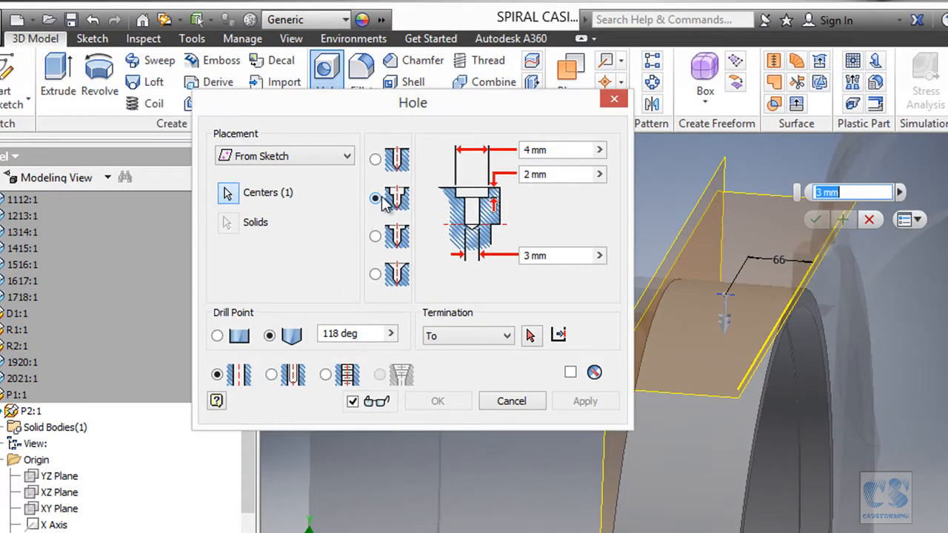
{"action": "scroll", "coordinate": [784, 327], "scroll_direction": "up", "scroll_amount": 8}
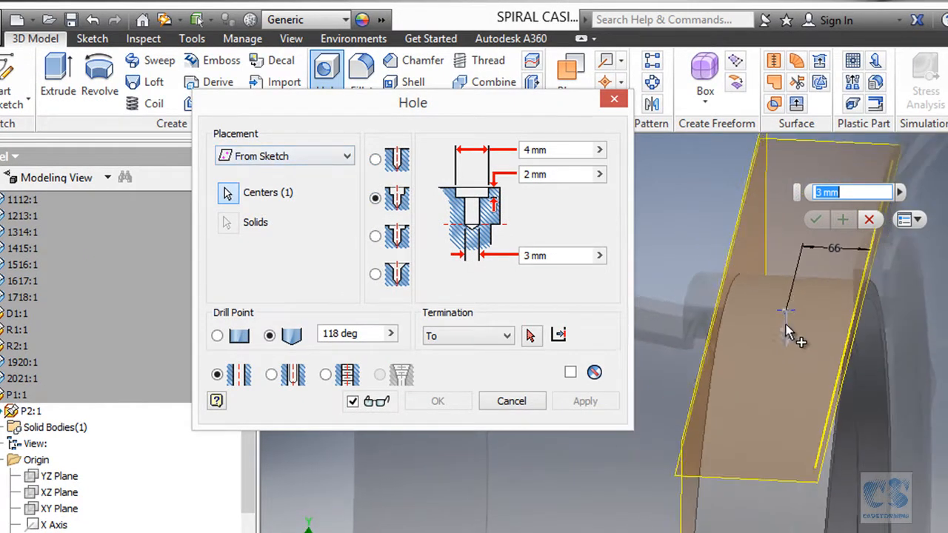
{"action": "scroll", "coordinate": [793, 285], "scroll_direction": "up", "scroll_amount": 8}
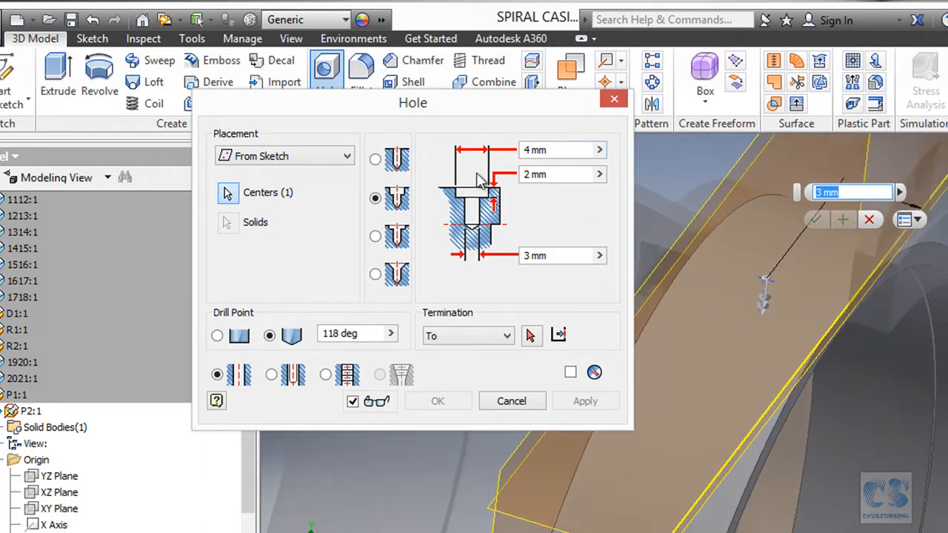
{"action": "left_click", "coordinate": [532, 150]}
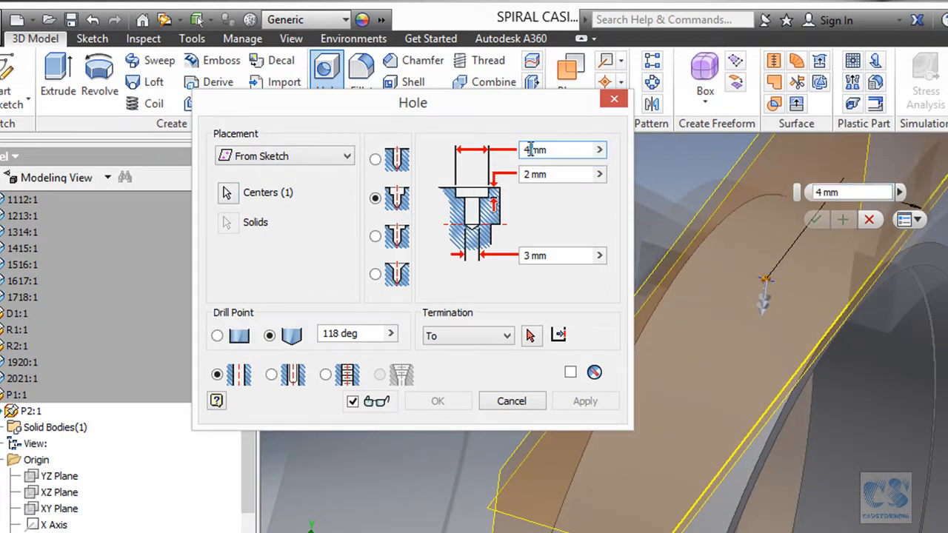
{"action": "type", "text": "0"}
{"action": "left_click", "coordinate": [538, 175]}
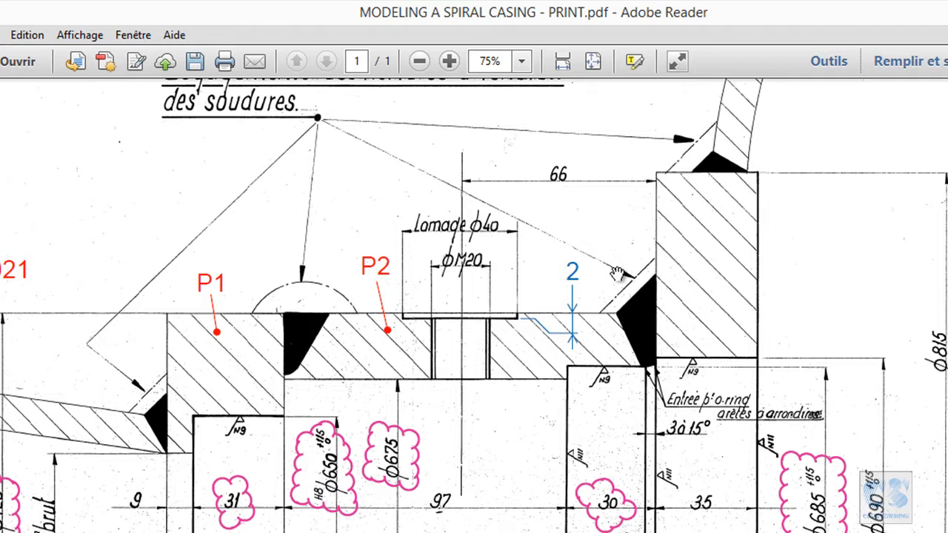
{"action": "scroll", "coordinate": [450, 317], "scroll_direction": "down", "scroll_amount": 1}
{"action": "scroll", "coordinate": [450, 318], "scroll_direction": "up", "scroll_amount": 1, "text": "ctrl"}
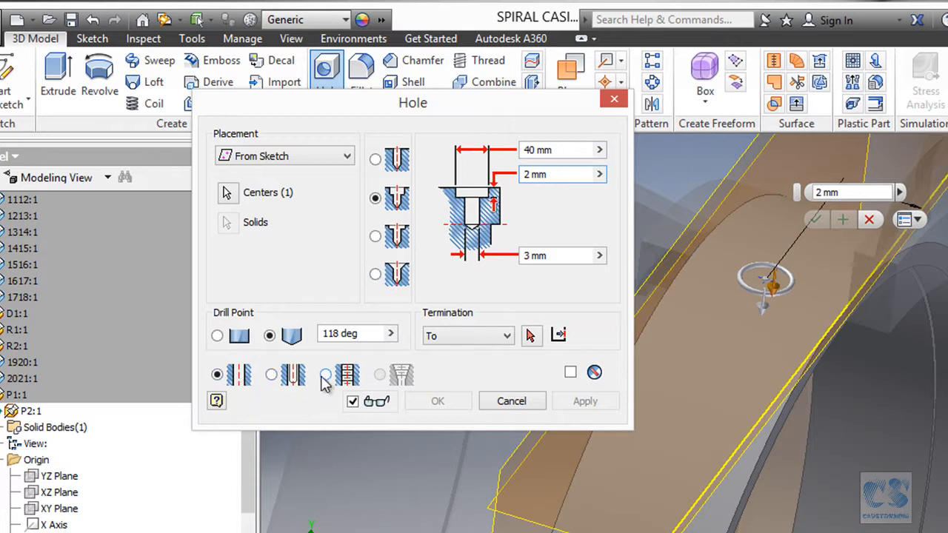
- Make the hole tapped with an ISO Metric profile thread, size 20, designation M20x1.5
{"action": "left_click", "coordinate": [326, 376]}
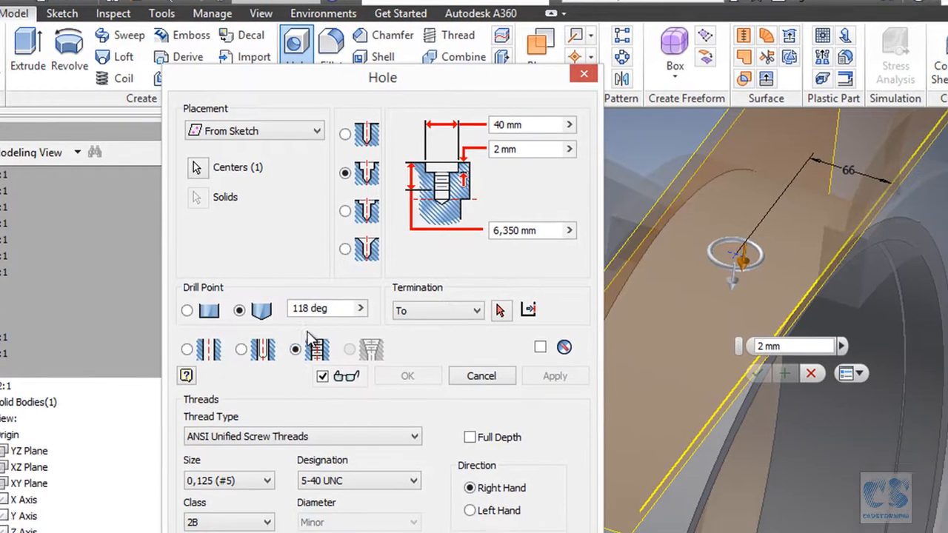
{"action": "left_click", "coordinate": [217, 396]}
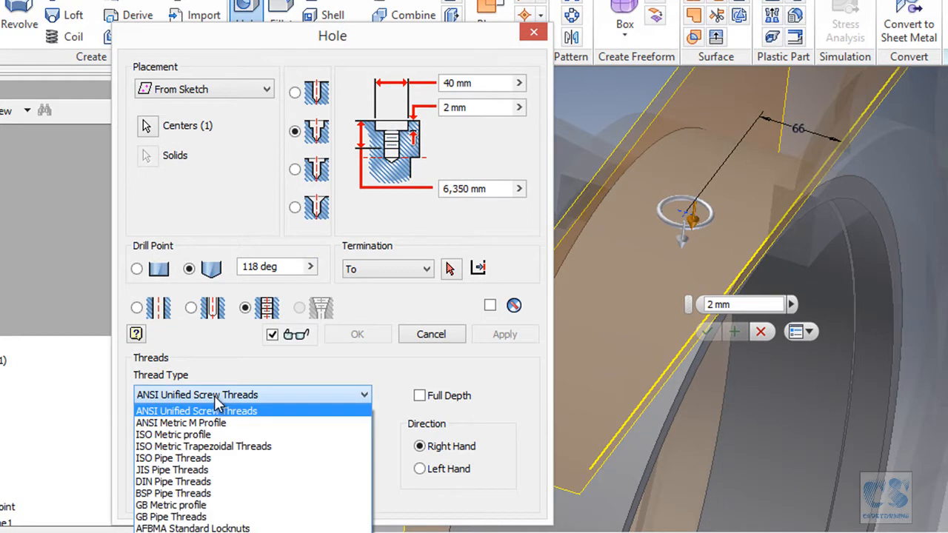
{"action": "left_click", "coordinate": [202, 435]}
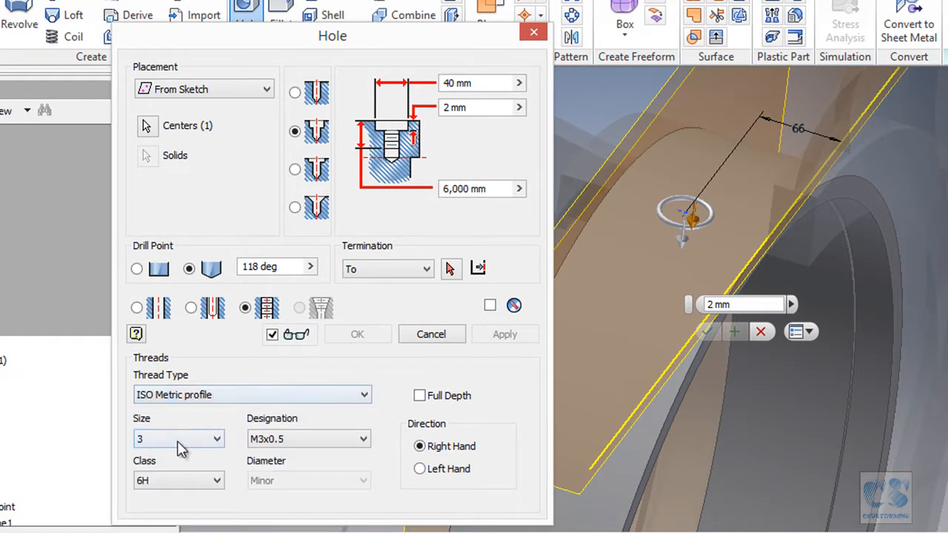
{"action": "left_click", "coordinate": [216, 439]}
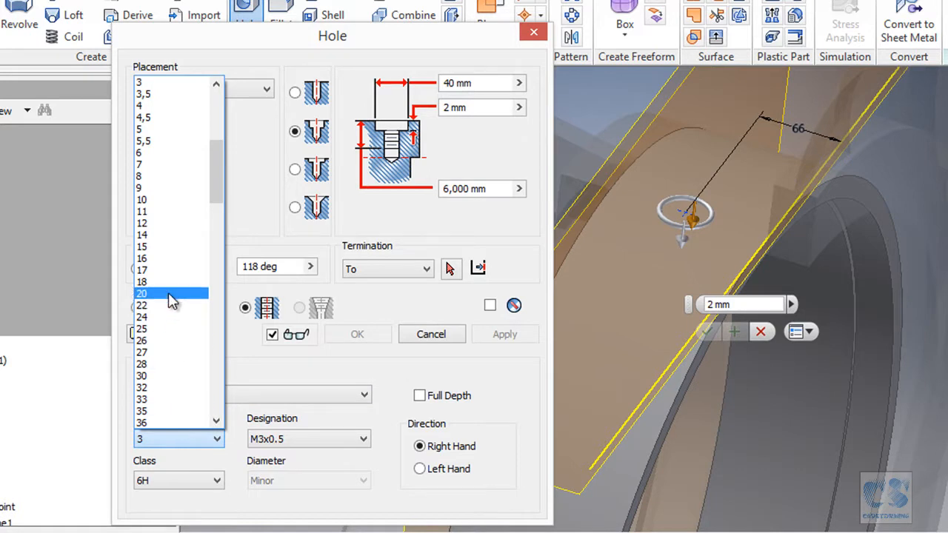
{"action": "left_click", "coordinate": [168, 294]}
{"action": "left_click", "coordinate": [285, 437]}
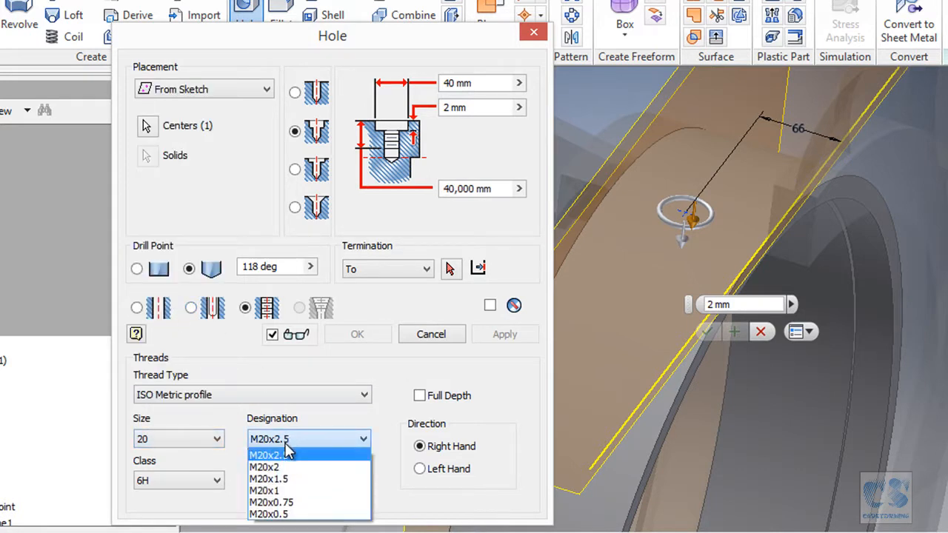
{"action": "left_click", "coordinate": [299, 480]}
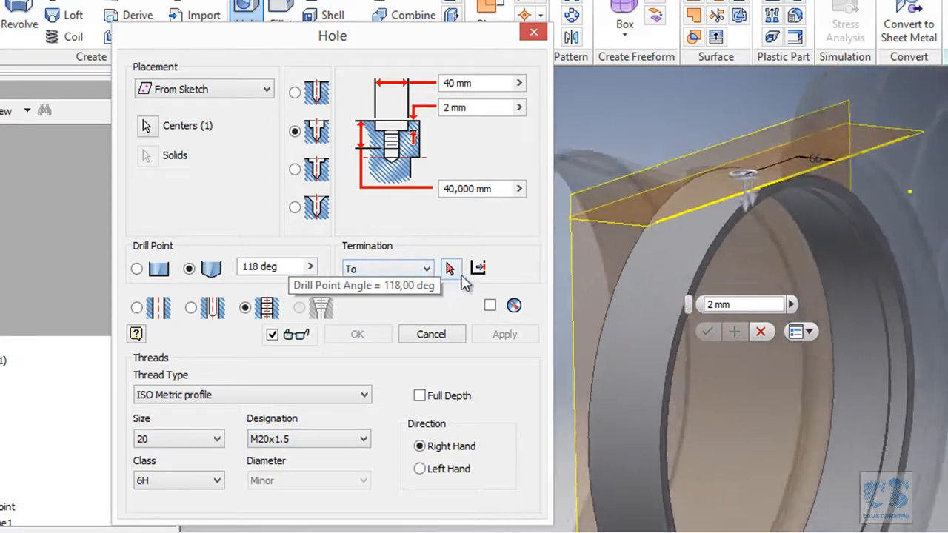
- Terminate the tapped hole at P2's origin XZ Plane and create it
{"action": "left_click", "coordinate": [451, 269]}
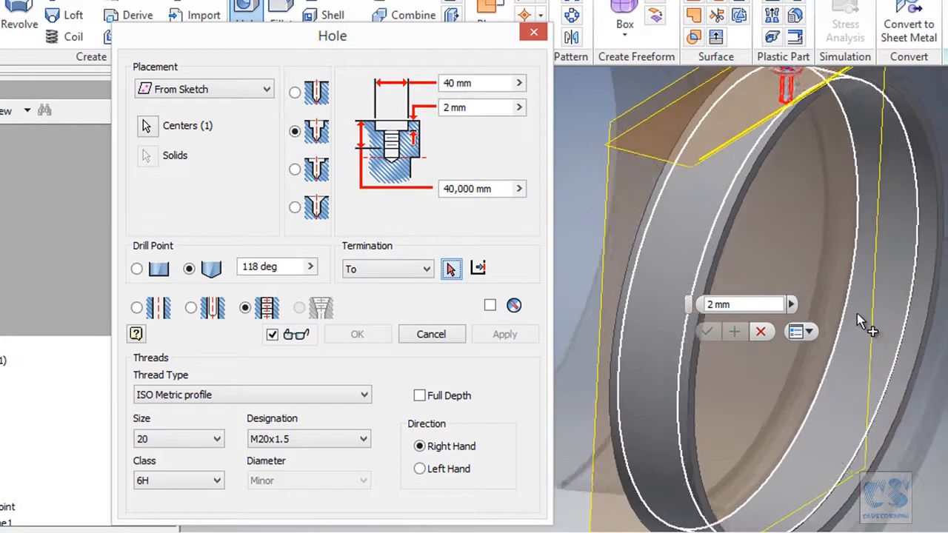
{"action": "left_click", "coordinate": [852, 326]}
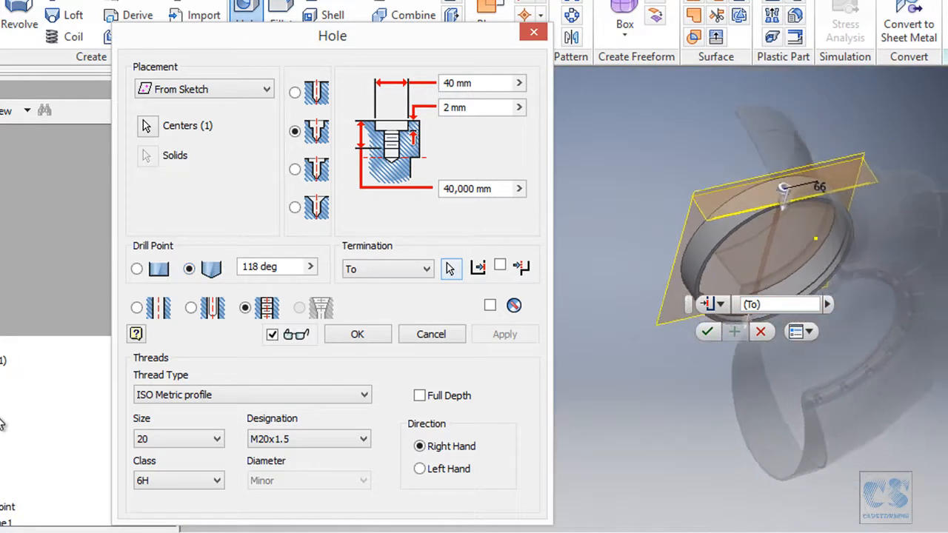
{"action": "left_click", "coordinate": [448, 270]}
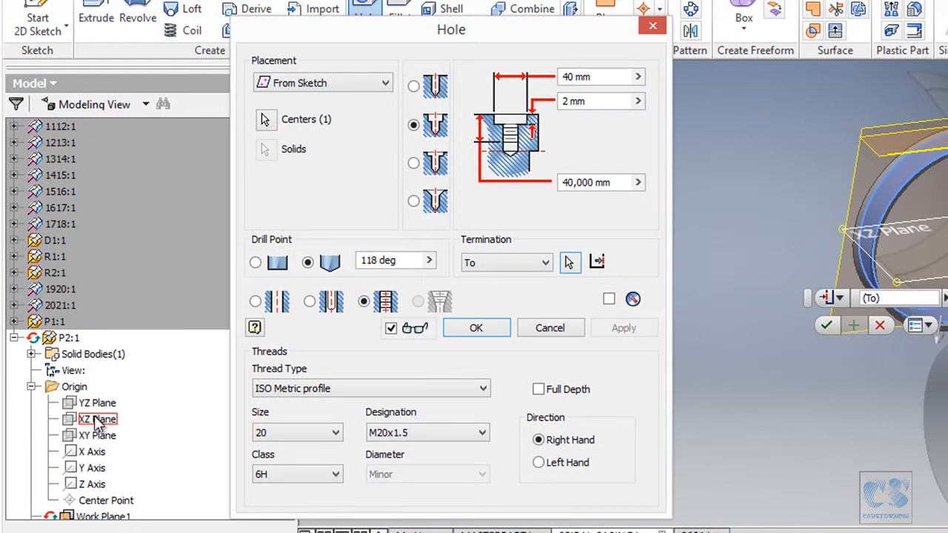
{"action": "left_click", "coordinate": [97, 420]}
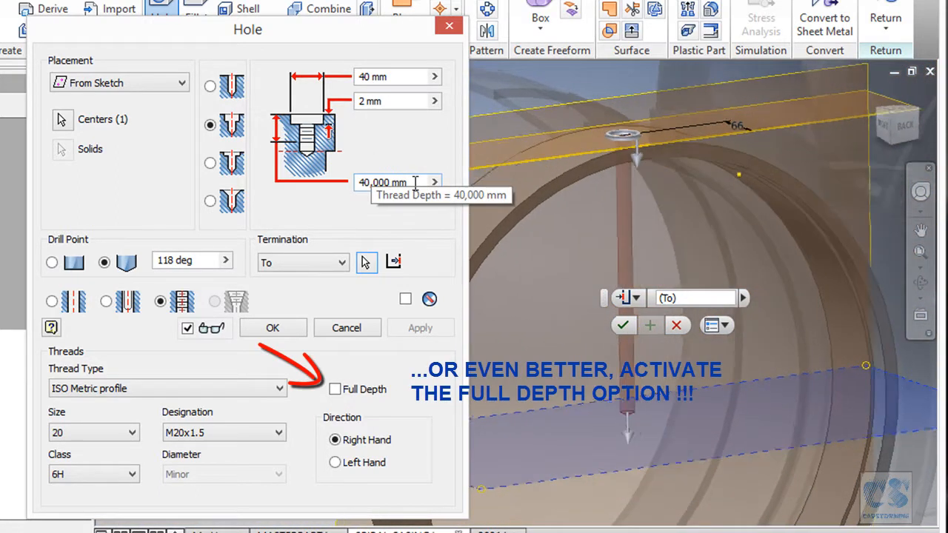
{"action": "left_click", "coordinate": [275, 329]}
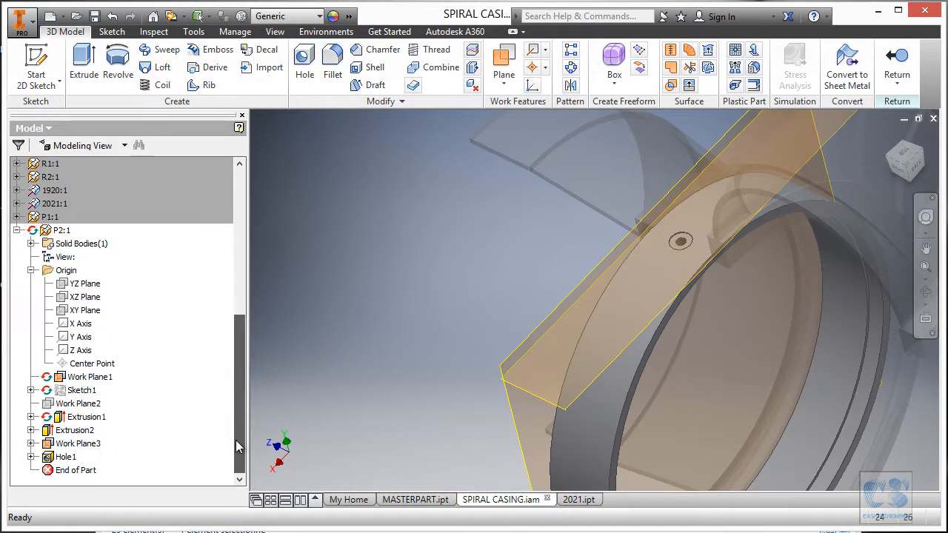
- Hide Work Plane1 and Work Plane3 of P2
{"action": "left_click_drag", "start_coordinate": [239, 356], "coordinate": [237, 435]}
{"action": "left_click", "coordinate": [93, 378]}
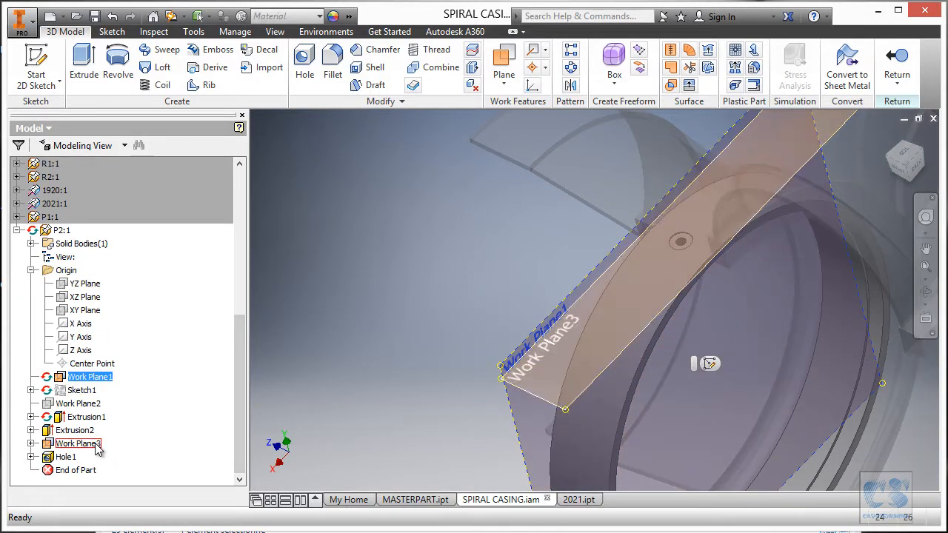
{"action": "left_click", "coordinate": [81, 444], "text": "ctrl"}
{"action": "right_click", "coordinate": [96, 444]}
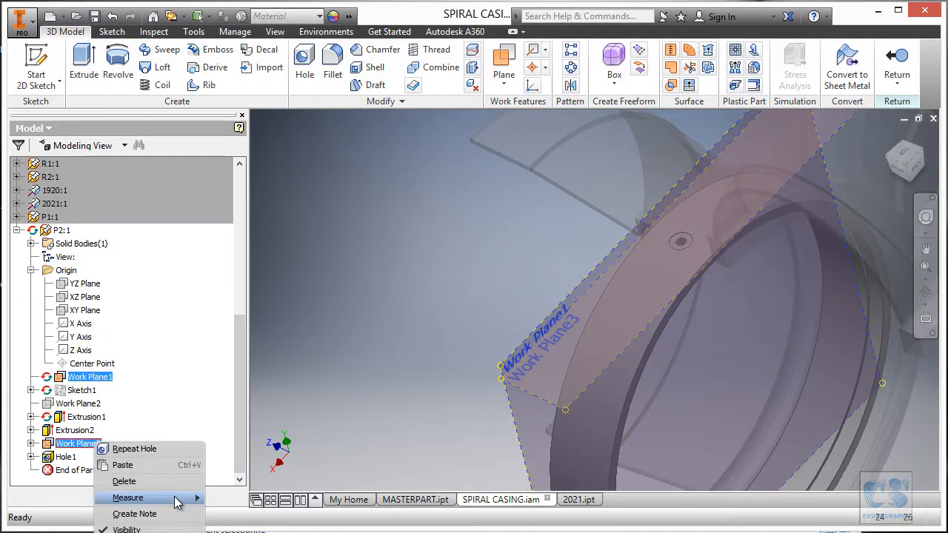
{"action": "right_click", "coordinate": [317, 296]}
{"action": "left_click", "coordinate": [357, 318]}
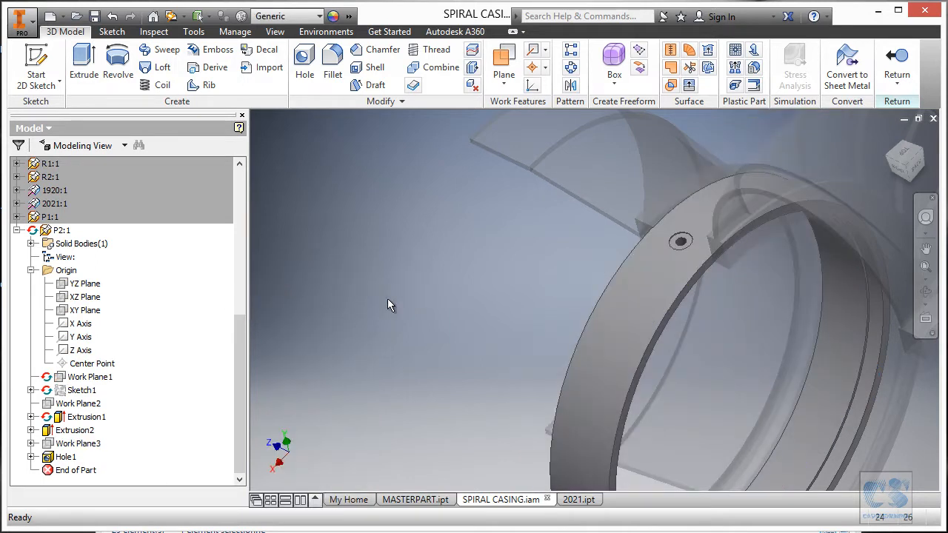
- Start a distance-and-angle Chamfer for the inner edge of P2's recessed end
{"action": "scroll", "coordinate": [794, 213], "scroll_direction": "up", "scroll_amount": 5}
{"action": "middle_click_drag", "start_coordinate": [719, 234], "coordinate": [546, 285], "text": "shift"}
{"action": "scroll", "coordinate": [492, 266], "scroll_direction": "down", "scroll_amount": 5}
{"action": "middle_click_drag", "start_coordinate": [485, 265], "coordinate": [557, 254], "text": "shift"}
{"action": "scroll", "coordinate": [673, 220], "scroll_direction": "up", "scroll_amount": 4}
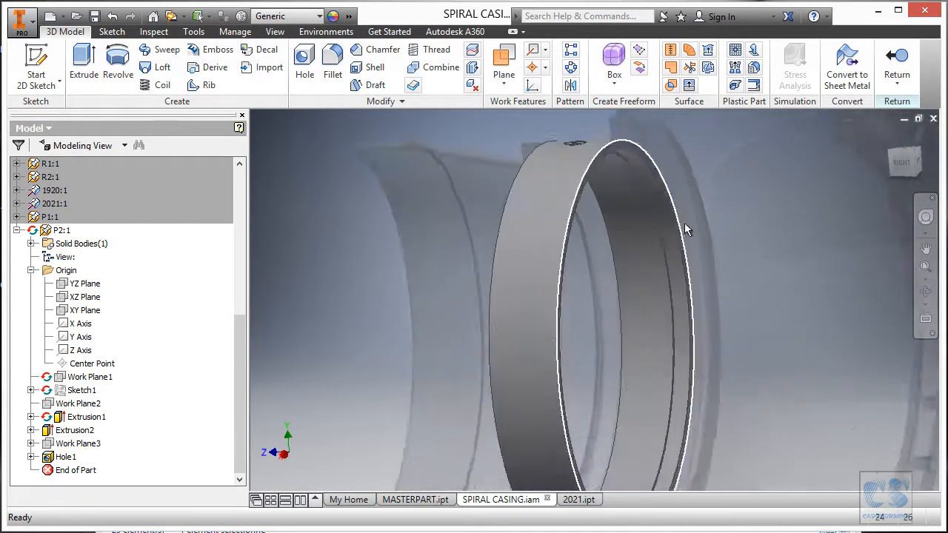
{"action": "scroll", "coordinate": [652, 138], "scroll_direction": "up", "scroll_amount": 3}
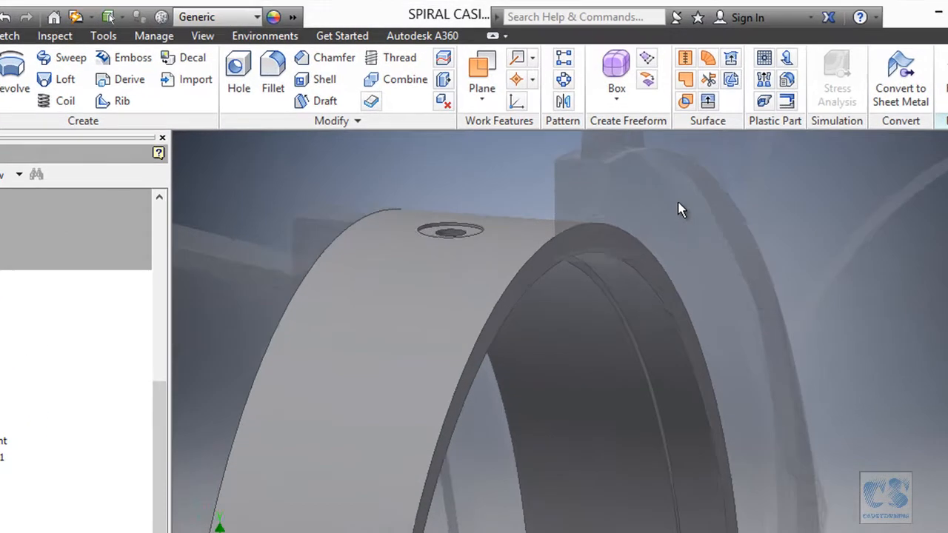
{"action": "left_click", "coordinate": [649, 271]}
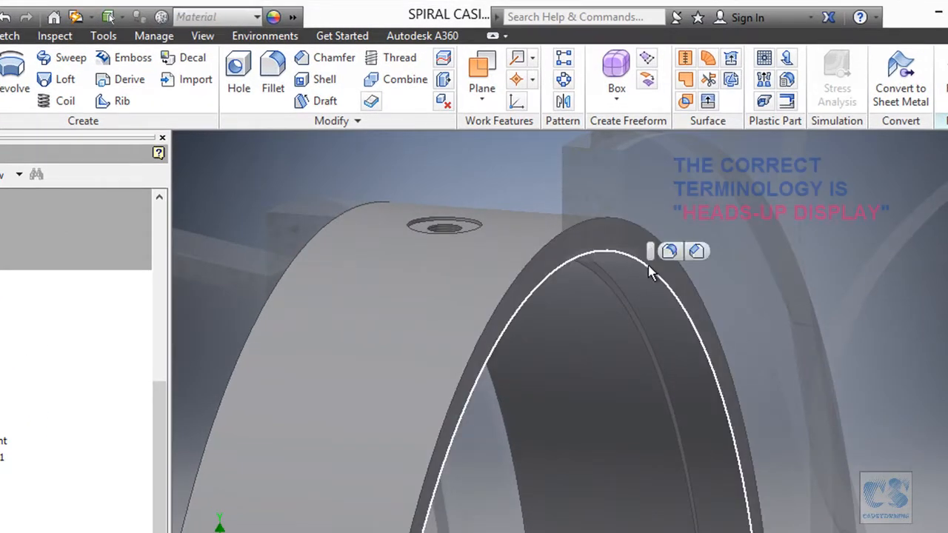
{"action": "left_click", "coordinate": [698, 254]}
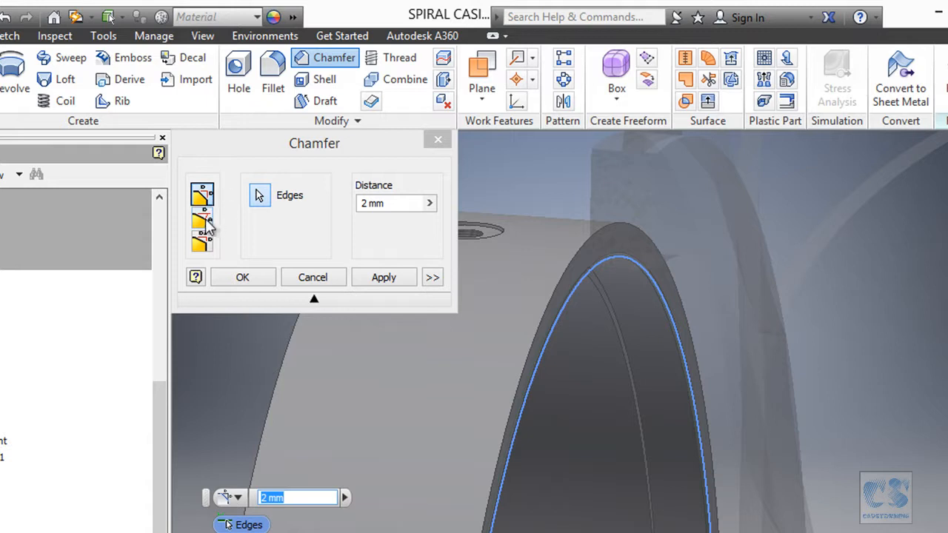
{"action": "left_click", "coordinate": [206, 226]}
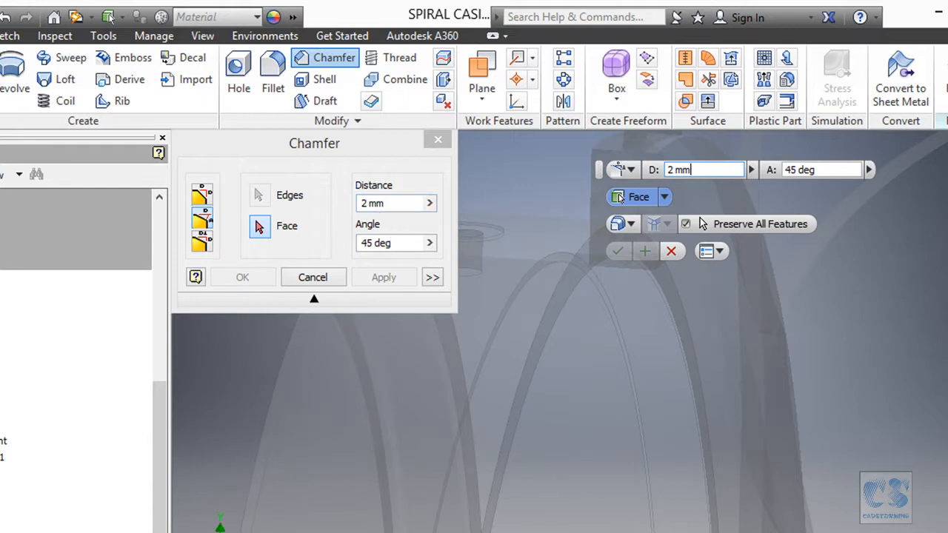
- Set the chamfer to the print's O-ring entry values, 3 mm distance and 15 deg angle
{"action": "key", "text": "alt+Tab"}
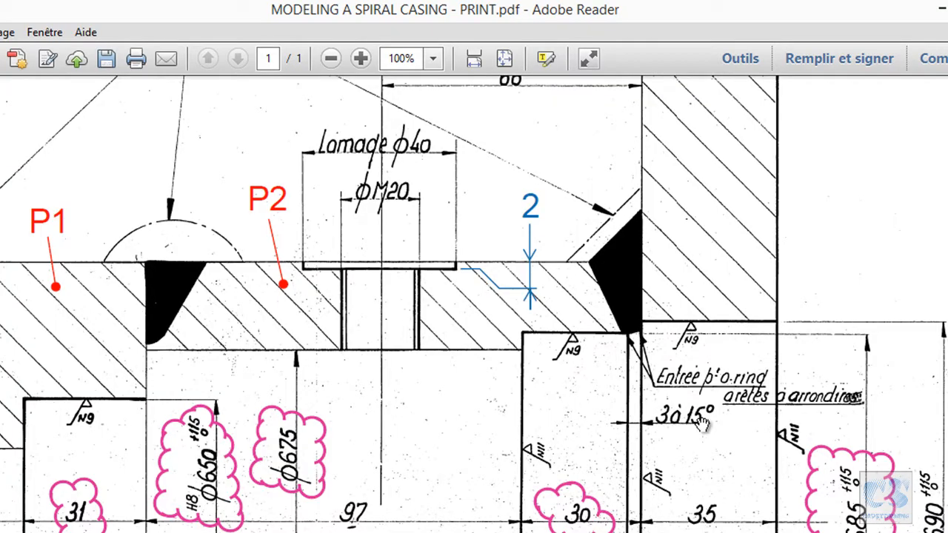
{"action": "key", "text": "alt+Tab"}
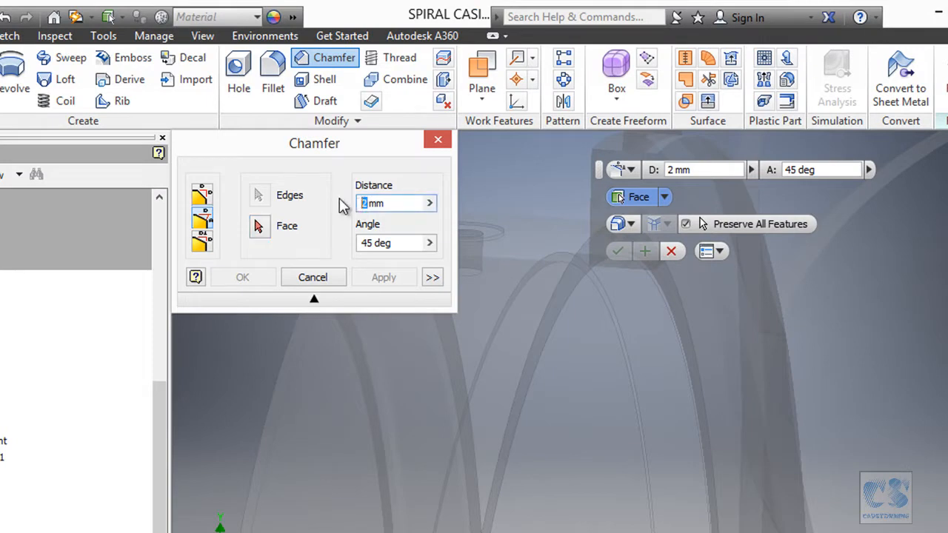
{"action": "left_click", "coordinate": [368, 243]}
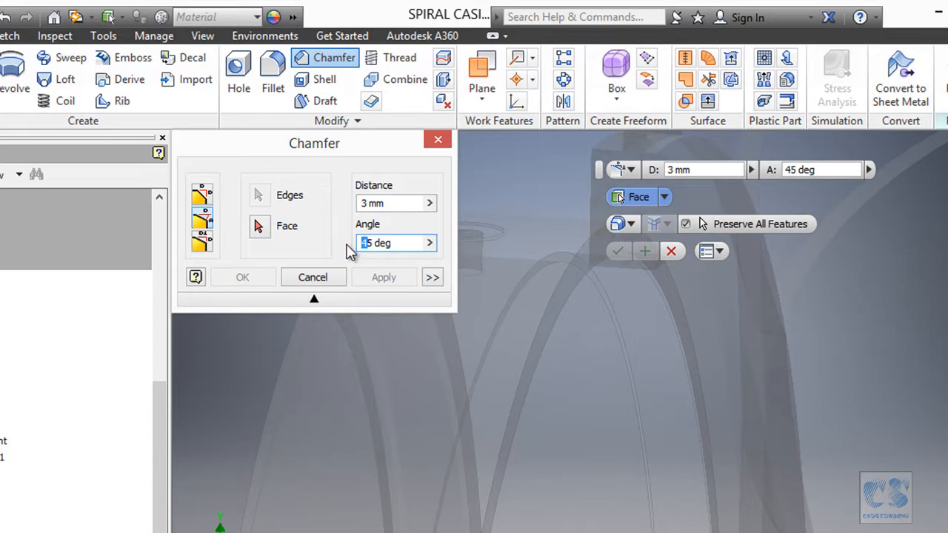
{"action": "left_click", "coordinate": [380, 210]}
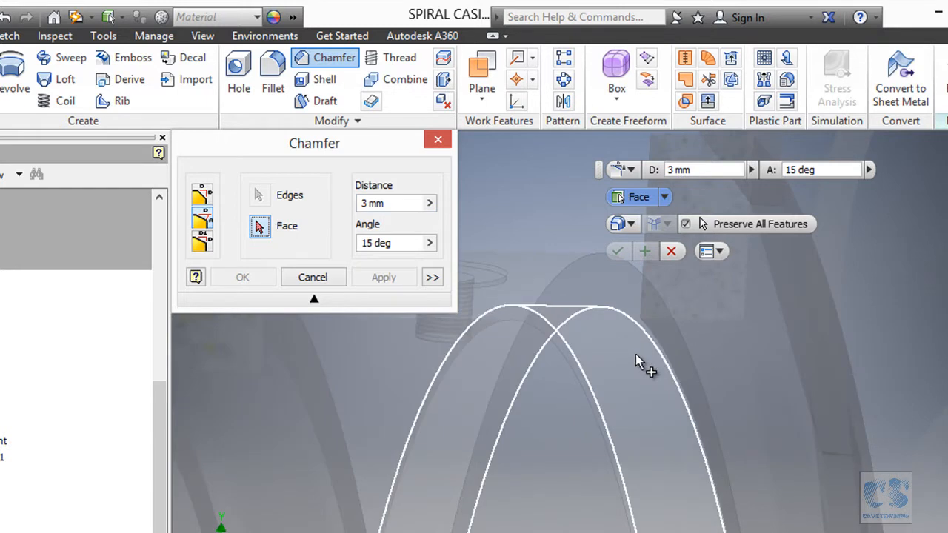
- Apply the chamfer to the recess's inner cylindrical face and its open-end edge, and return to the spiral casing assembly
{"action": "left_click", "coordinate": [635, 354]}
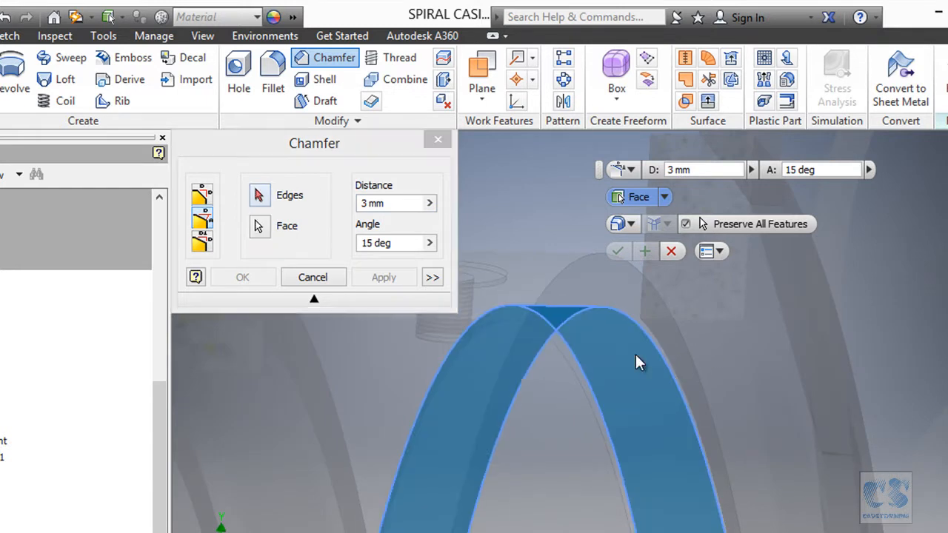
{"action": "left_click", "coordinate": [259, 197]}
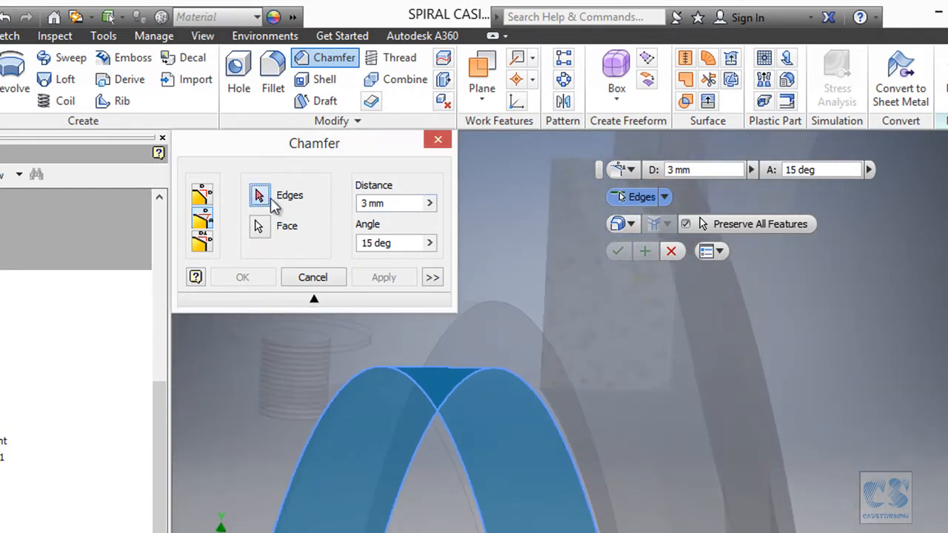
{"action": "left_click", "coordinate": [511, 375]}
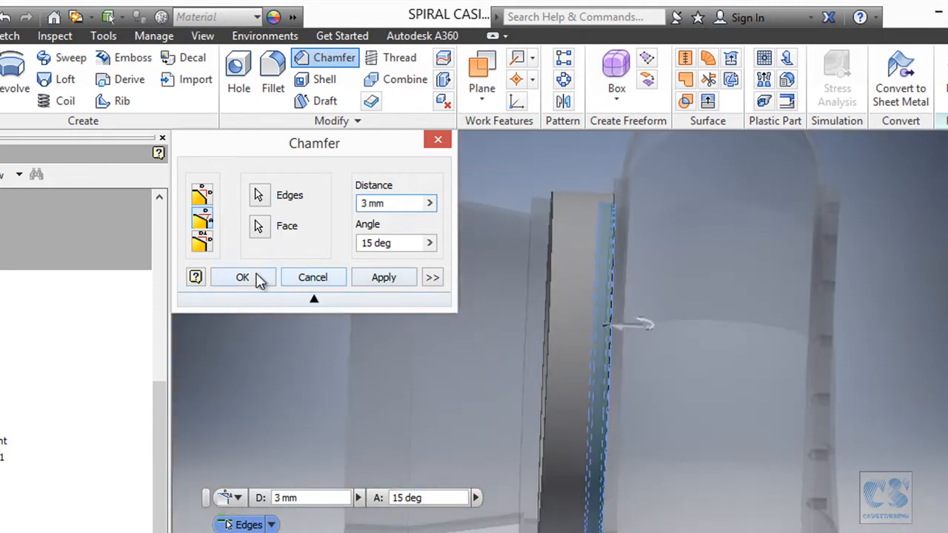
{"action": "left_click", "coordinate": [248, 277]}
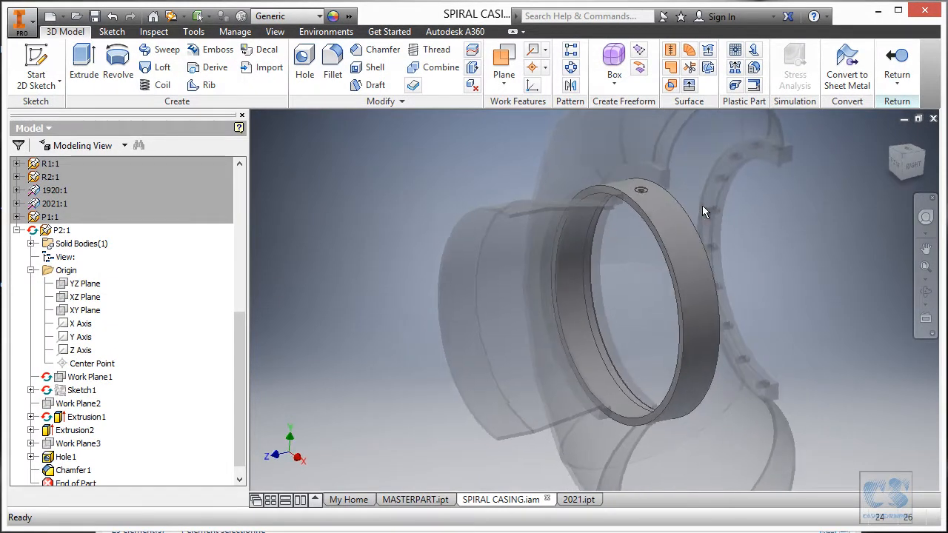
{"action": "left_click", "coordinate": [899, 59]}
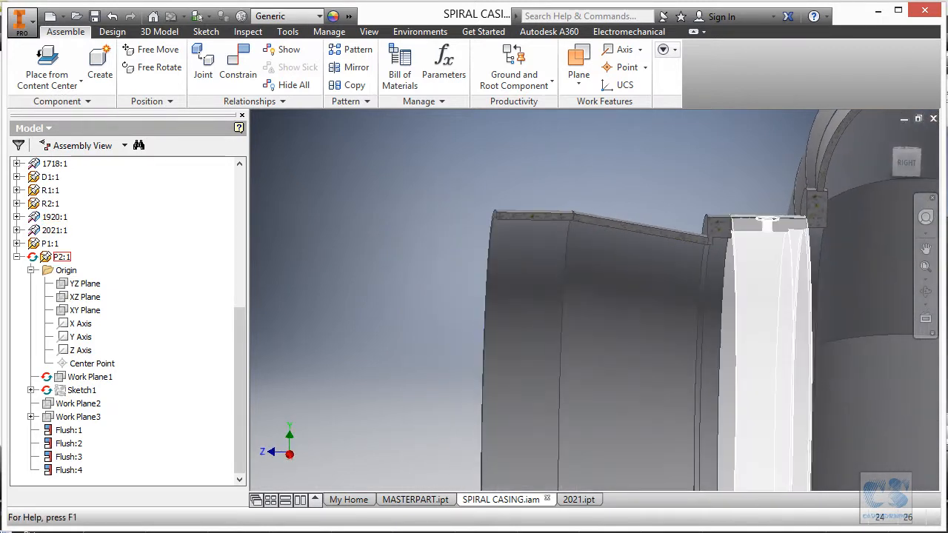
- Examine flange parts F1 and F2 on the PDF print, including their diameters, thicknesses and position on 1920
{"action": "key", "text": "alt+Tab"}
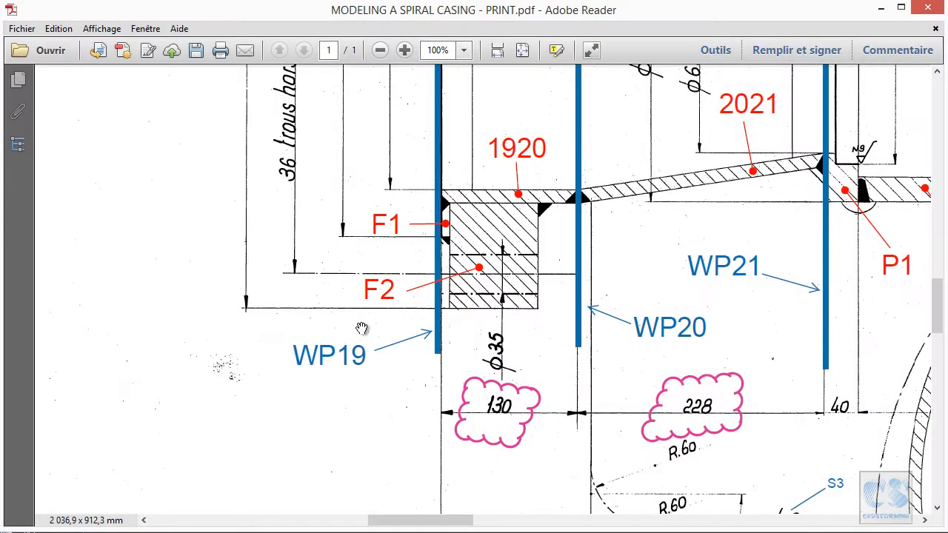
{"action": "scroll", "coordinate": [321, 249], "scroll_direction": "down", "scroll_amount": 1, "text": "ctrl"}
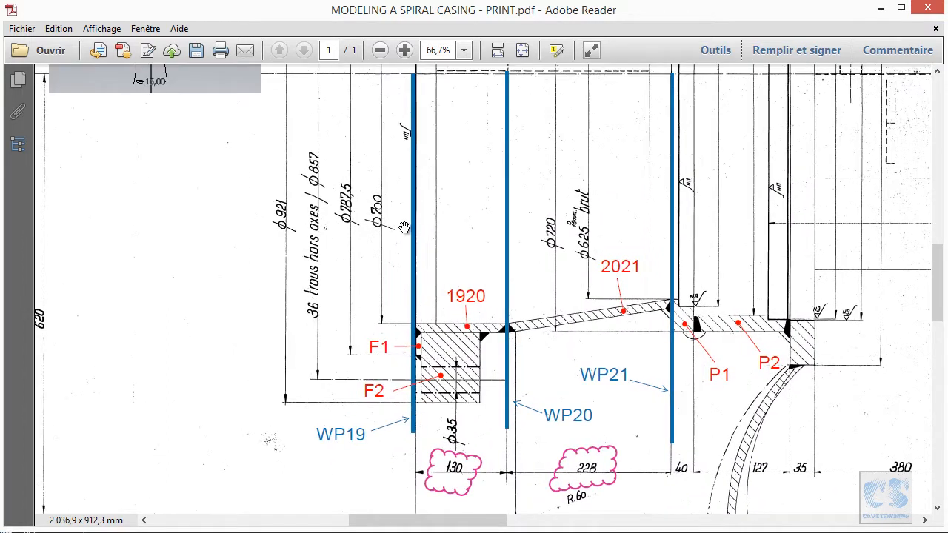
{"action": "scroll", "coordinate": [444, 335], "scroll_direction": "up", "scroll_amount": 1, "text": "ctrl"}
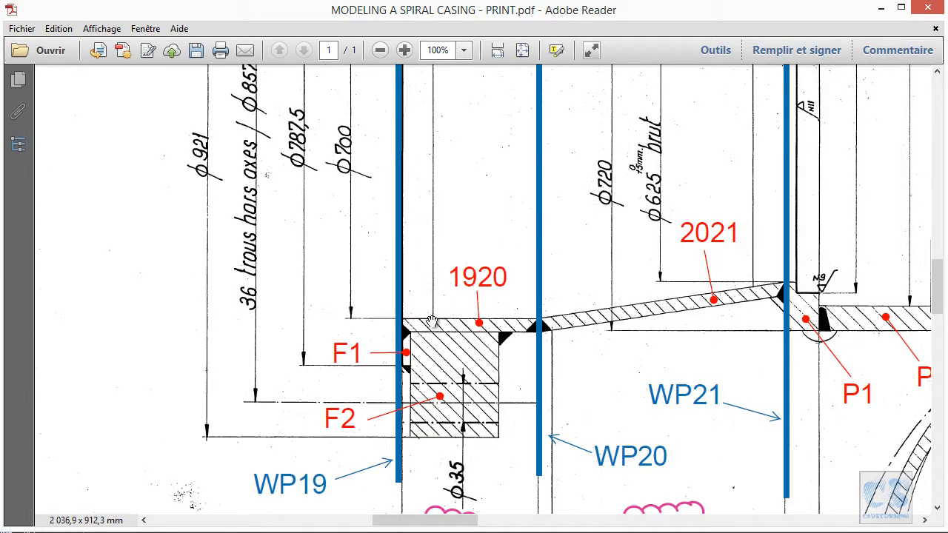
{"action": "scroll", "coordinate": [357, 289], "scroll_direction": "down", "scroll_amount": 2, "text": "ctrl"}
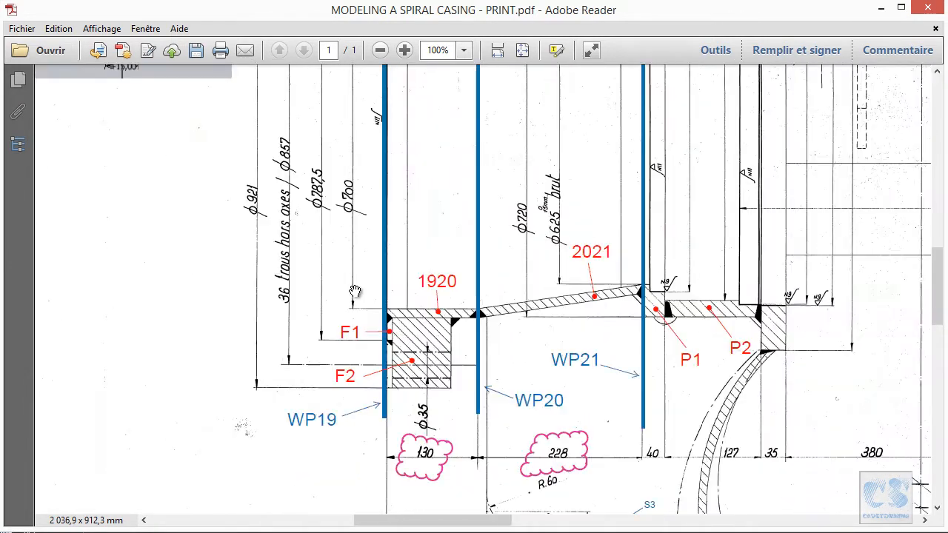
{"action": "scroll", "coordinate": [352, 297], "scroll_direction": "down", "scroll_amount": 1, "text": "ctrl"}
{"action": "scroll", "coordinate": [348, 311], "scroll_direction": "up", "scroll_amount": 2, "text": "ctrl"}
{"action": "left_click", "coordinate": [358, 323]}
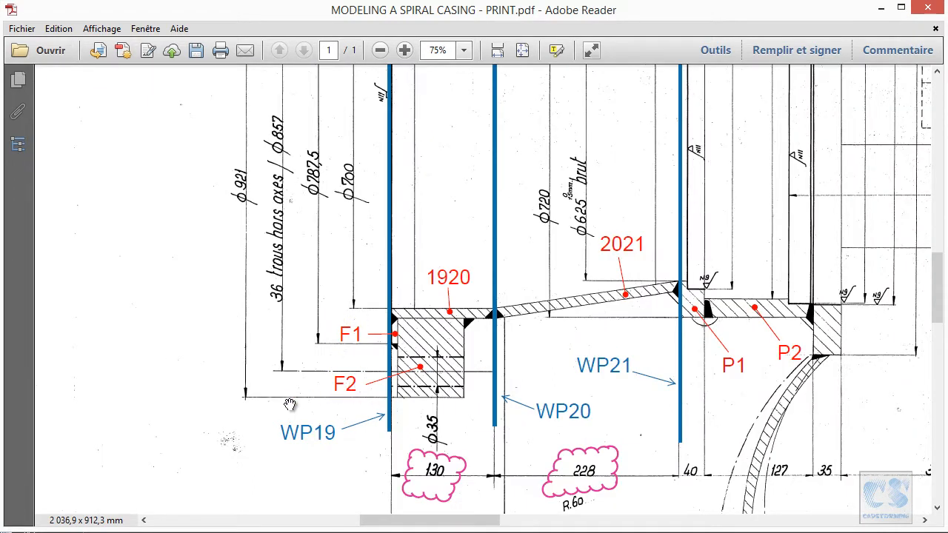
{"action": "scroll", "coordinate": [364, 367], "scroll_direction": "down", "scroll_amount": 5, "text": "ctrl"}
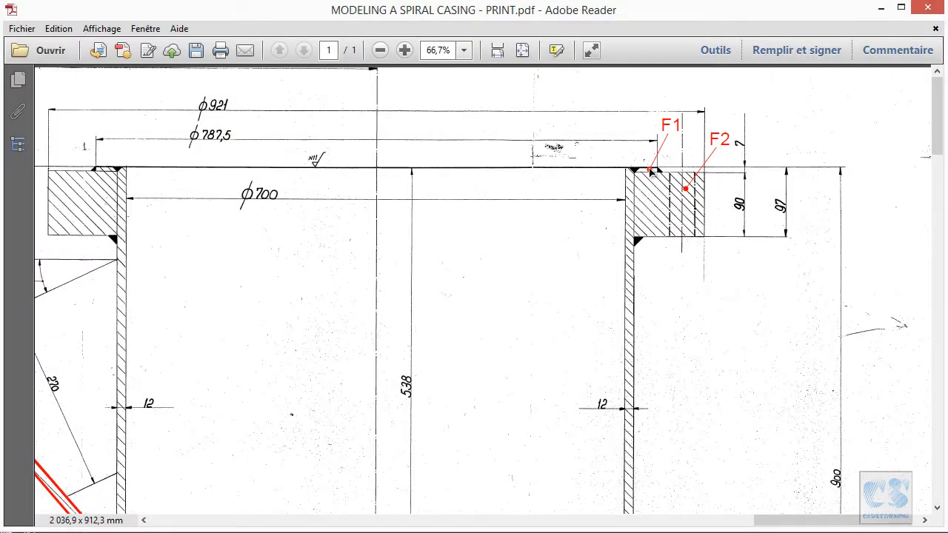
{"action": "scroll", "coordinate": [770, 174], "scroll_direction": "down", "scroll_amount": 5, "text": "ctrl"}
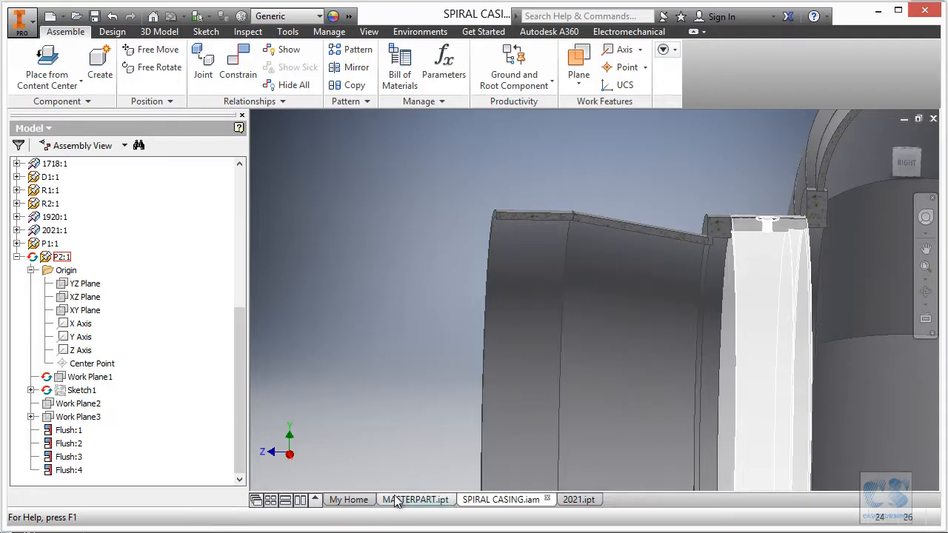
- Switch to the MASTERPART.ipt document containing the outlet sketches
{"action": "left_click", "coordinate": [398, 500]}
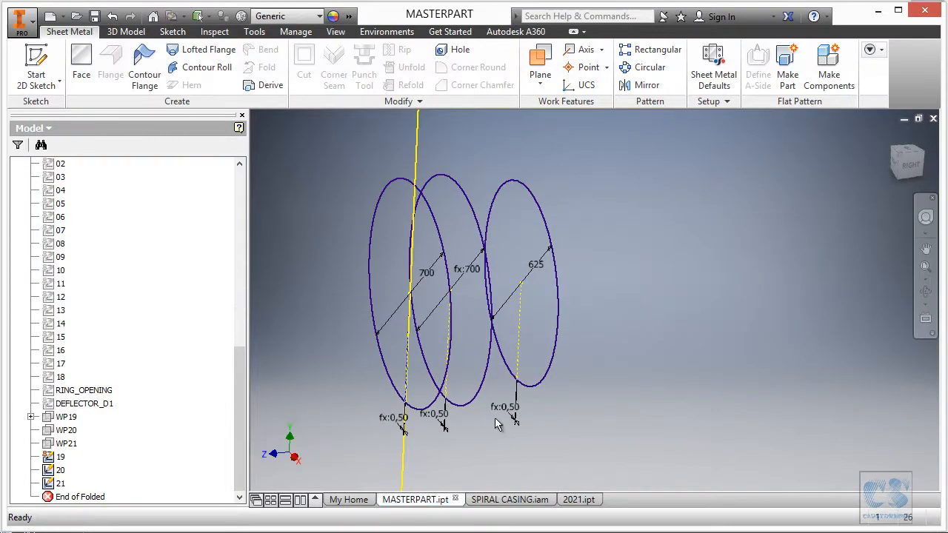
{"action": "middle_click_drag", "start_coordinate": [688, 266], "coordinate": [406, 180], "text": "shift"}
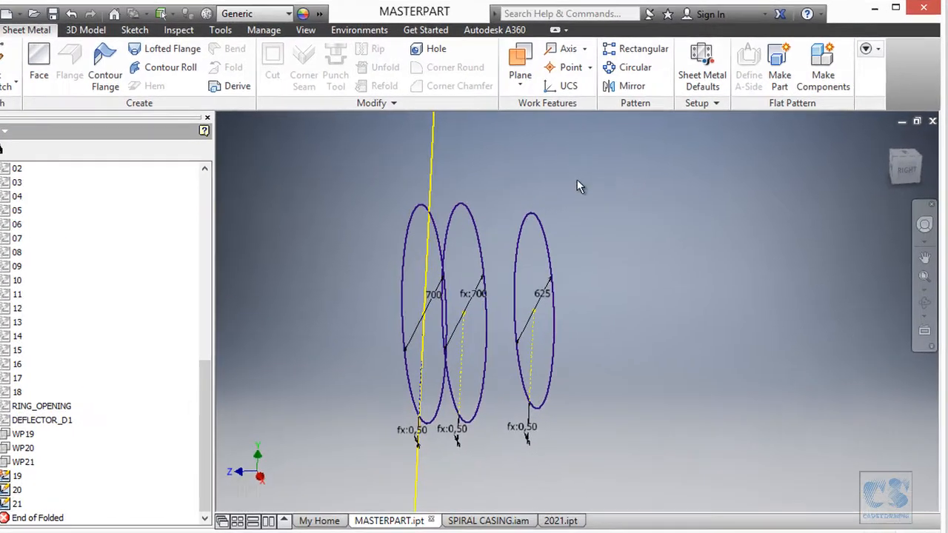
{"action": "right_click", "coordinate": [594, 175]}
{"action": "left_click", "coordinate": [522, 251]}
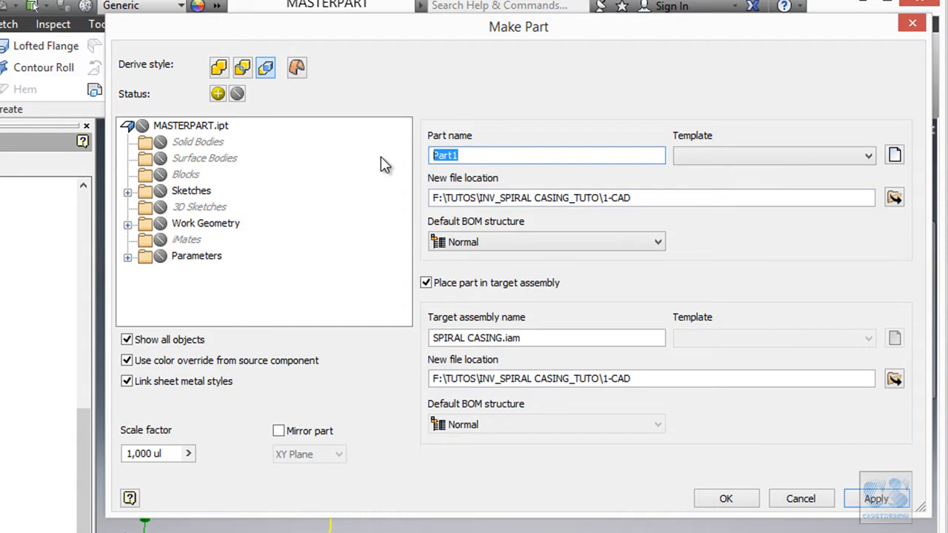
{"action": "type", "text": "F1"}
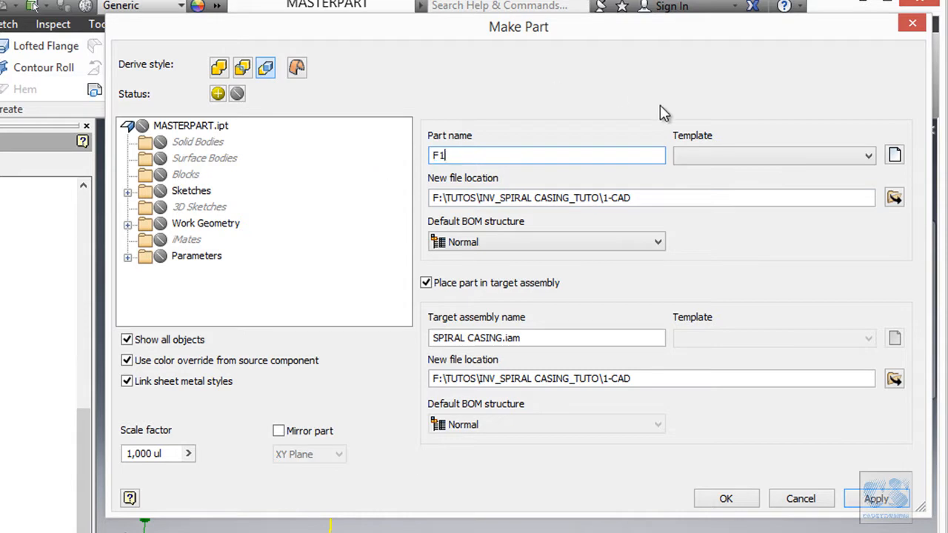
{"action": "left_click", "coordinate": [715, 159]}
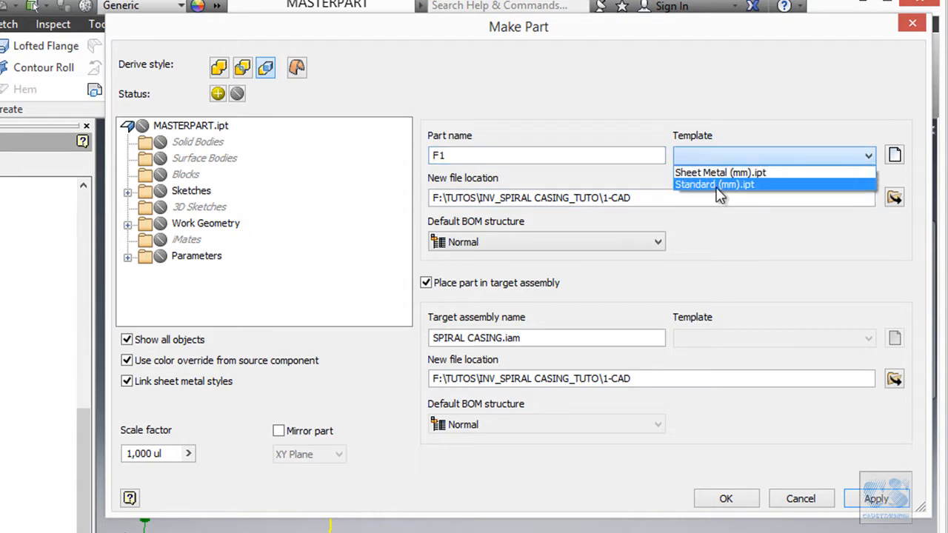
{"action": "left_click", "coordinate": [716, 185]}
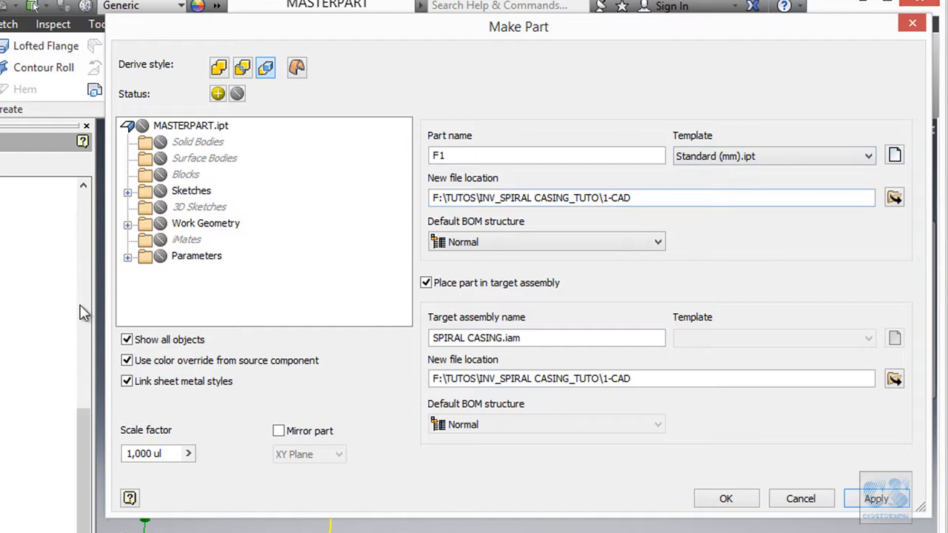
{"action": "left_click", "coordinate": [128, 258]}
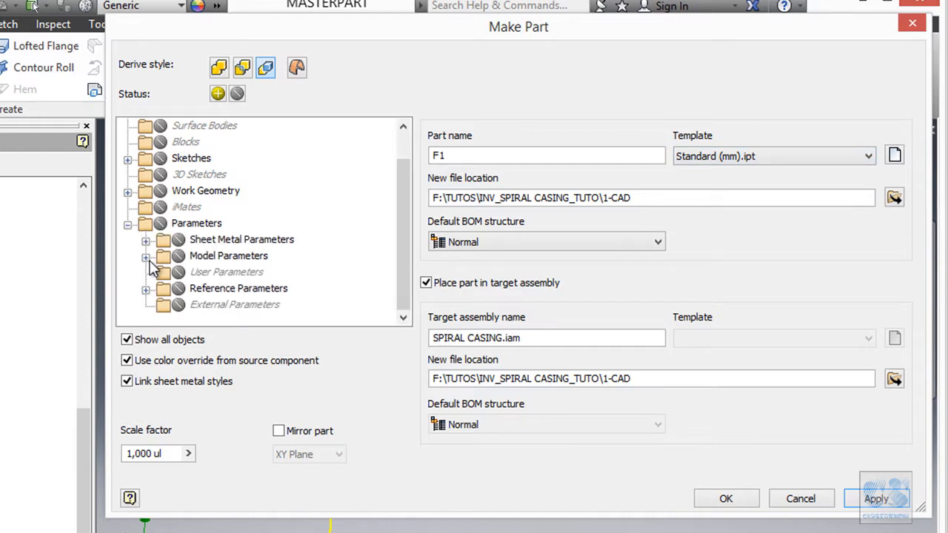
{"action": "left_click", "coordinate": [146, 257]}
{"action": "scroll", "coordinate": [311, 192], "scroll_direction": "down", "scroll_amount": 13}
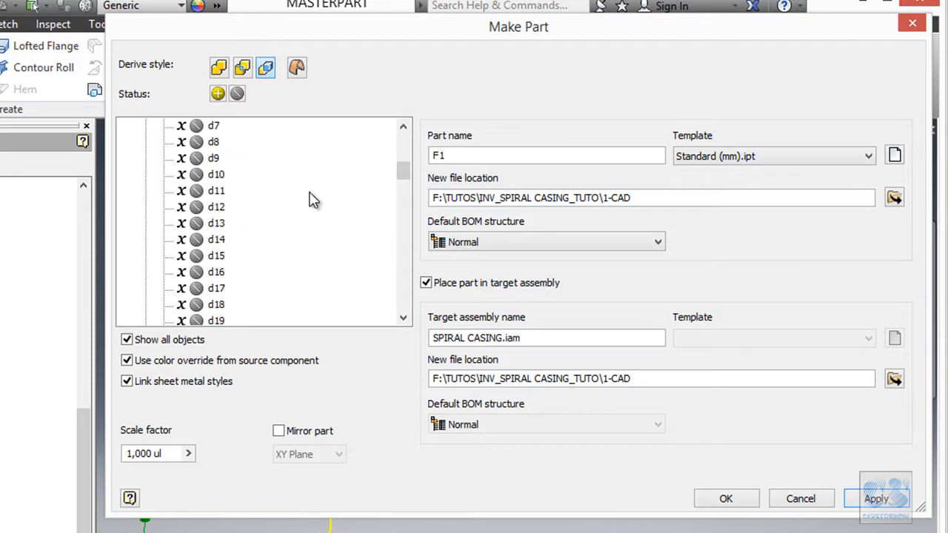
{"action": "left_click_drag", "start_coordinate": [404, 190], "coordinate": [403, 302]}
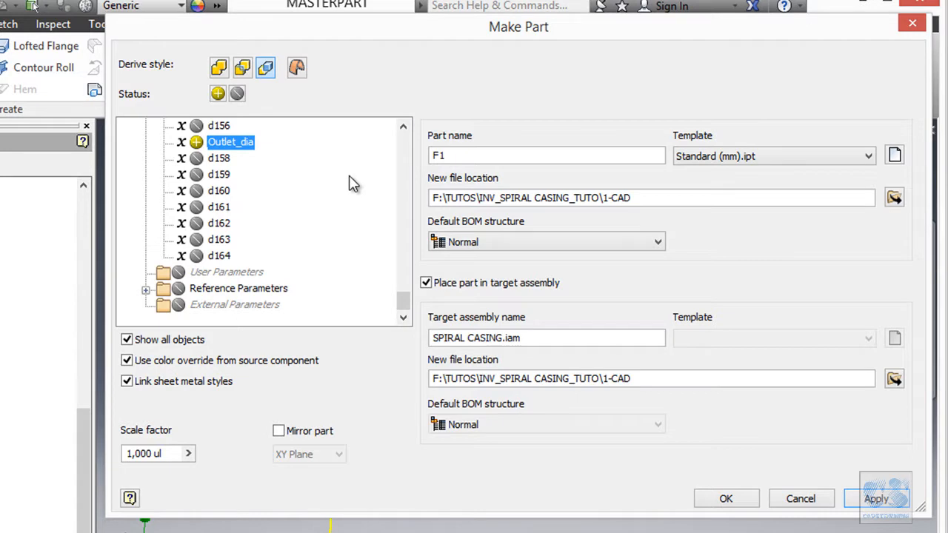
{"action": "left_click", "coordinate": [196, 141]}
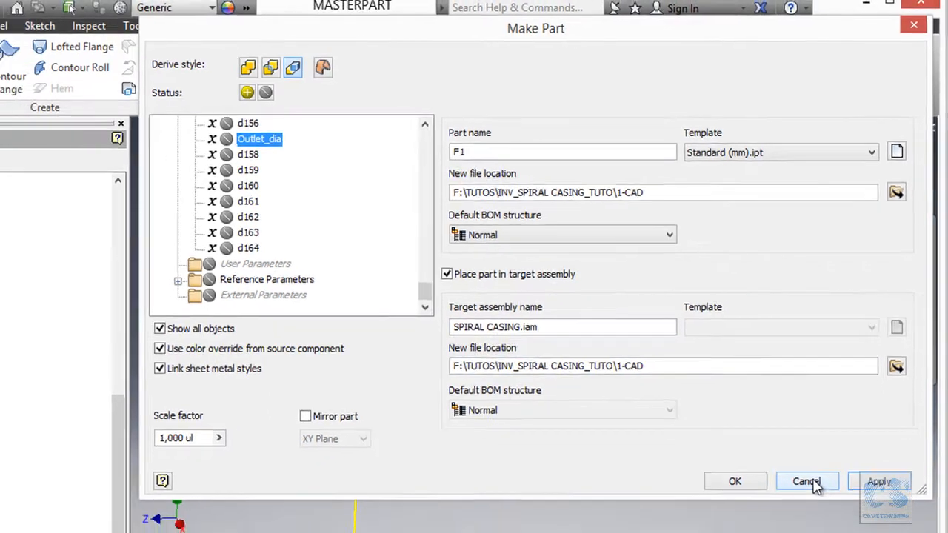
{"action": "left_click", "coordinate": [802, 499]}
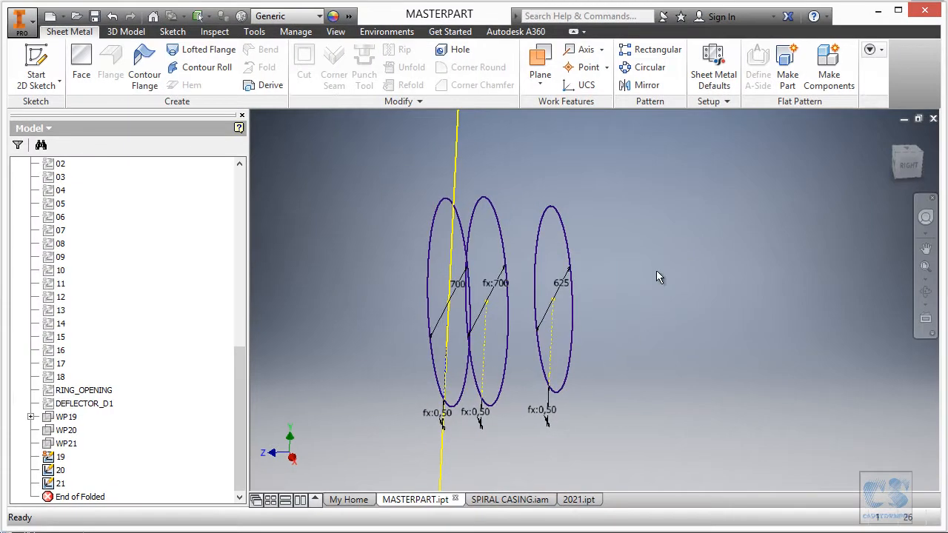
- Rename model parameter d110, the 700 mm inlet diameter, to Inlet_dia in the master part's parameters
{"action": "right_click", "coordinate": [655, 260]}
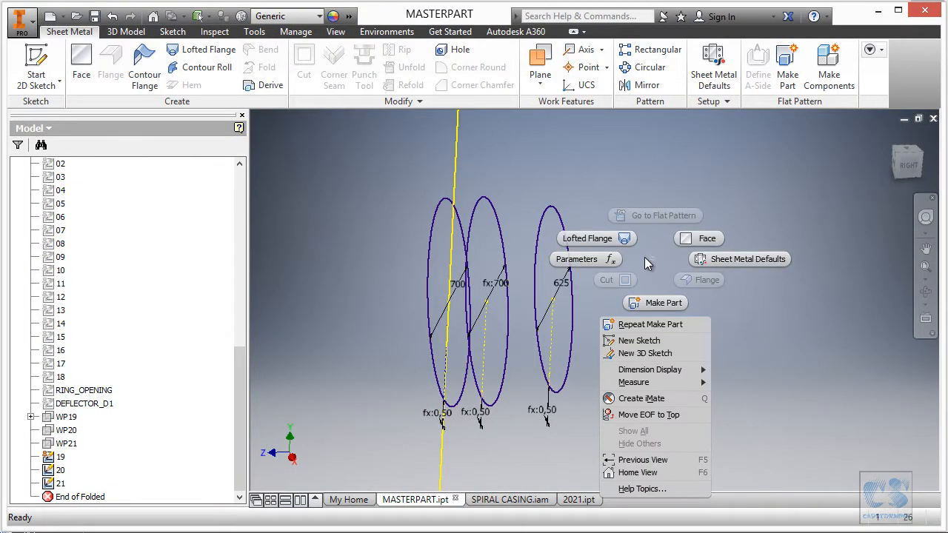
{"action": "left_click", "coordinate": [608, 261]}
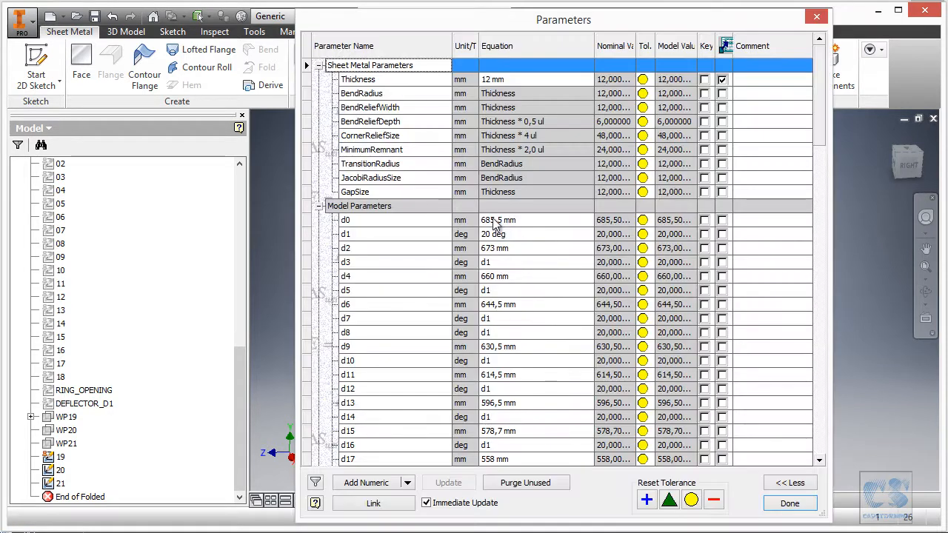
{"action": "scroll", "coordinate": [453, 283], "scroll_direction": "down", "scroll_amount": 4}
{"action": "left_click_drag", "start_coordinate": [820, 151], "coordinate": [820, 452]}
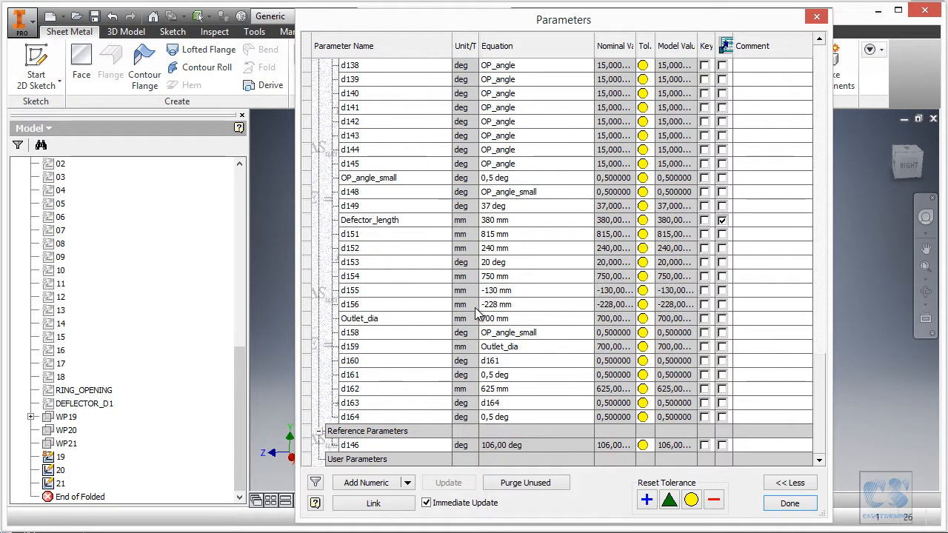
{"action": "scroll", "coordinate": [468, 297], "scroll_direction": "up", "scroll_amount": 5}
{"action": "scroll", "coordinate": [468, 296], "scroll_direction": "up", "scroll_amount": 8}
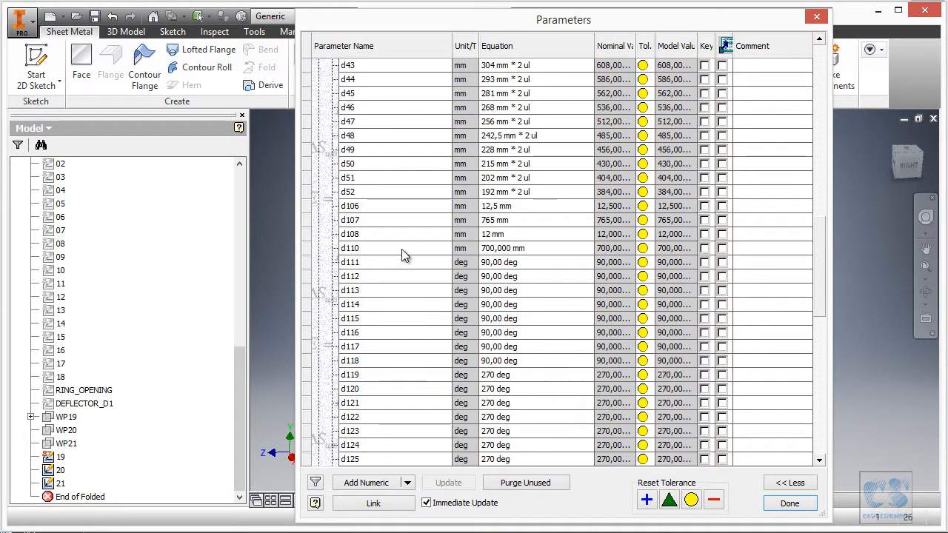
{"action": "left_click", "coordinate": [401, 249]}
{"action": "left_click_drag", "start_coordinate": [647, 27], "coordinate": [626, 45]}
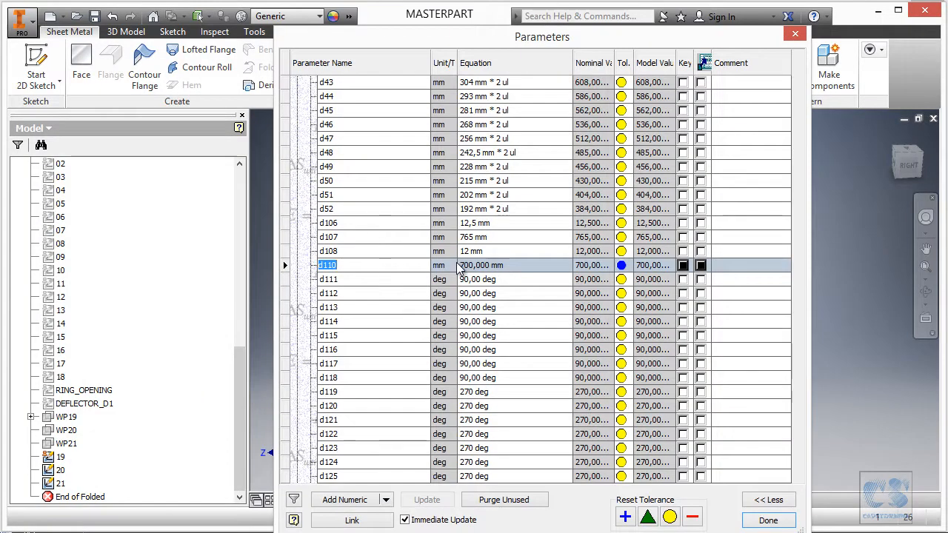
{"action": "type", "text": "Inlet_dia"}
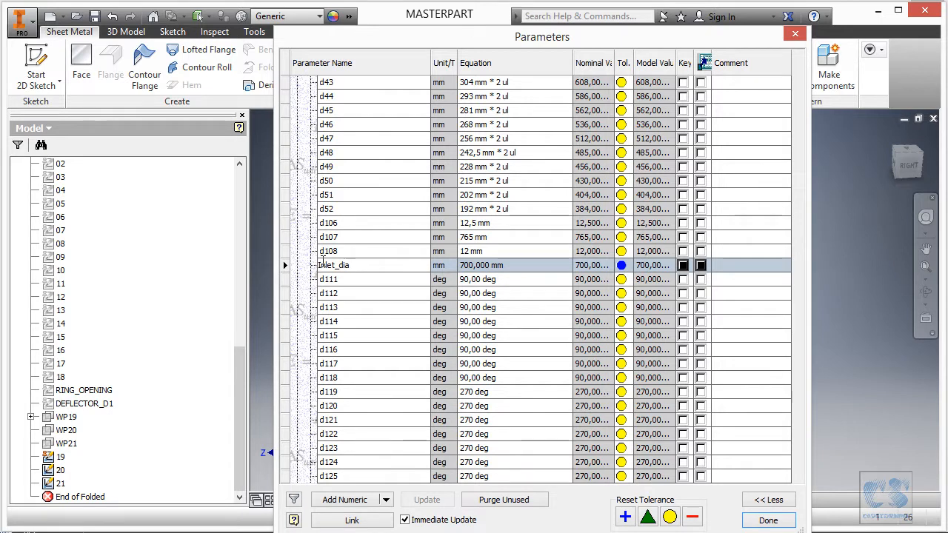
{"action": "left_click", "coordinate": [370, 267]}
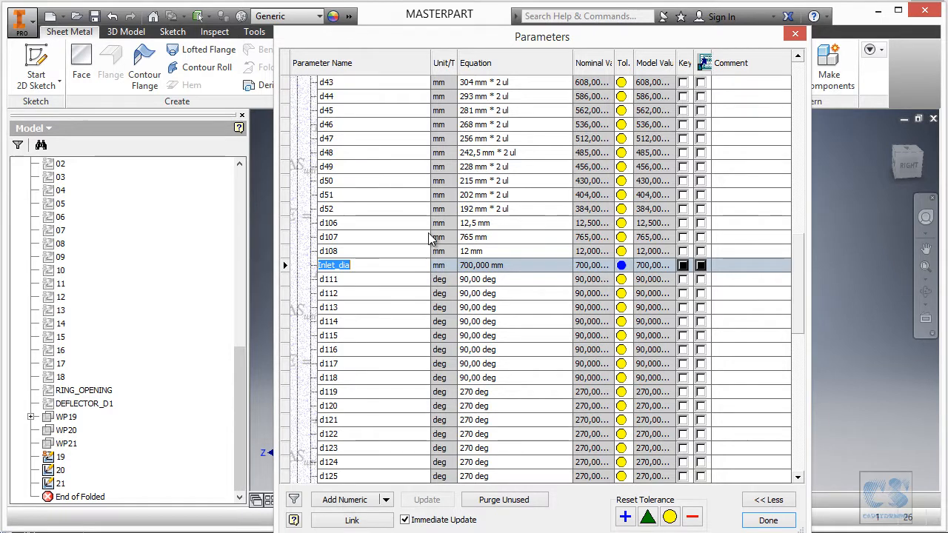
- Link the Outlet_dia parameter to the inlet by setting its equation to Inlet_dia, and close the parameters
{"action": "scroll", "coordinate": [434, 244], "scroll_direction": "down", "scroll_amount": 10}
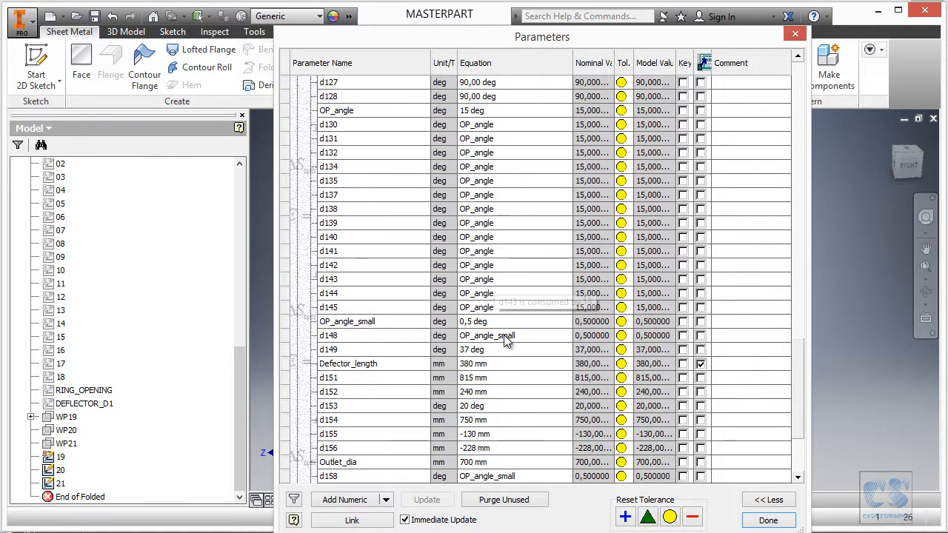
{"action": "scroll", "coordinate": [474, 363], "scroll_direction": "down", "scroll_amount": 2}
{"action": "left_click", "coordinate": [478, 378]}
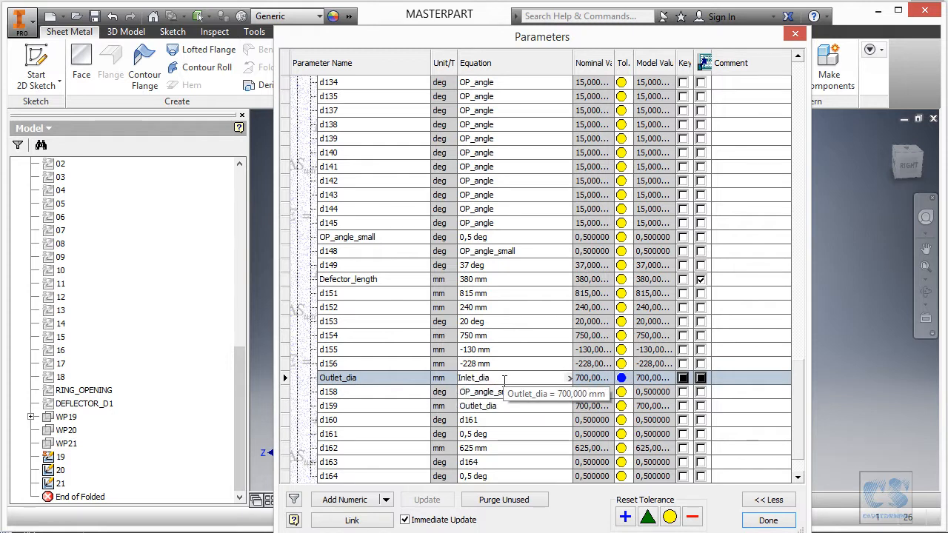
{"action": "key", "text": "Return"}
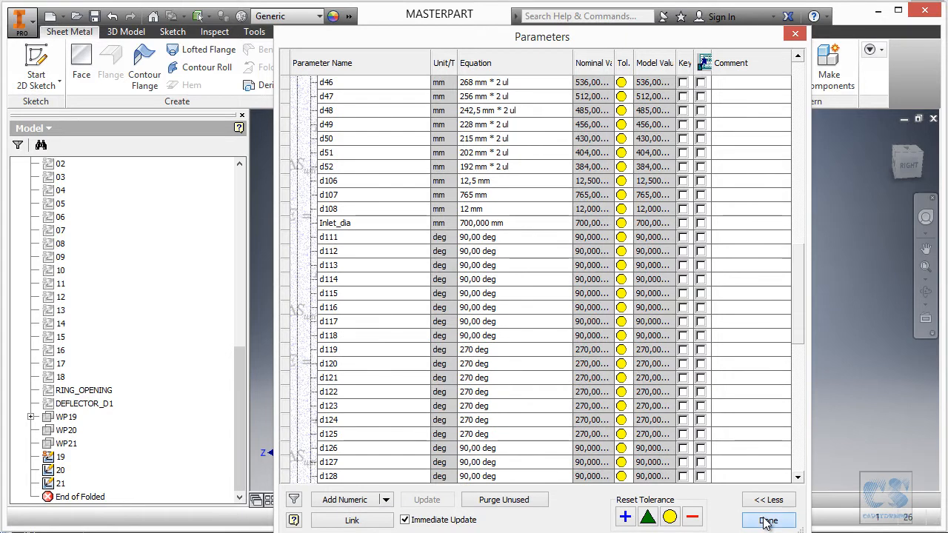
{"action": "left_click", "coordinate": [768, 521]}
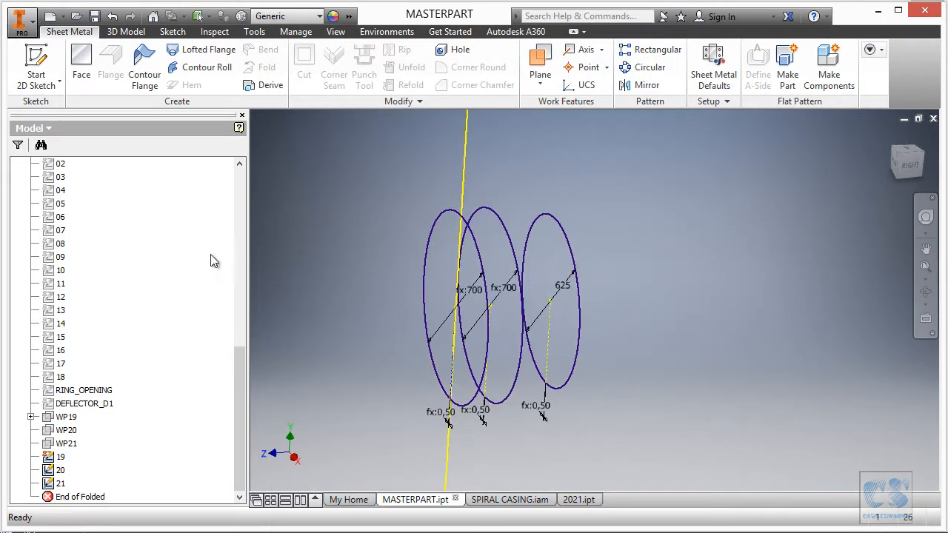
- Display the CENTERLINE sketch, open it to inspect its dimensions, and leave the sketch
{"action": "left_click_drag", "start_coordinate": [242, 365], "coordinate": [238, 185]}
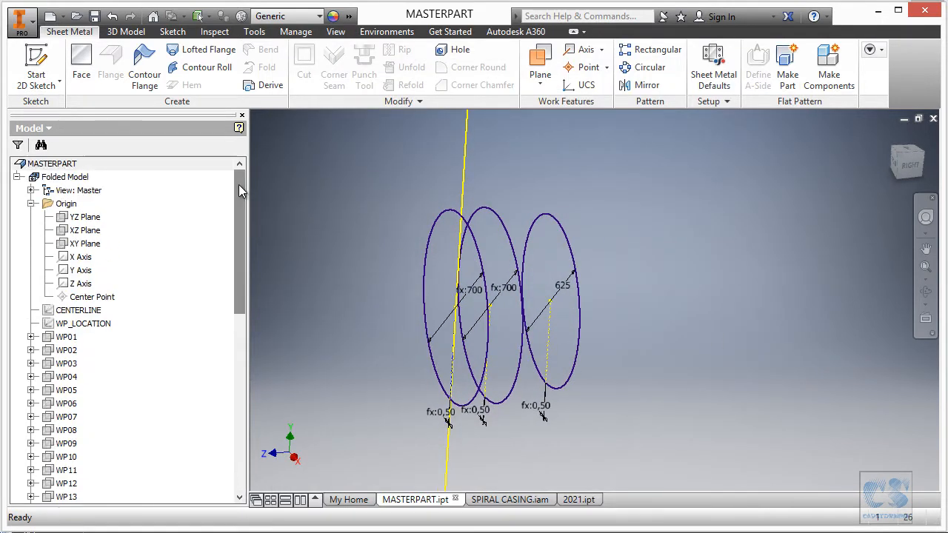
{"action": "right_click", "coordinate": [96, 311]}
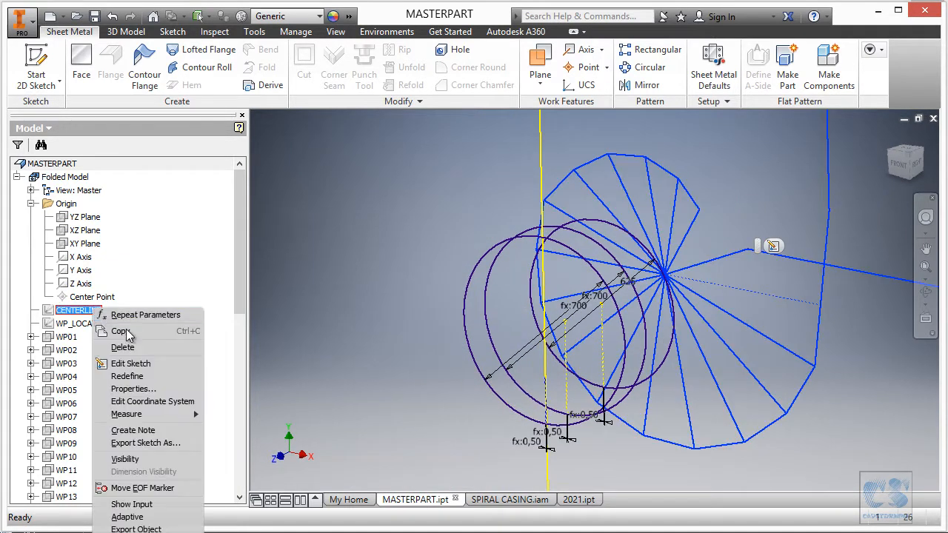
{"action": "left_click", "coordinate": [152, 459]}
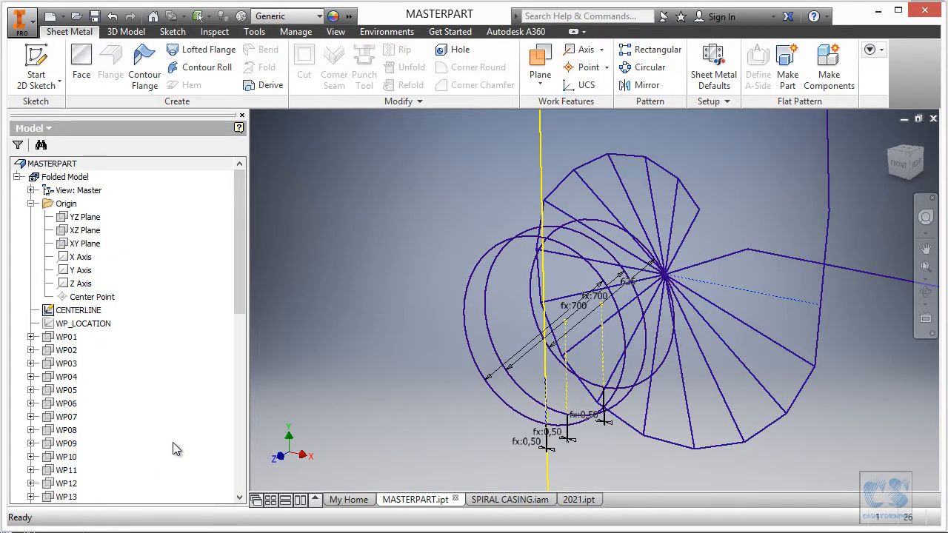
{"action": "left_click", "coordinate": [685, 298]}
{"action": "left_click", "coordinate": [730, 288]}
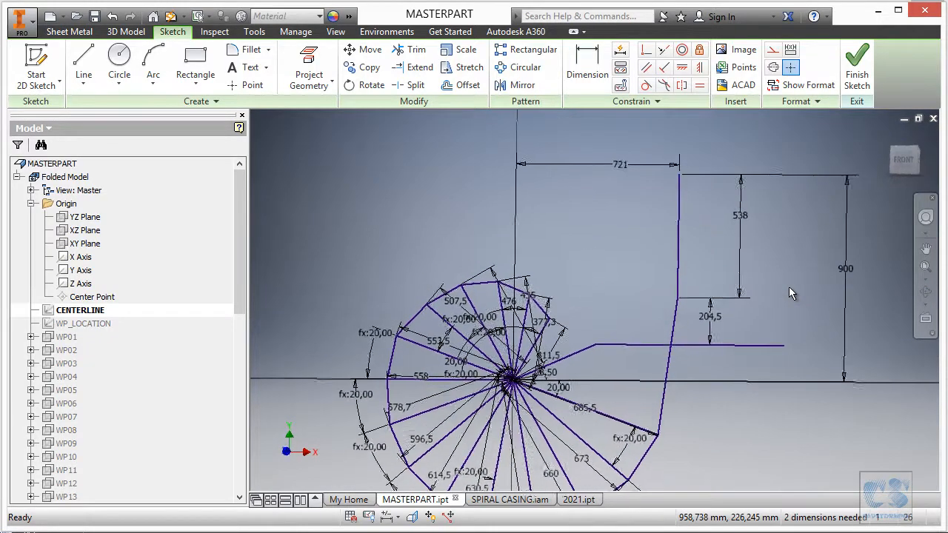
{"action": "left_click", "coordinate": [857, 71]}
- Display the WP_LOCATION sketch and open it for editing
{"action": "right_click", "coordinate": [83, 318]}
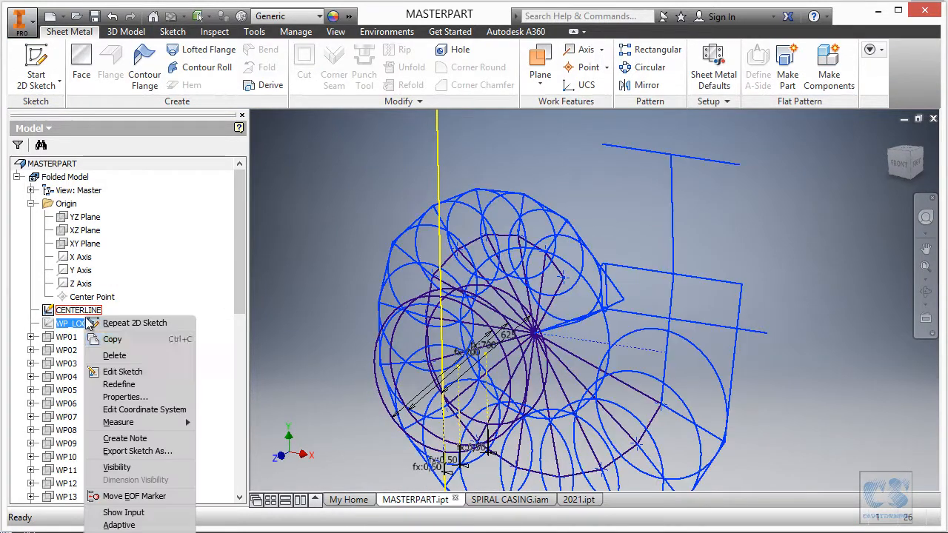
{"action": "left_click", "coordinate": [116, 467]}
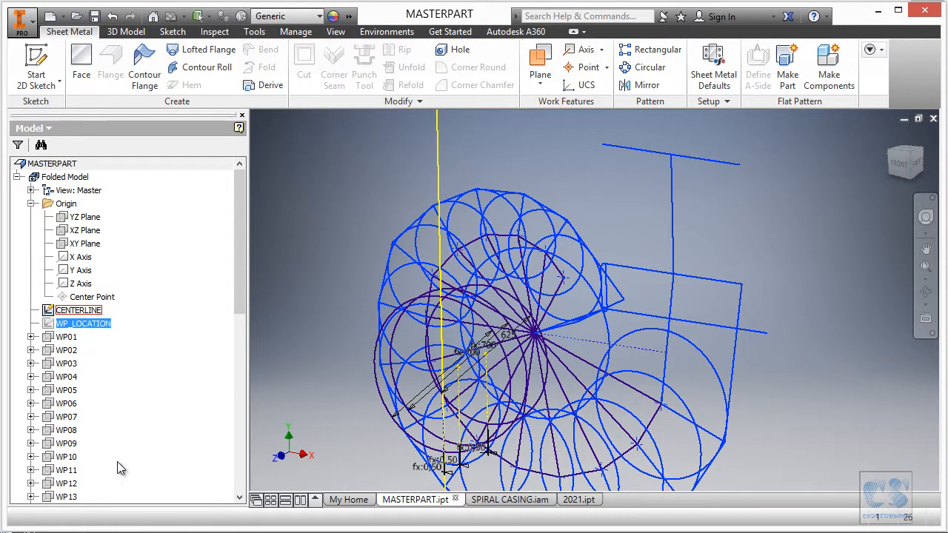
{"action": "left_click", "coordinate": [90, 326]}
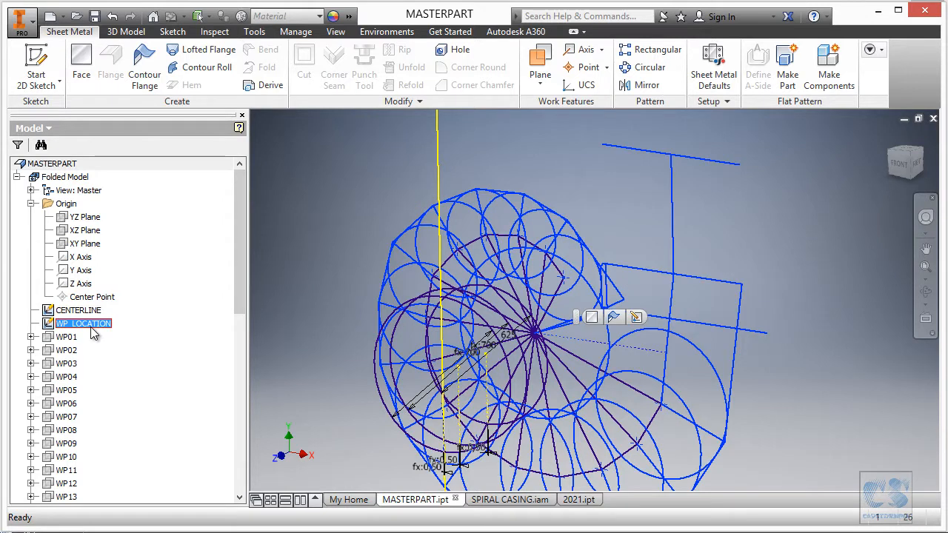
{"action": "left_click", "coordinate": [90, 326]}
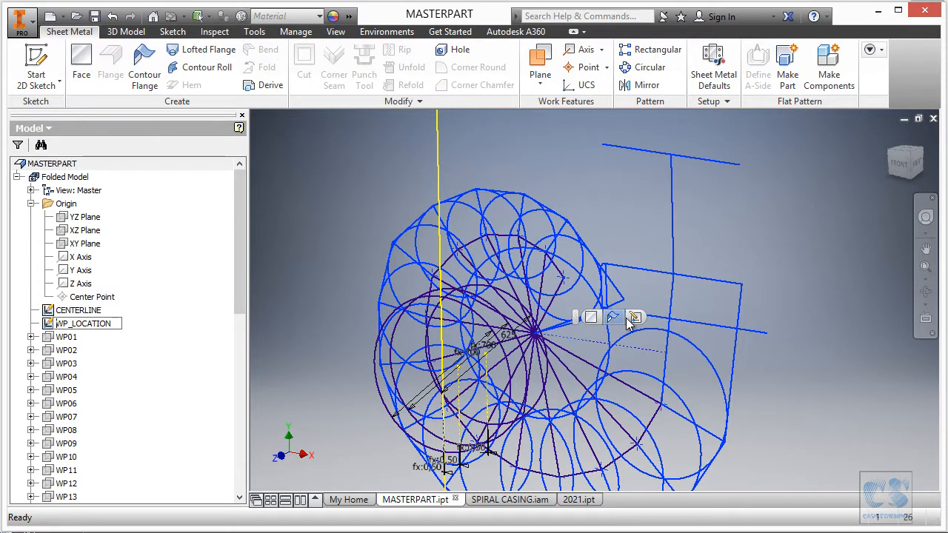
{"action": "left_click", "coordinate": [629, 318]}
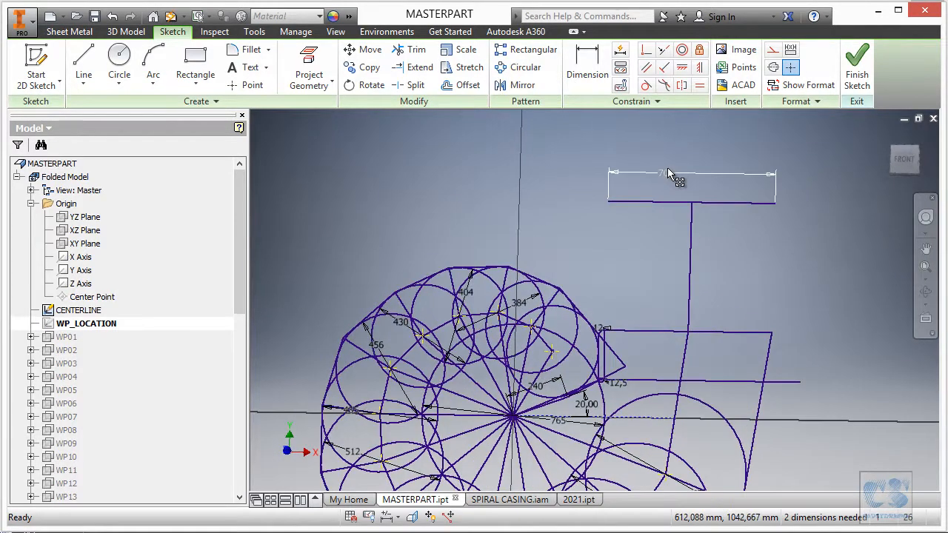
- Check which parameter drives the 700 mm dimension on the inlet line, and leave the sketch
{"action": "right_click", "coordinate": [667, 172]}
{"action": "key", "text": "Escape"}
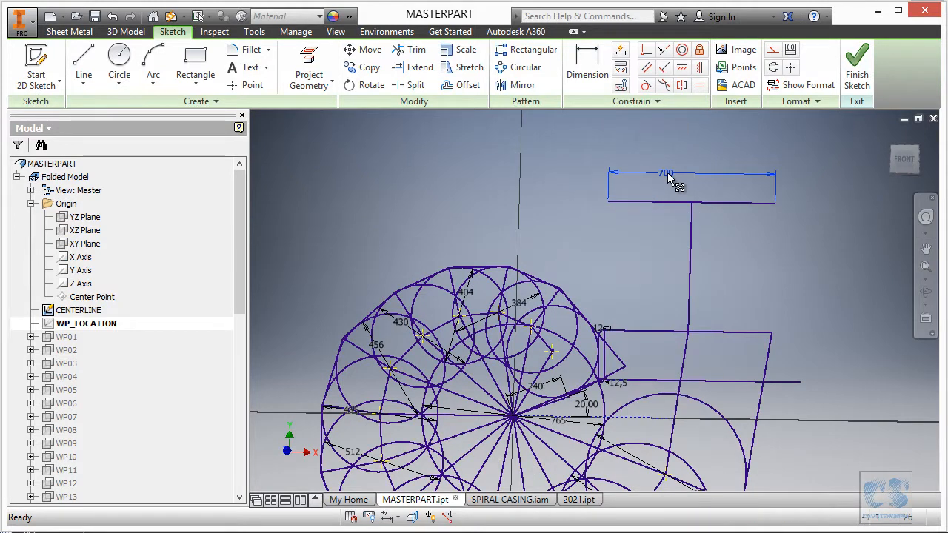
{"action": "double_click", "coordinate": [667, 175]}
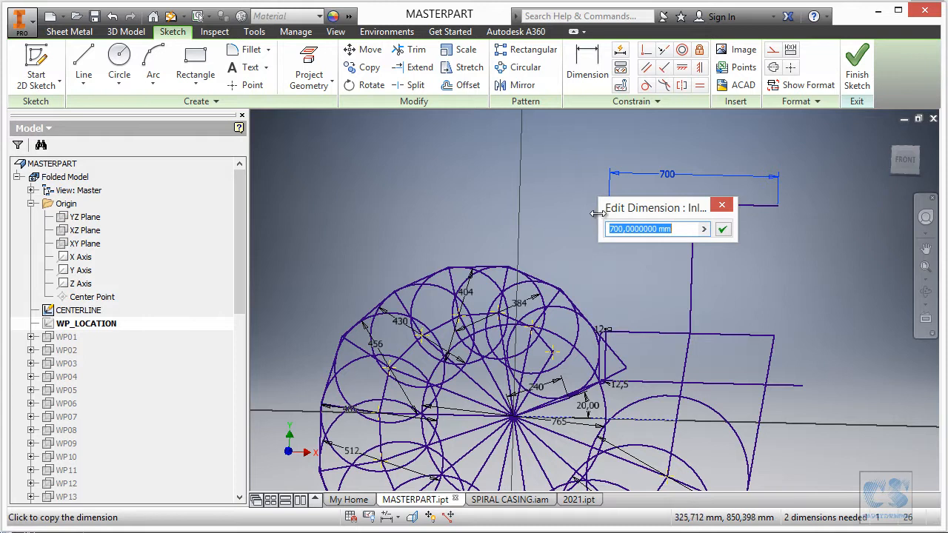
{"action": "left_click_drag", "start_coordinate": [599, 215], "coordinate": [538, 213]}
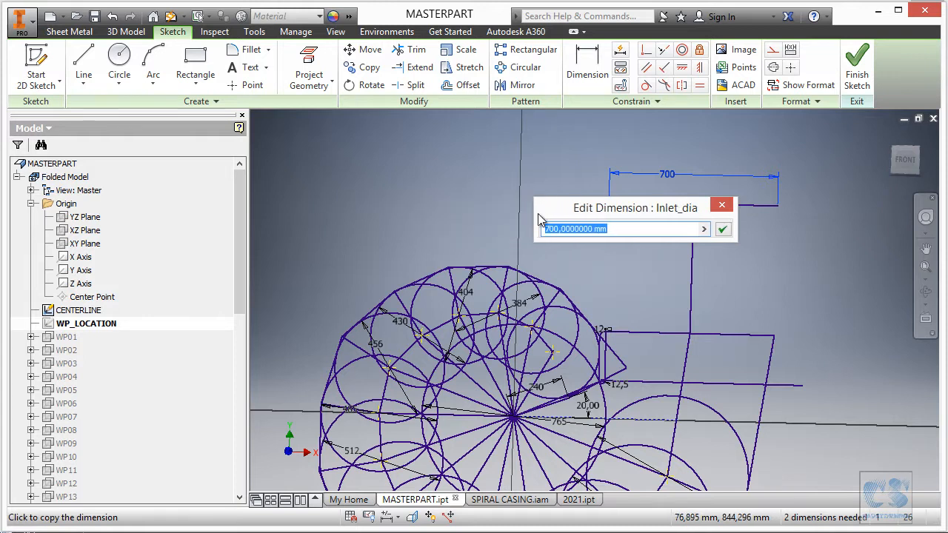
{"action": "left_click", "coordinate": [723, 229]}
{"action": "left_click", "coordinate": [858, 71]}
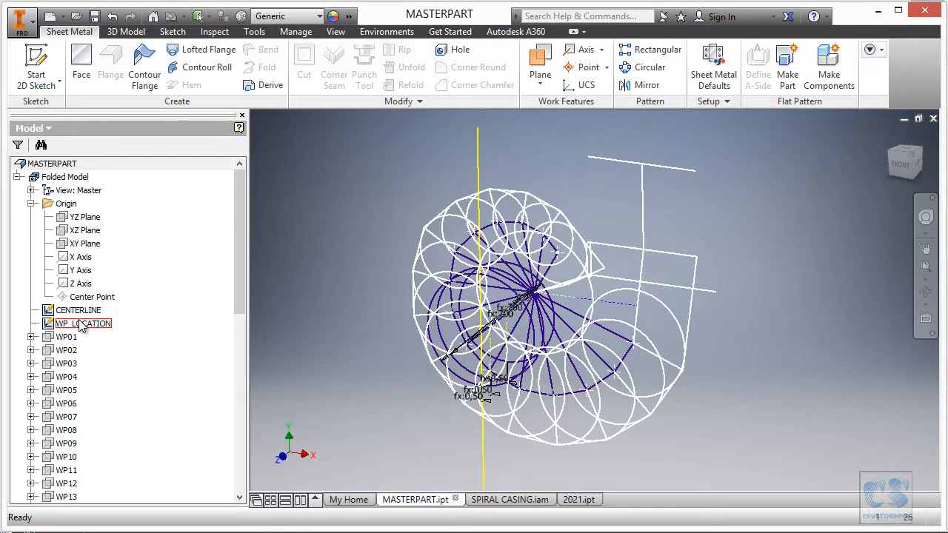
- Hide the WP_LOCATION and CENTERLINE sketches in the master part
{"action": "right_click", "coordinate": [80, 324]}
{"action": "left_click", "coordinate": [112, 470]}
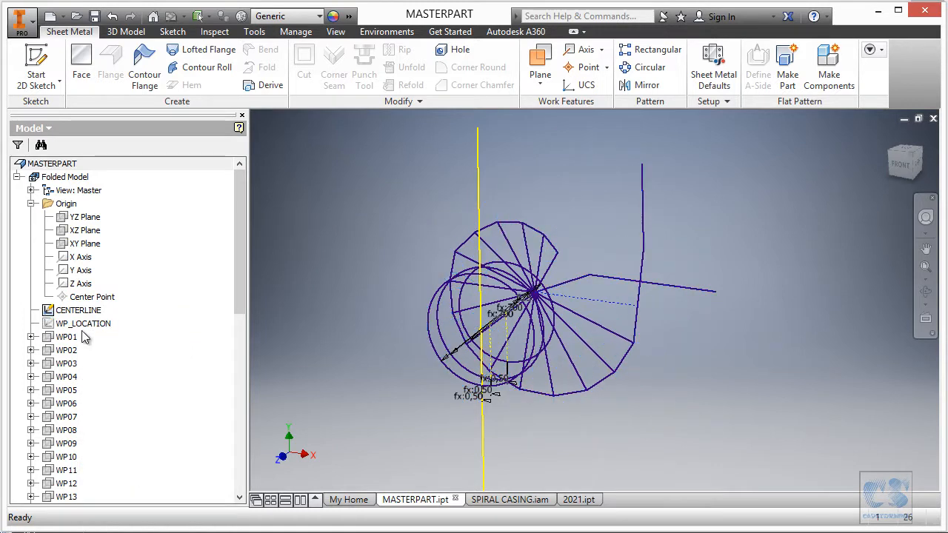
{"action": "right_click", "coordinate": [80, 311]}
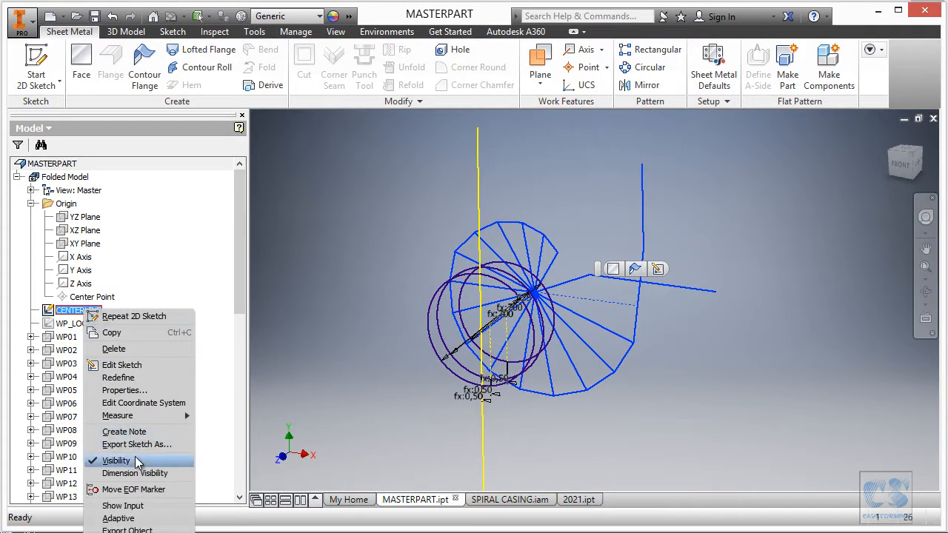
{"action": "left_click", "coordinate": [116, 461]}
- Start a derived part with Make Part, go through the model parameters to derive, and disable linking of sheet metal styles
{"action": "right_click", "coordinate": [663, 209]}
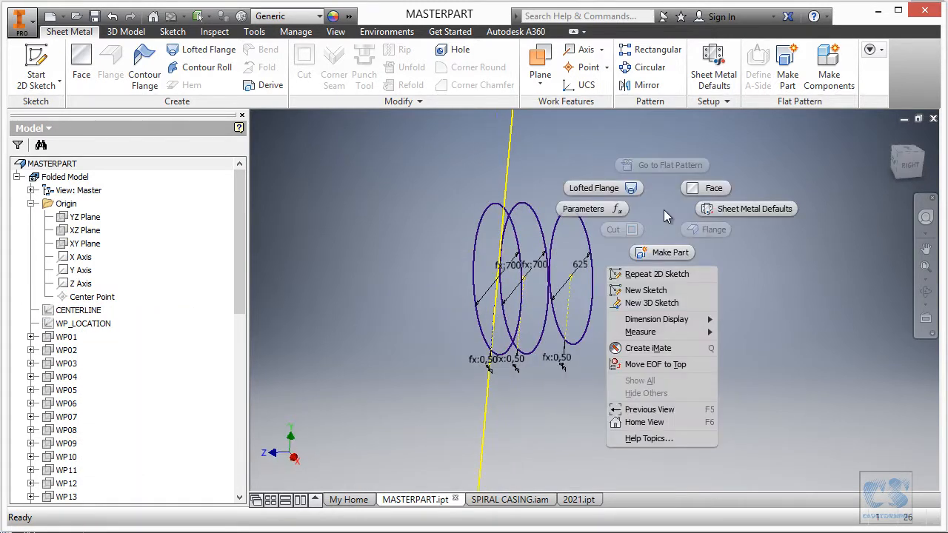
{"action": "left_click", "coordinate": [675, 255]}
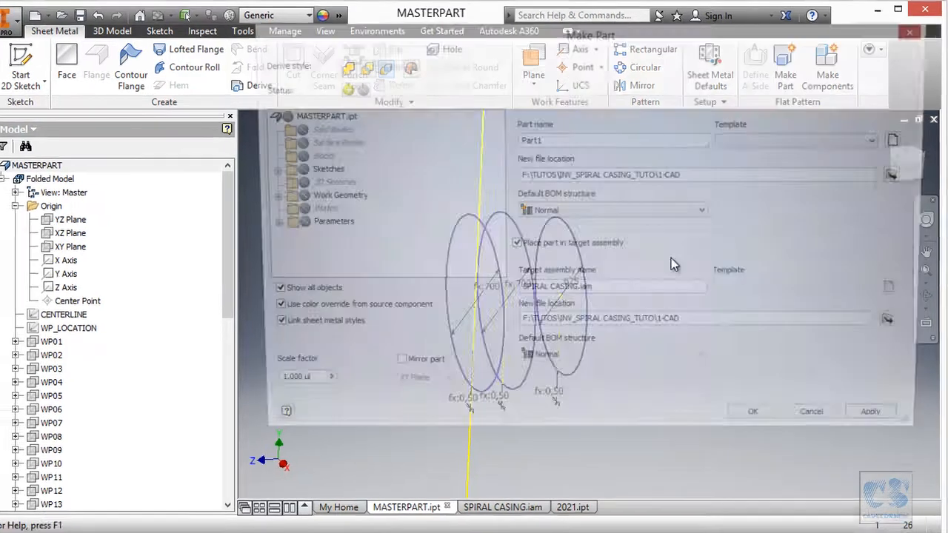
{"action": "left_click", "coordinate": [265, 231]}
{"action": "left_click", "coordinate": [154, 259]}
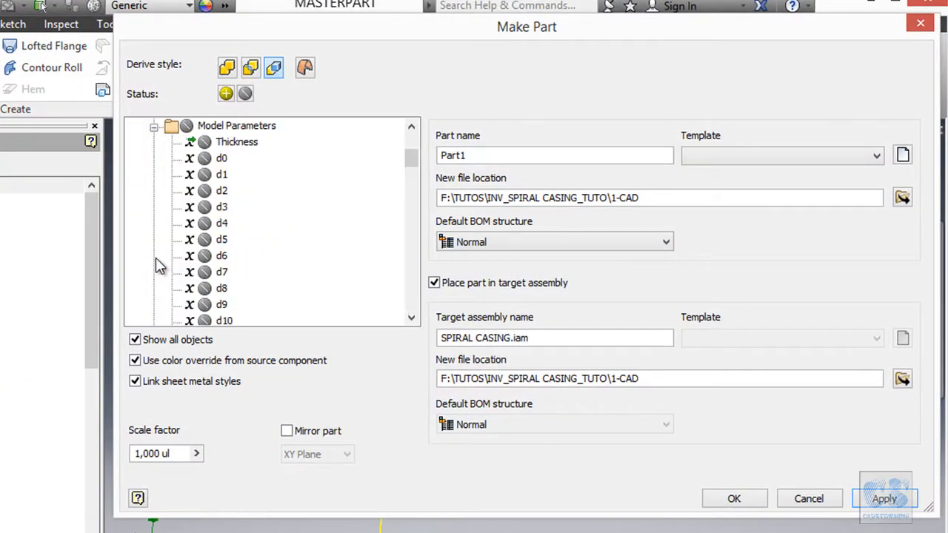
{"action": "scroll", "coordinate": [311, 218], "scroll_direction": "down", "scroll_amount": 9}
{"action": "left_click_drag", "start_coordinate": [415, 220], "coordinate": [423, 303]}
{"action": "double_click", "coordinate": [215, 208]}
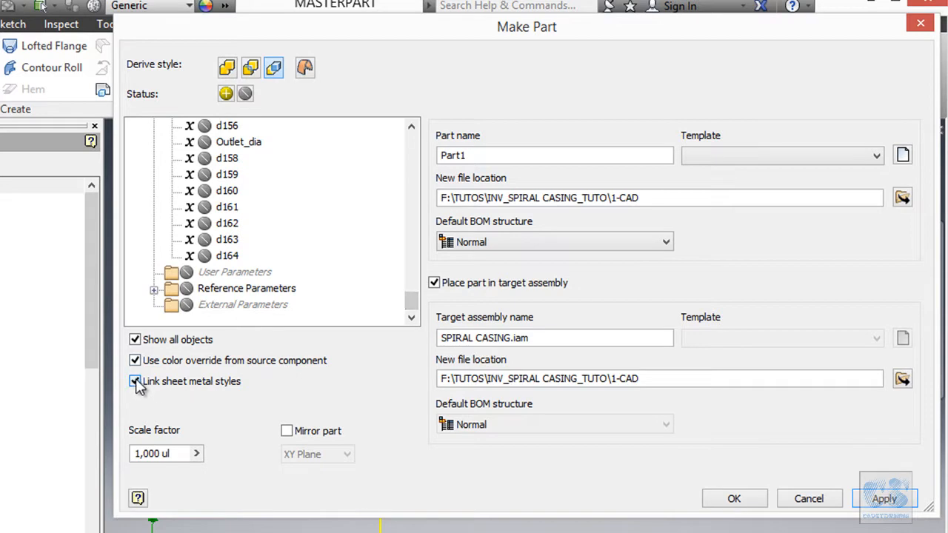
- Name the derived part F1, use the Standard (mm).ipt template, and create it in the SPIRAL CASING.iam assembly
{"action": "left_click_drag", "start_coordinate": [486, 155], "coordinate": [403, 163]}
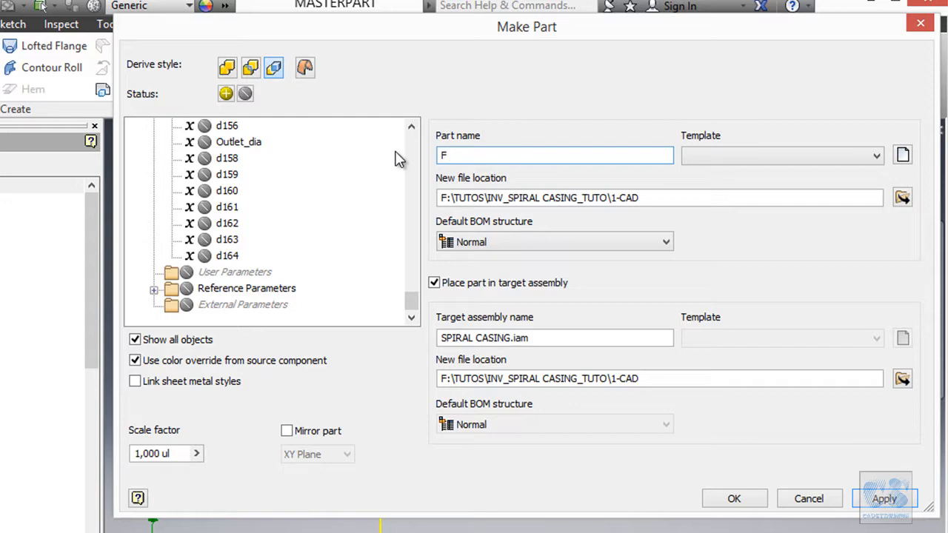
{"action": "left_click", "coordinate": [745, 157]}
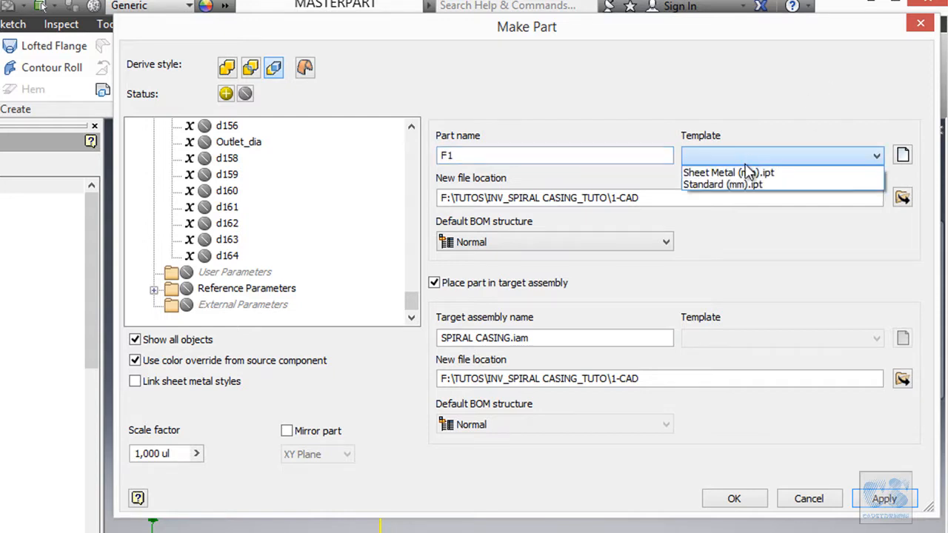
{"action": "left_click", "coordinate": [742, 185]}
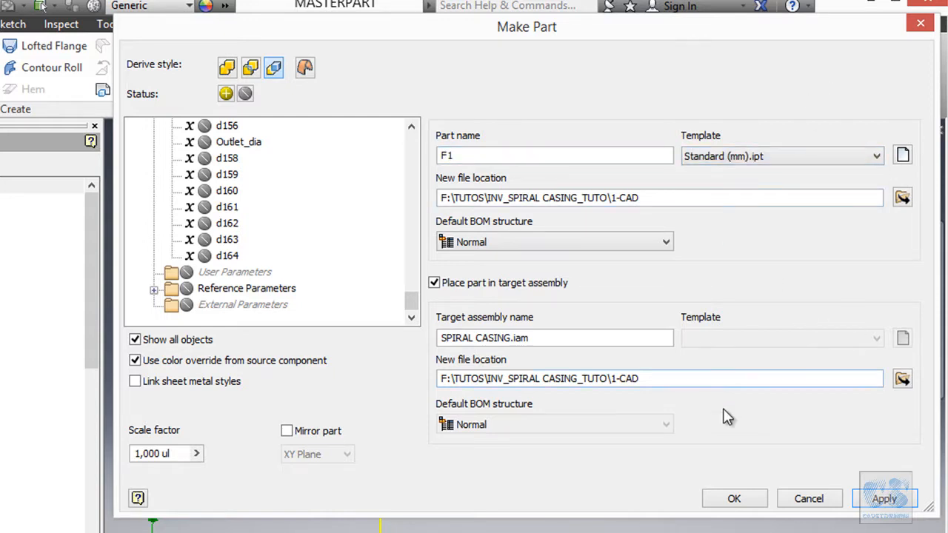
{"action": "left_click", "coordinate": [734, 498]}
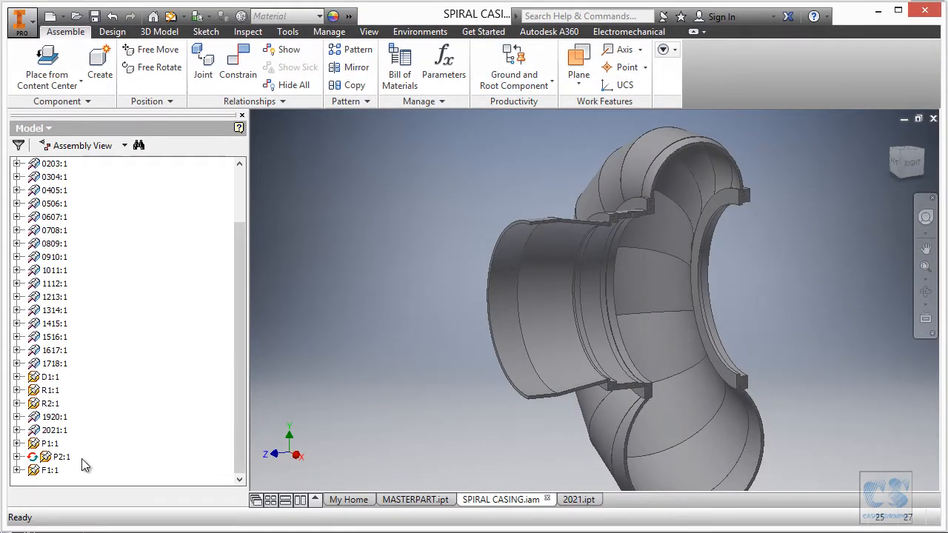
- Compare the origin planes and center point of part F1 with the assembly's own origin center point
{"action": "left_click", "coordinate": [45, 473]}
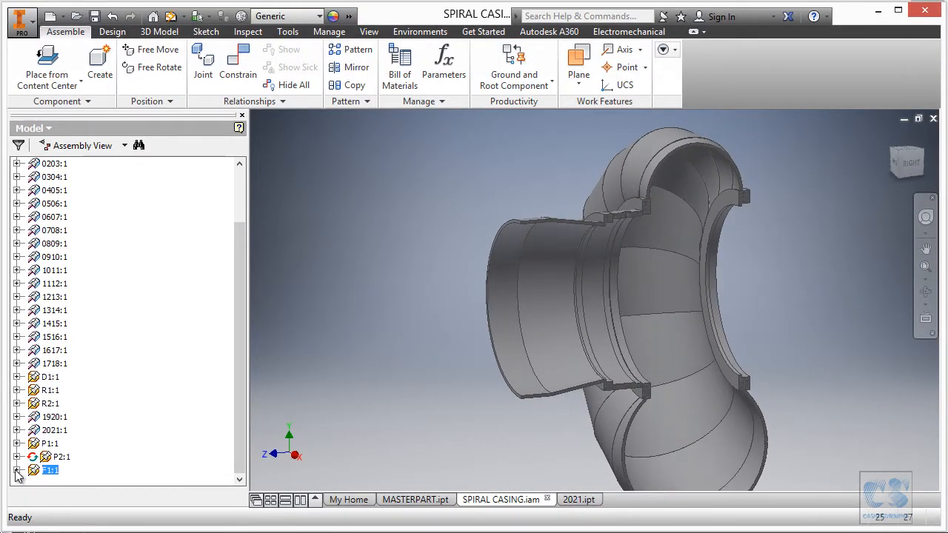
{"action": "left_click", "coordinate": [17, 471]}
{"action": "left_click", "coordinate": [91, 395]}
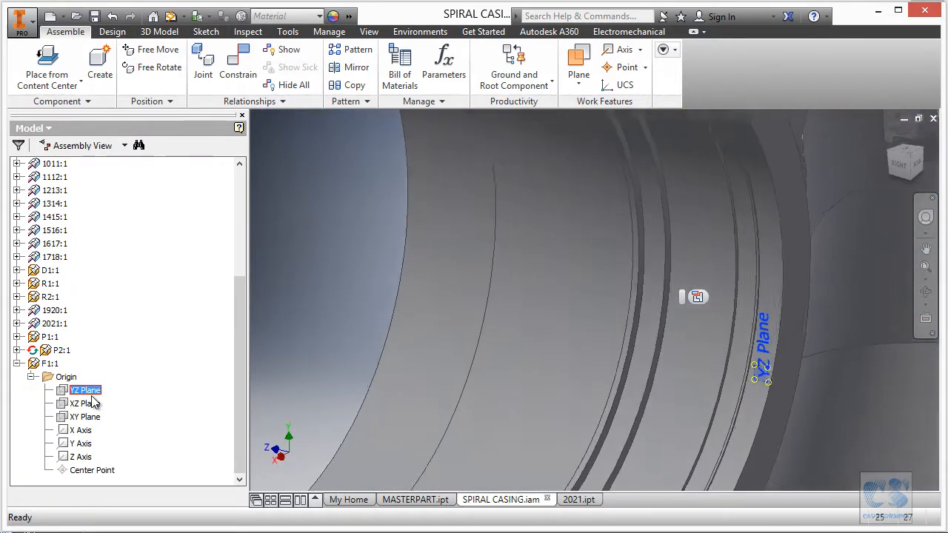
{"action": "left_click", "coordinate": [92, 471]}
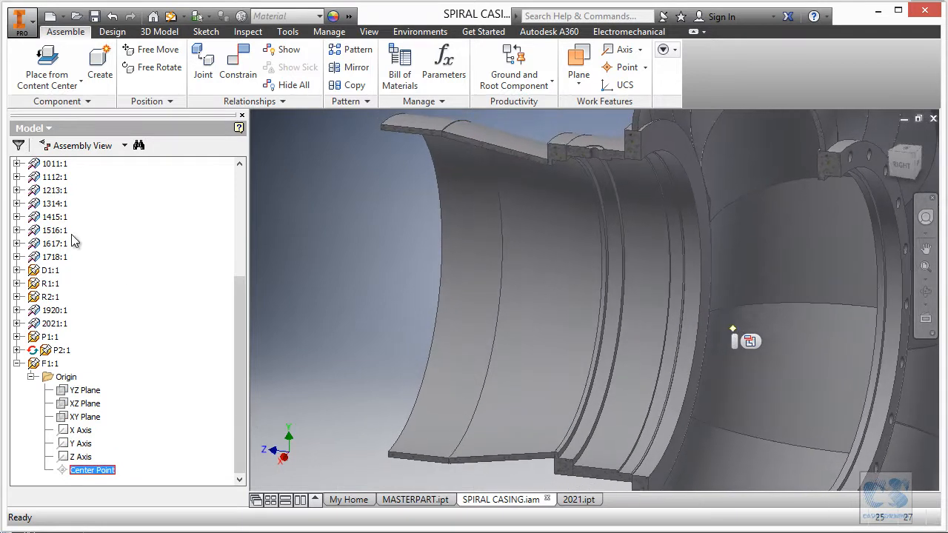
{"action": "left_click_drag", "start_coordinate": [239, 319], "coordinate": [240, 181]}
{"action": "left_click", "coordinate": [16, 204]}
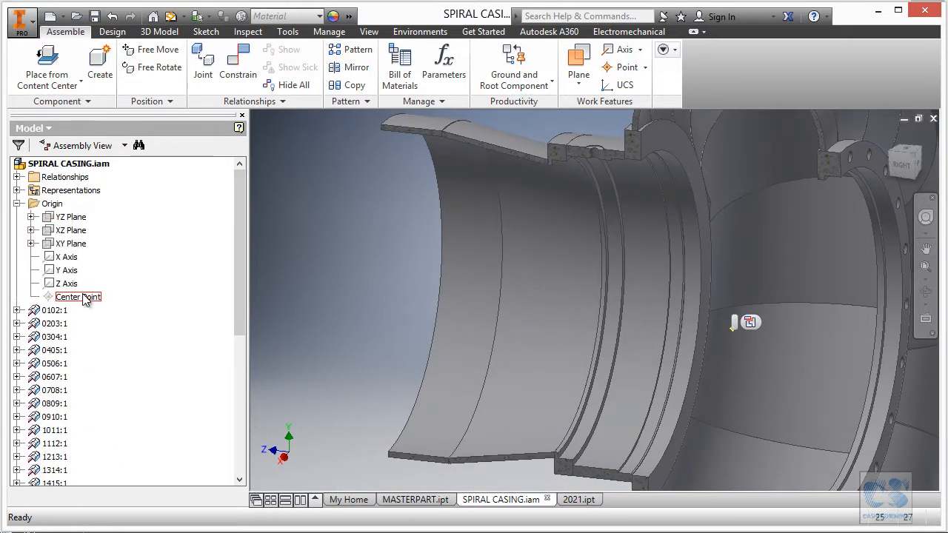
{"action": "left_click_drag", "start_coordinate": [241, 263], "coordinate": [242, 458]}
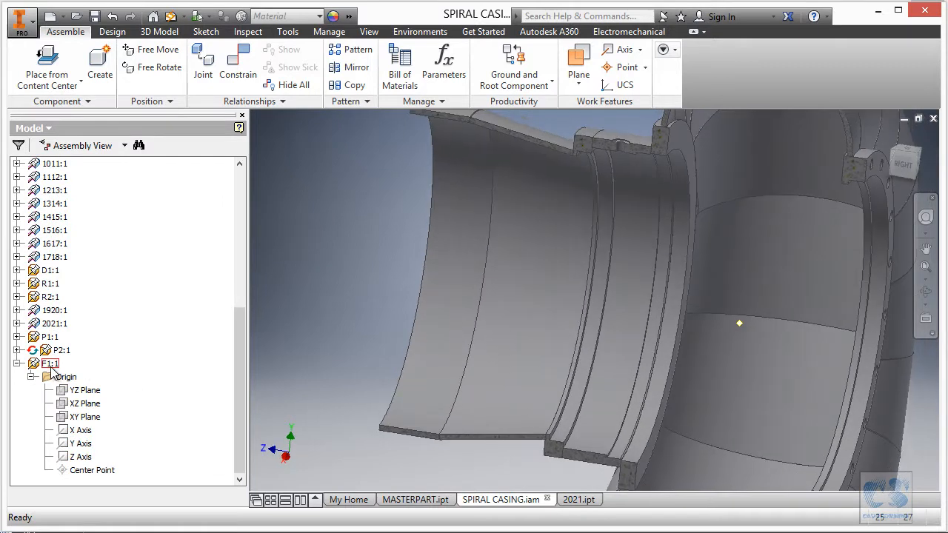
- Edit F1 in place and sketch a circle about 708 mm in diameter, centered on the origin, on its XY plane
{"action": "double_click", "coordinate": [49, 365]}
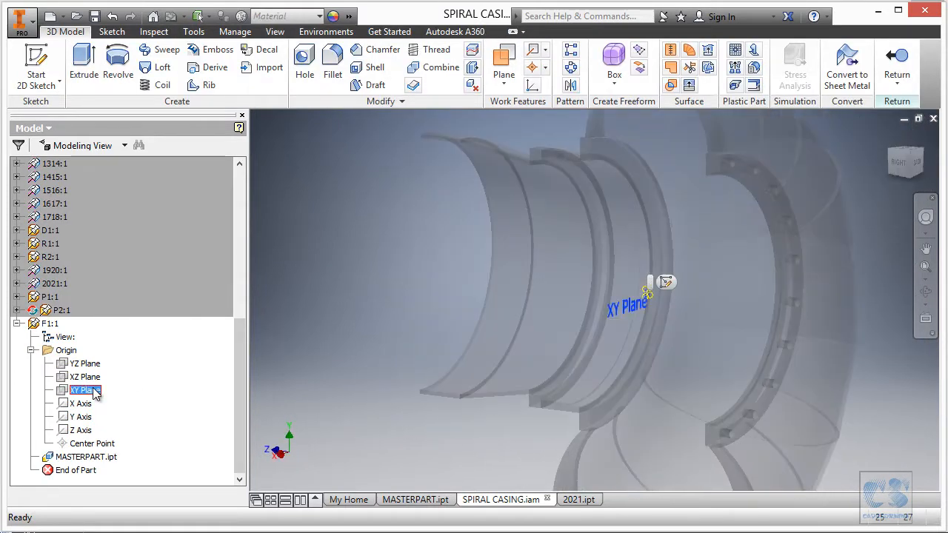
{"action": "left_click", "coordinate": [666, 282]}
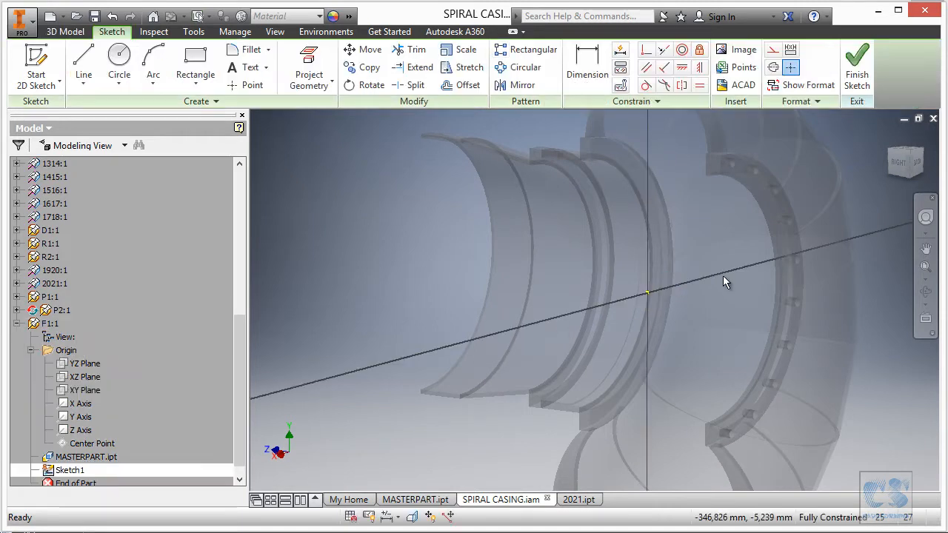
{"action": "left_click", "coordinate": [119, 63]}
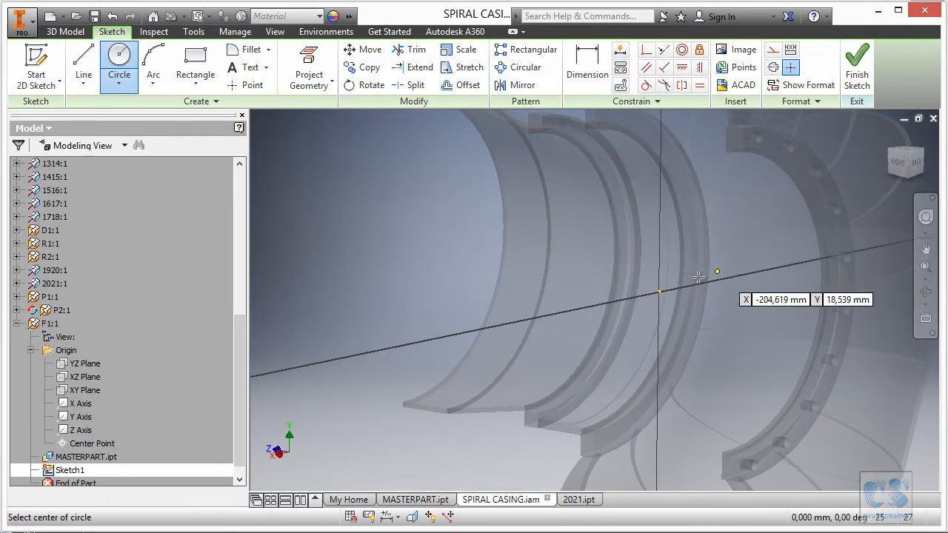
{"action": "left_click", "coordinate": [659, 291]}
{"action": "left_click", "coordinate": [752, 212]}
- Dimension the circle's diameter with the expression Inlet_dia+2*Thickness, using the derived parameters
{"action": "key", "text": "d"}
{"action": "left_click", "coordinate": [503, 223]}
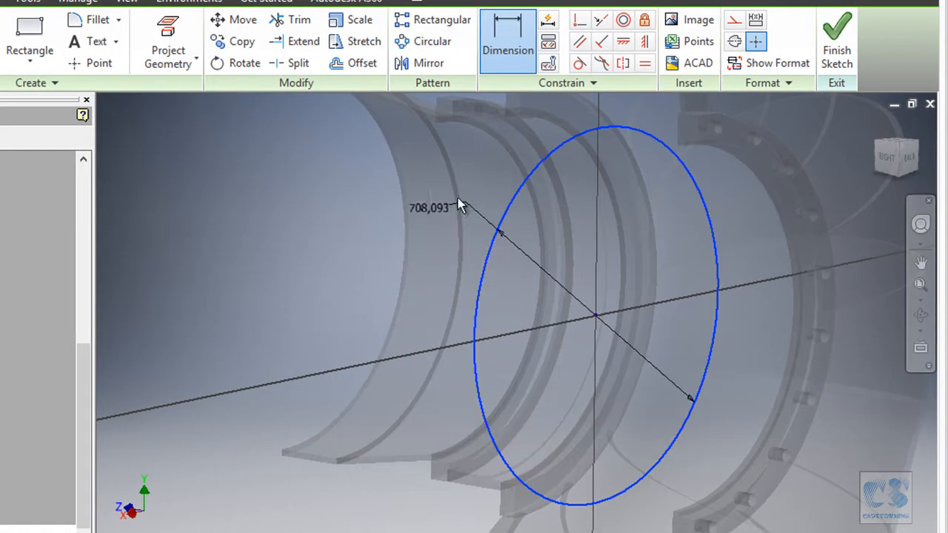
{"action": "left_click", "coordinate": [404, 190]}
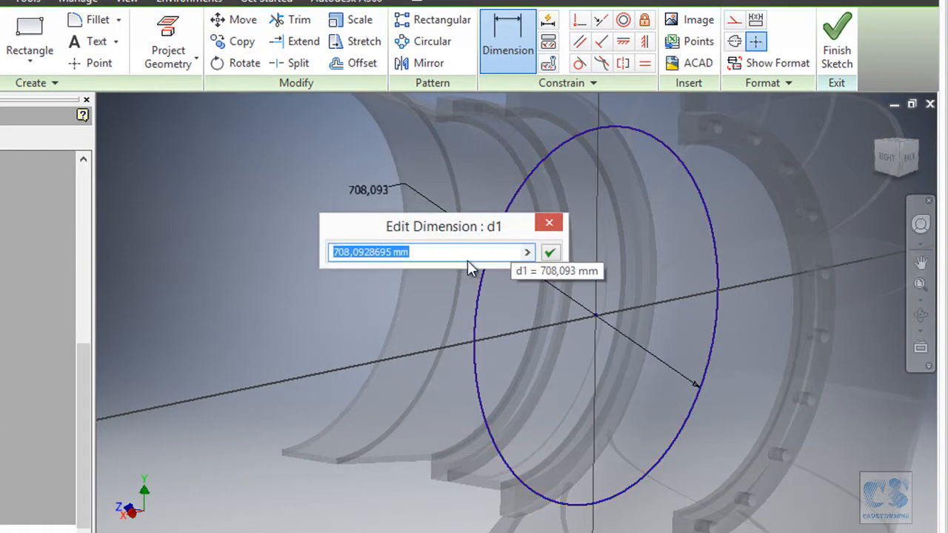
{"action": "left_click", "coordinate": [527, 253]}
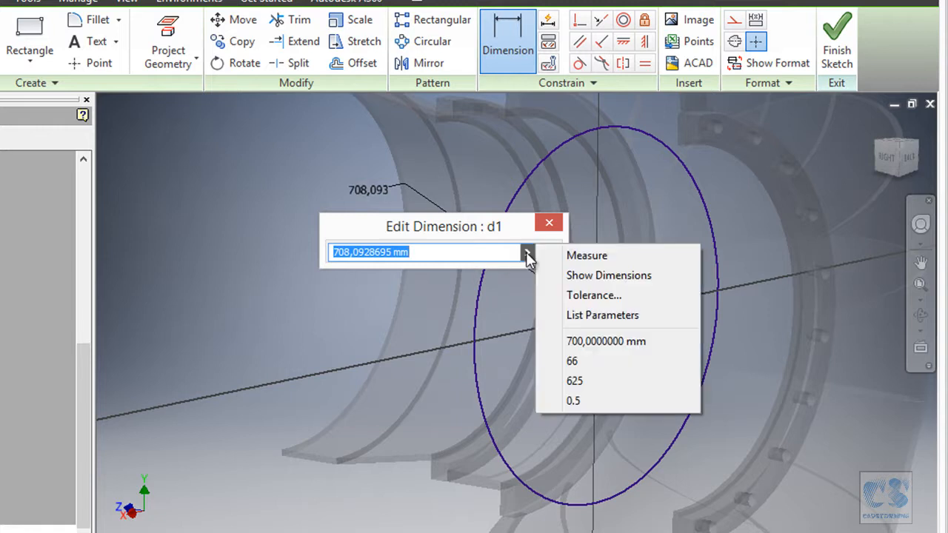
{"action": "left_click", "coordinate": [612, 317]}
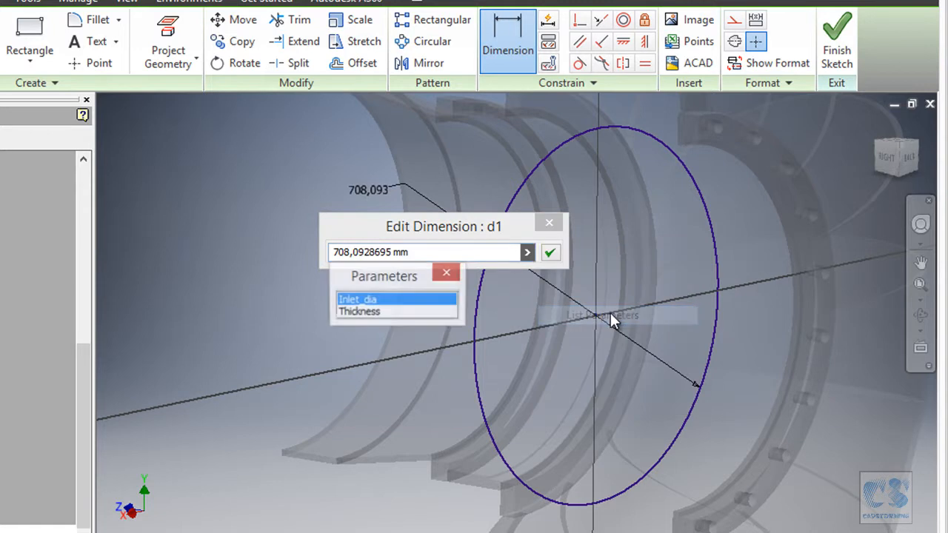
{"action": "left_click", "coordinate": [368, 300]}
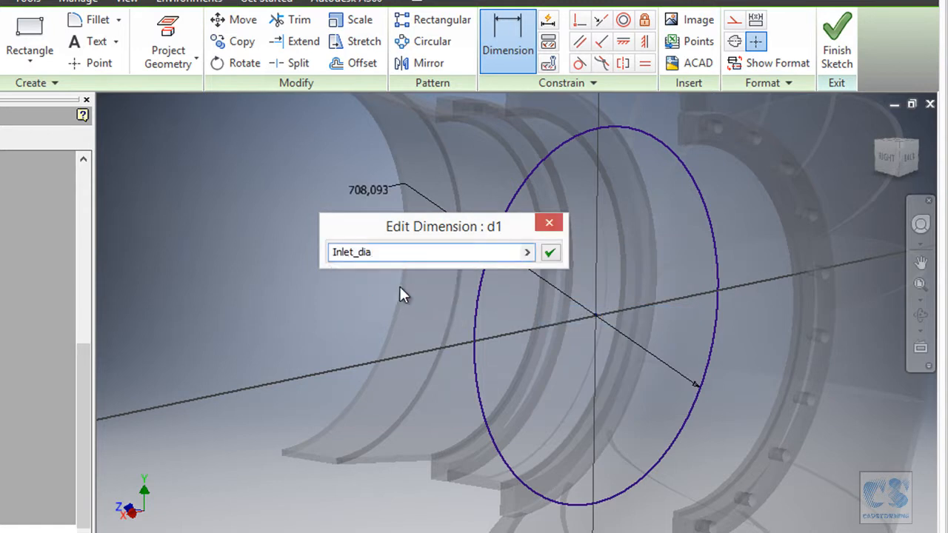
{"action": "type", "text": "+2*"}
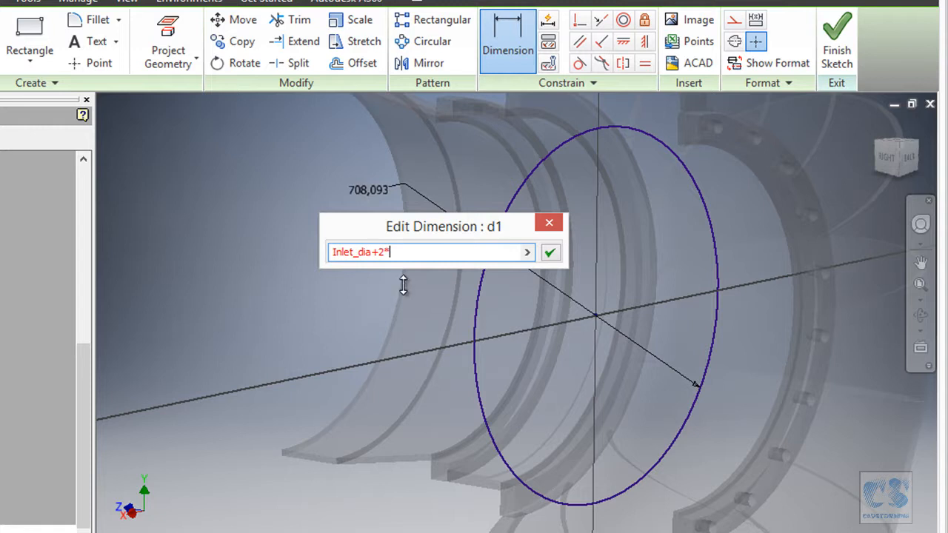
{"action": "left_click", "coordinate": [529, 254]}
{"action": "left_click", "coordinate": [589, 313]}
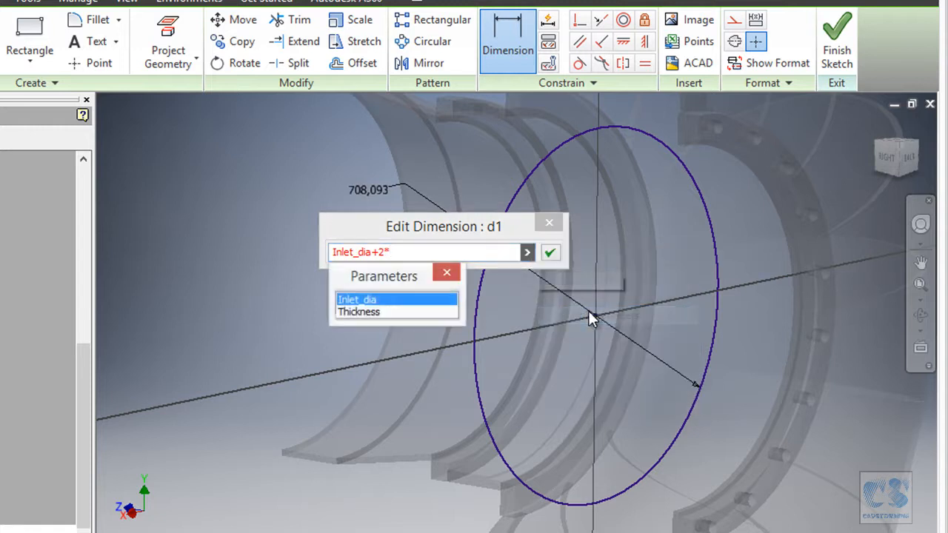
{"action": "left_click", "coordinate": [374, 312]}
{"action": "left_click", "coordinate": [551, 253]}
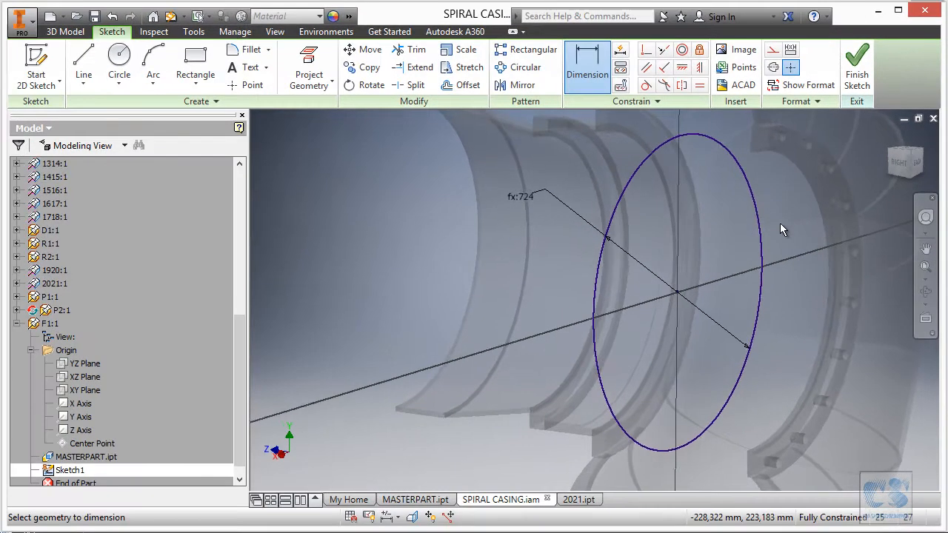
- Draw a second circle of 787.5 mm diameter concentric with the first, and finish the sketch
{"action": "middle_click_drag", "start_coordinate": [780, 223], "coordinate": [578, 163], "text": "shift"}
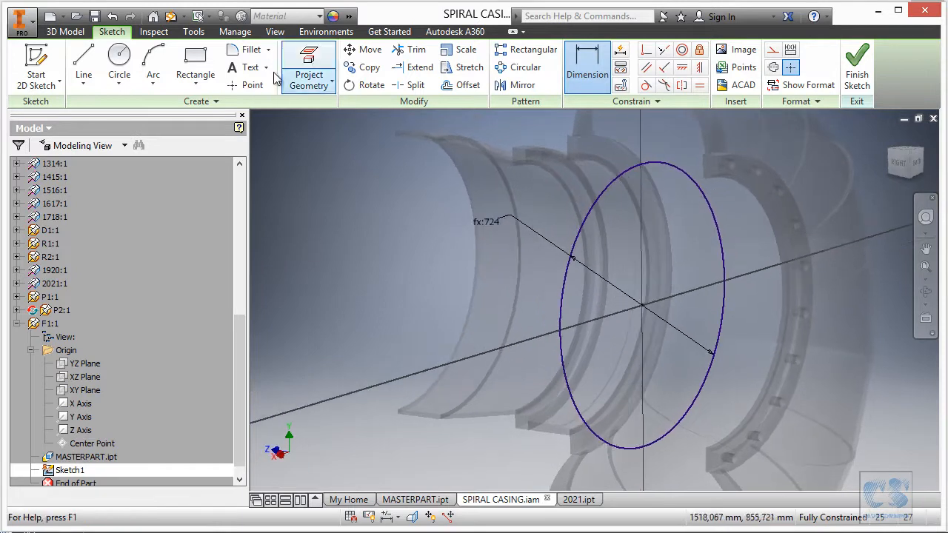
{"action": "left_click", "coordinate": [122, 59]}
{"action": "left_click", "coordinate": [643, 305]}
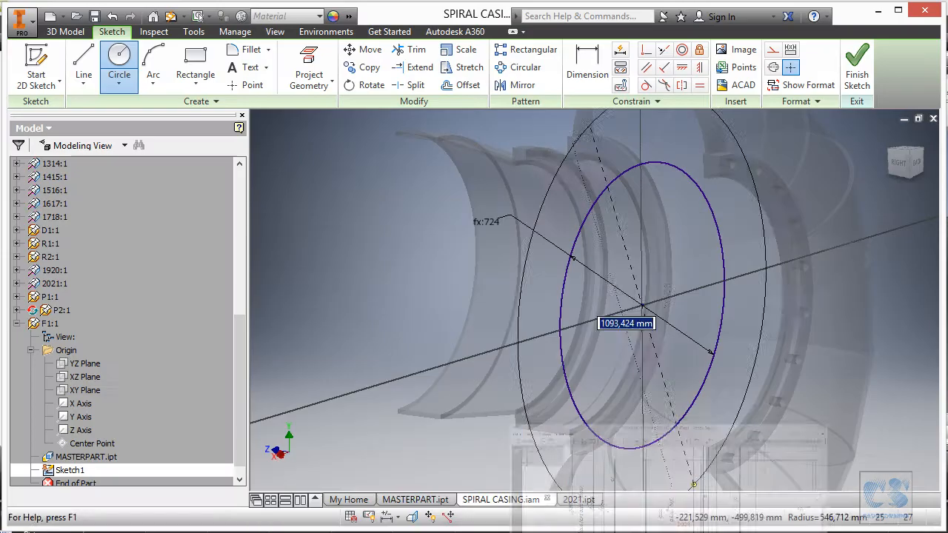
{"action": "type", "text": "787"}
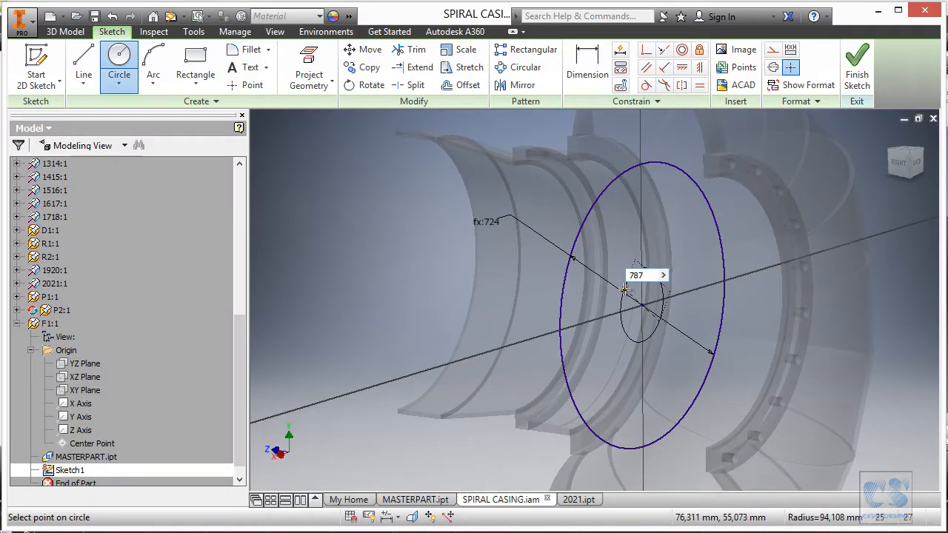
{"action": "key", "text": "Return"}
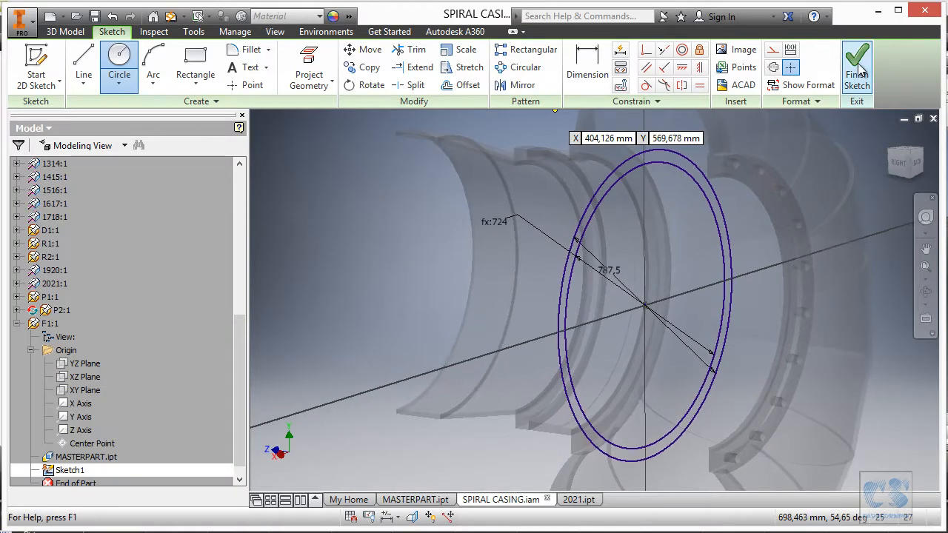
{"action": "left_click", "coordinate": [857, 66]}
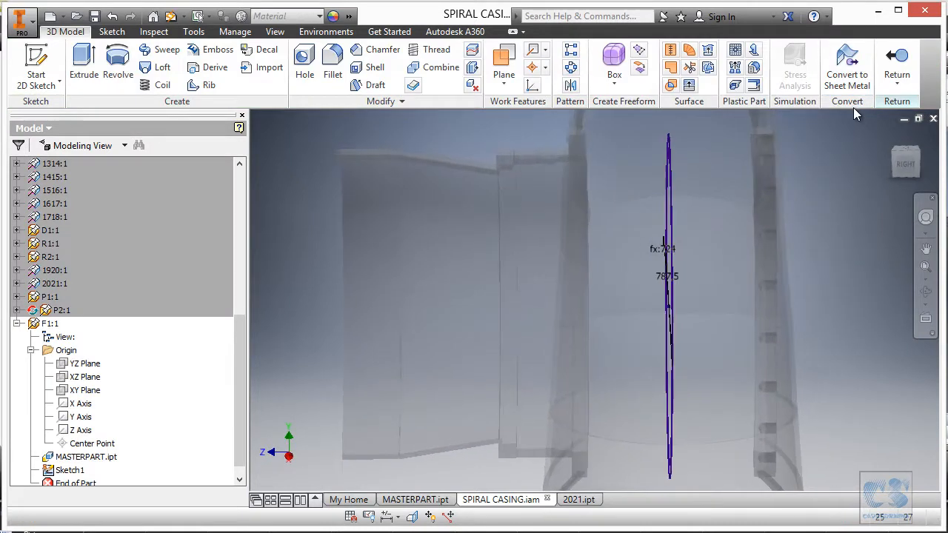
- Extrude the ring between the two circles 7 mm as dimensioned on the print, and return to the assembly
{"action": "left_click", "coordinate": [82, 63]}
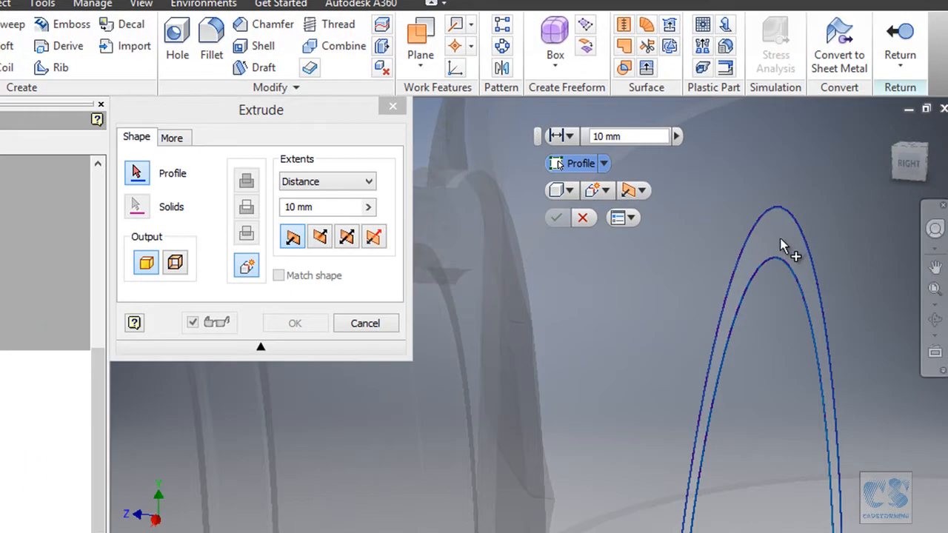
{"action": "left_click", "coordinate": [780, 239]}
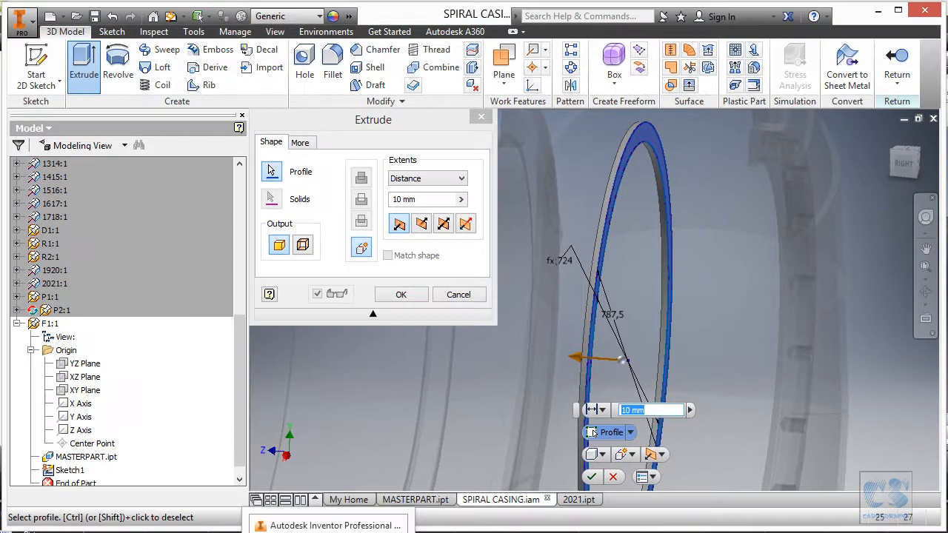
{"action": "key", "text": "alt+Tab"}
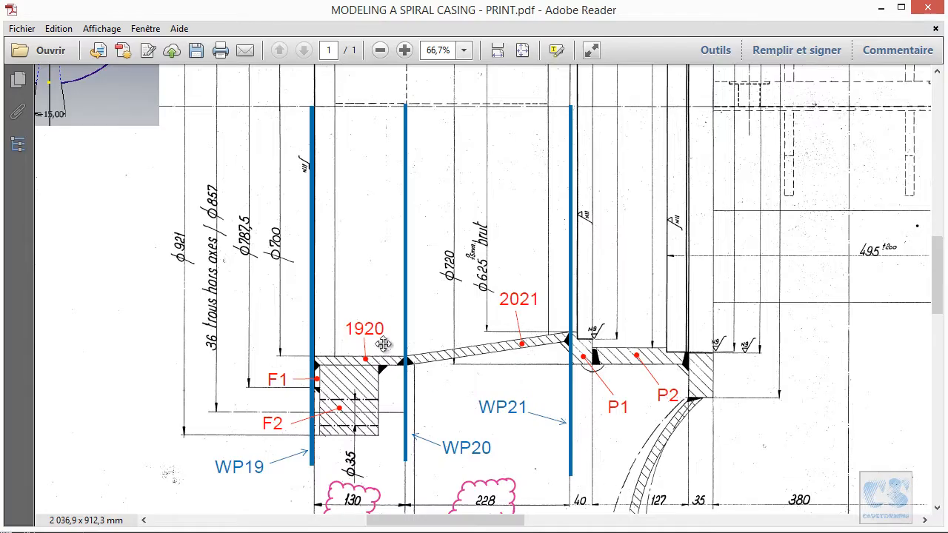
{"action": "scroll", "coordinate": [386, 296], "scroll_direction": "down", "scroll_amount": 2, "text": "ctrl"}
{"action": "left_click_drag", "start_coordinate": [423, 168], "coordinate": [453, 393]}
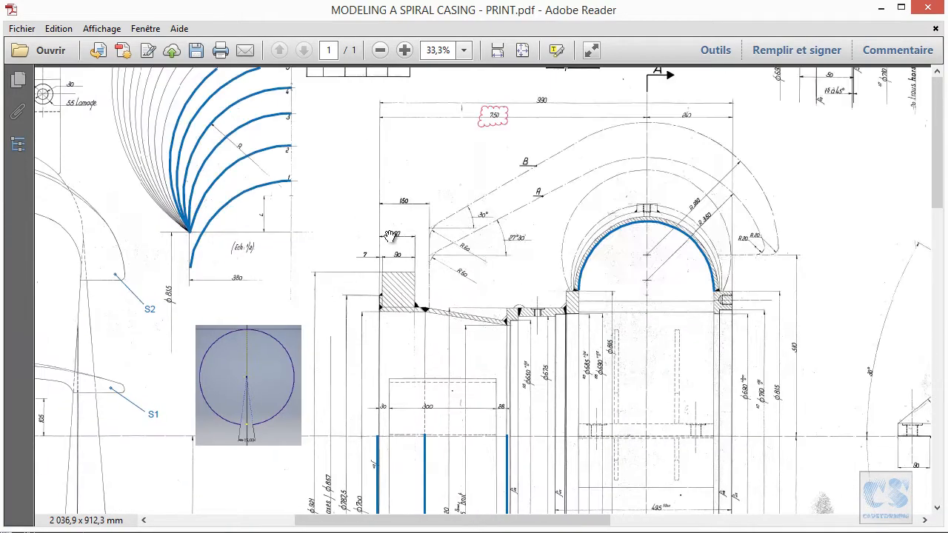
{"action": "scroll", "coordinate": [386, 275], "scroll_direction": "up", "scroll_amount": 2, "text": "ctrl"}
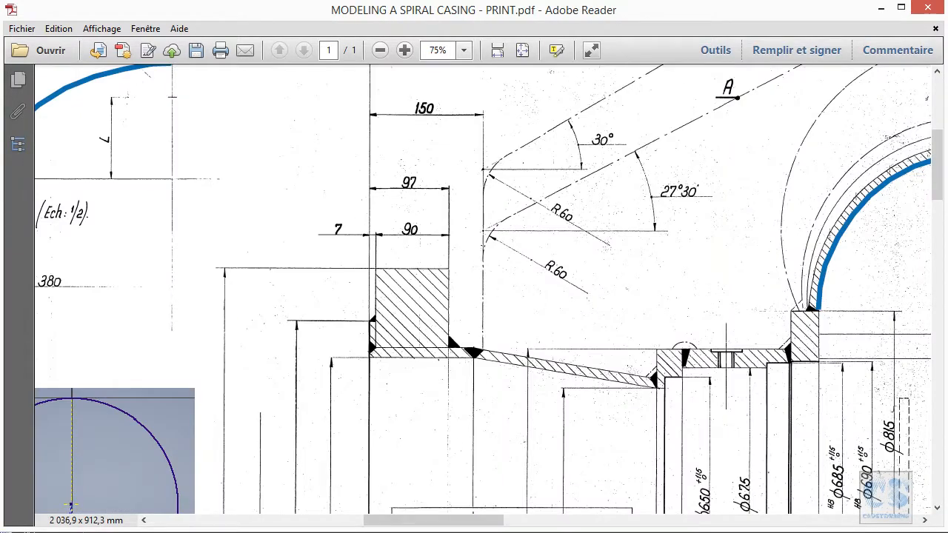
{"action": "key", "text": "alt+Tab"}
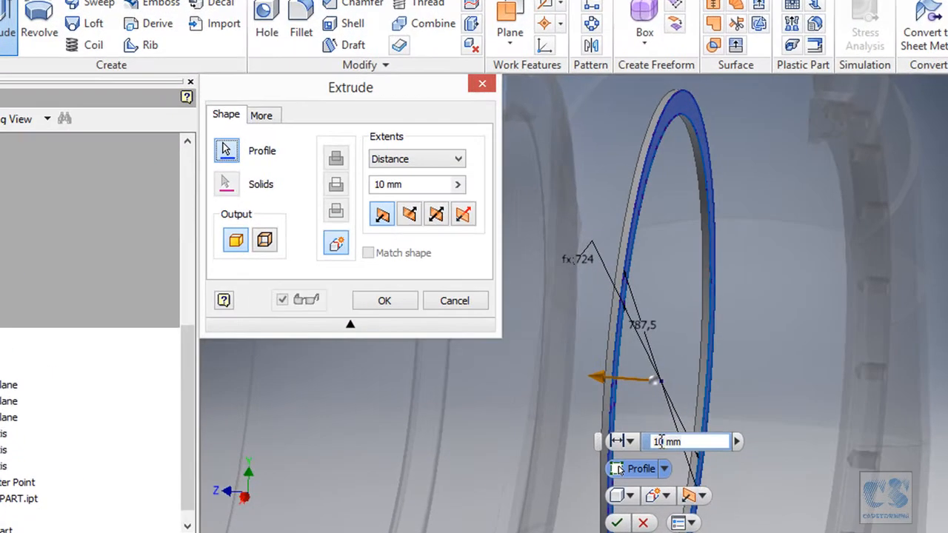
{"action": "left_click", "coordinate": [661, 441]}
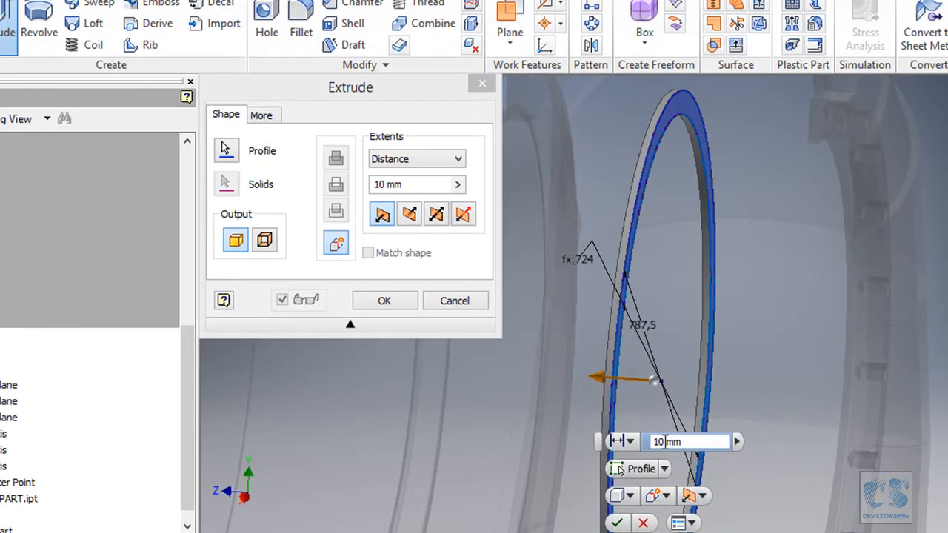
{"action": "type", "text": "7"}
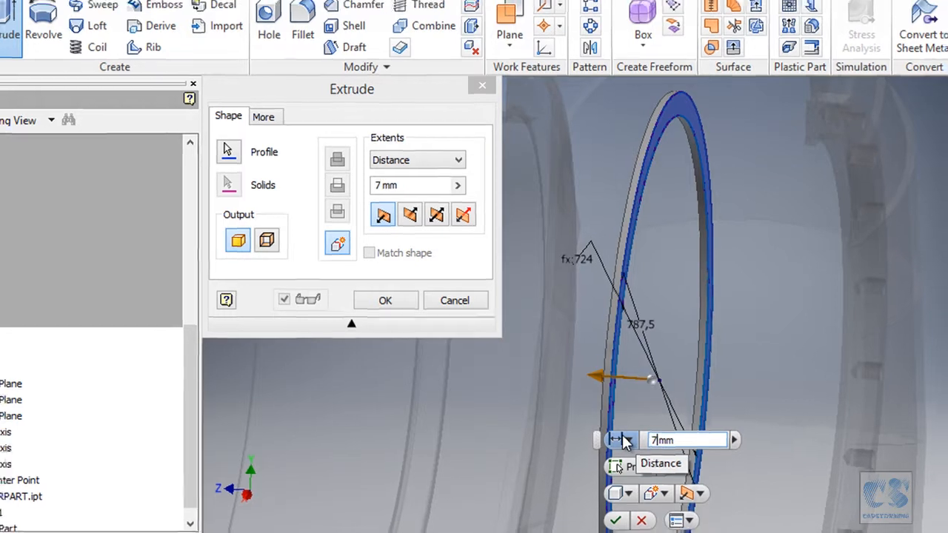
{"action": "key", "text": "Return"}
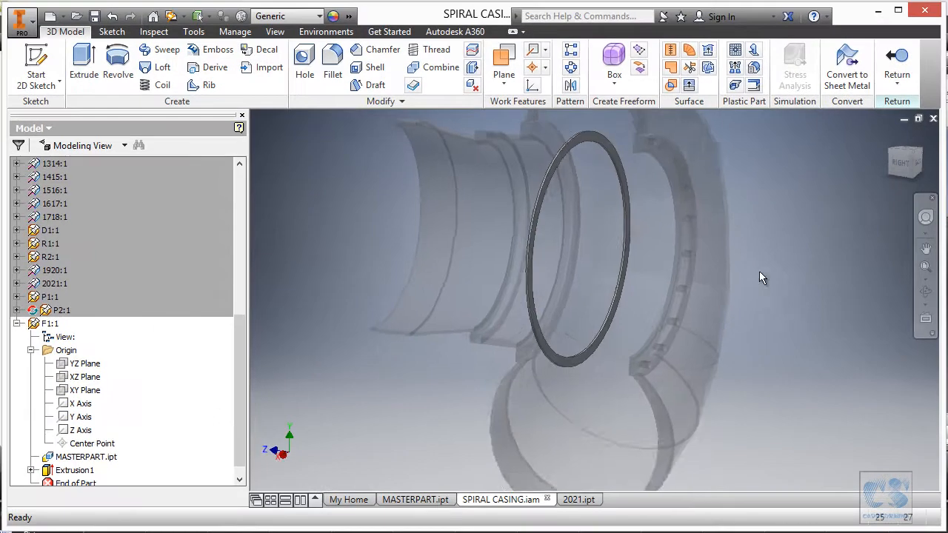
{"action": "middle_click_drag", "start_coordinate": [760, 272], "coordinate": [663, 195], "text": "shift"}
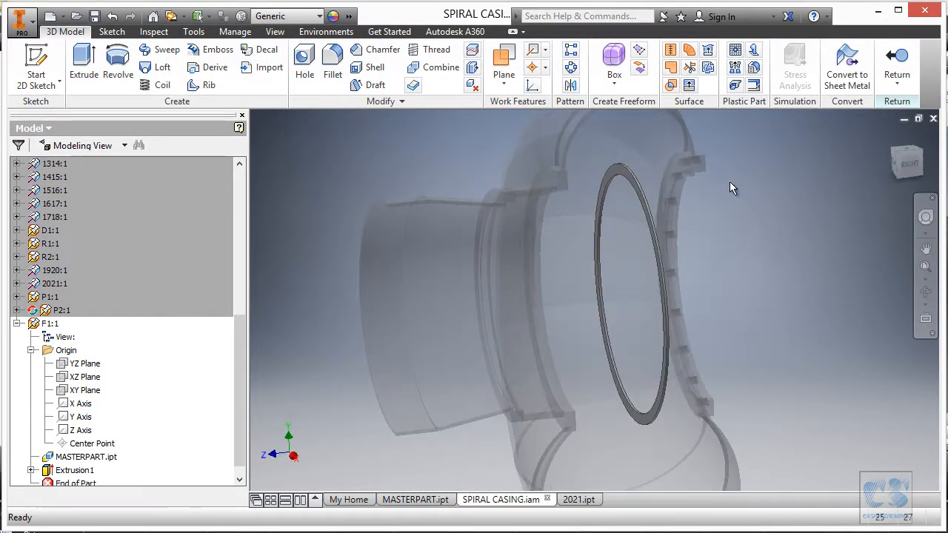
{"action": "left_click", "coordinate": [897, 56]}
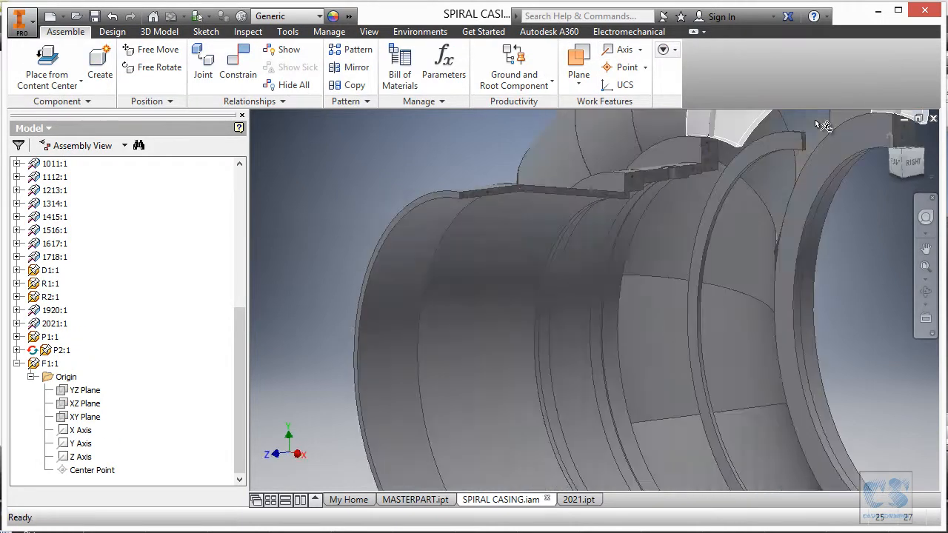
- Try to free-move the F1 ring within the assembly
{"action": "scroll", "coordinate": [813, 129], "scroll_direction": "up", "scroll_amount": 3}
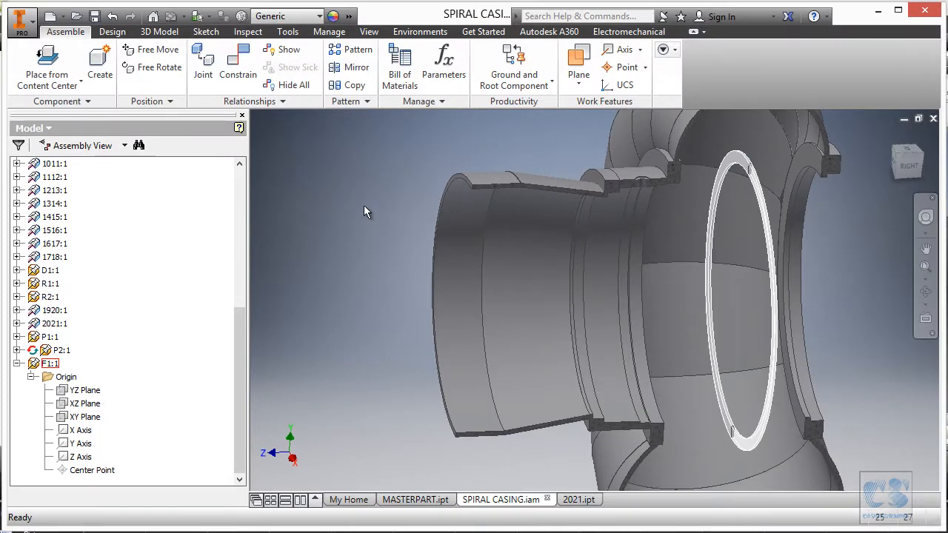
{"action": "left_click", "coordinate": [161, 52]}
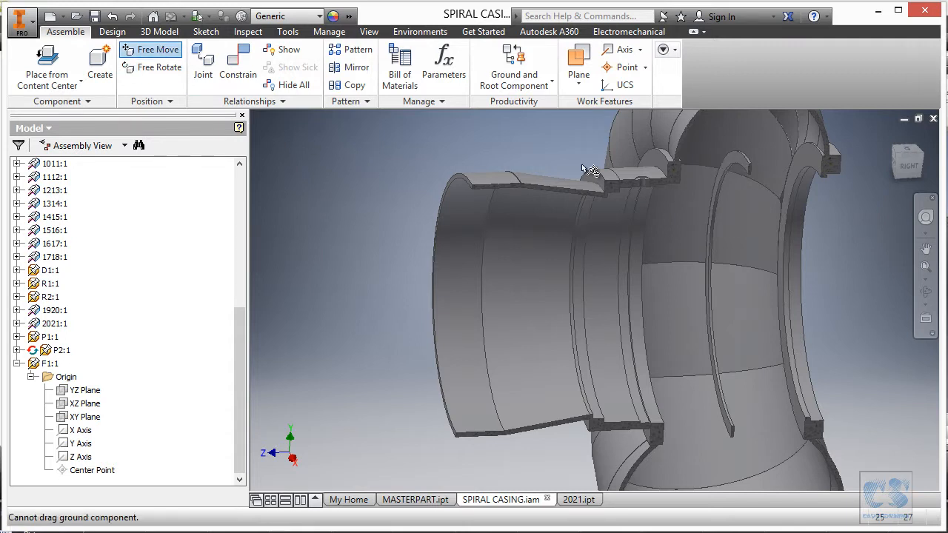
{"action": "key", "text": "Escape"}
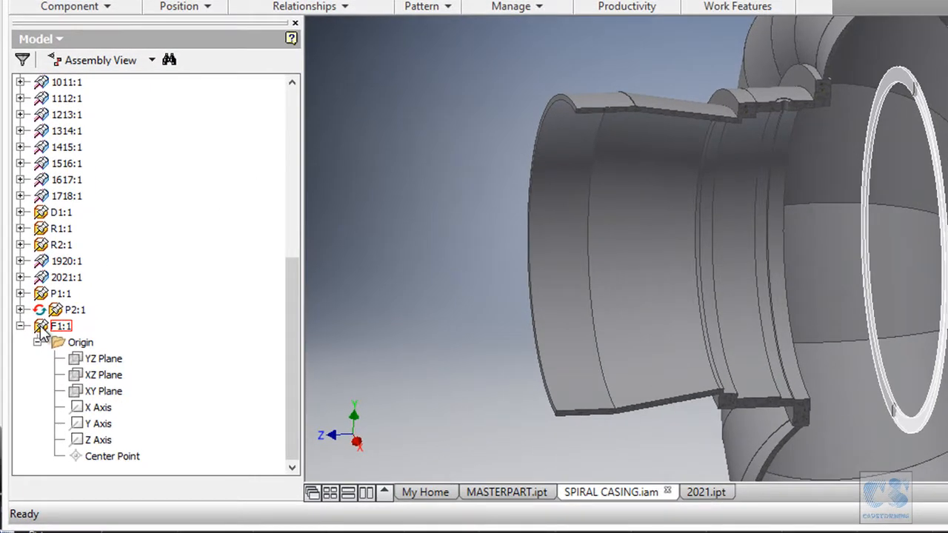
- Unground the F1 ring and move it freely to just outside the open end of the casing's pipe
{"action": "right_click", "coordinate": [41, 334]}
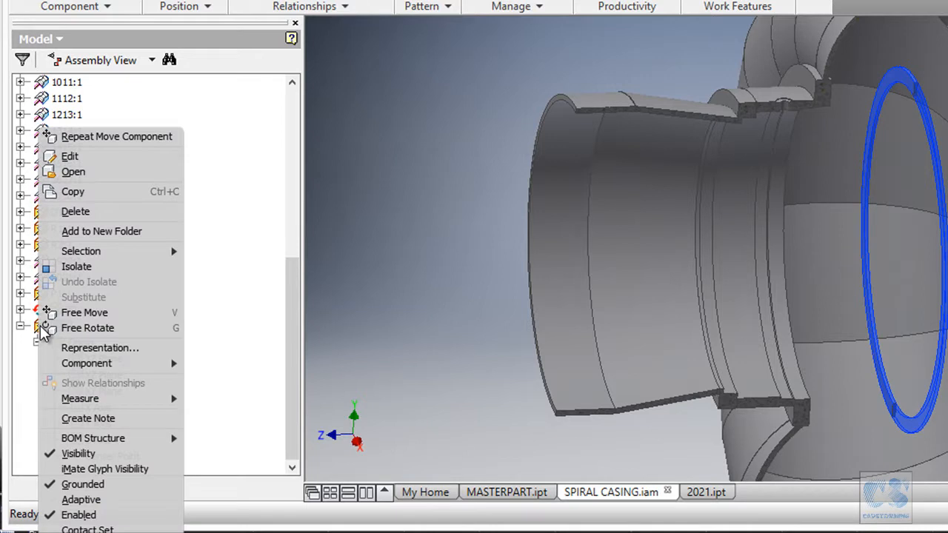
{"action": "left_click", "coordinate": [101, 492]}
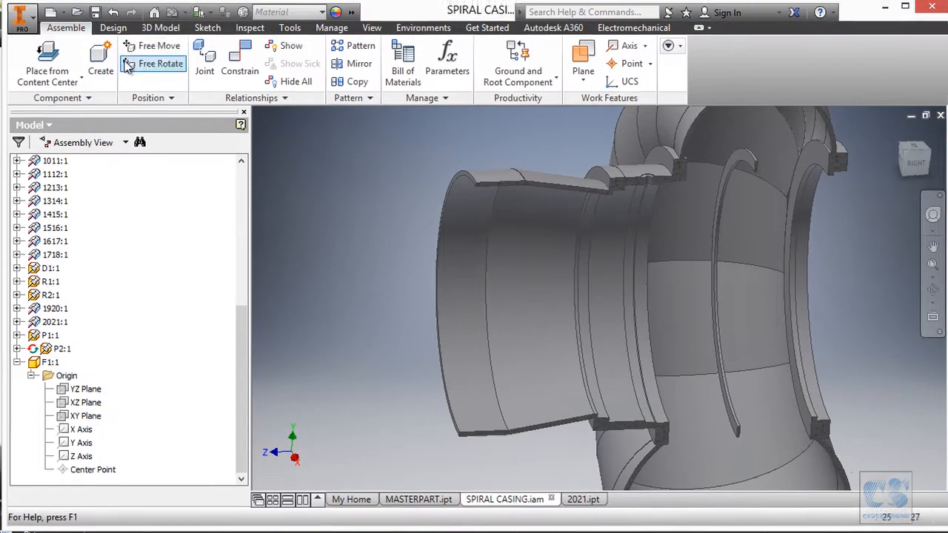
{"action": "left_click", "coordinate": [152, 55]}
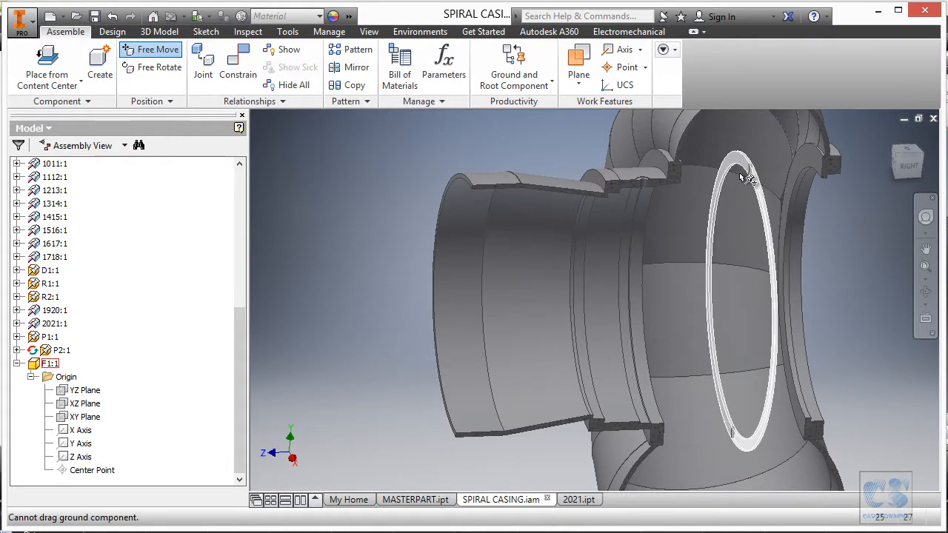
{"action": "left_click_drag", "start_coordinate": [741, 166], "coordinate": [382, 165]}
{"action": "middle_click_drag", "start_coordinate": [386, 163], "coordinate": [416, 138], "text": "shift"}
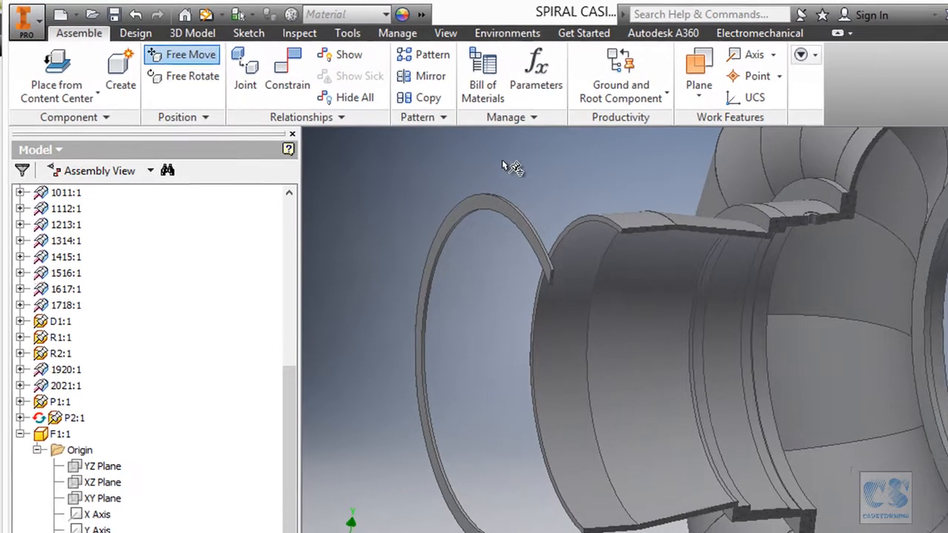
{"action": "key", "text": "Escape"}
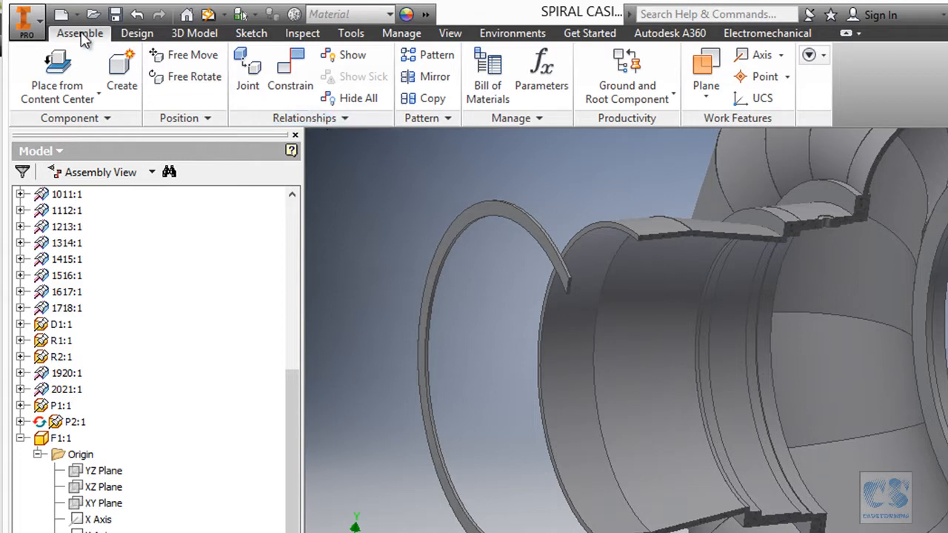
- Apply a flush constraint with 0 mm offset between the F1 ring's flat face and the pipe's end face
{"action": "left_click", "coordinate": [290, 78]}
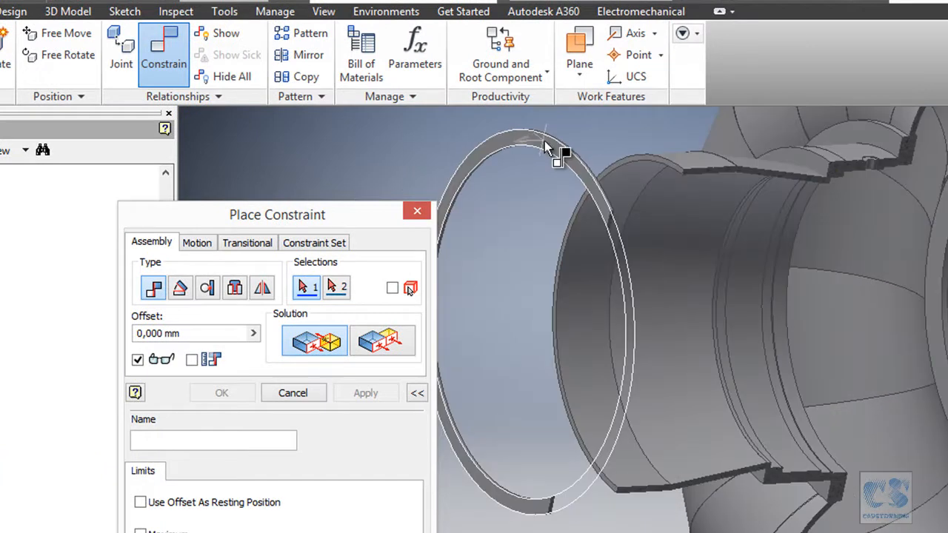
{"action": "left_click", "coordinate": [544, 141]}
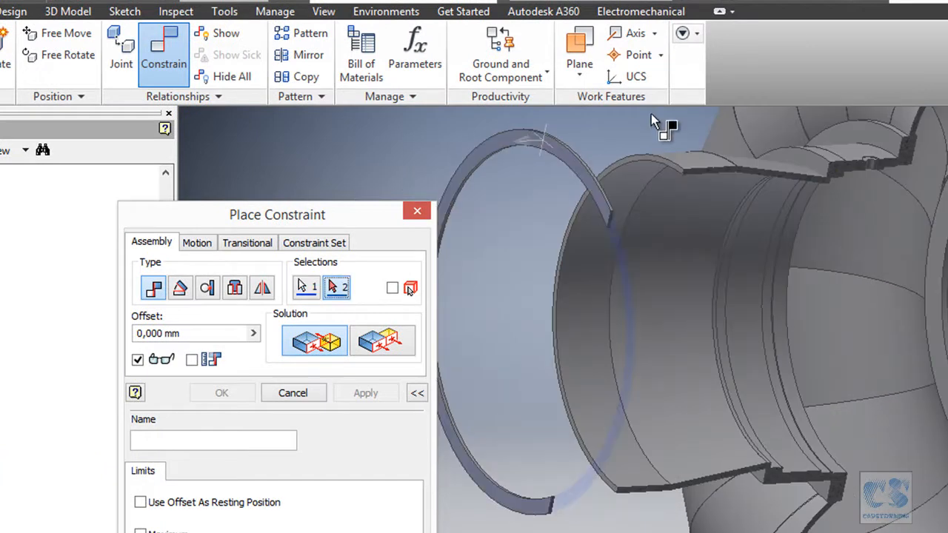
{"action": "scroll", "coordinate": [634, 123], "scroll_direction": "up", "scroll_amount": 3}
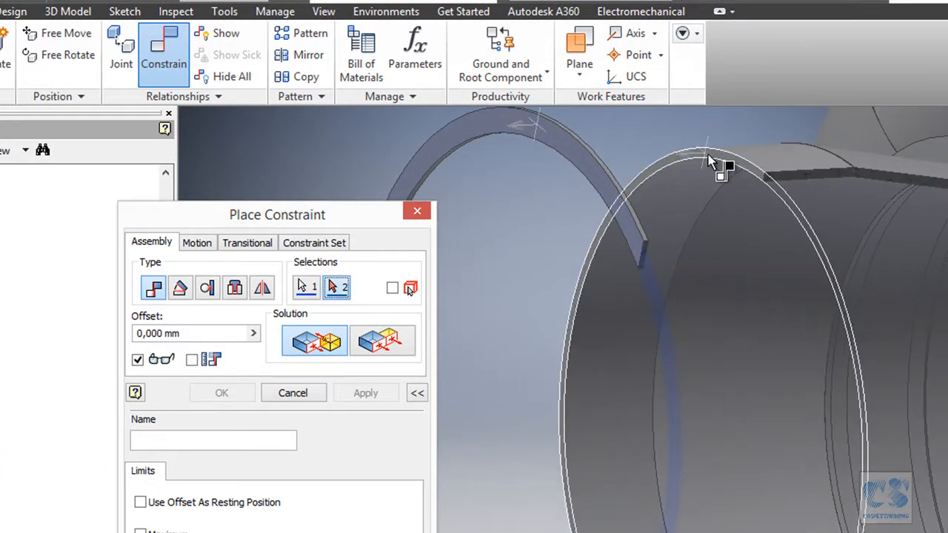
{"action": "left_click", "coordinate": [706, 154]}
{"action": "scroll", "coordinate": [548, 170], "scroll_direction": "down", "scroll_amount": 3}
{"action": "scroll", "coordinate": [540, 172], "scroll_direction": "up", "scroll_amount": 5}
{"action": "middle_click_drag", "start_coordinate": [618, 211], "coordinate": [619, 247], "text": "shift"}
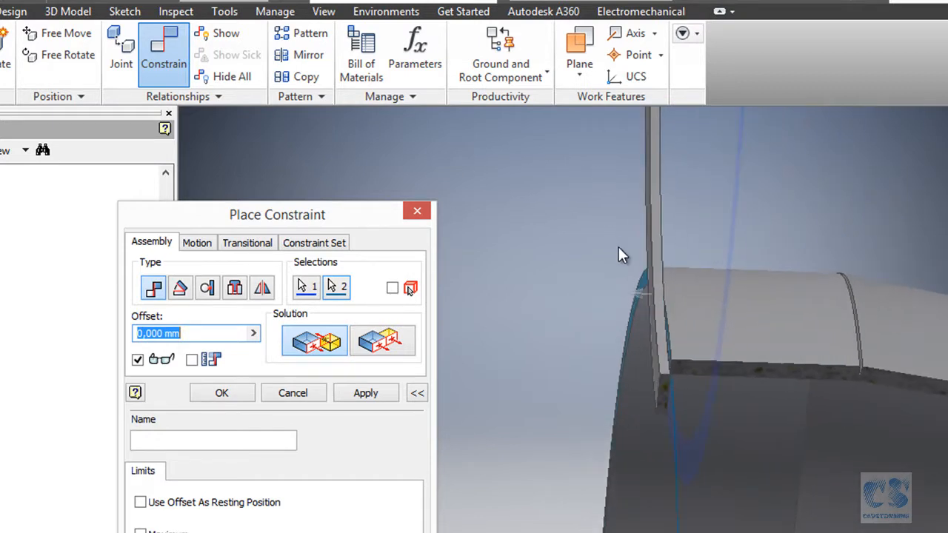
{"action": "middle_click_drag", "start_coordinate": [619, 246], "coordinate": [629, 249], "text": "shift"}
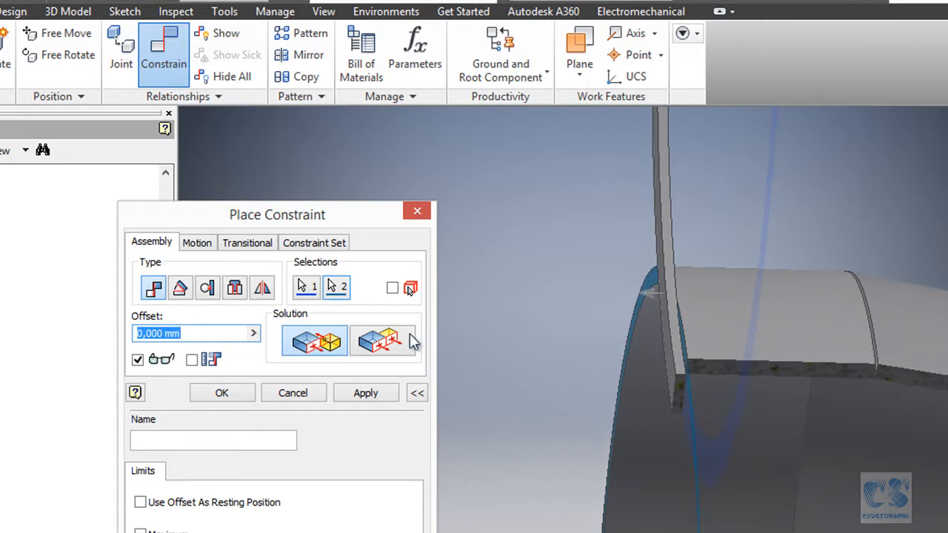
{"action": "left_click", "coordinate": [397, 343]}
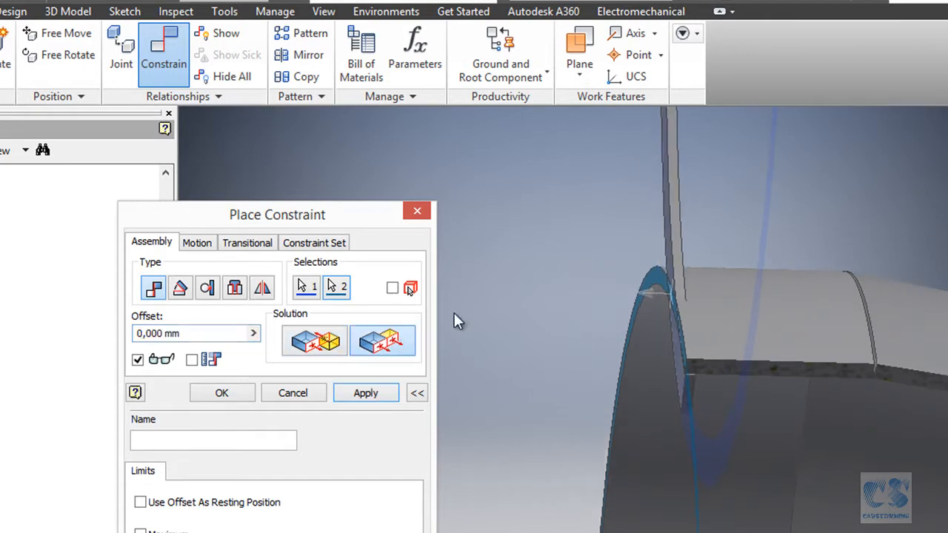
{"action": "left_click", "coordinate": [362, 394]}
- Insert the F1 ring onto the pipe end by their circular edges, using the aligned solution and 0 mm offset
{"action": "scroll", "coordinate": [628, 218], "scroll_direction": "up", "scroll_amount": 3}
{"action": "scroll", "coordinate": [677, 203], "scroll_direction": "up", "scroll_amount": 5}
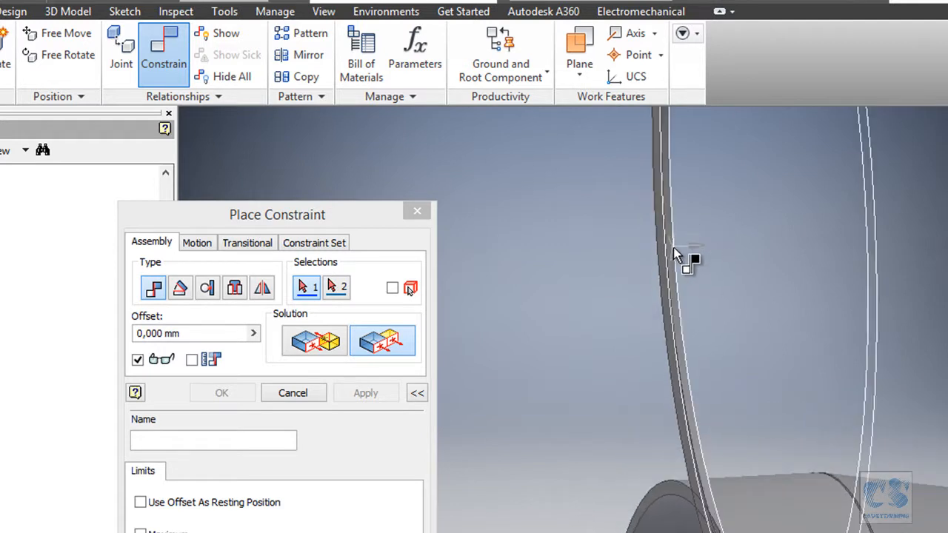
{"action": "left_click", "coordinate": [235, 288]}
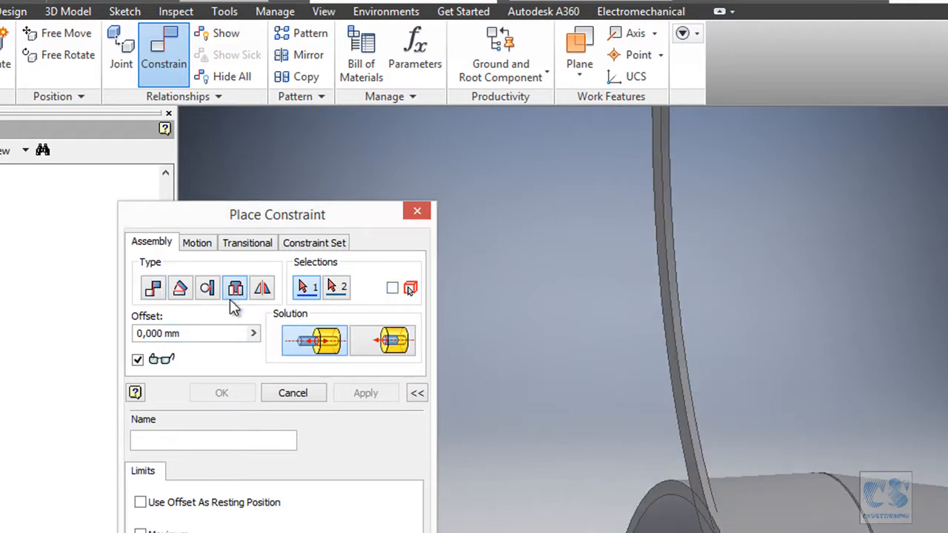
{"action": "left_click", "coordinate": [711, 259]}
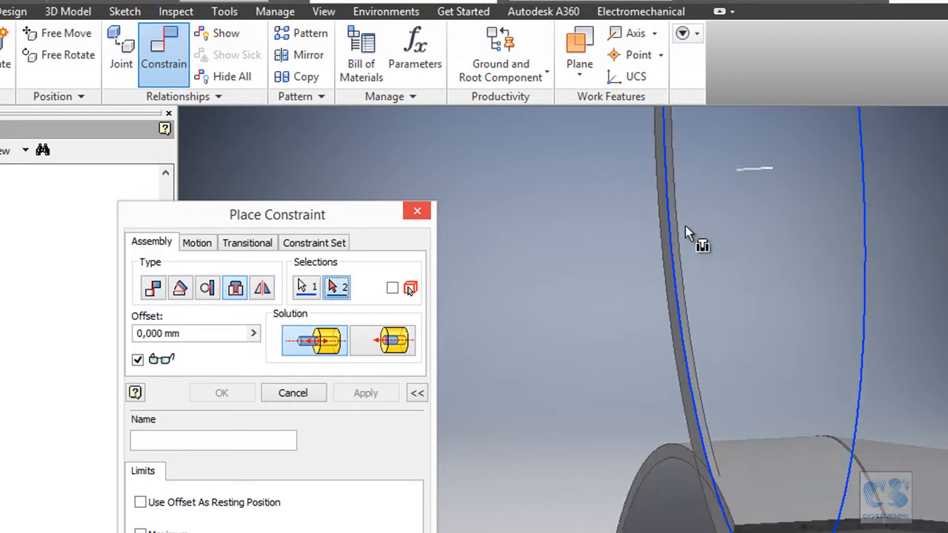
{"action": "left_click", "coordinate": [672, 391]}
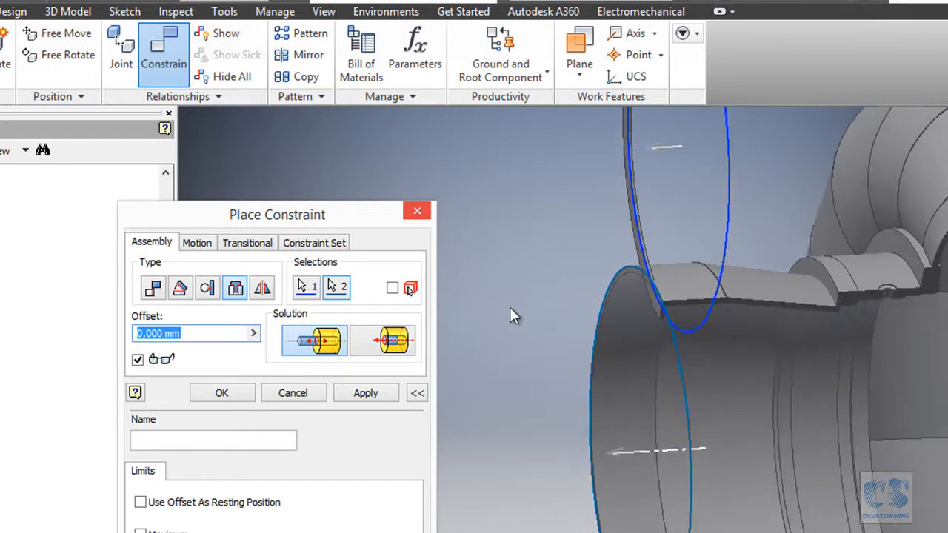
{"action": "left_click", "coordinate": [401, 339]}
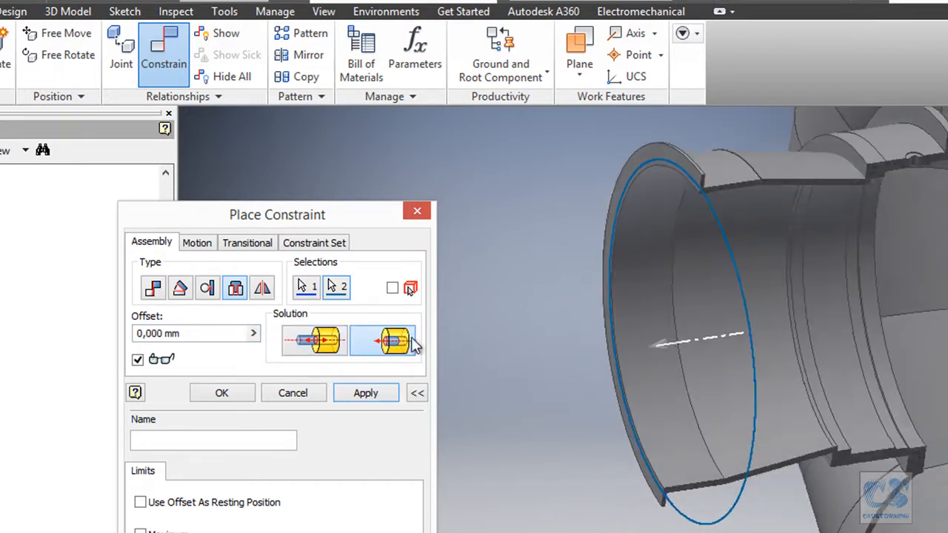
{"action": "left_click", "coordinate": [222, 393]}
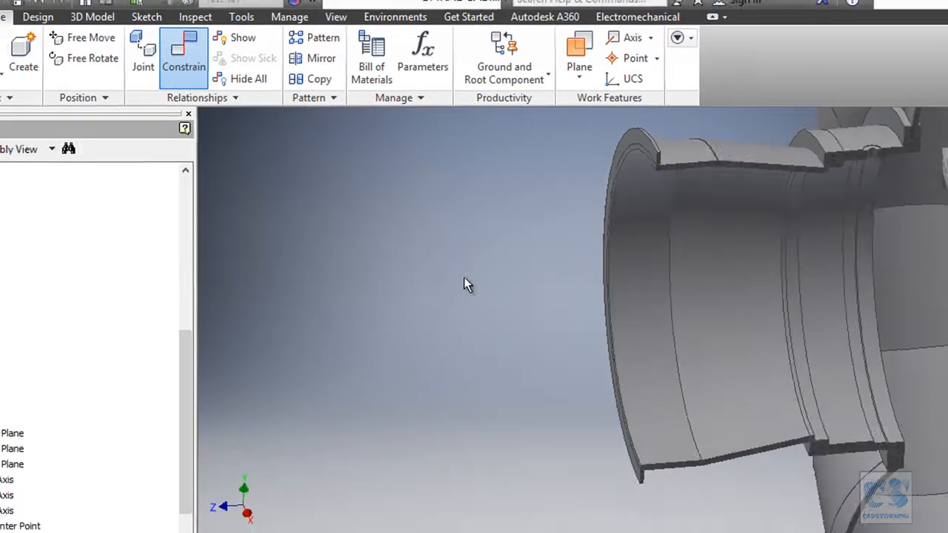
{"action": "middle_click_drag", "start_coordinate": [492, 225], "coordinate": [361, 235], "text": "shift"}
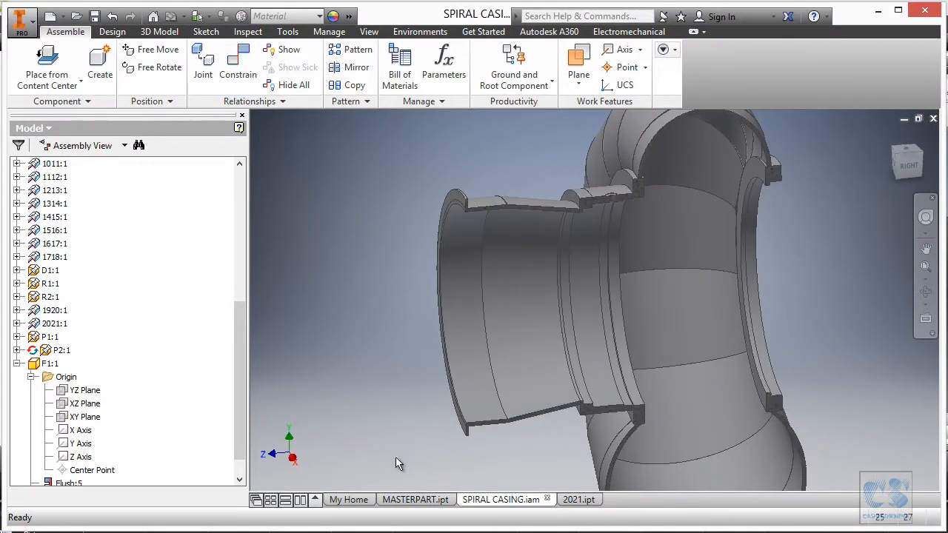
- Start making a new part from MASTERPART.ipt and include the Inlet_dia model parameter in the derivation
{"action": "left_click", "coordinate": [400, 501]}
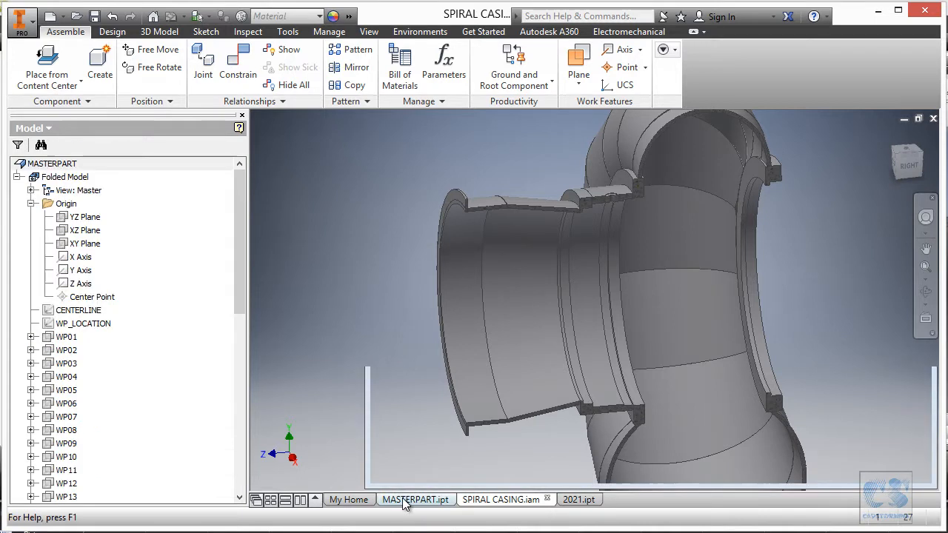
{"action": "right_click", "coordinate": [661, 163]}
{"action": "left_click", "coordinate": [666, 205]}
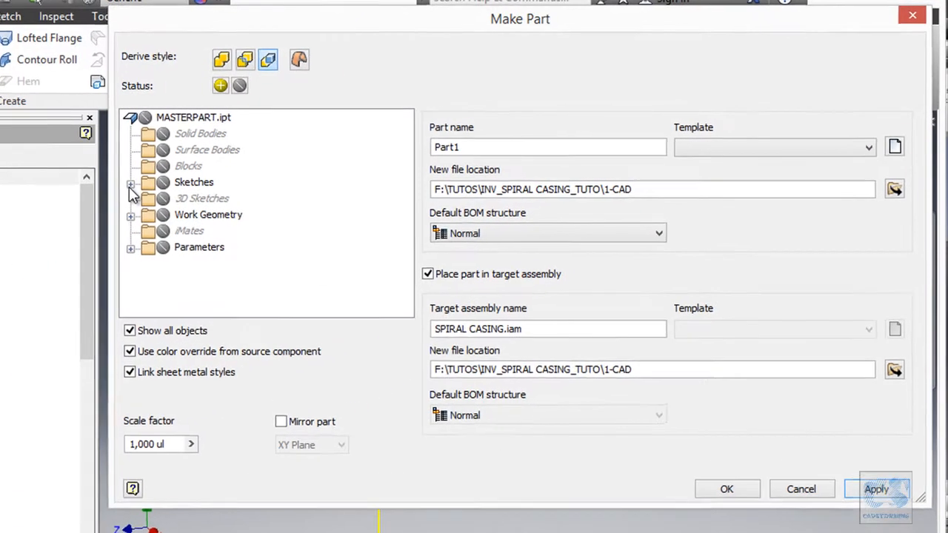
{"action": "left_click", "coordinate": [275, 222]}
{"action": "left_click", "coordinate": [296, 222]}
{"action": "scroll", "coordinate": [223, 222], "scroll_direction": "down", "scroll_amount": 5}
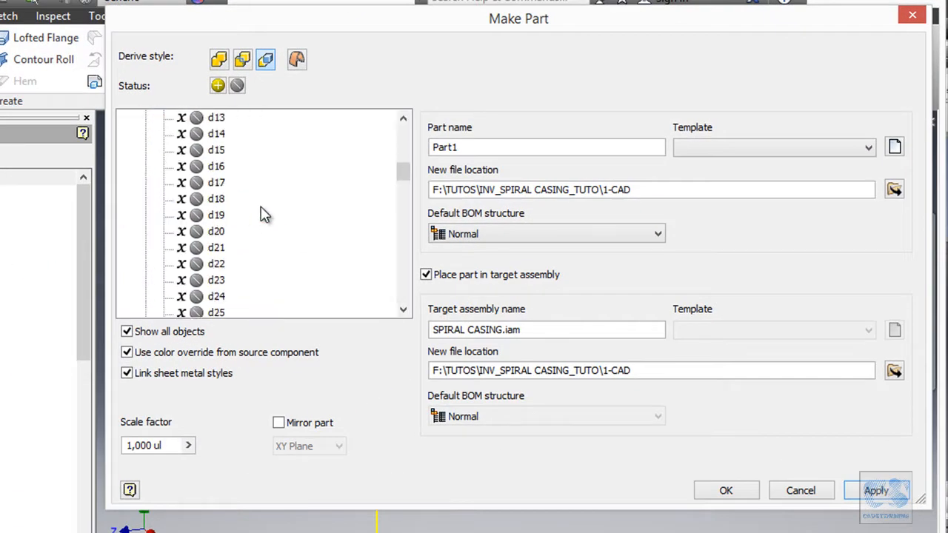
{"action": "scroll", "coordinate": [258, 216], "scroll_direction": "down", "scroll_amount": 5}
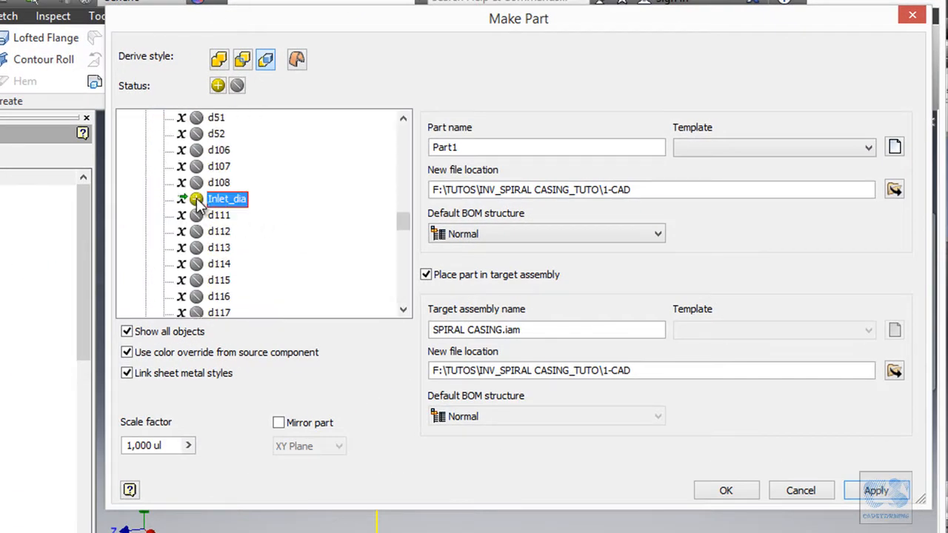
- Include the Thickness parameter, name the part F2 with the Standard (mm).ipt template, and create it in SPIRAL CASING.iam
{"action": "scroll", "coordinate": [345, 208], "scroll_direction": "down", "scroll_amount": 15}
{"action": "scroll", "coordinate": [395, 226], "scroll_direction": "up", "scroll_amount": 5}
{"action": "left_click_drag", "start_coordinate": [406, 155], "coordinate": [400, 151]}
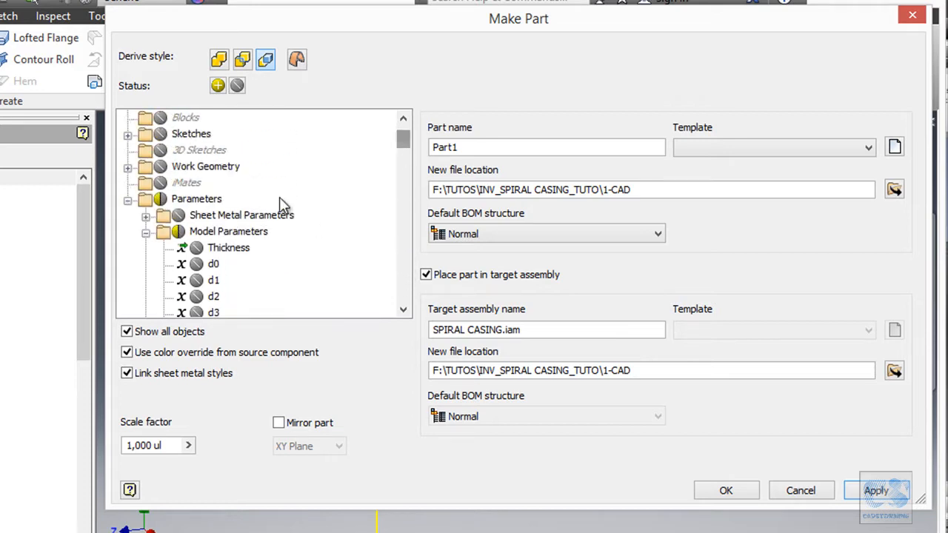
{"action": "left_click", "coordinate": [195, 249]}
{"action": "scroll", "coordinate": [211, 248], "scroll_direction": "down", "scroll_amount": 2}
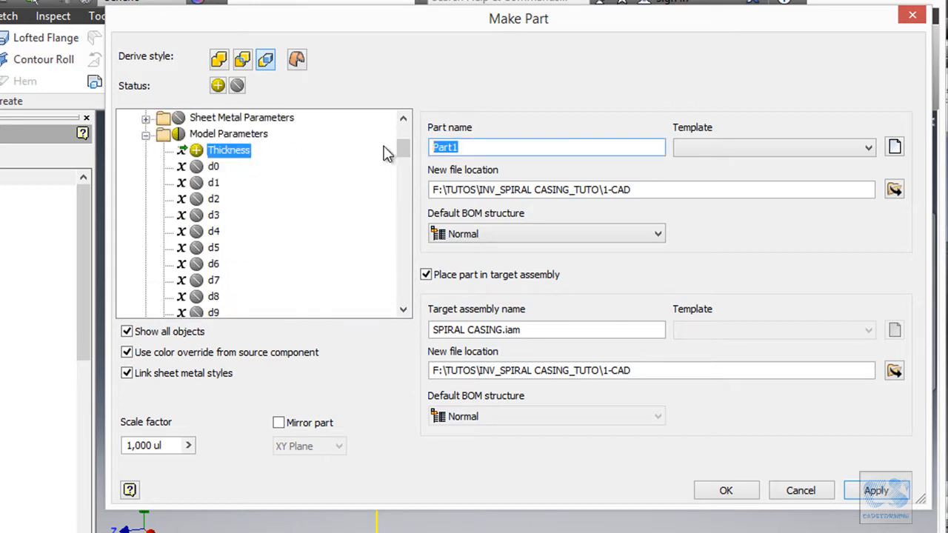
{"action": "left_click", "coordinate": [756, 148]}
{"action": "left_click", "coordinate": [729, 175]}
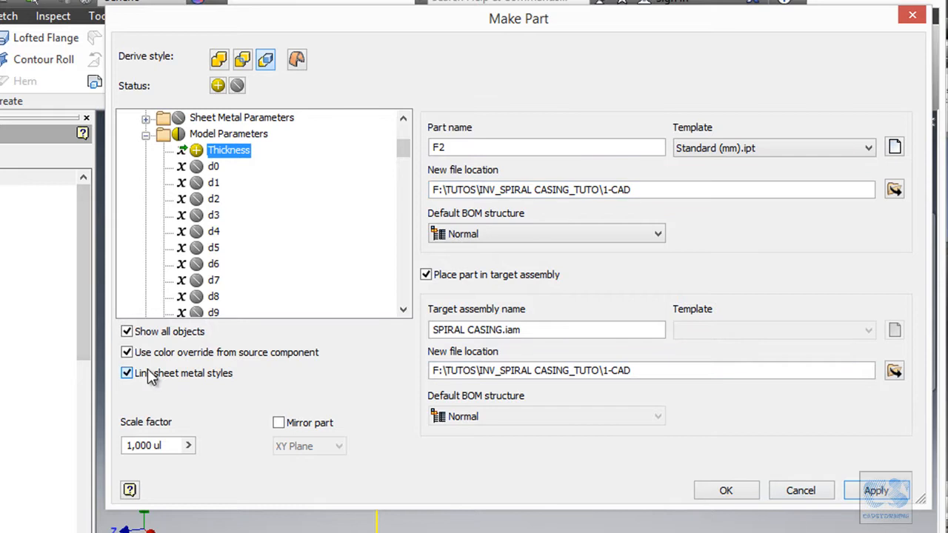
{"action": "left_click", "coordinate": [729, 490]}
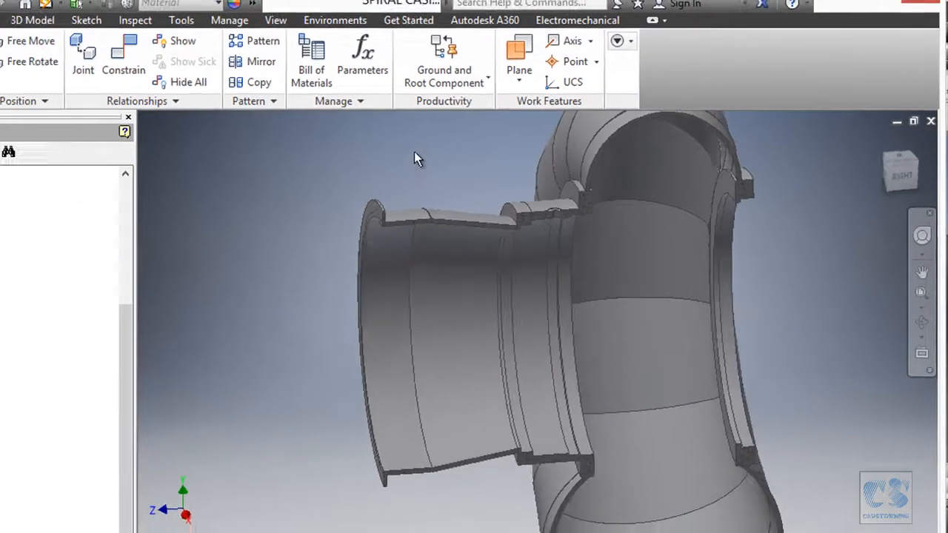
- Open F2 for editing in place and sketch a circle about 1625 mm in diameter centred on the part's origin
{"action": "double_click", "coordinate": [51, 470]}
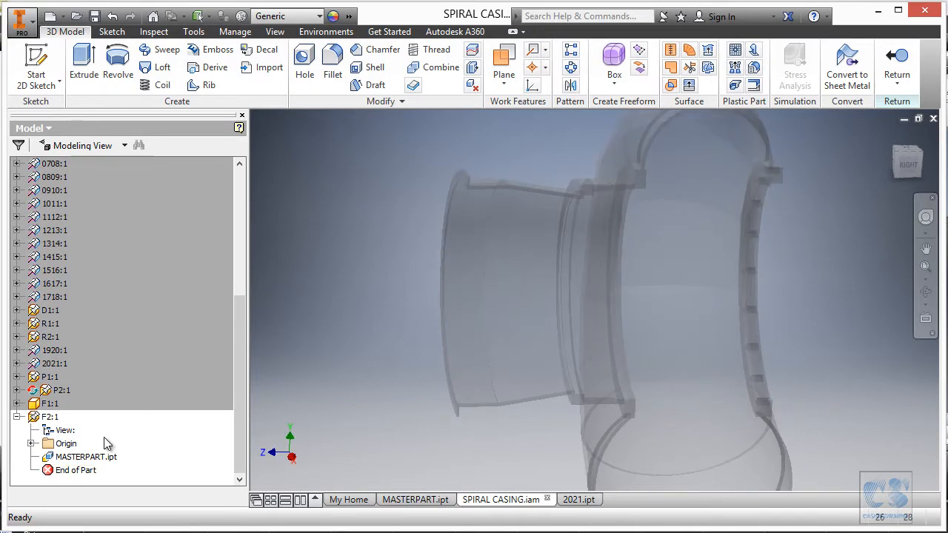
{"action": "left_click", "coordinate": [31, 444]}
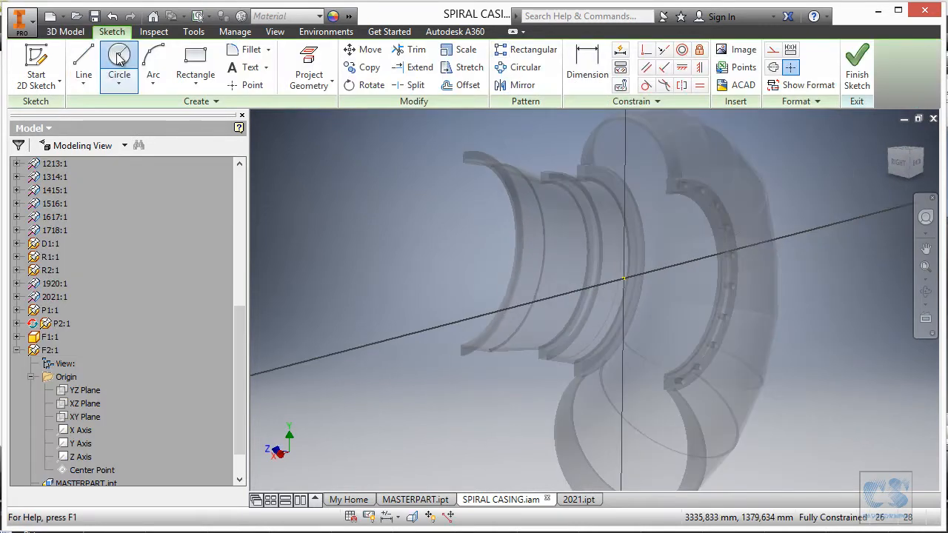
{"action": "left_click", "coordinate": [624, 278]}
{"action": "left_click", "coordinate": [744, 190]}
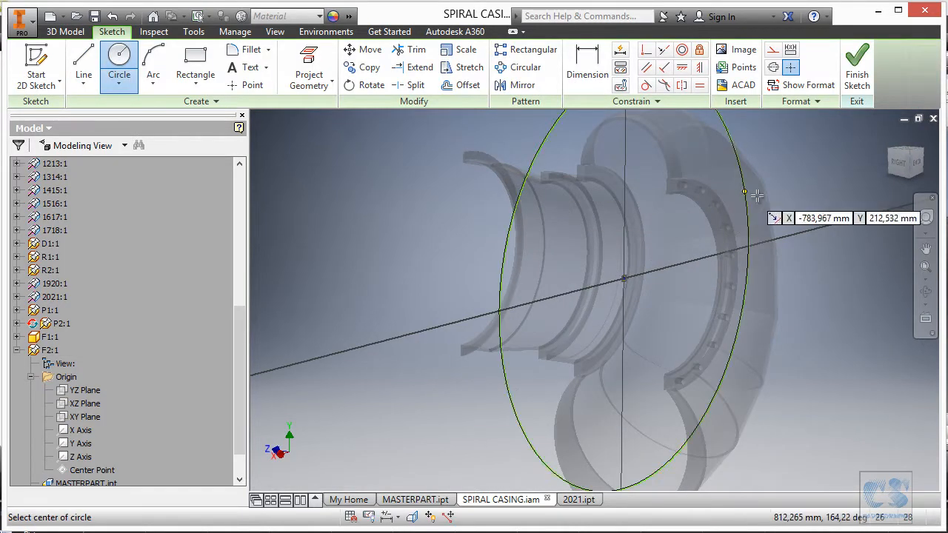
- Dimension the F2 circle's diameter with the expression Inlet_dia+2*Thickness
{"action": "key", "text": "d"}
{"action": "left_click", "coordinate": [532, 178]}
{"action": "left_click", "coordinate": [424, 164]}
{"action": "left_click", "coordinate": [554, 215]}
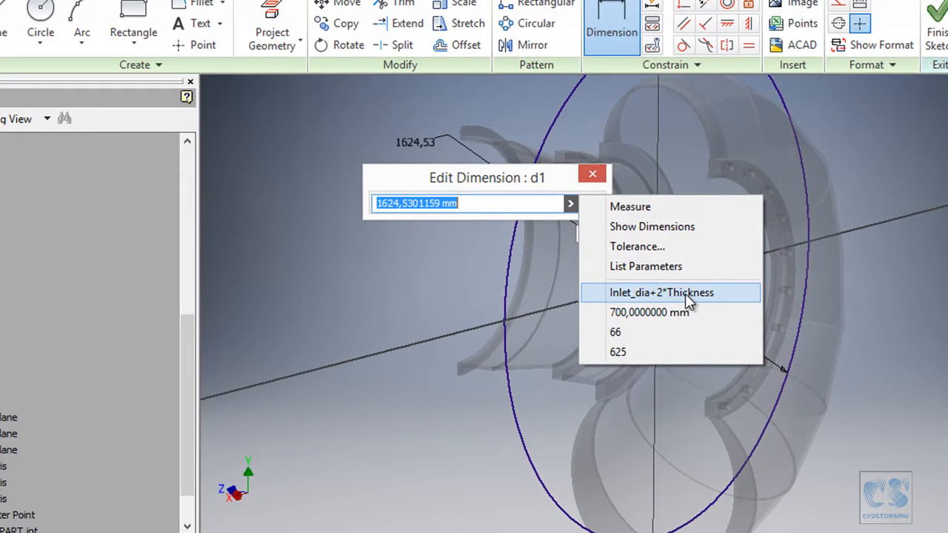
{"action": "left_click", "coordinate": [678, 294]}
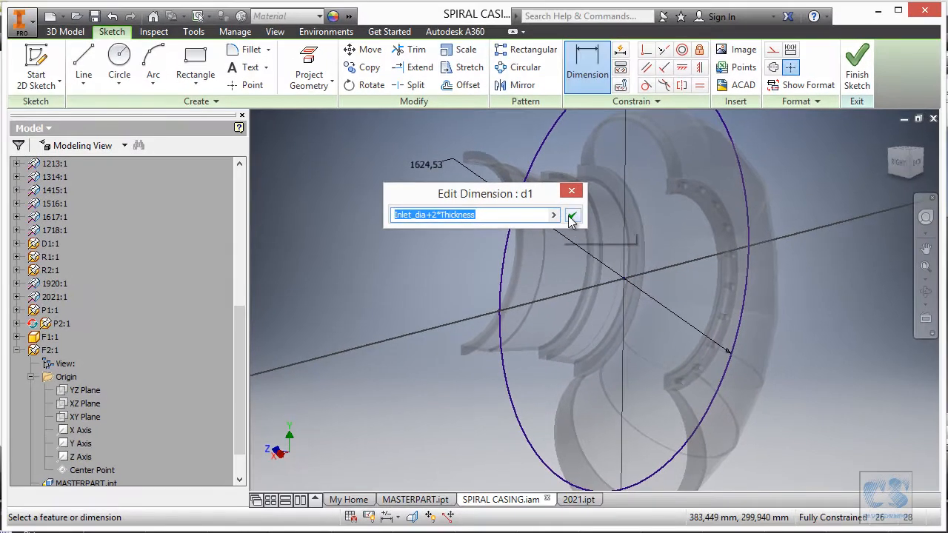
{"action": "left_click", "coordinate": [593, 203]}
- Sketch a second circle 921 mm in diameter on the same centre, using F2's outer diameter from the print, and finish the sketch
{"action": "middle_click_drag", "start_coordinate": [674, 226], "coordinate": [701, 230], "text": "shift"}
{"action": "left_click", "coordinate": [131, 60]}
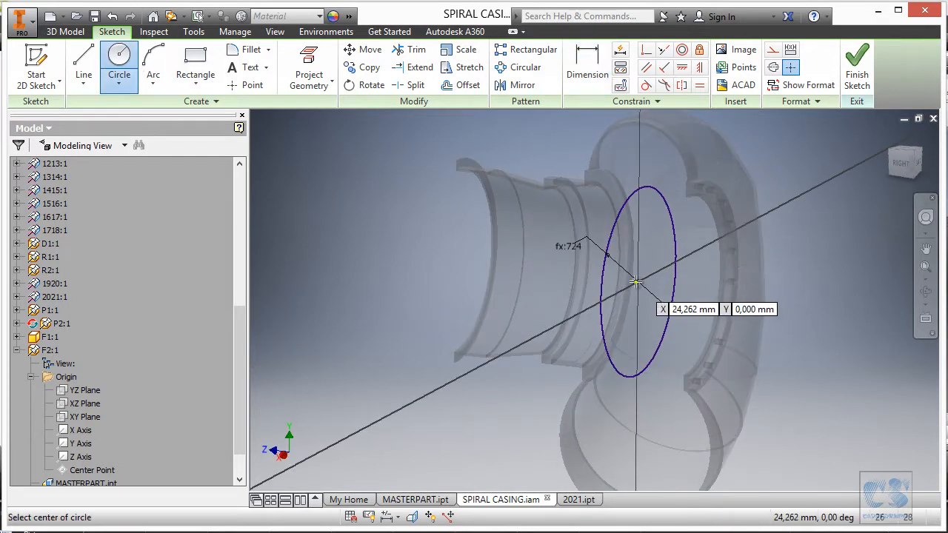
{"action": "left_click", "coordinate": [639, 281]}
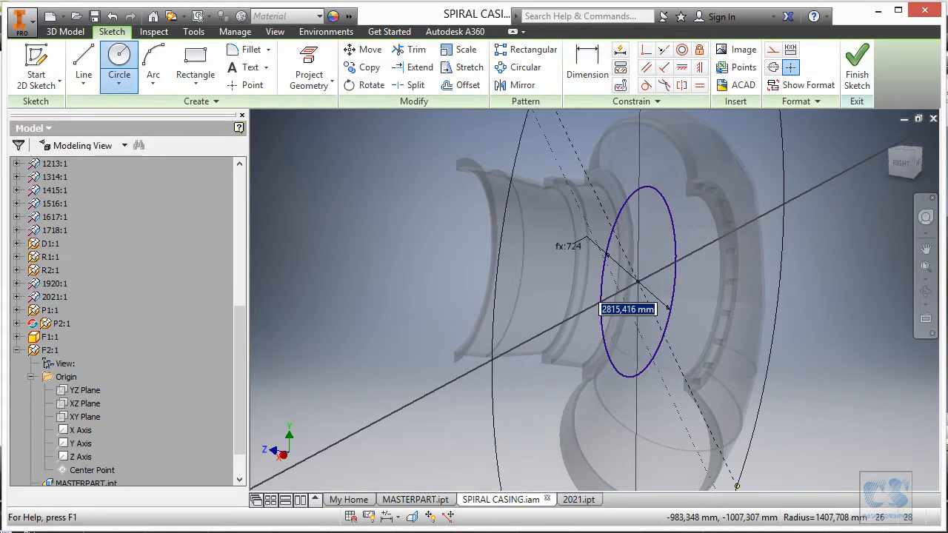
{"action": "key", "text": "alt+Tab"}
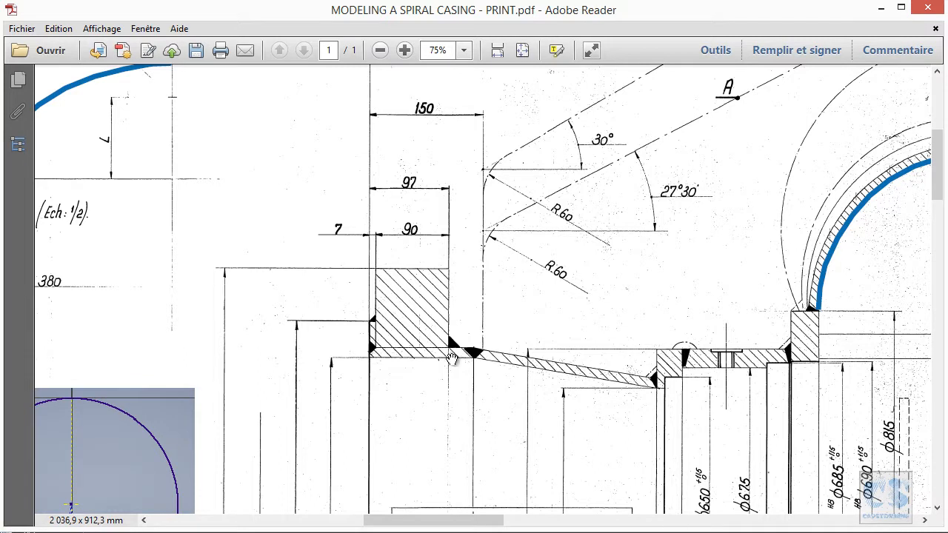
{"action": "scroll", "coordinate": [322, 409], "scroll_direction": "down", "scroll_amount": 10}
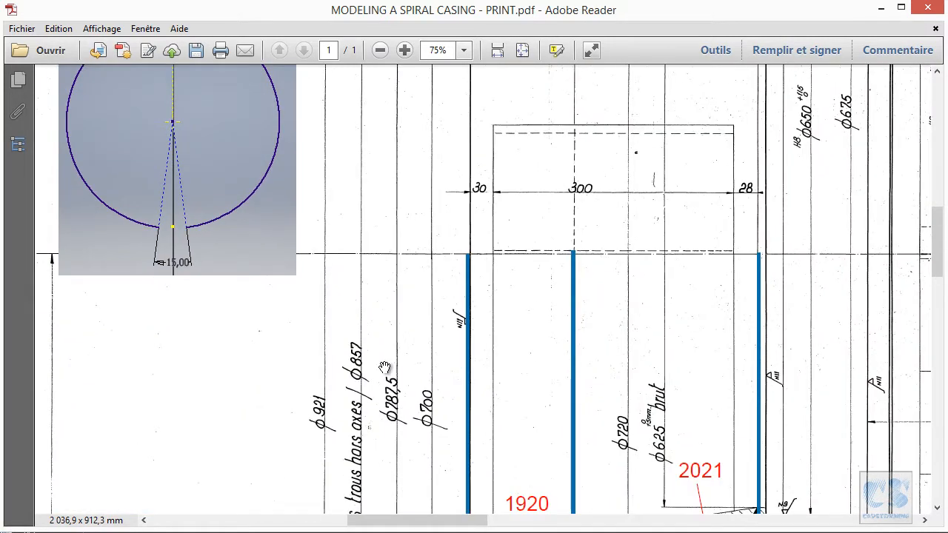
{"action": "left_click_drag", "start_coordinate": [366, 424], "coordinate": [374, 429]}
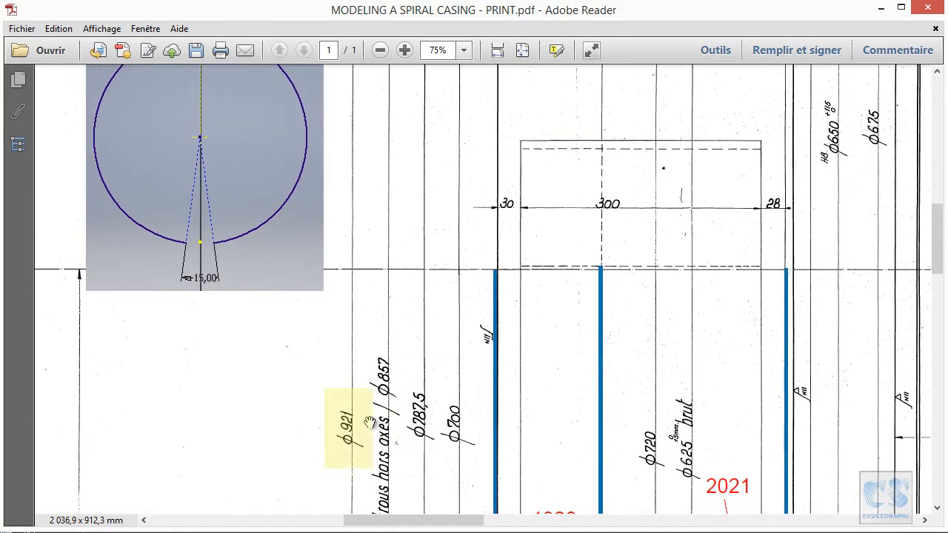
{"action": "key", "text": "alt+Tab"}
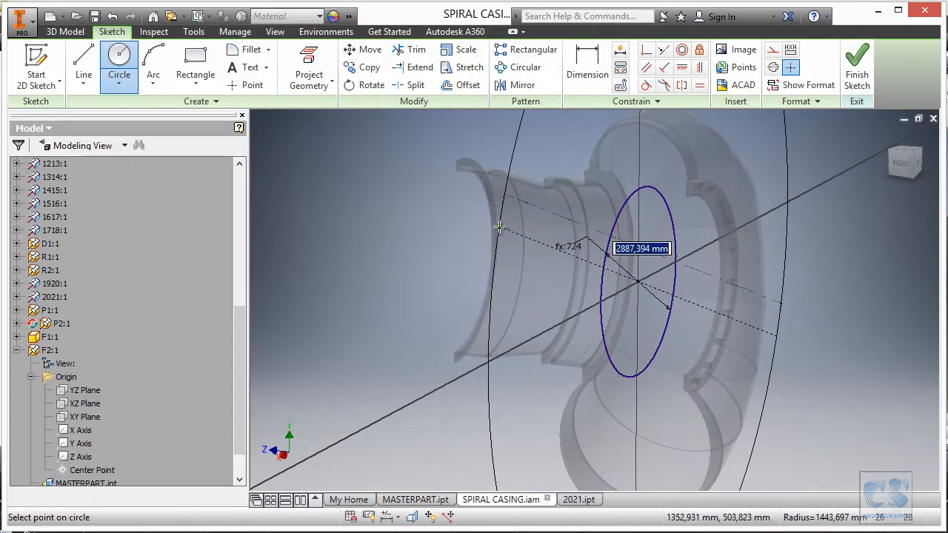
{"action": "key", "text": "Return"}
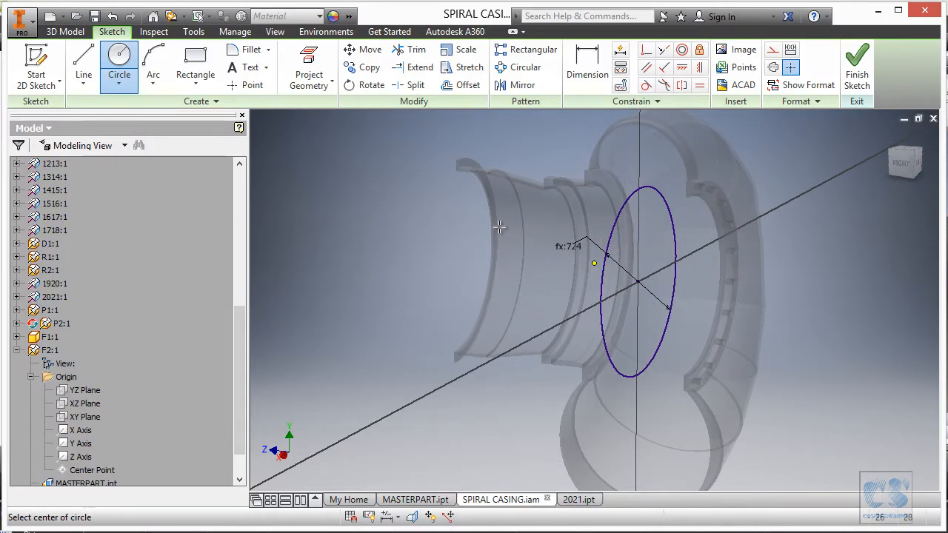
{"action": "key", "text": "F5"}
{"action": "left_click", "coordinate": [858, 59]}
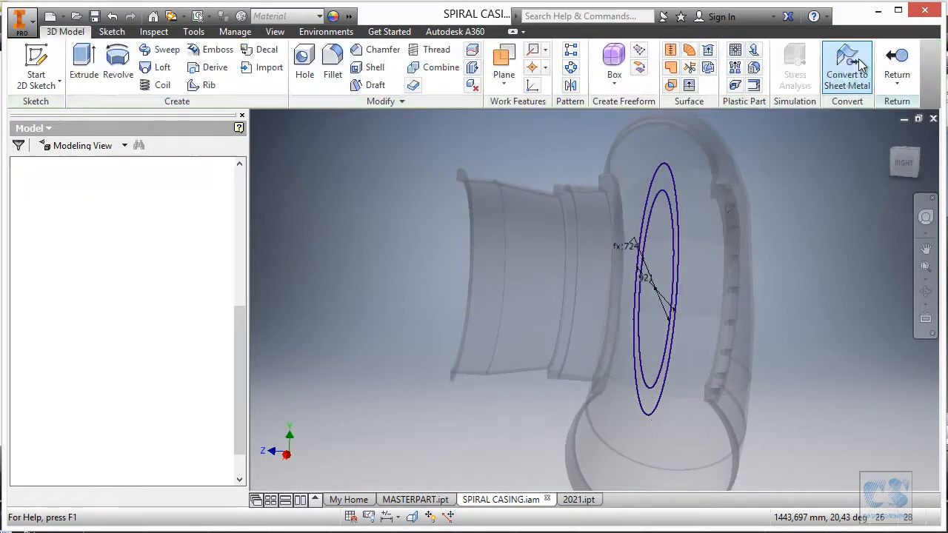
- Check the flange thickness on the print and extrude the ring between F2's two circles by 90 mm
{"action": "key", "text": "e"}
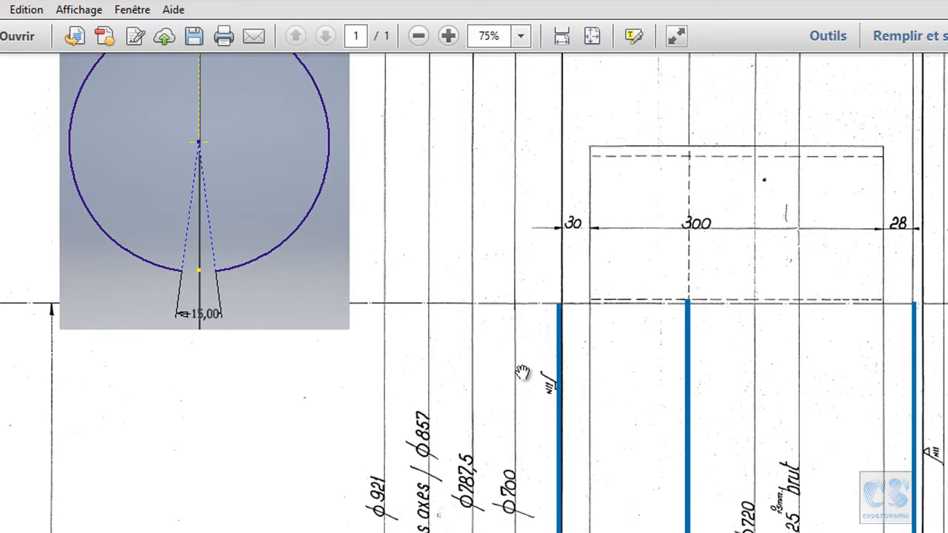
{"action": "scroll", "coordinate": [525, 372], "scroll_direction": "down", "scroll_amount": 3, "text": "ctrl"}
{"action": "scroll", "coordinate": [566, 116], "scroll_direction": "up", "scroll_amount": 2, "text": "ctrl"}
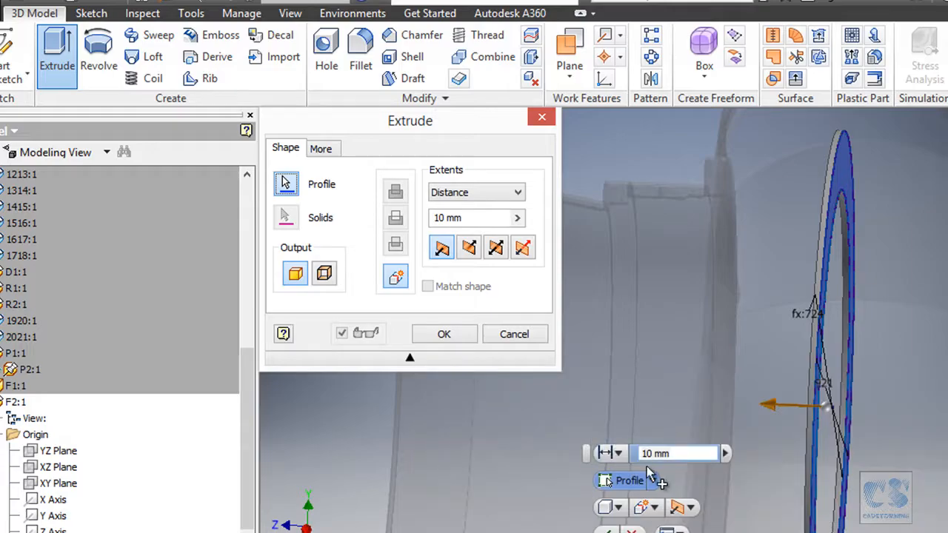
{"action": "left_click", "coordinate": [642, 455]}
{"action": "type", "text": "90"}
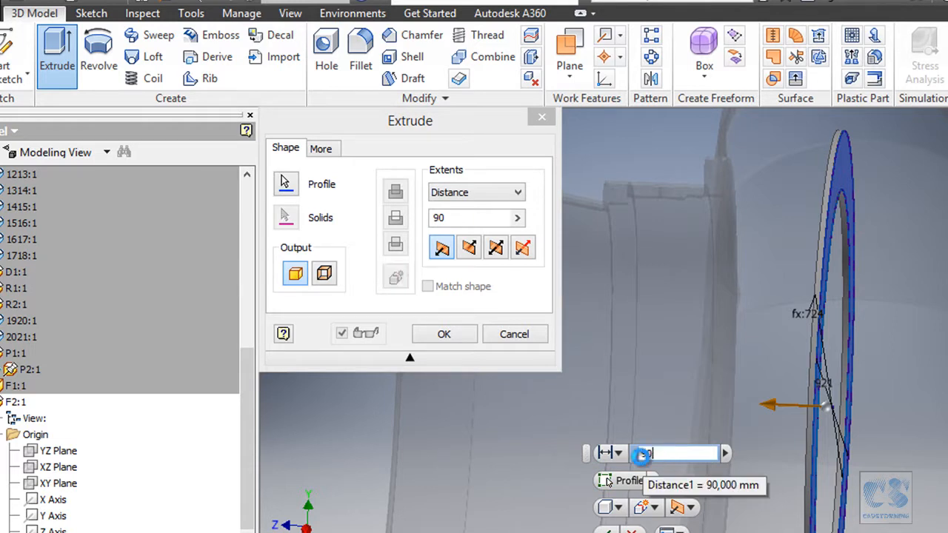
{"action": "key", "text": "Return"}
{"action": "scroll", "coordinate": [587, 362], "scroll_direction": "down", "scroll_amount": 4}
{"action": "mouse_move", "coordinate": [709, 340]}
{"action": "middle_mouse_down", "text": "shift"}
{"action": "mouse_move", "coordinate": [699, 342]}
{"action": "mouse_move", "coordinate": [729, 335]}
{"action": "mouse_move", "coordinate": [746, 462]}
{"action": "mouse_move", "coordinate": [763, 467]}
{"action": "middle_mouse_up", "text": "shift"}
- Switch to the print in Adobe Reader and examine F2's bolt holes in section and front views for diameter, number, pitch circle and layout
{"action": "key", "text": "alt+Tab"}
{"action": "scroll", "coordinate": [520, 321], "scroll_direction": "up", "scroll_amount": 3, "text": "ctrl"}
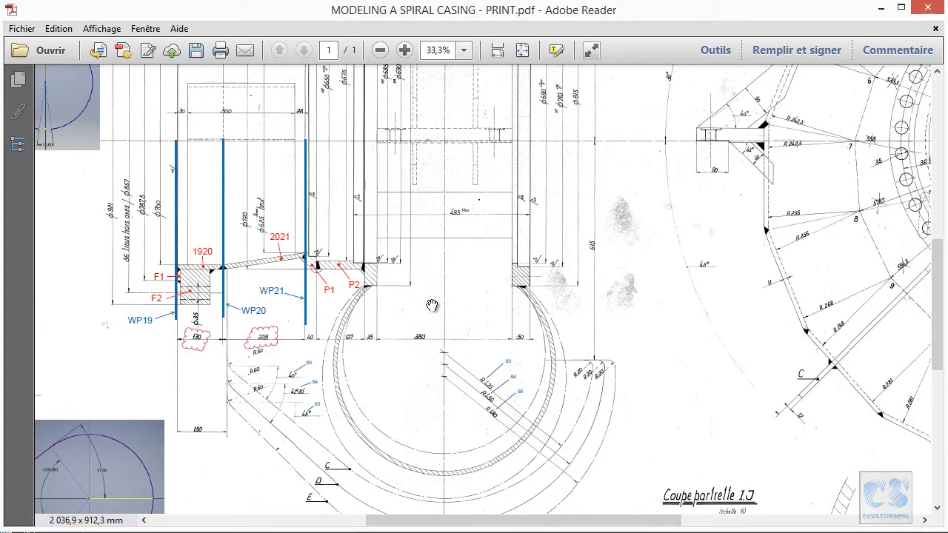
{"action": "scroll", "coordinate": [288, 321], "scroll_direction": "up", "scroll_amount": 3, "text": "ctrl"}
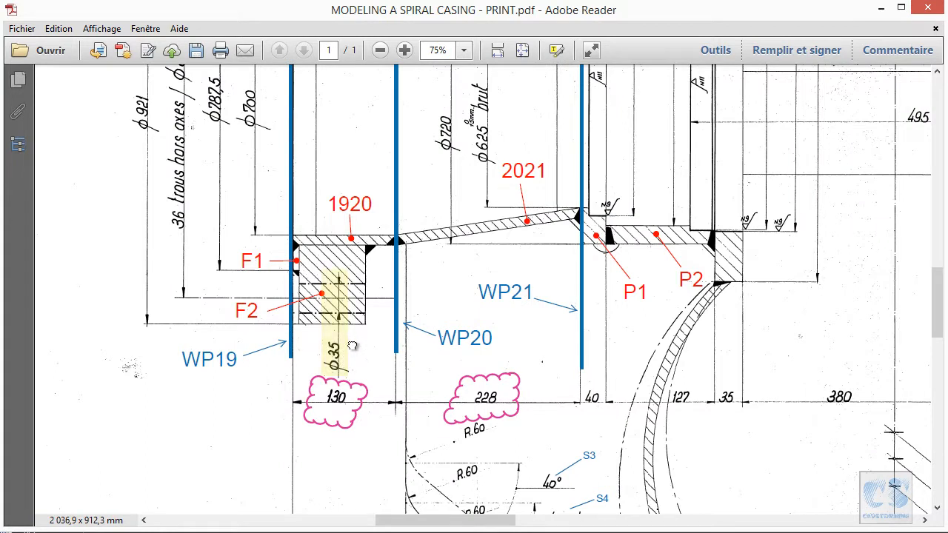
{"action": "left_click_drag", "start_coordinate": [352, 343], "coordinate": [454, 436]}
{"action": "left_click_drag", "start_coordinate": [287, 286], "coordinate": [317, 335]}
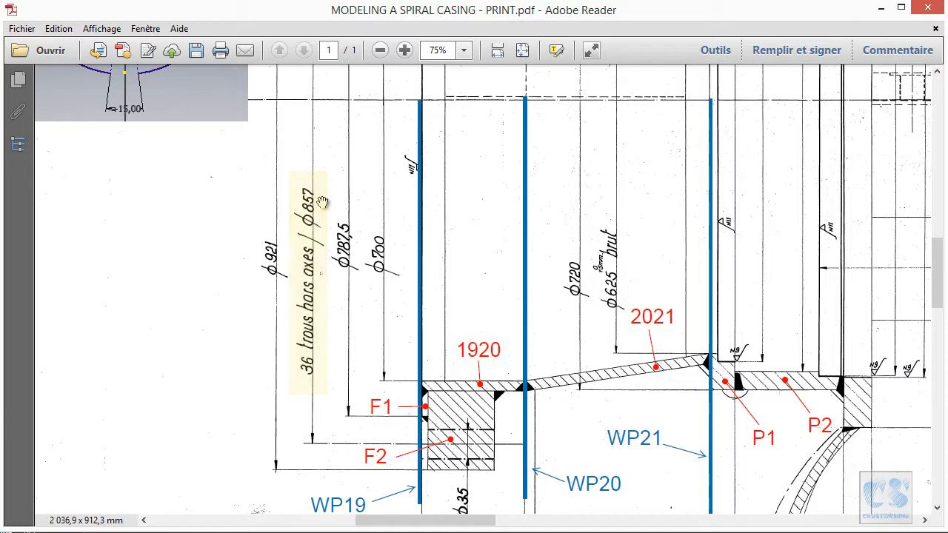
{"action": "scroll", "coordinate": [335, 225], "scroll_direction": "down", "scroll_amount": 2, "text": "ctrl"}
{"action": "left_click_drag", "start_coordinate": [305, 204], "coordinate": [620, 363]}
{"action": "scroll", "coordinate": [592, 363], "scroll_direction": "down", "scroll_amount": 1, "text": "ctrl"}
{"action": "left_click_drag", "start_coordinate": [520, 416], "coordinate": [546, 229]}
{"action": "scroll", "coordinate": [530, 350], "scroll_direction": "up", "scroll_amount": 1, "text": "ctrl"}
{"action": "left_click_drag", "start_coordinate": [475, 359], "coordinate": [651, 269]}
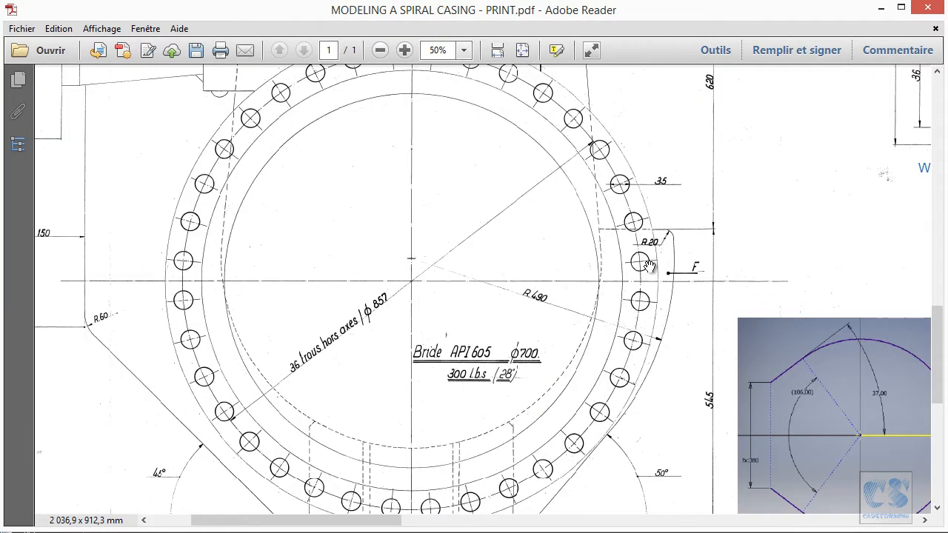
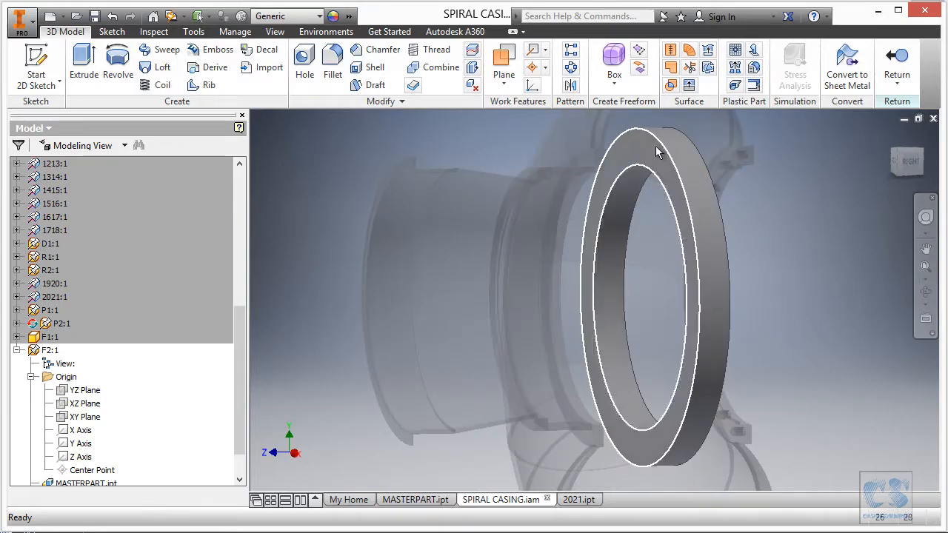
- Start a sketch on F2's front ring face and draw a circle about 836 mm in diameter centred on the origin
{"action": "left_click", "coordinate": [656, 146]}
{"action": "left_click", "coordinate": [722, 140]}
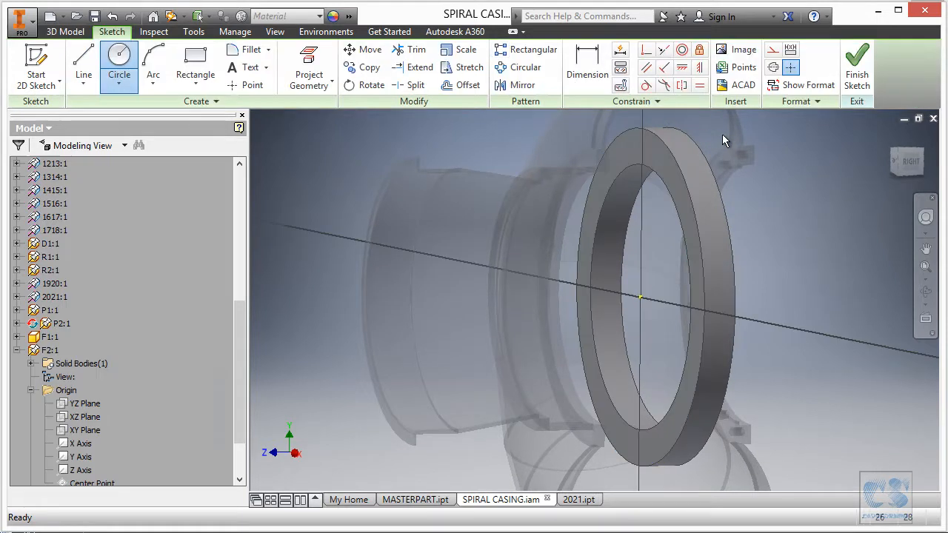
{"action": "key", "text": "c"}
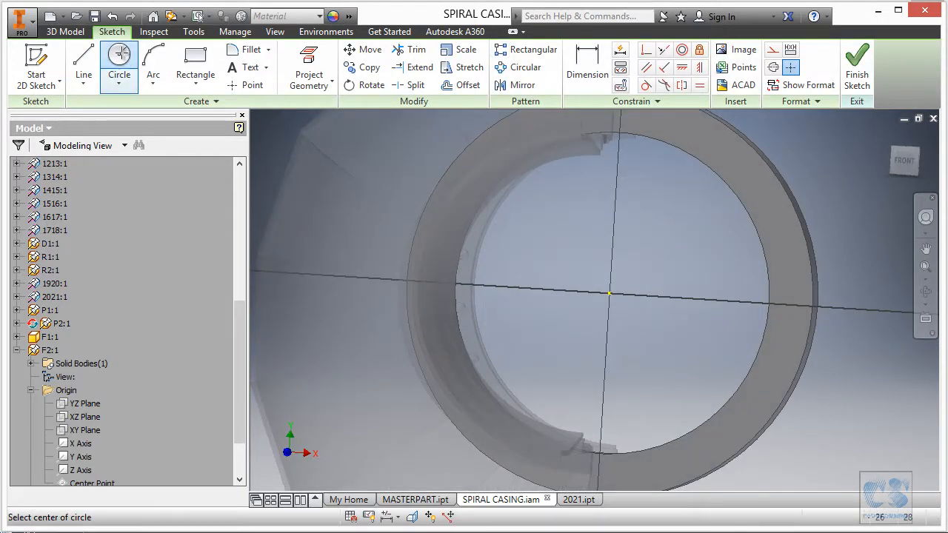
{"action": "left_click", "coordinate": [609, 294]}
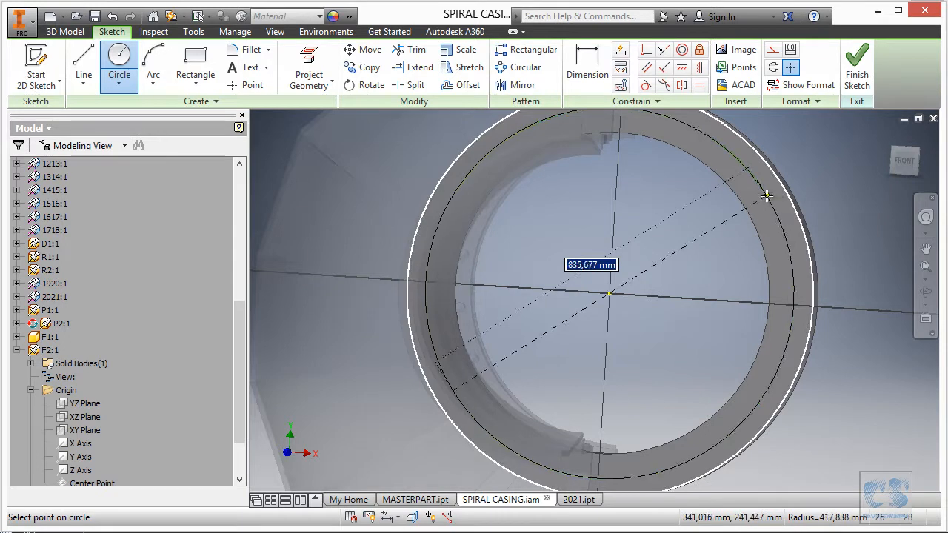
{"action": "left_click", "coordinate": [767, 196]}
- Draw a slanted line from the ring's centre to the new circle in its upper-right quadrant
{"action": "left_click", "coordinate": [84, 56]}
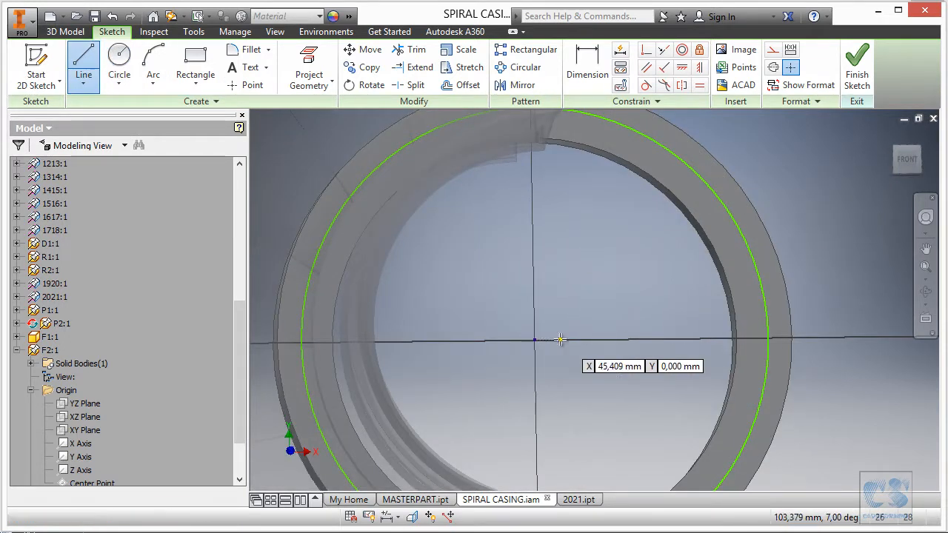
{"action": "left_click", "coordinate": [535, 340]}
{"action": "left_click", "coordinate": [753, 253]}
{"action": "scroll", "coordinate": [556, 179], "scroll_direction": "down", "scroll_amount": 3}
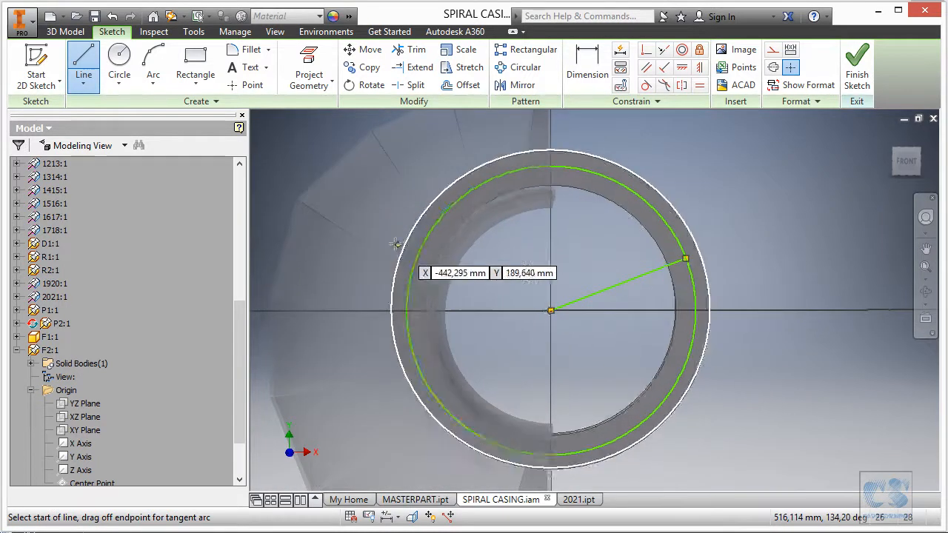
{"action": "key", "text": "Escape"}
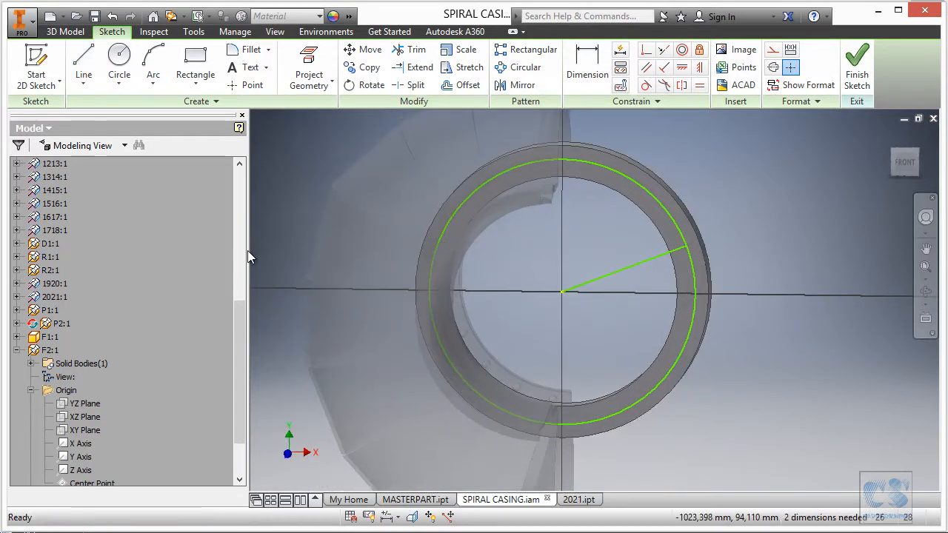
- Project F2's X axis into the sketch as reference geometry for the angled line
{"action": "left_click_drag", "start_coordinate": [237, 343], "coordinate": [240, 391]}
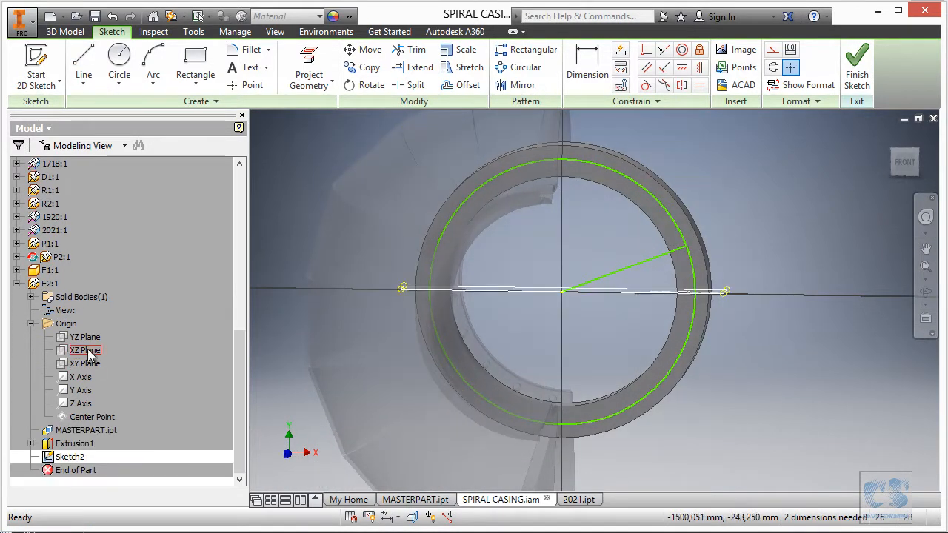
{"action": "left_click", "coordinate": [80, 377]}
{"action": "left_click", "coordinate": [306, 58]}
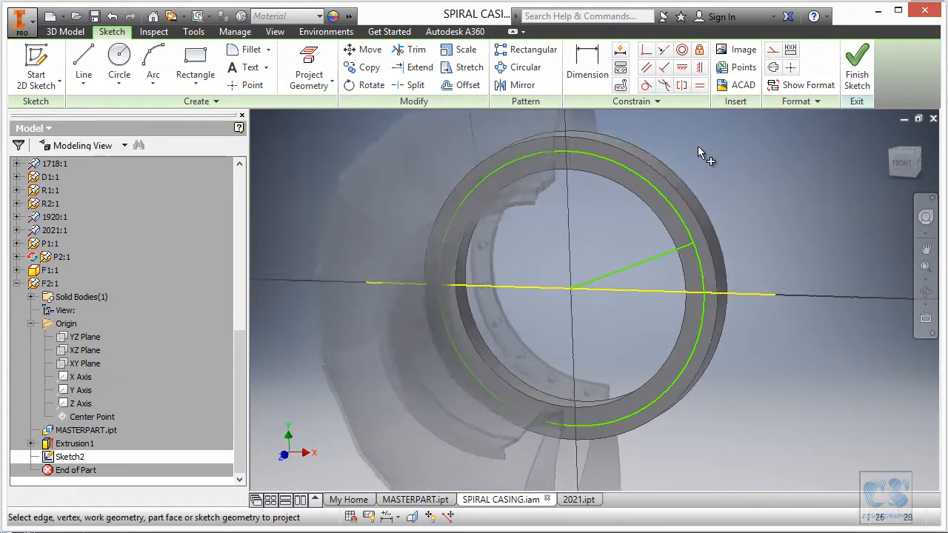
{"action": "scroll", "coordinate": [637, 185], "scroll_direction": "down", "scroll_amount": 2}
{"action": "left_click", "coordinate": [652, 152]}
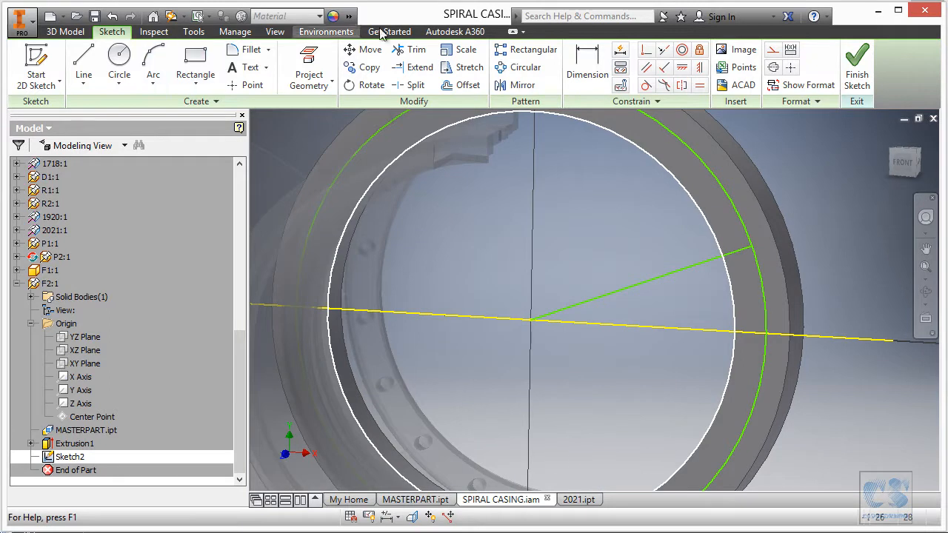
- Dimension the angle between the slanted line and the projected X axis as 5 degrees
{"action": "left_click", "coordinate": [588, 65]}
{"action": "left_click", "coordinate": [648, 321]}
{"action": "left_click", "coordinate": [667, 296]}
{"action": "type", "text": "5"}
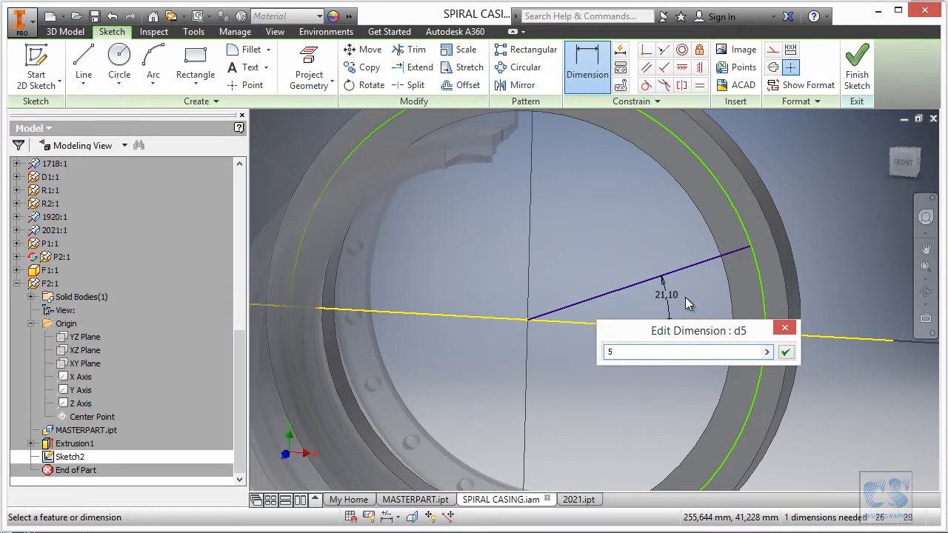
{"action": "key", "text": "Return"}
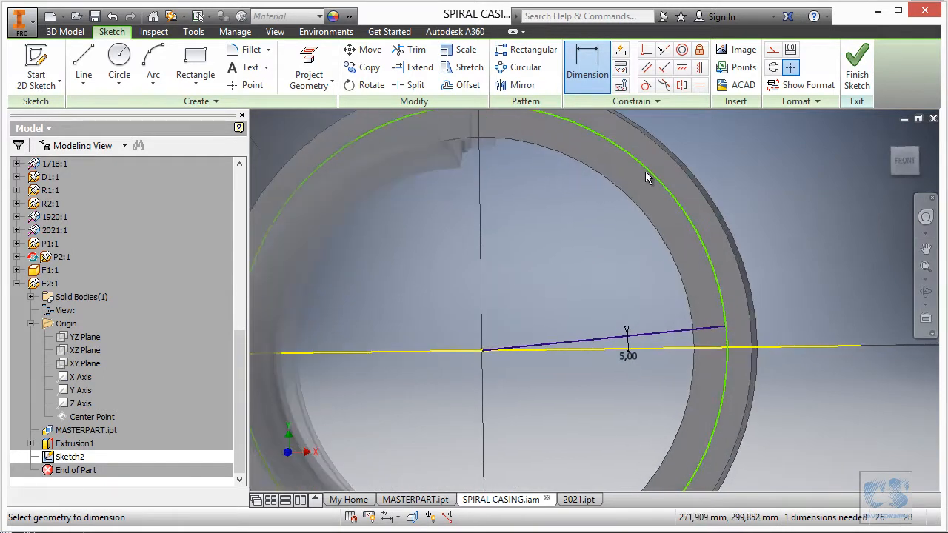
- Set the bolt circle's diameter to 857 mm and finish the sketch
{"action": "left_click", "coordinate": [650, 169]}
{"action": "left_click", "coordinate": [711, 146]}
{"action": "type", "text": "8"}
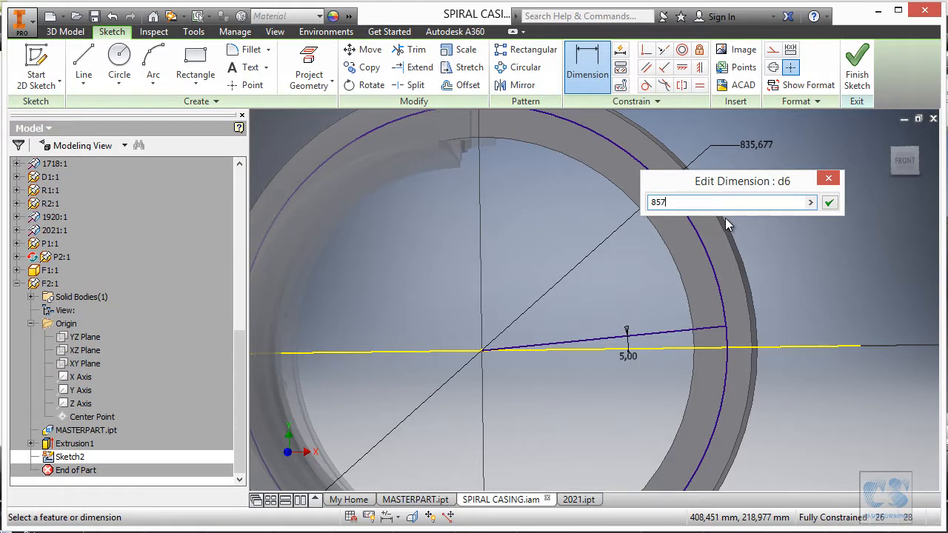
{"action": "type", "text": "57"}
{"action": "key", "text": "Return"}
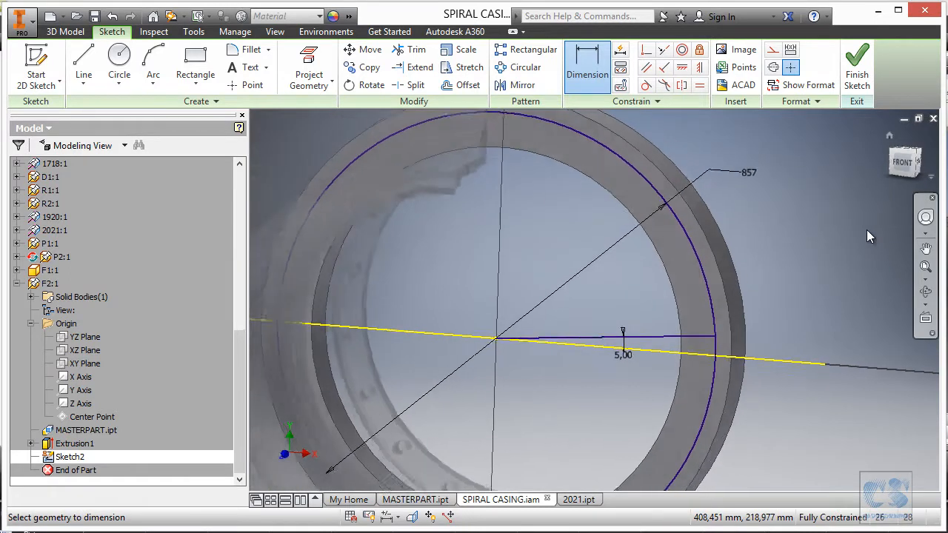
{"action": "left_click", "coordinate": [858, 68]}
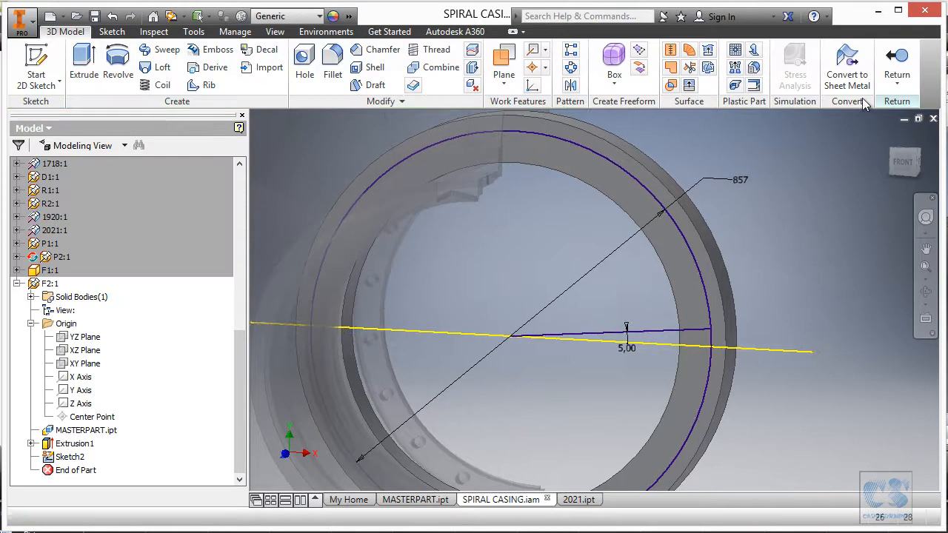
- Create a simple 35 mm hole through all of F2 at the point where the angled line meets the bolt circle
{"action": "left_click", "coordinate": [305, 60]}
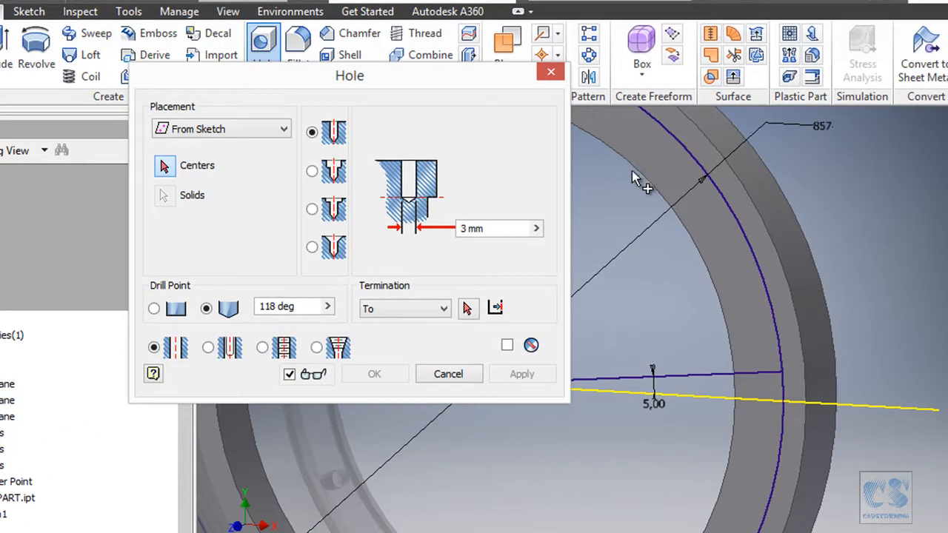
{"action": "left_click", "coordinate": [787, 367]}
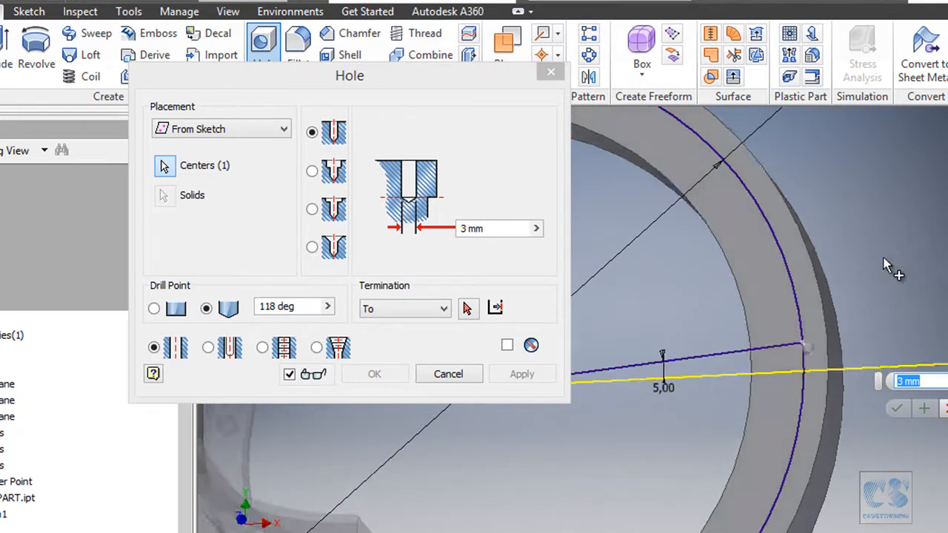
{"action": "left_click", "coordinate": [465, 229]}
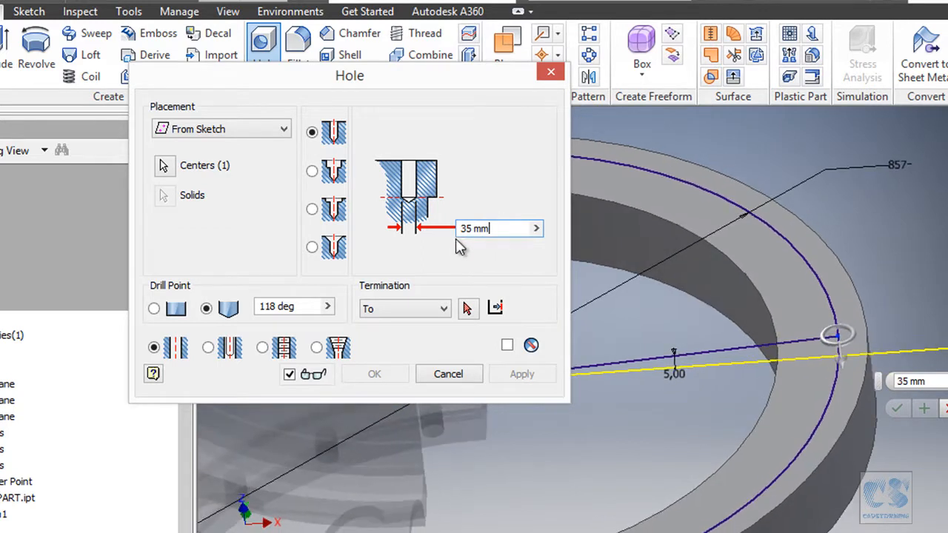
{"action": "left_click", "coordinate": [433, 309]}
{"action": "left_click", "coordinate": [397, 337]}
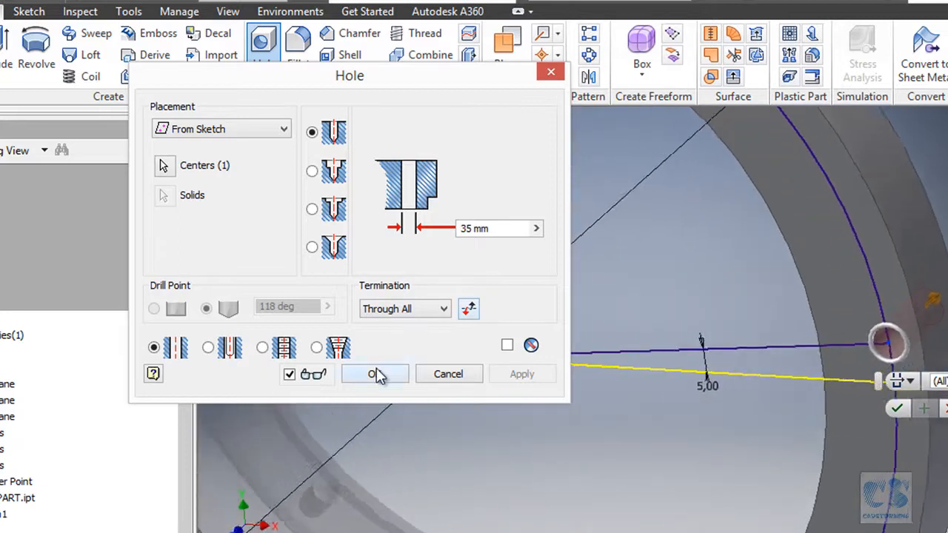
{"action": "left_click", "coordinate": [374, 374]}
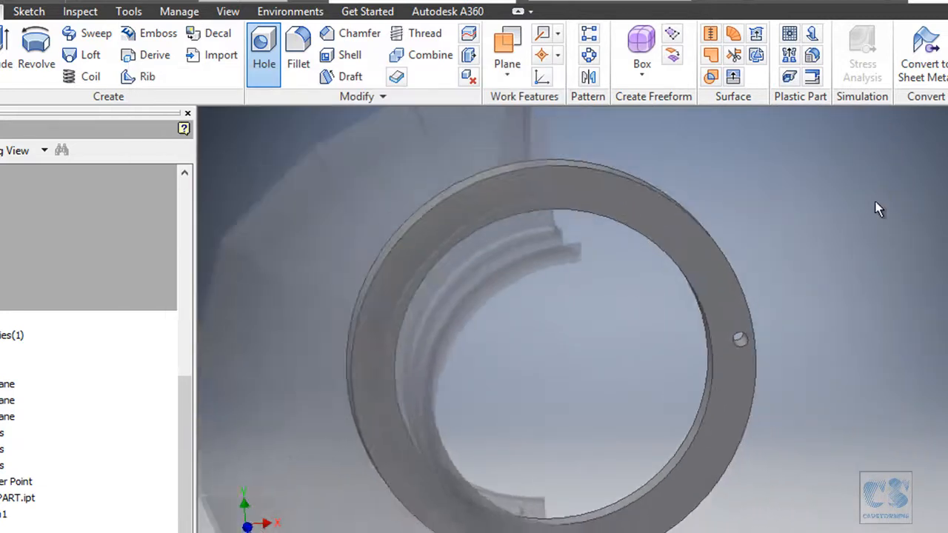
- Pattern the bolt hole circularly around F2's Z axis with 36 occurrences over 360 degrees
{"action": "left_click", "coordinate": [589, 57]}
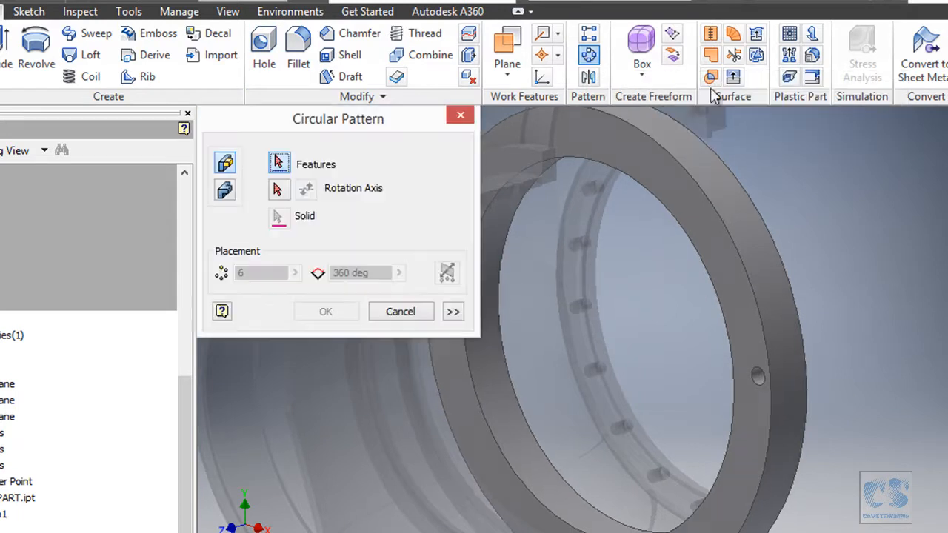
{"action": "left_click", "coordinate": [802, 382]}
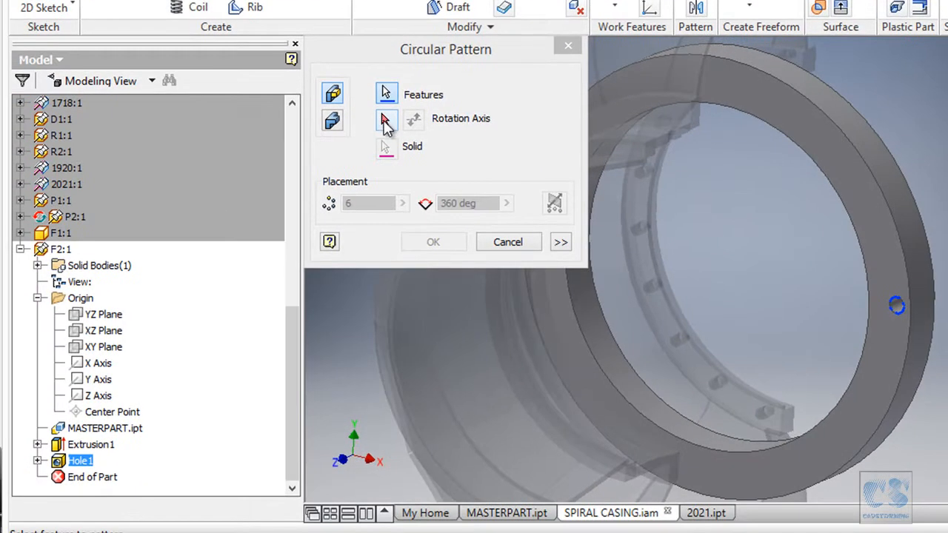
{"action": "left_click", "coordinate": [287, 184]}
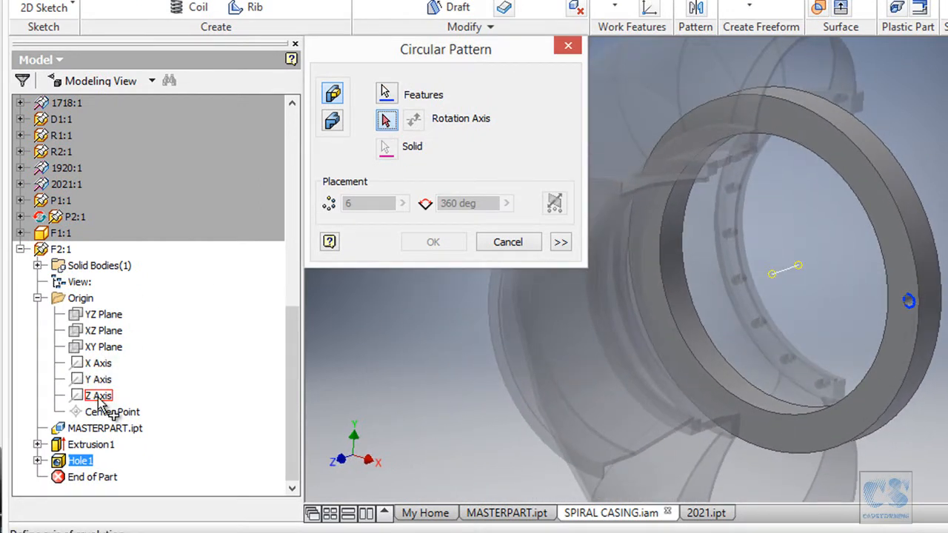
{"action": "left_click", "coordinate": [98, 397]}
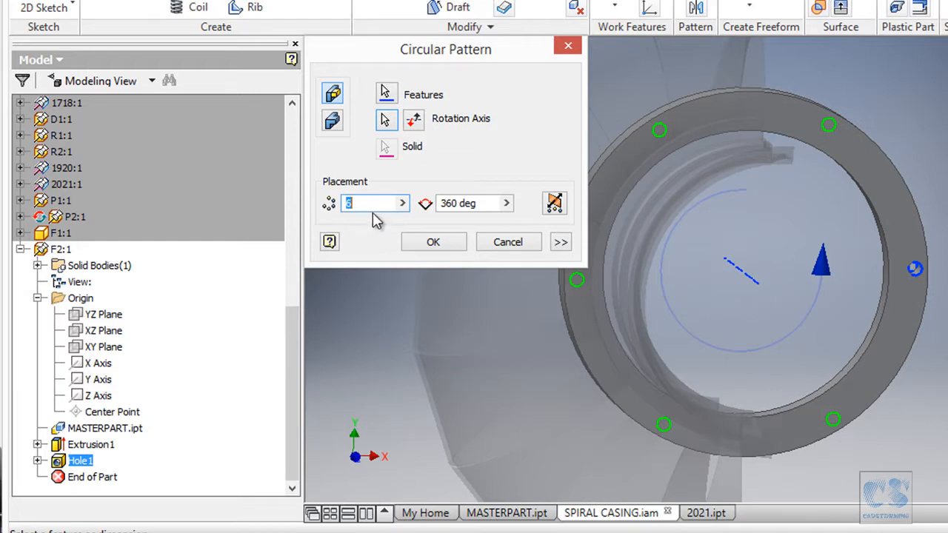
{"action": "type", "text": "36"}
{"action": "key", "text": "Return"}
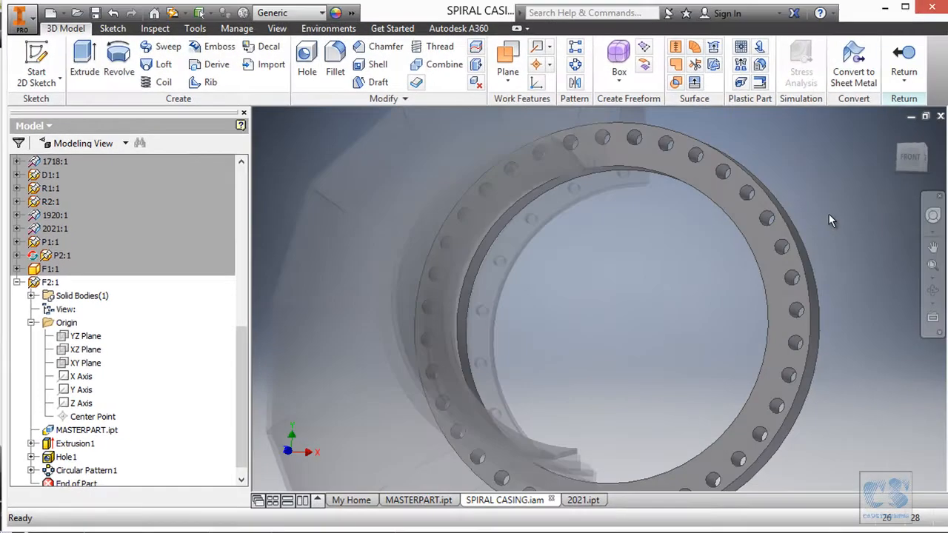
- Return from editing F2 to the spiral casing assembly and unground the F2 component
{"action": "key", "text": "F6"}
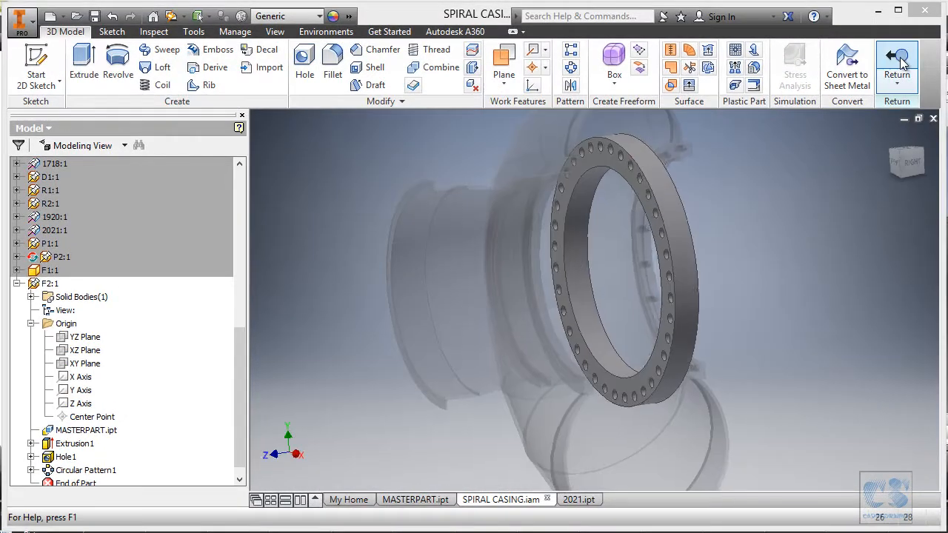
{"action": "left_click", "coordinate": [898, 58]}
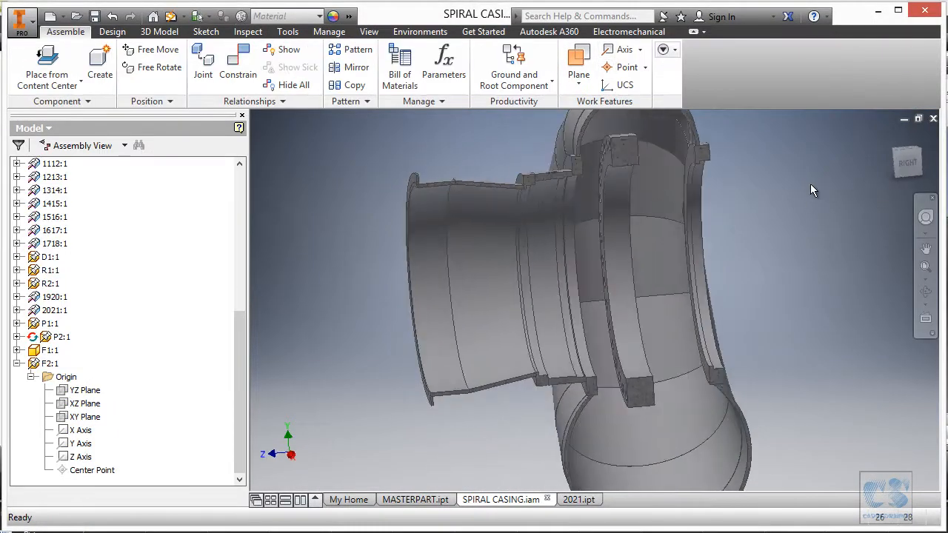
{"action": "right_click", "coordinate": [50, 366]}
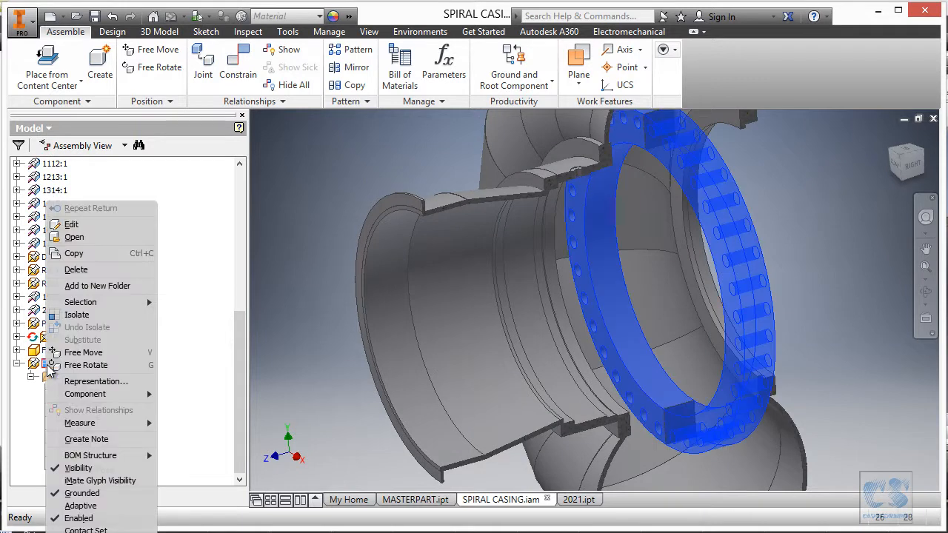
{"action": "left_click", "coordinate": [82, 493]}
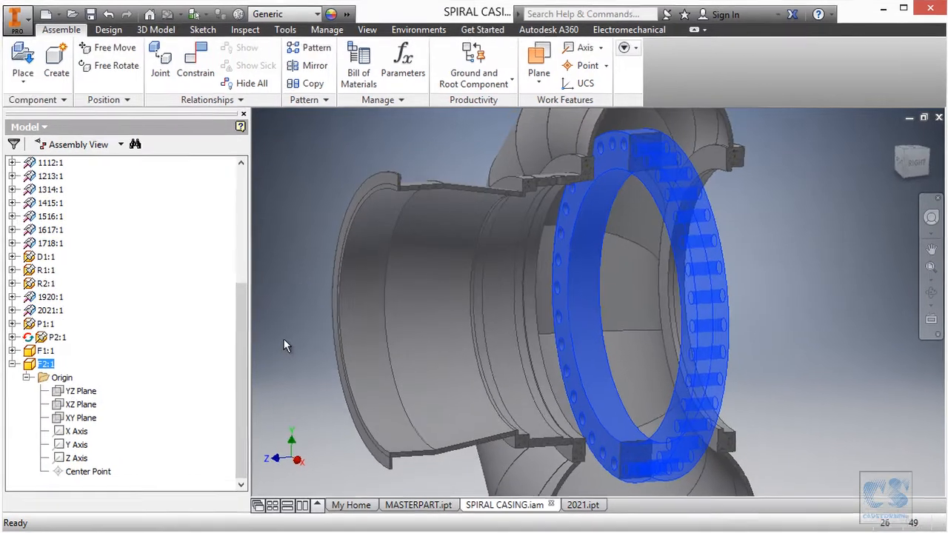
- Apply a mate constraint with 0 mm offset between F2's flat face and the inner face of the pipe's end collar
{"action": "left_click", "coordinate": [157, 74]}
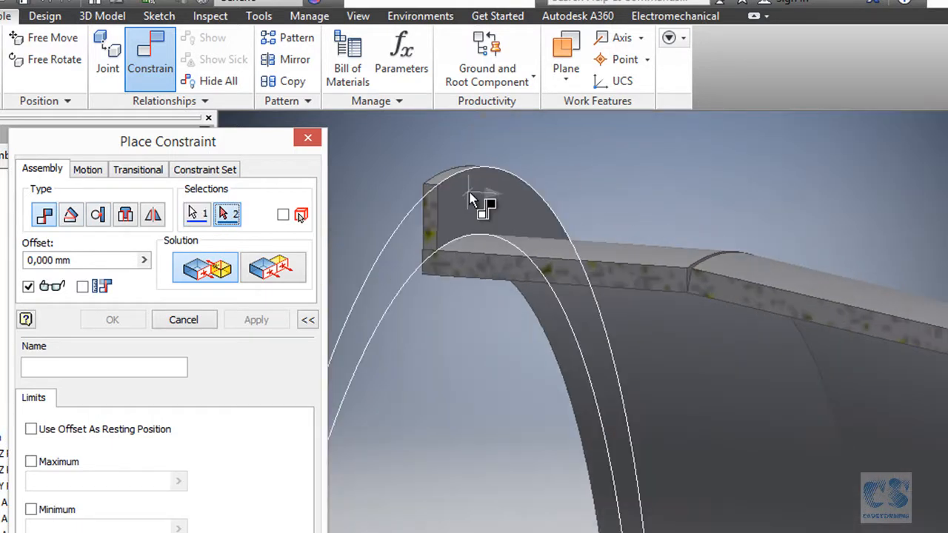
{"action": "left_click", "coordinate": [477, 203]}
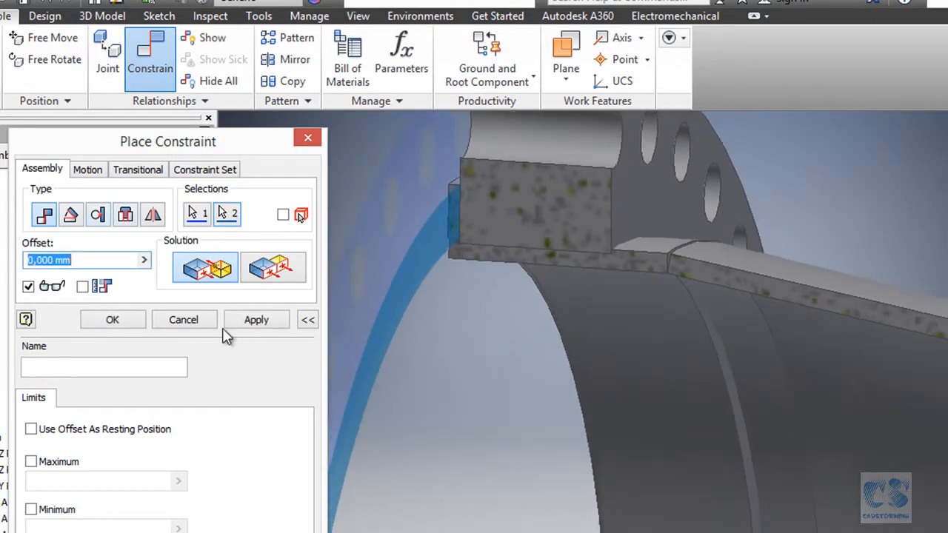
{"action": "left_click", "coordinate": [254, 322]}
- Apply an insert constraint with 0 mm offset between F2's circular inner edge and the matching circular edge at the pipe's end collar
{"action": "left_click_drag", "start_coordinate": [634, 219], "coordinate": [647, 156]}
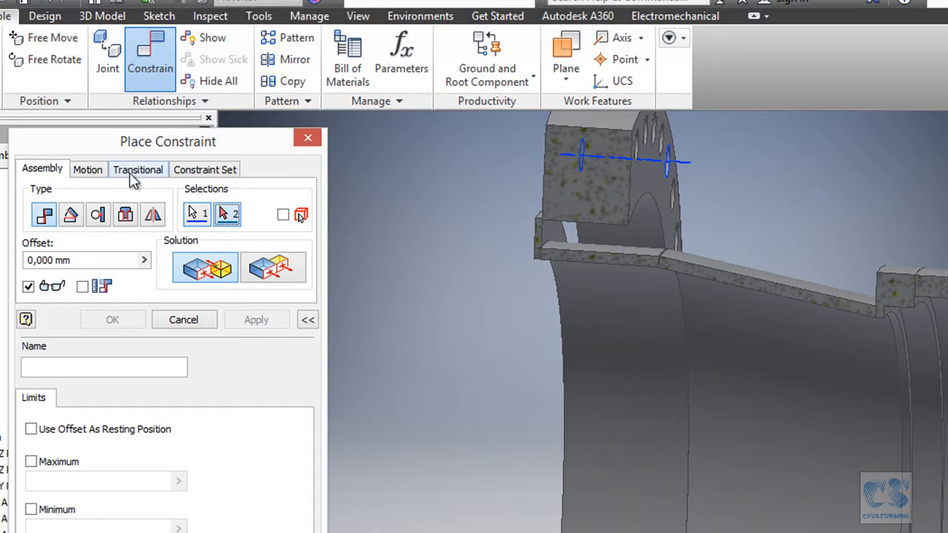
{"action": "left_click", "coordinate": [126, 216]}
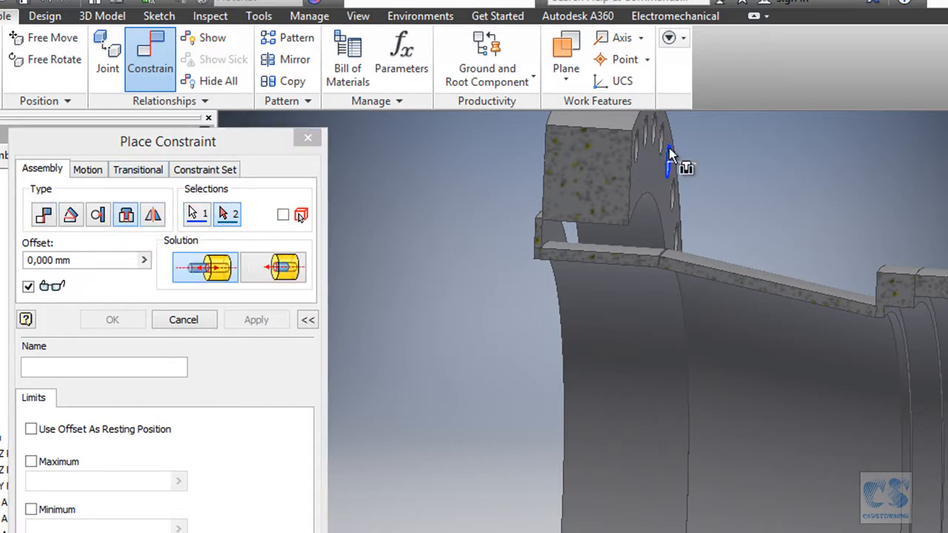
{"action": "left_click", "coordinate": [197, 214]}
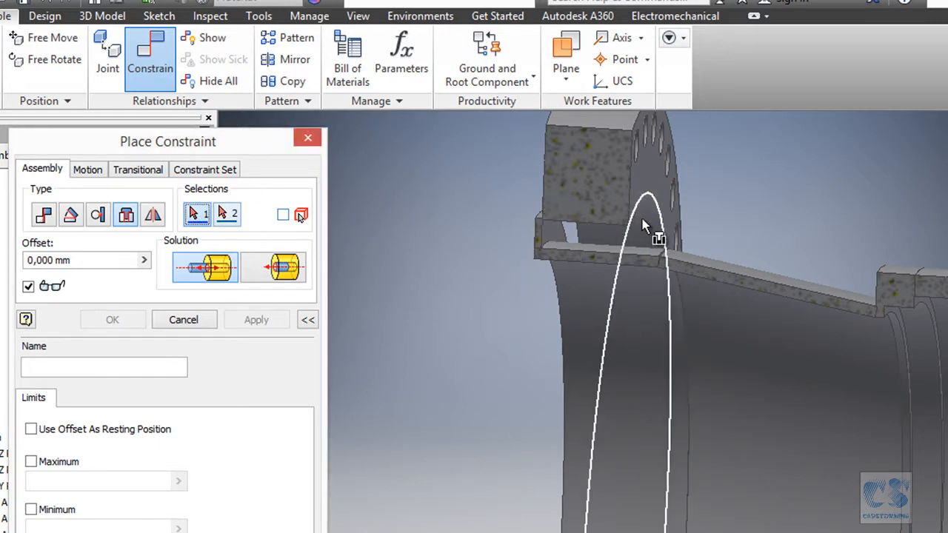
{"action": "left_click", "coordinate": [608, 227]}
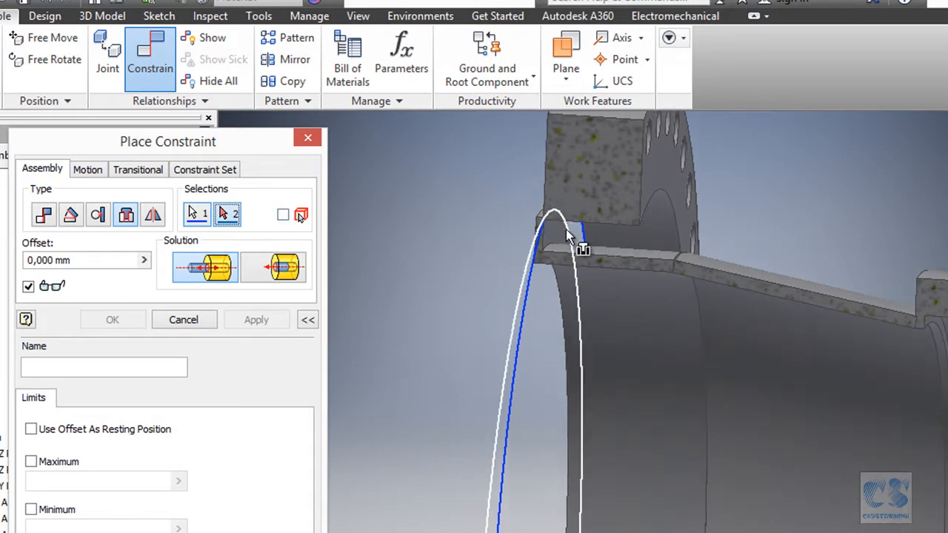
{"action": "scroll", "coordinate": [568, 255], "scroll_direction": "up", "scroll_amount": 5}
{"action": "left_click", "coordinate": [785, 289]}
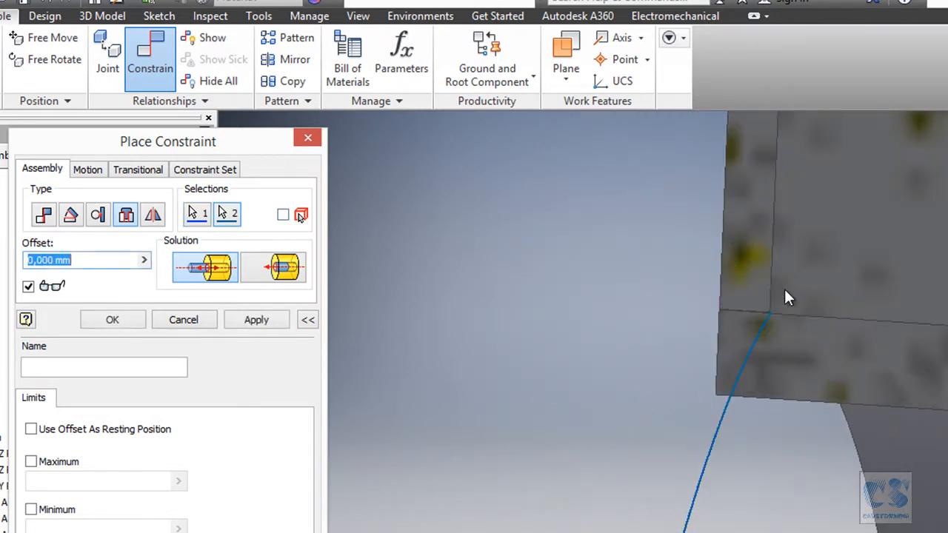
{"action": "scroll", "coordinate": [641, 289], "scroll_direction": "down", "scroll_amount": 5}
{"action": "scroll", "coordinate": [563, 285], "scroll_direction": "down", "scroll_amount": 2}
{"action": "middle_click_drag", "start_coordinate": [828, 276], "coordinate": [817, 223], "text": "shift"}
{"action": "left_click", "coordinate": [250, 321]}
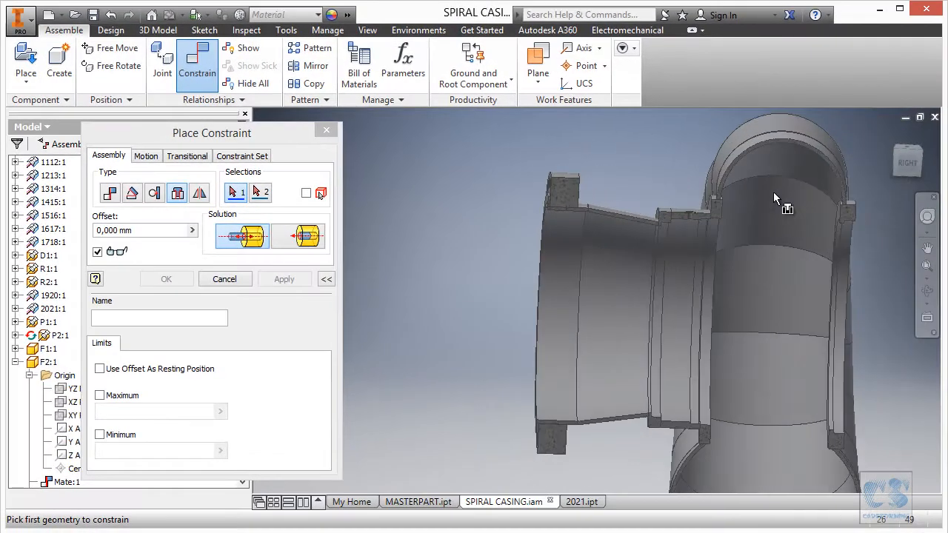
{"action": "middle_click_drag", "start_coordinate": [773, 192], "coordinate": [642, 189], "text": "shift"}
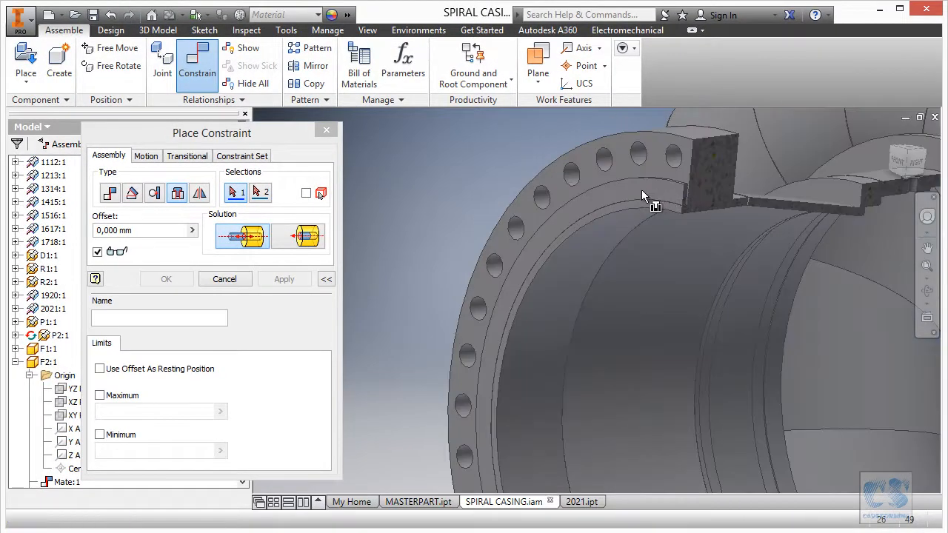
{"action": "left_click", "coordinate": [616, 162]}
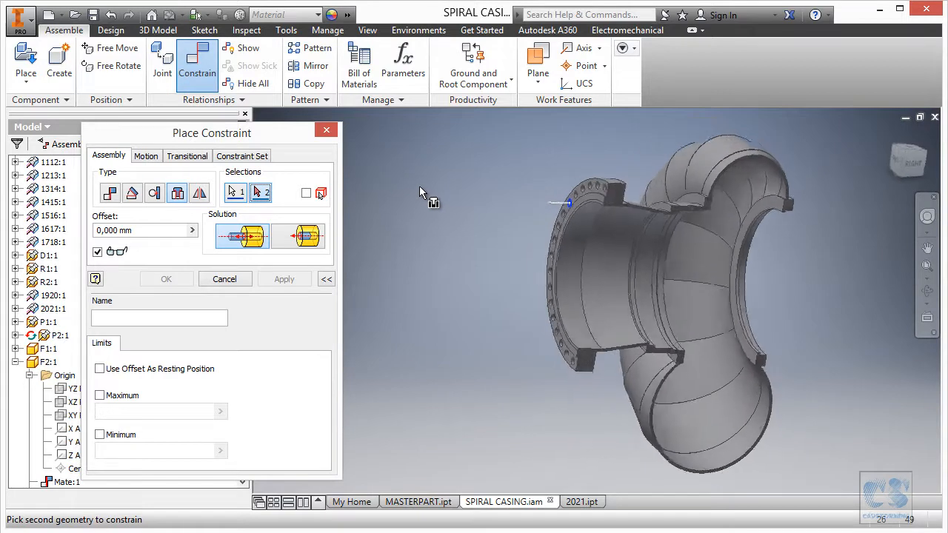
{"action": "left_click", "coordinate": [224, 280]}
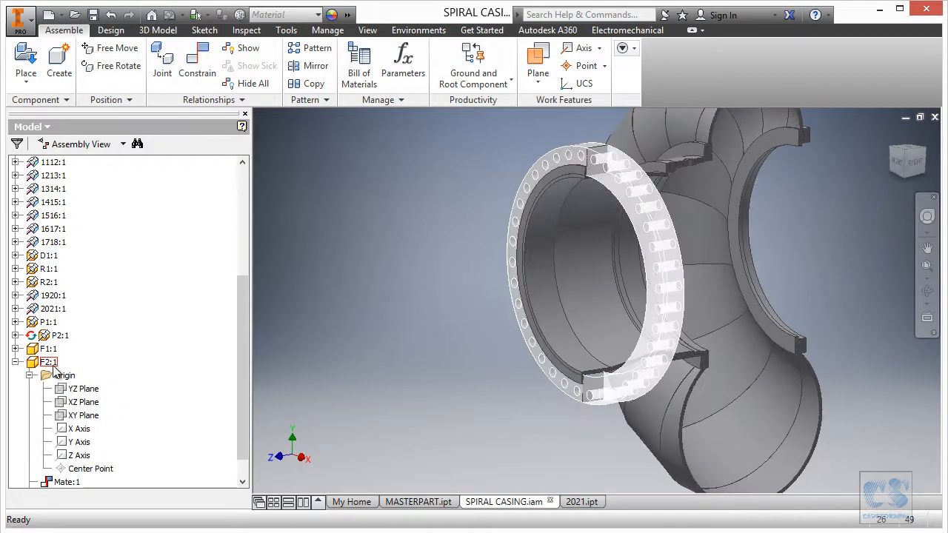
- Show F2's YZ origin plane and the spiral casing assembly's YZ origin plane
{"action": "left_click", "coordinate": [84, 390]}
{"action": "right_click", "coordinate": [83, 392]}
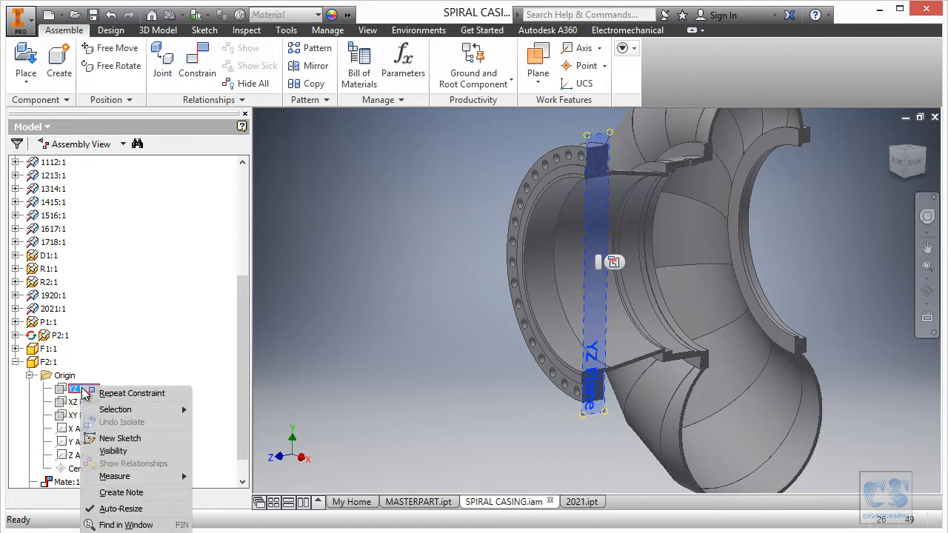
{"action": "left_click", "coordinate": [115, 451]}
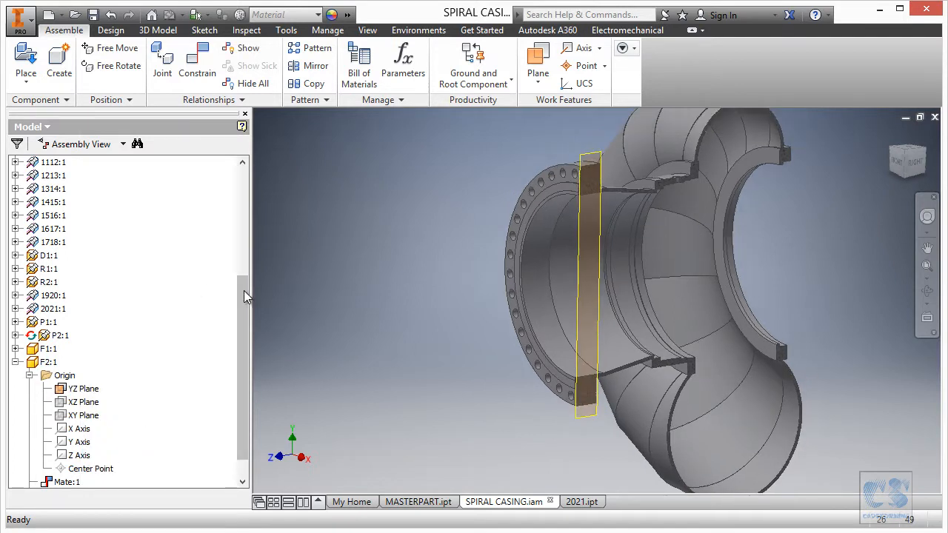
{"action": "left_click_drag", "start_coordinate": [246, 292], "coordinate": [244, 183]}
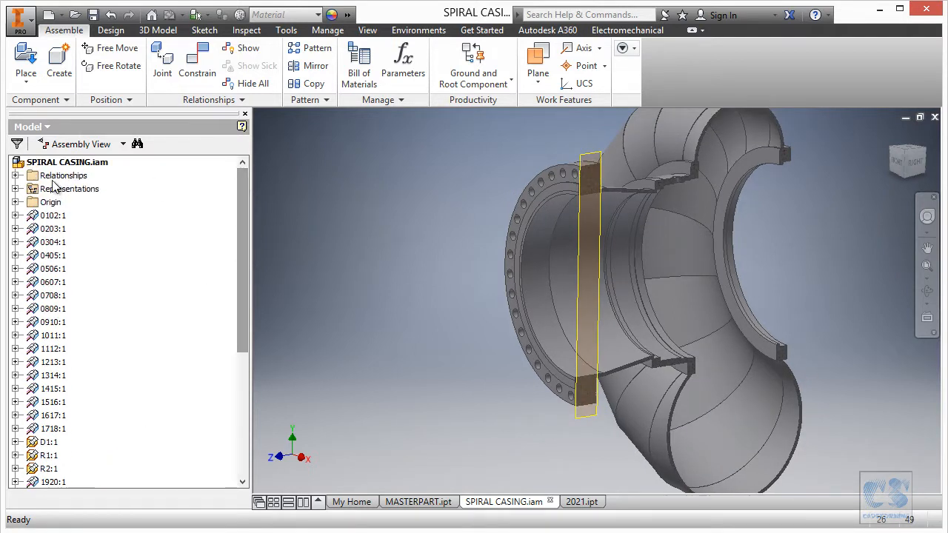
{"action": "left_click", "coordinate": [15, 203]}
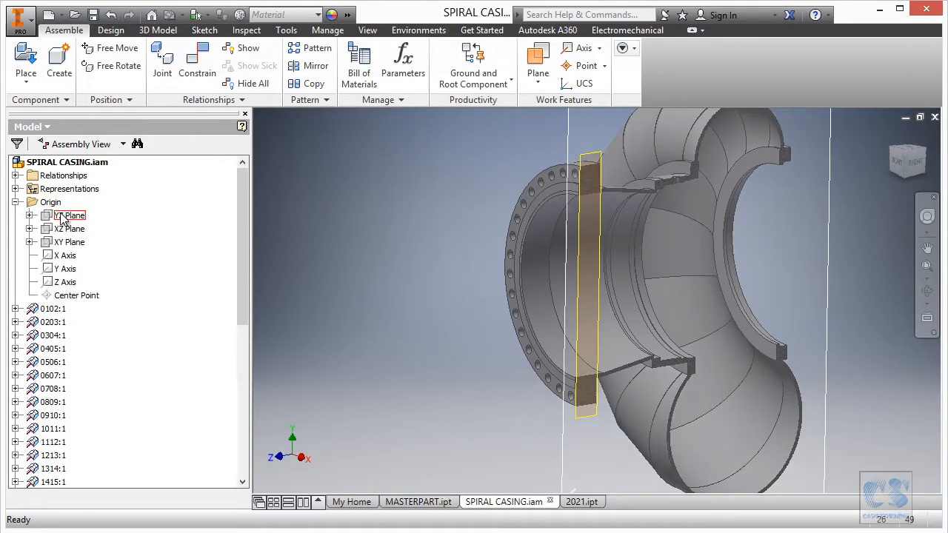
{"action": "left_click", "coordinate": [70, 221]}
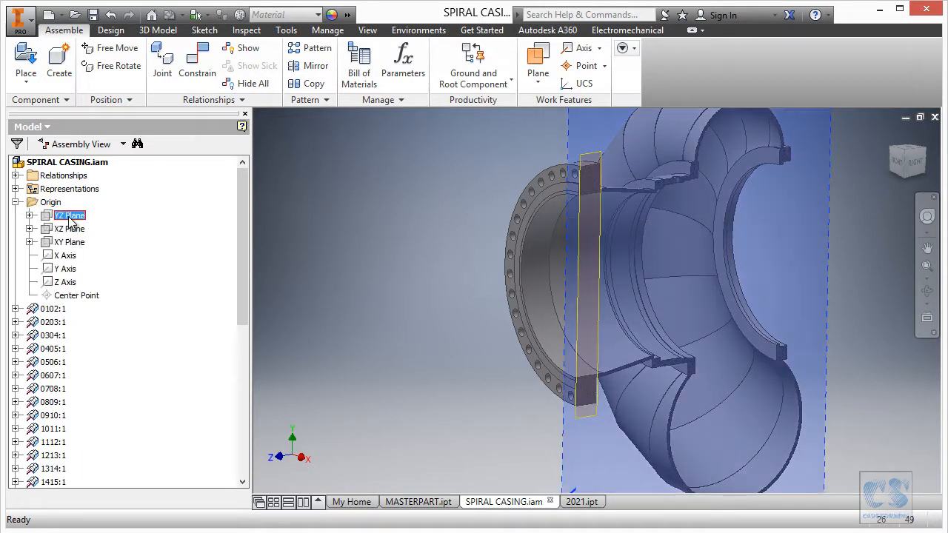
{"action": "right_click", "coordinate": [69, 217]}
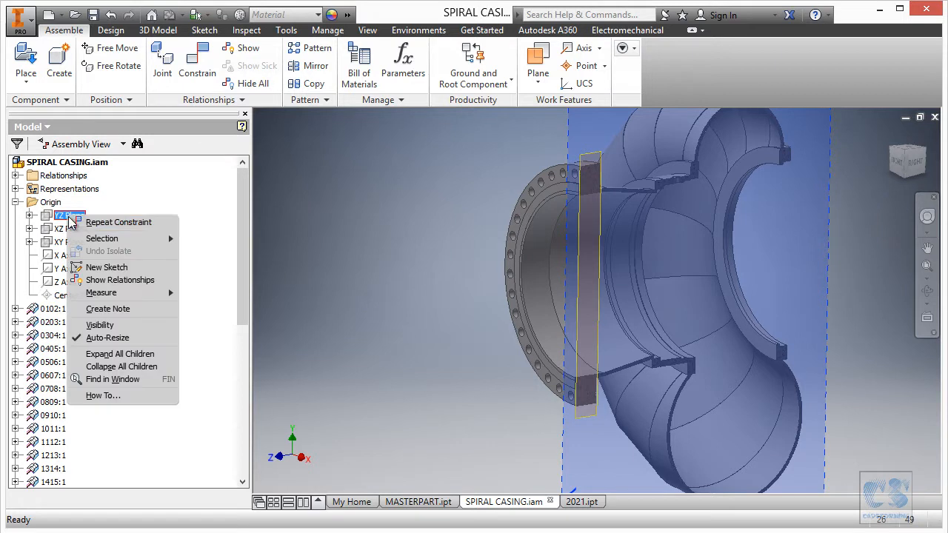
{"action": "left_click", "coordinate": [119, 327]}
{"action": "scroll", "coordinate": [446, 185], "scroll_direction": "up", "scroll_amount": 3}
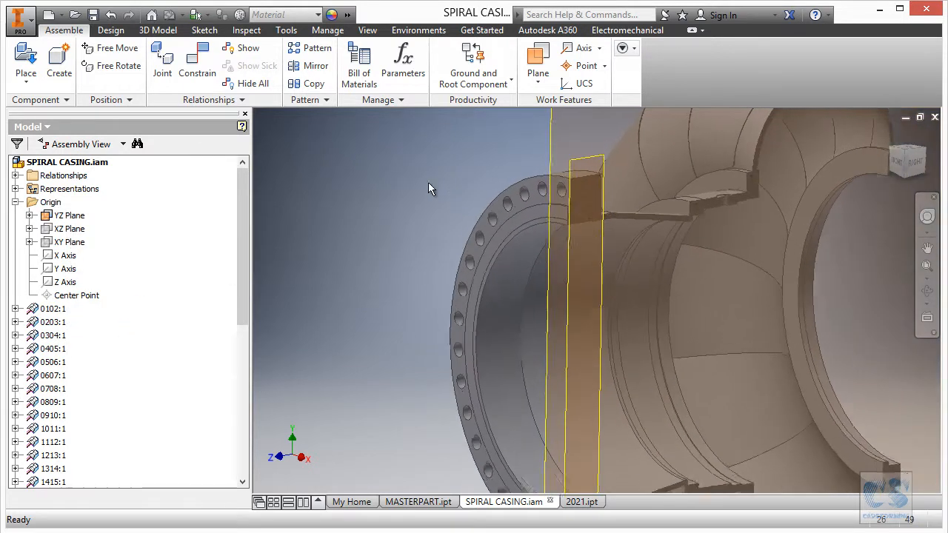
- Constrain F2's YZ plane to the assembly's YZ plane with a mate at 0 mm offset
{"action": "left_click", "coordinate": [203, 60]}
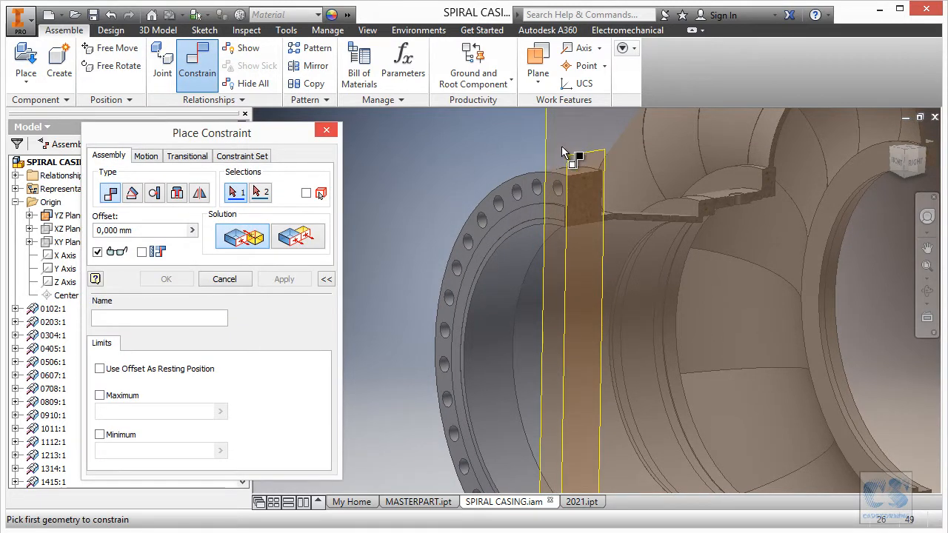
{"action": "left_click", "coordinate": [583, 157]}
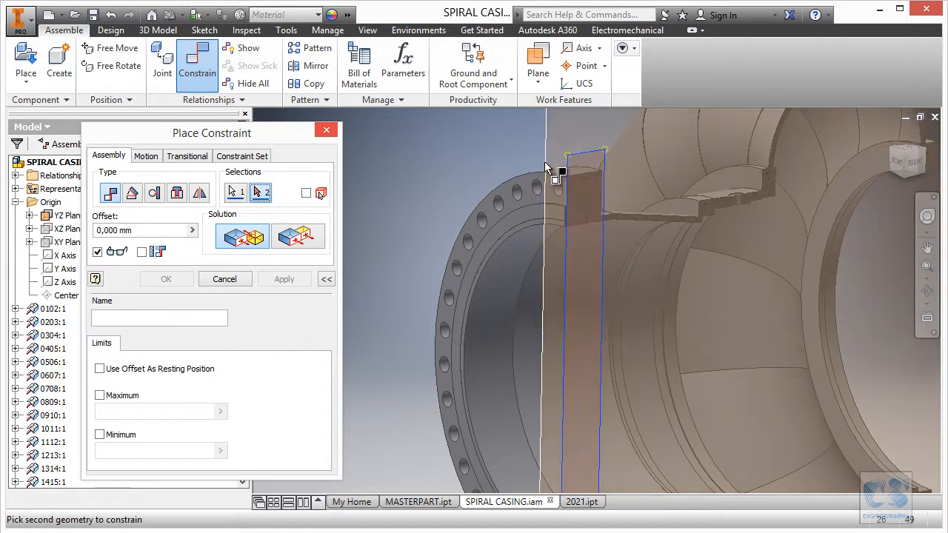
{"action": "left_click", "coordinate": [547, 164]}
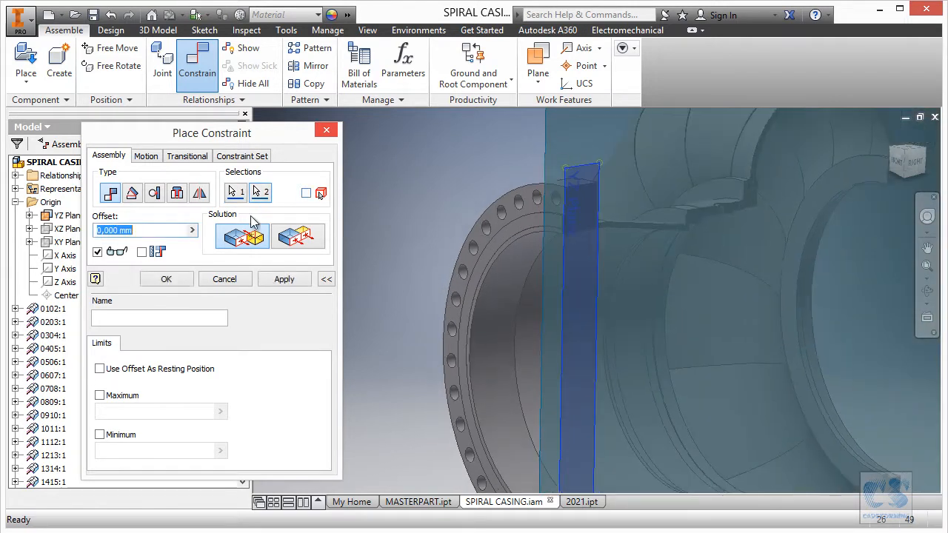
{"action": "left_click", "coordinate": [278, 281]}
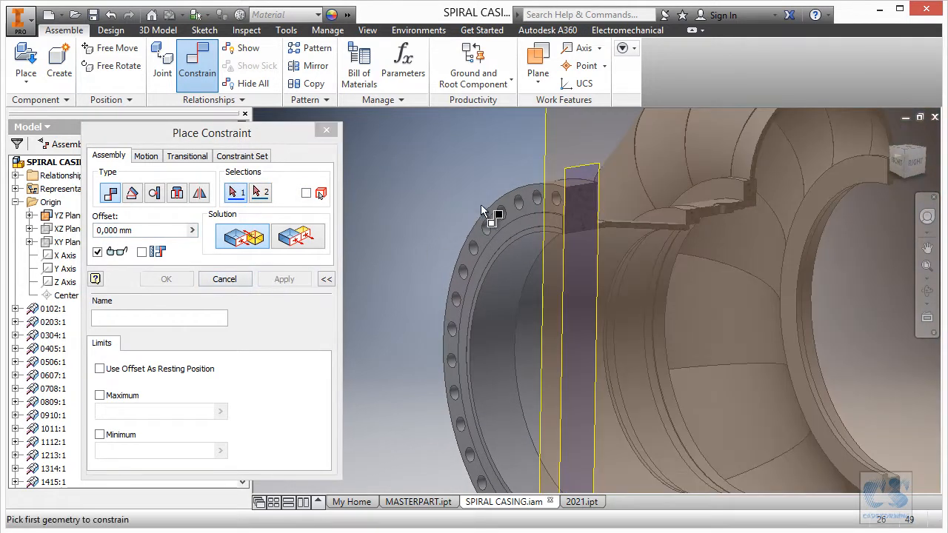
{"action": "left_click", "coordinate": [506, 202]}
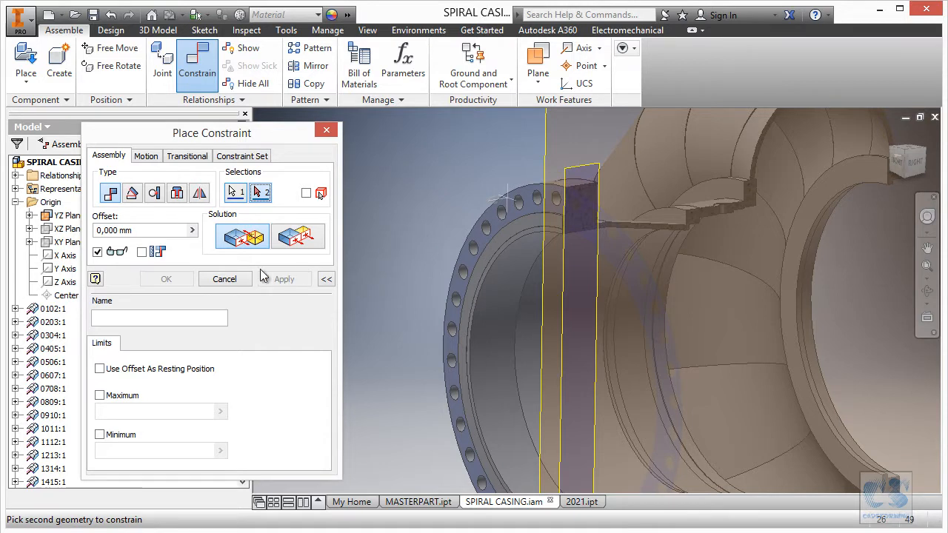
{"action": "left_click", "coordinate": [225, 279]}
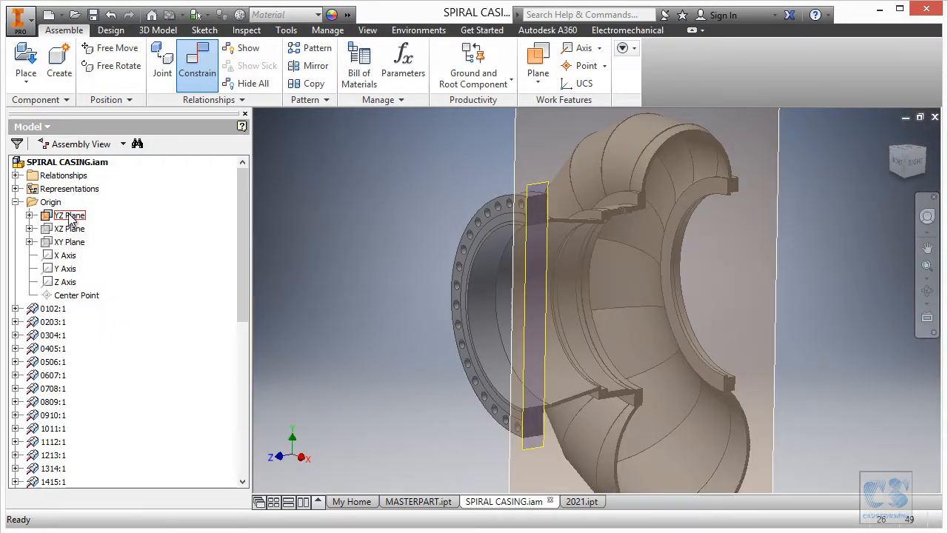
- Hide the YZ origin planes of the assembly and F2, and collapse F2 in the model tree
{"action": "right_click", "coordinate": [69, 218]}
{"action": "left_click", "coordinate": [102, 322]}
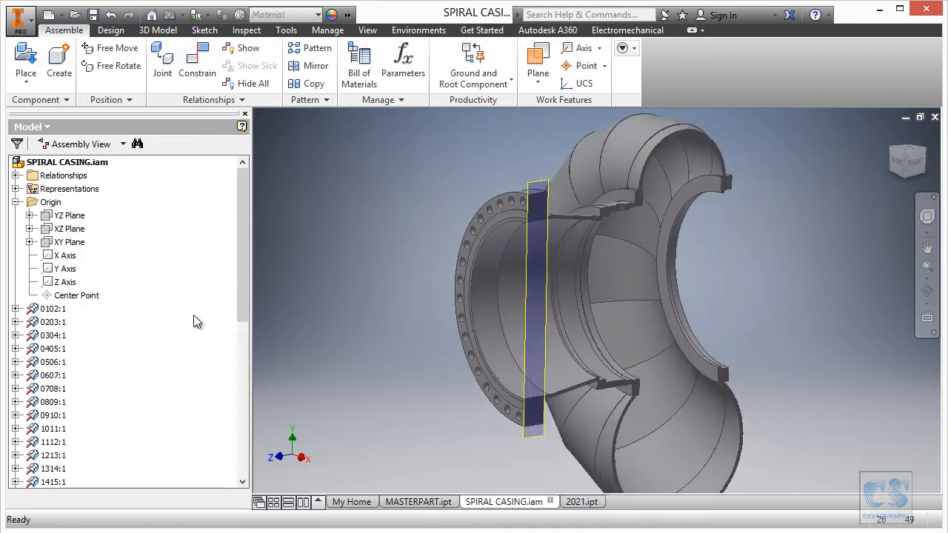
{"action": "scroll", "coordinate": [228, 385], "scroll_direction": "down", "scroll_amount": 4}
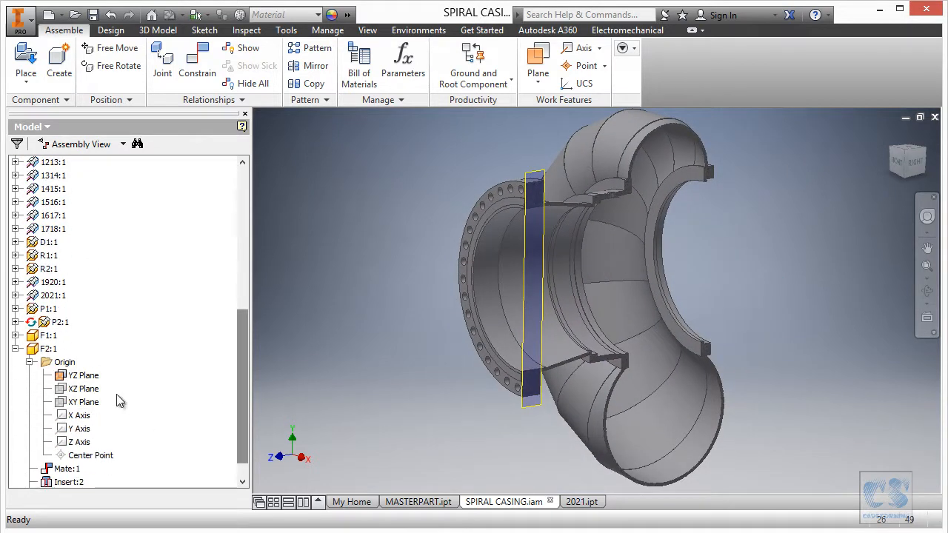
{"action": "left_click", "coordinate": [86, 376]}
{"action": "right_click", "coordinate": [86, 376]}
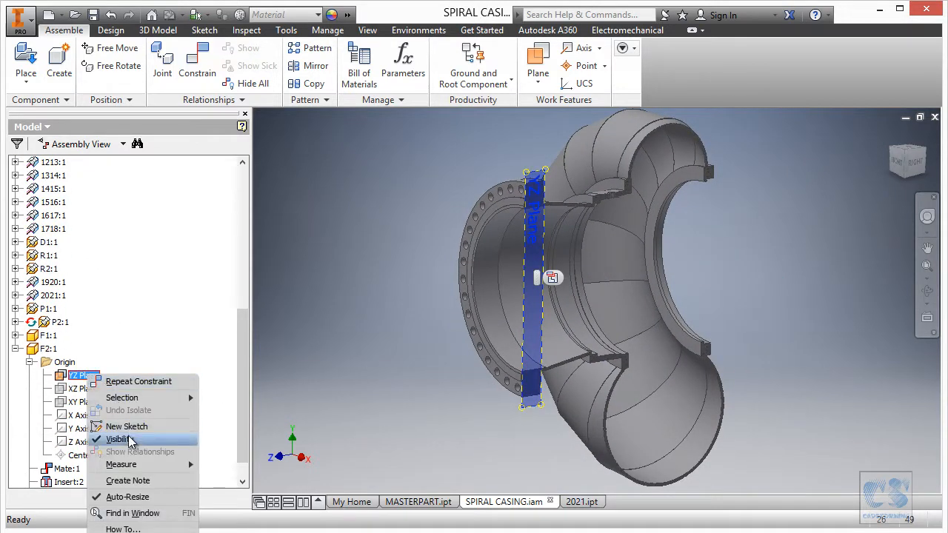
{"action": "left_click", "coordinate": [188, 440]}
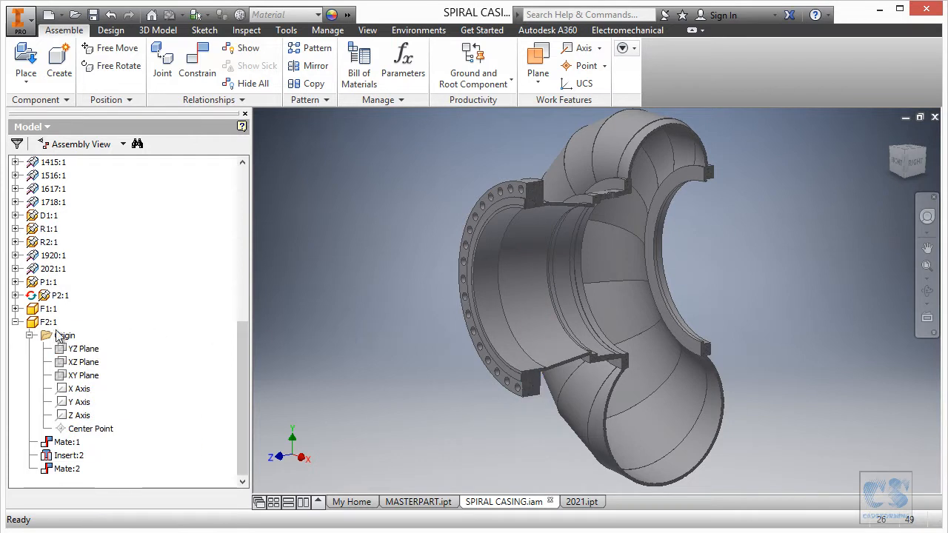
{"action": "left_click", "coordinate": [15, 323]}
{"action": "left_click", "coordinate": [48, 455]}
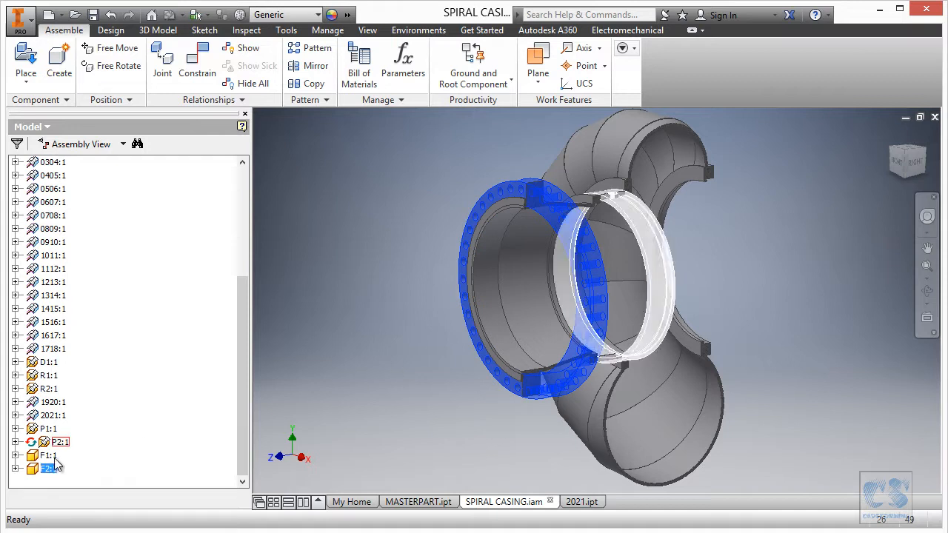
{"action": "left_click", "coordinate": [49, 470]}
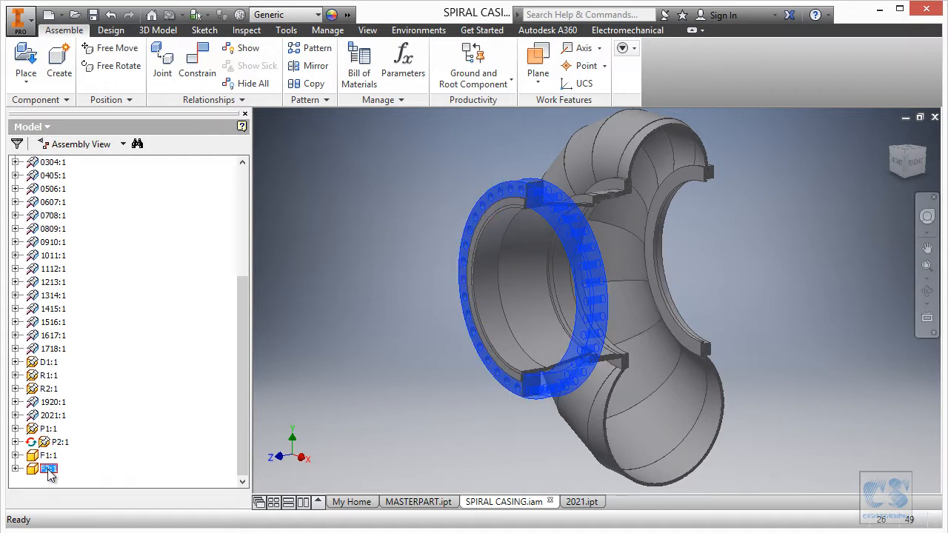
{"action": "left_click", "coordinate": [286, 391]}
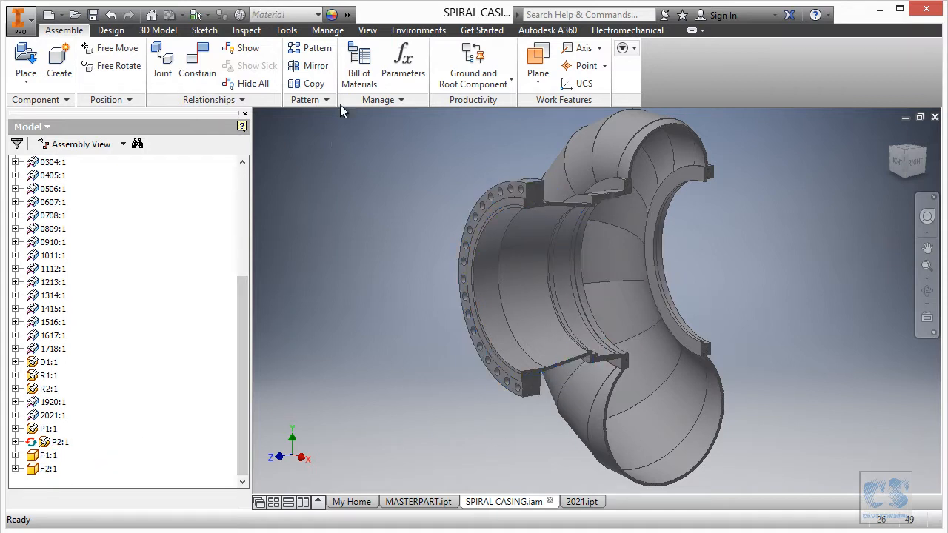
- End the half section view to display the whole spiral casing
{"action": "left_click", "coordinate": [368, 30]}
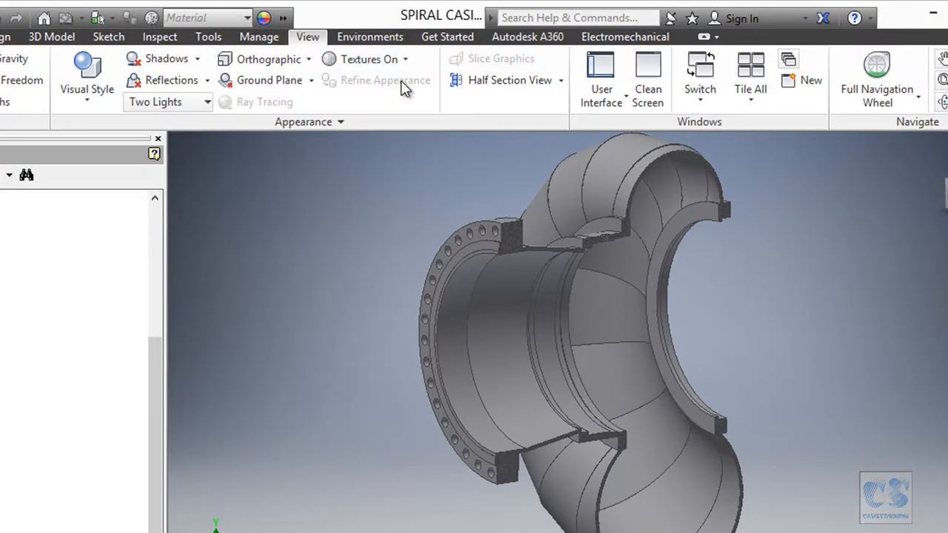
{"action": "left_click", "coordinate": [561, 83]}
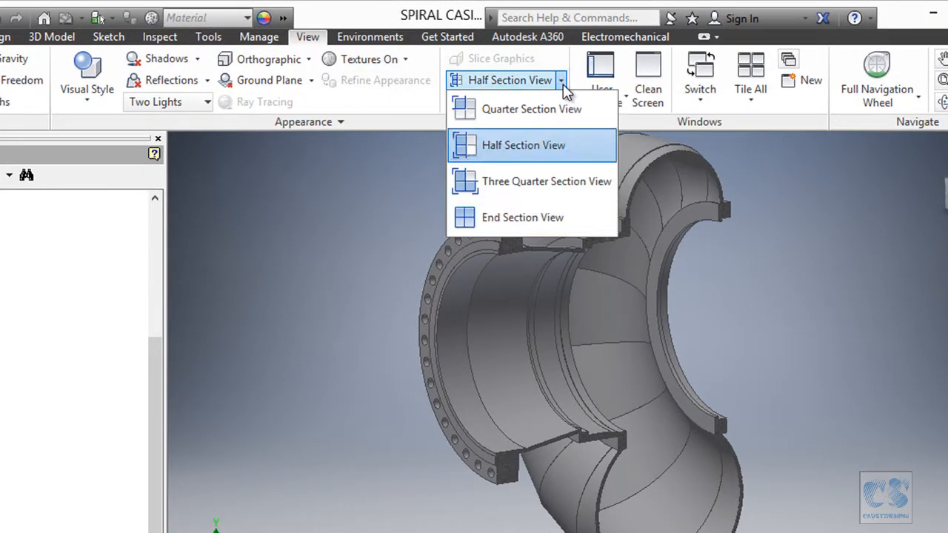
{"action": "left_click", "coordinate": [522, 219]}
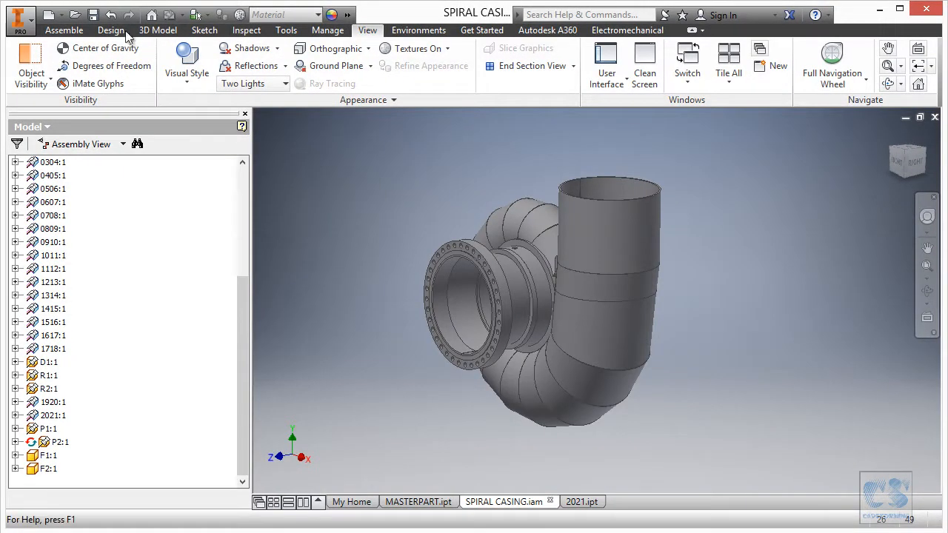
- Place a second instance of the F1 ring beside the vertical pipe's open end
{"action": "left_click", "coordinate": [64, 31]}
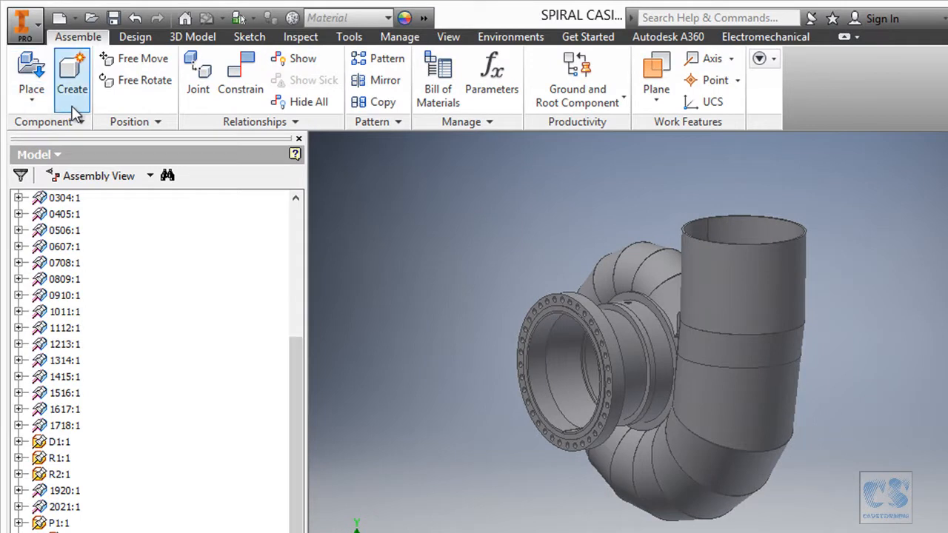
{"action": "left_click", "coordinate": [31, 93]}
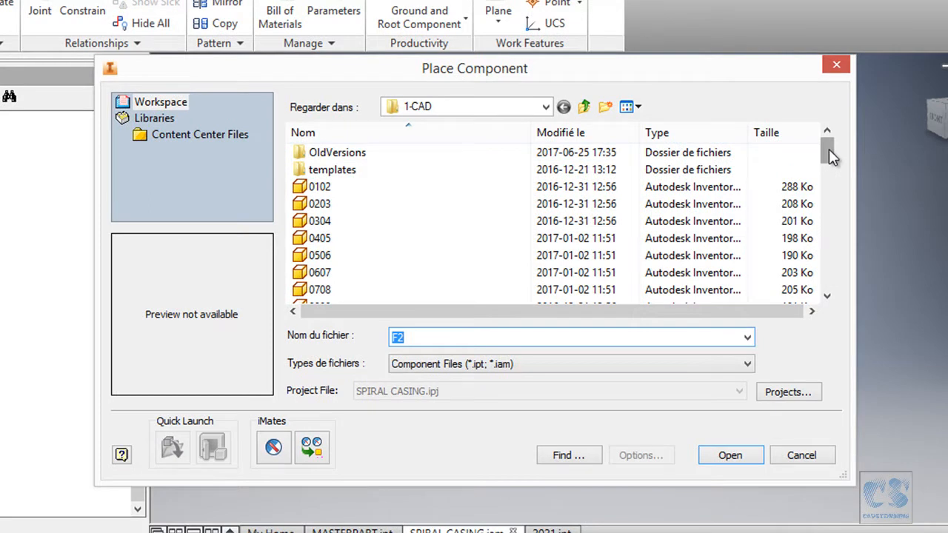
{"action": "left_click_drag", "start_coordinate": [829, 155], "coordinate": [830, 219]}
{"action": "left_click", "coordinate": [361, 205]}
{"action": "left_click", "coordinate": [731, 456]}
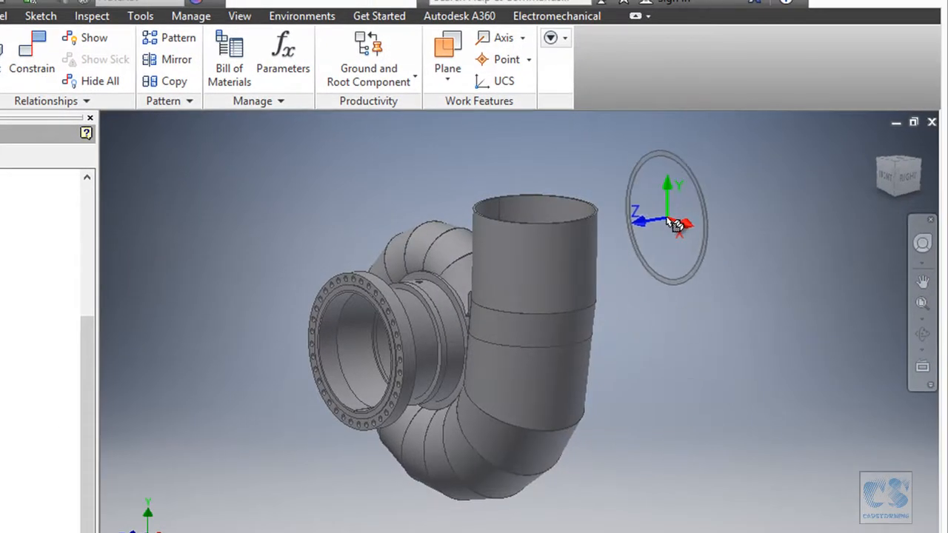
{"action": "left_click", "coordinate": [669, 214]}
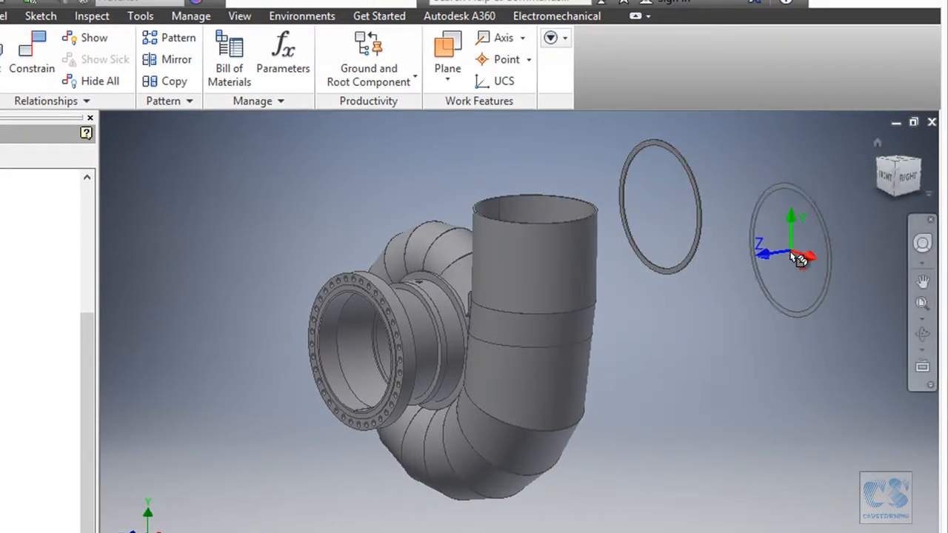
{"action": "right_click", "coordinate": [687, 331]}
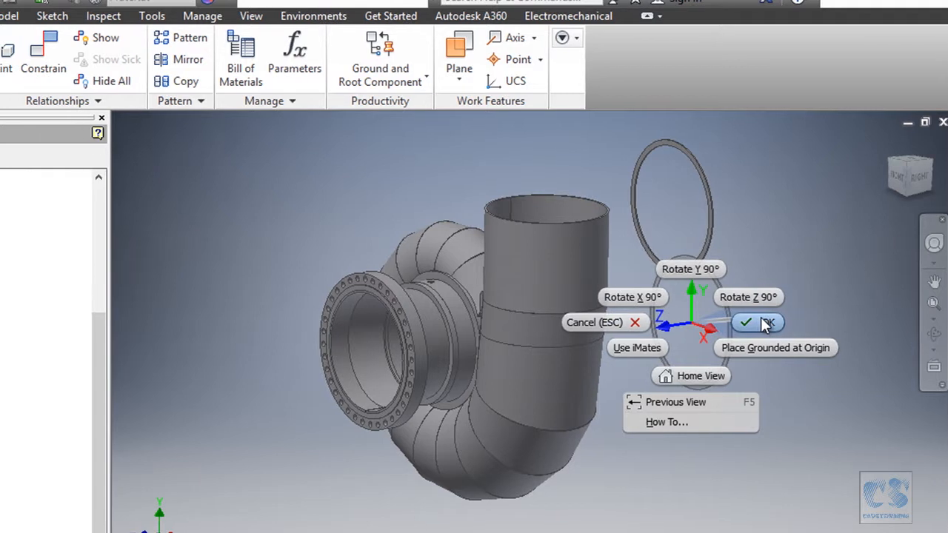
{"action": "left_click", "coordinate": [750, 323]}
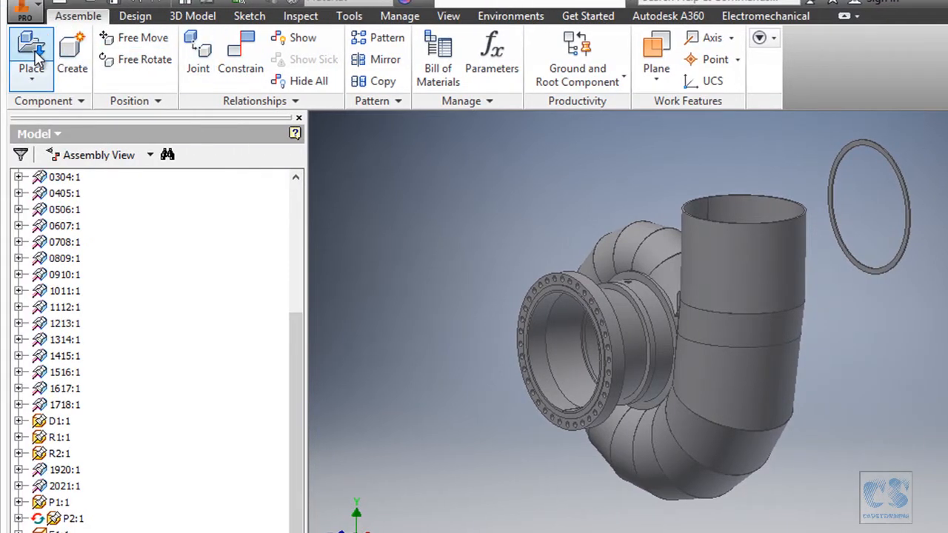
- Place a second instance of the F2 flange beside the vertical pipe, below the loose F1 ring
{"action": "left_click", "coordinate": [31, 53]}
{"action": "scroll", "coordinate": [785, 148], "scroll_direction": "down", "scroll_amount": 5}
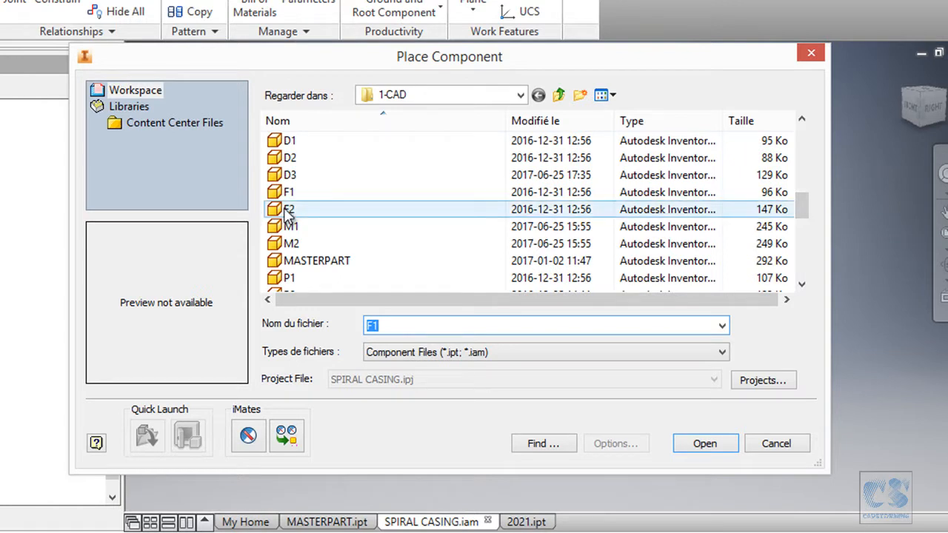
{"action": "left_click", "coordinate": [289, 211]}
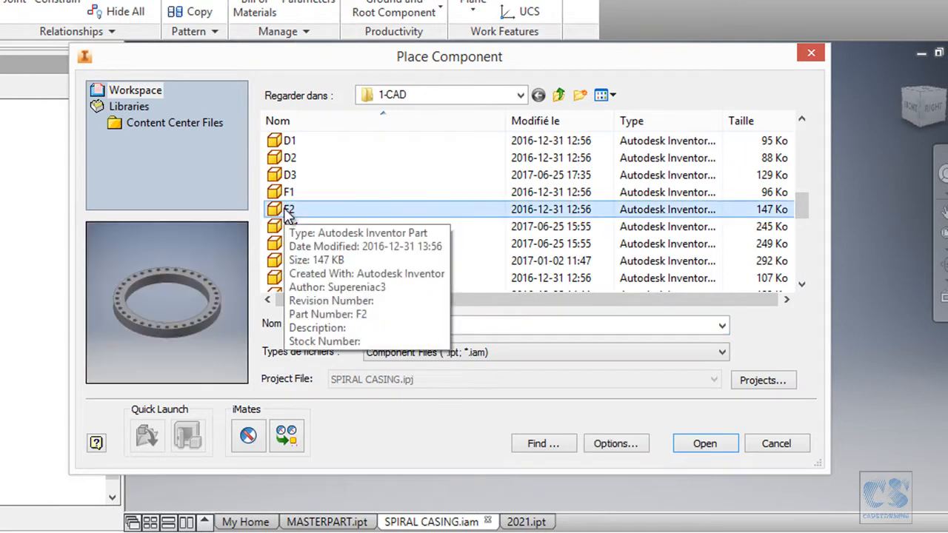
{"action": "left_click", "coordinate": [705, 443]}
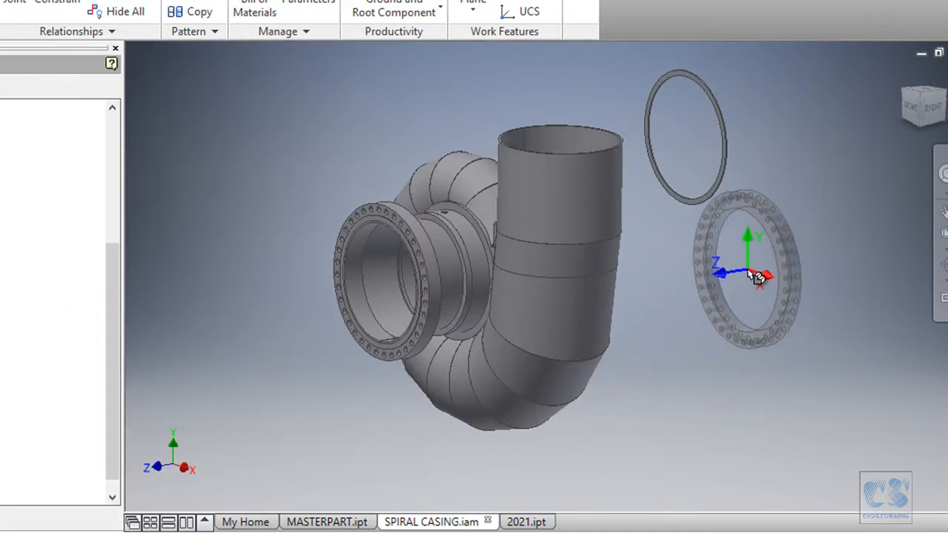
{"action": "left_click", "coordinate": [762, 281]}
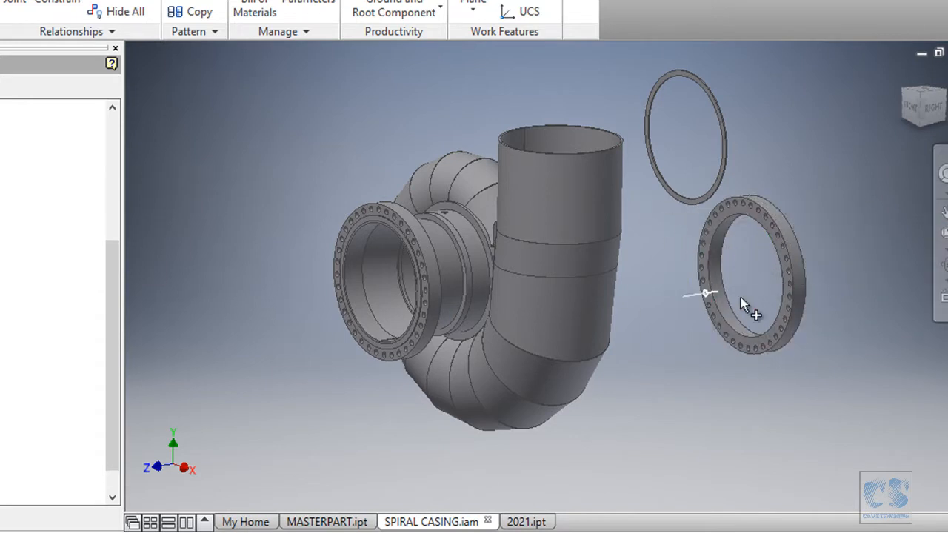
{"action": "right_click", "coordinate": [657, 383]}
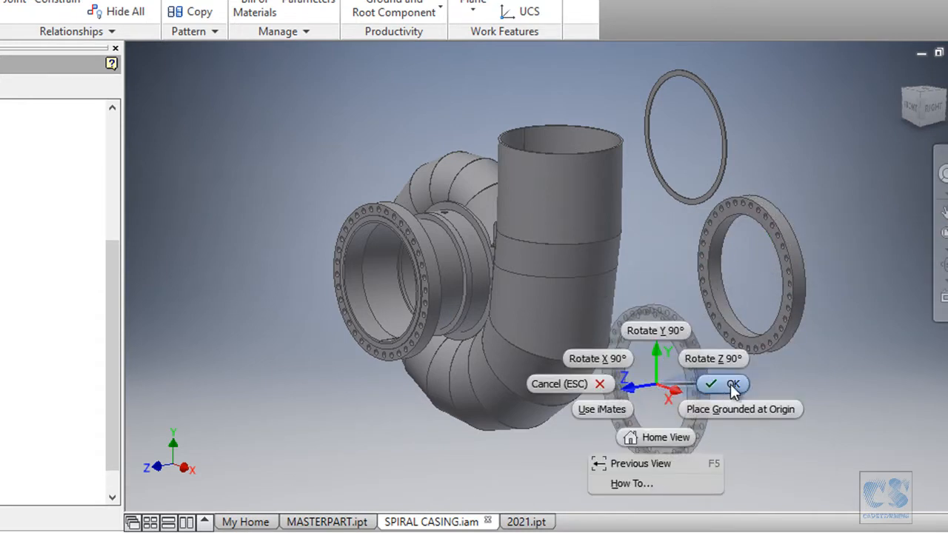
{"action": "left_click", "coordinate": [730, 383]}
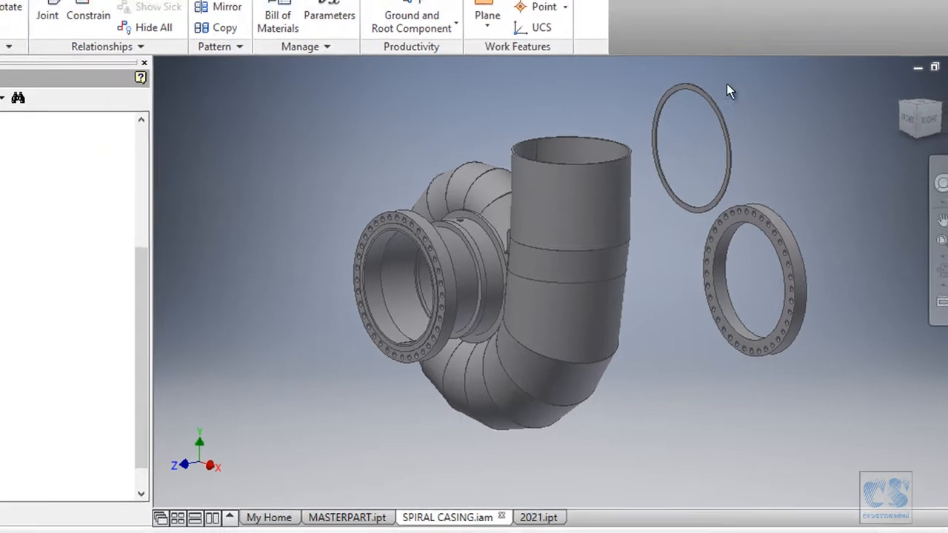
- Constrain the new F1 ring's flat face flush with the vertical pipe's end face at 0 mm offset
{"action": "scroll", "coordinate": [622, 160], "scroll_direction": "up", "scroll_amount": 4}
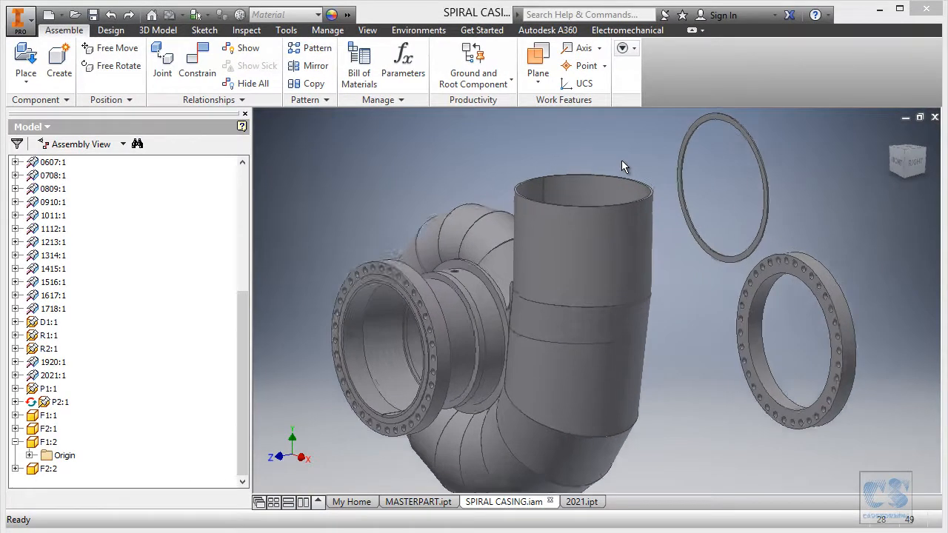
{"action": "scroll", "coordinate": [700, 166], "scroll_direction": "up", "scroll_amount": 3}
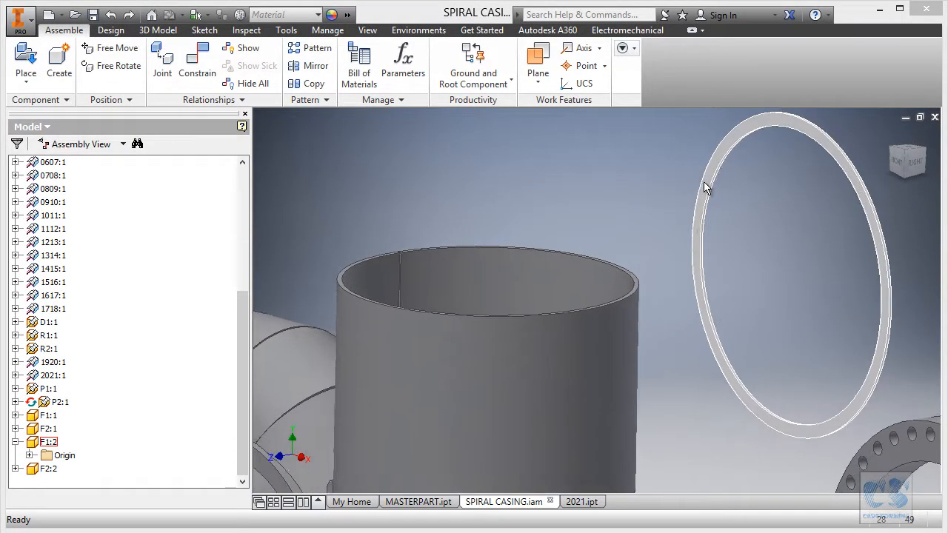
{"action": "right_click", "coordinate": [705, 185]}
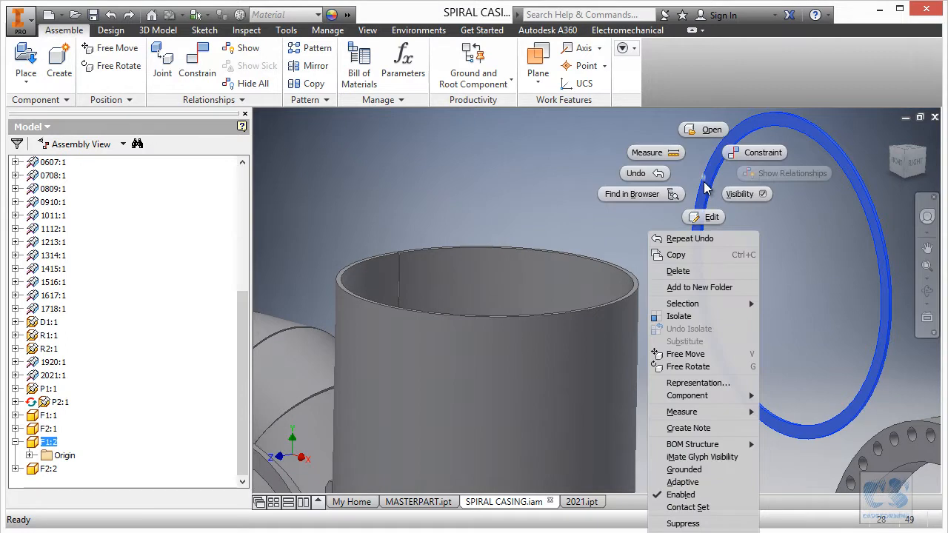
{"action": "left_click", "coordinate": [749, 152]}
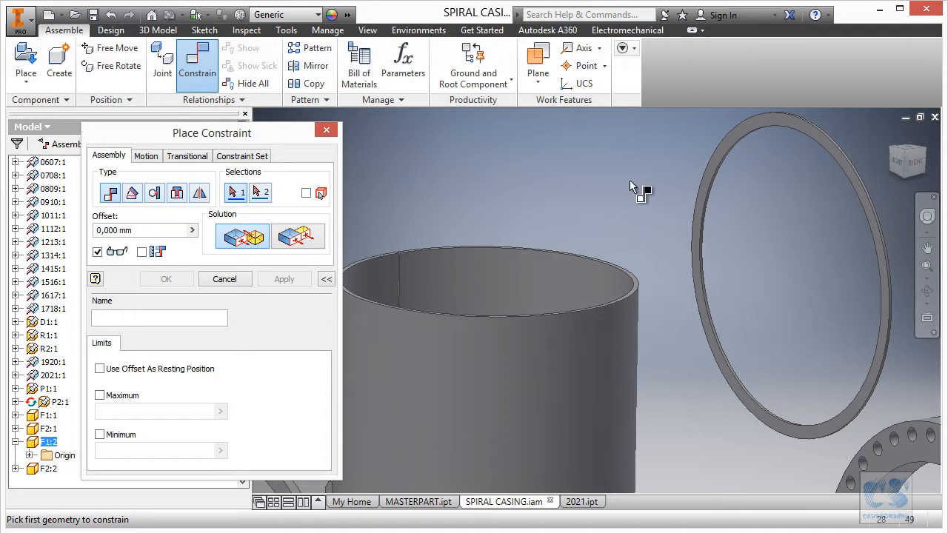
{"action": "left_click", "coordinate": [710, 175]}
{"action": "scroll", "coordinate": [744, 201], "scroll_direction": "up", "scroll_amount": 3}
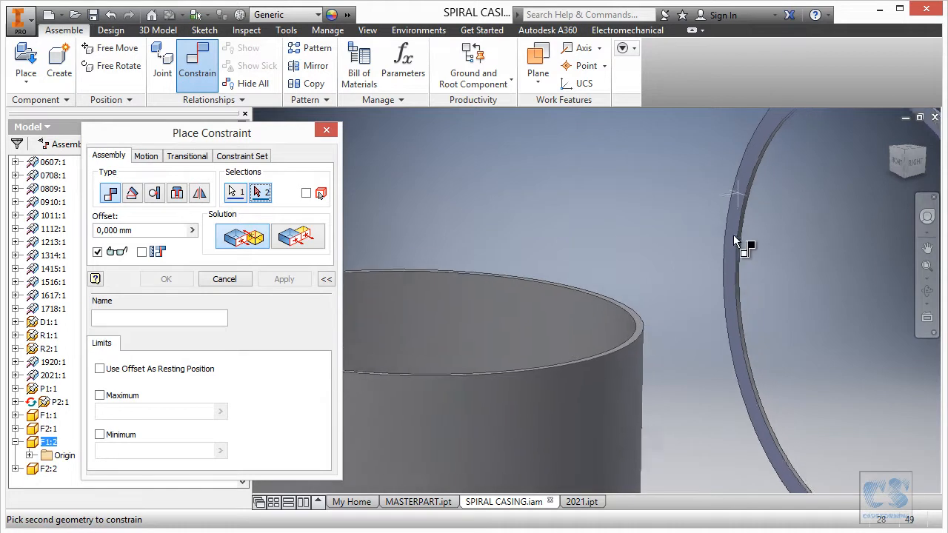
{"action": "scroll", "coordinate": [683, 256], "scroll_direction": "up", "scroll_amount": 1}
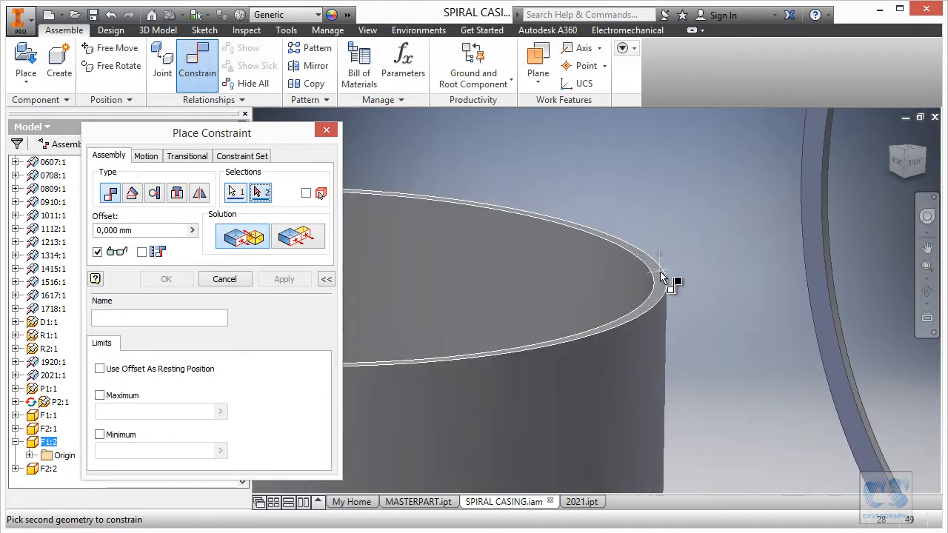
{"action": "left_click", "coordinate": [660, 275]}
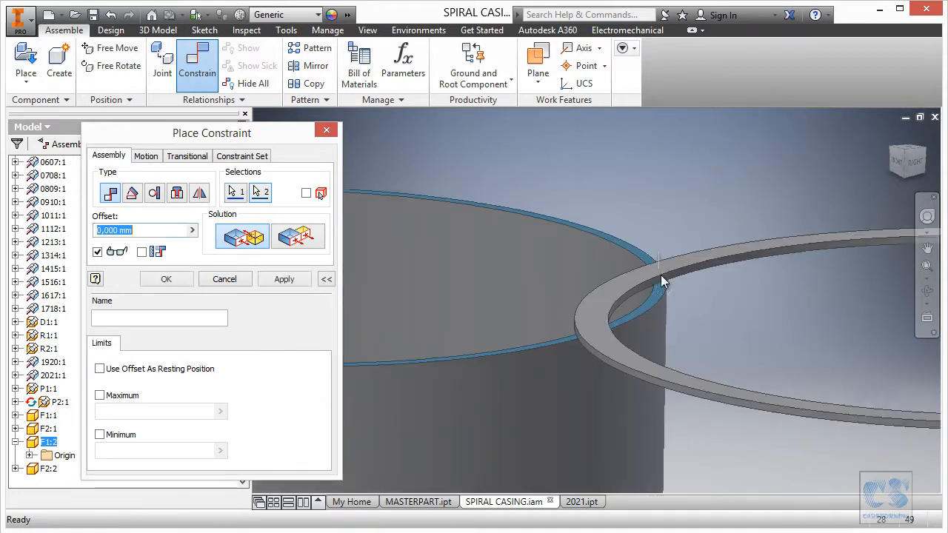
{"action": "left_click", "coordinate": [302, 239]}
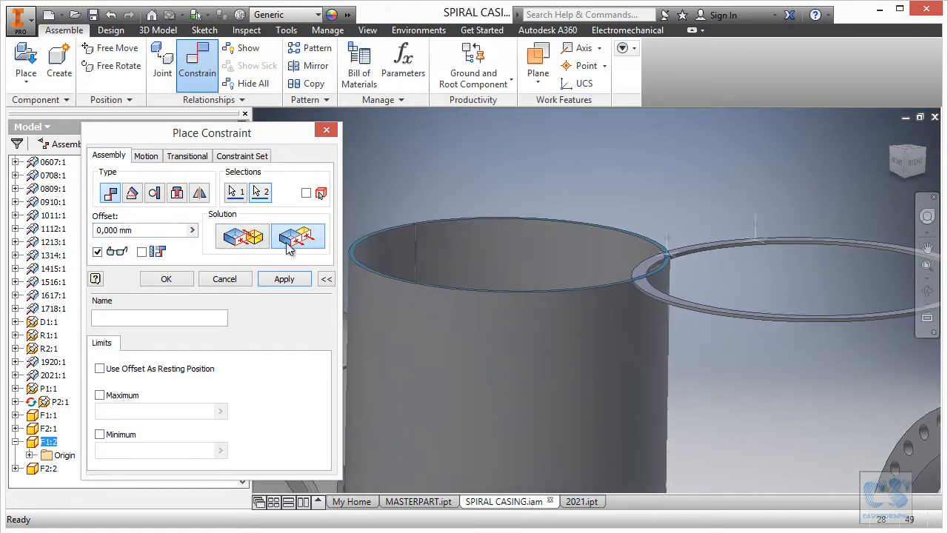
{"action": "left_click", "coordinate": [284, 280]}
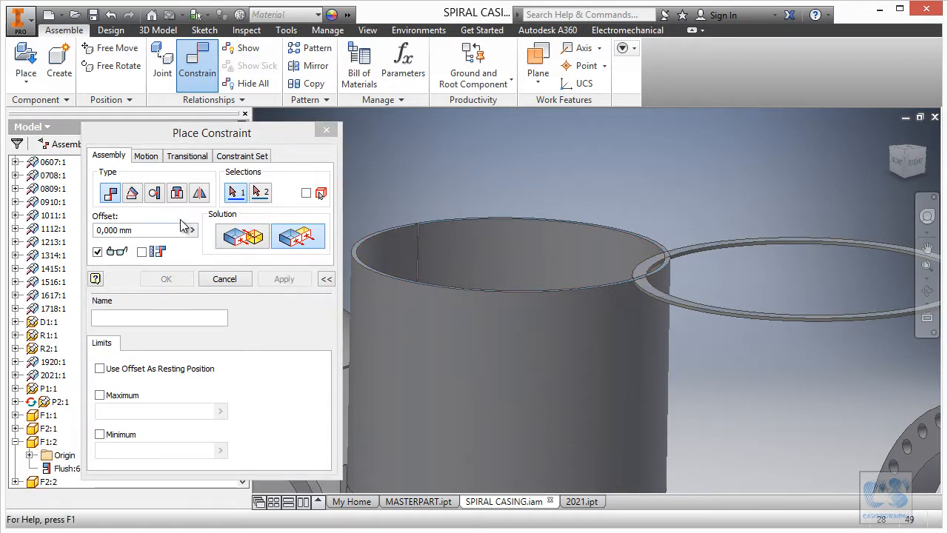
- Add an aligned Insert constraint at 0 mm offset between F1's inner circular edge and the vertical pipe's outer rim edge
{"action": "left_click", "coordinate": [178, 194]}
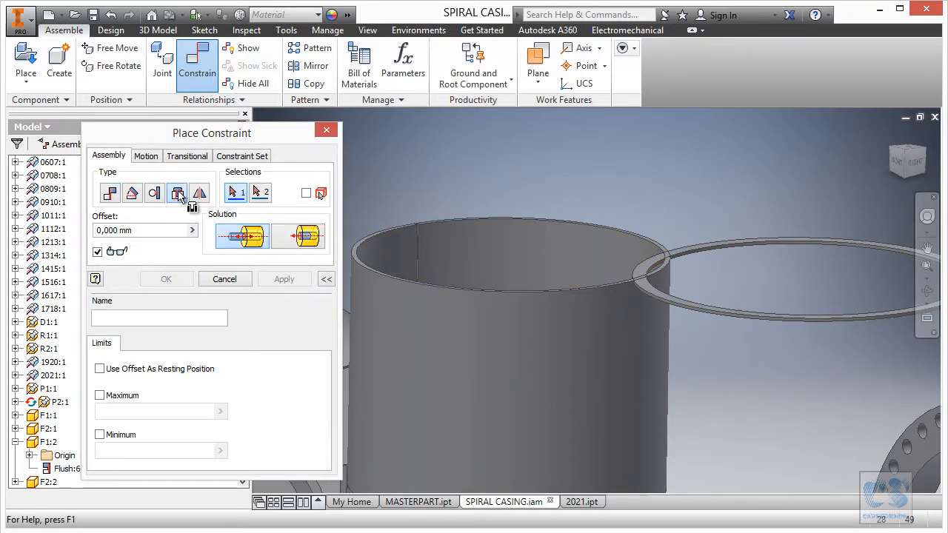
{"action": "scroll", "coordinate": [840, 204], "scroll_direction": "down", "scroll_amount": 4}
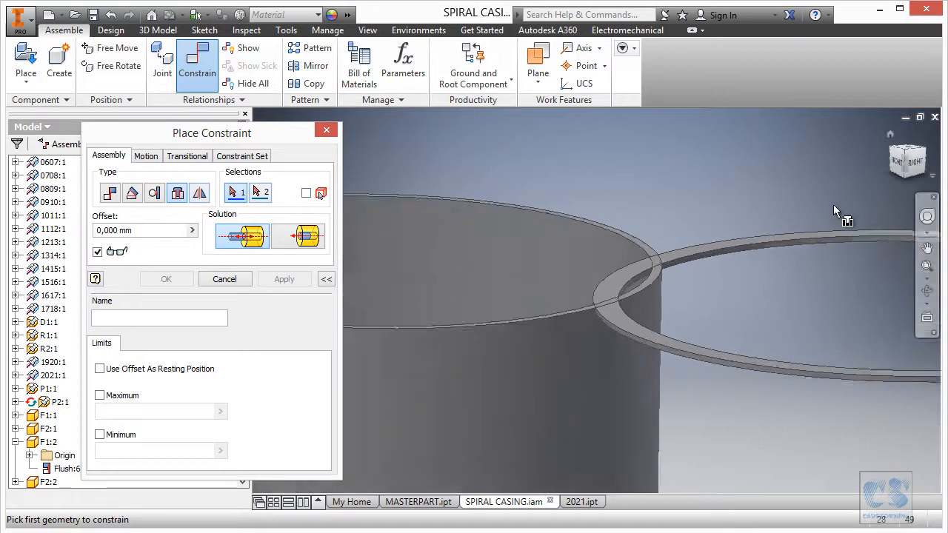
{"action": "left_click", "coordinate": [692, 254]}
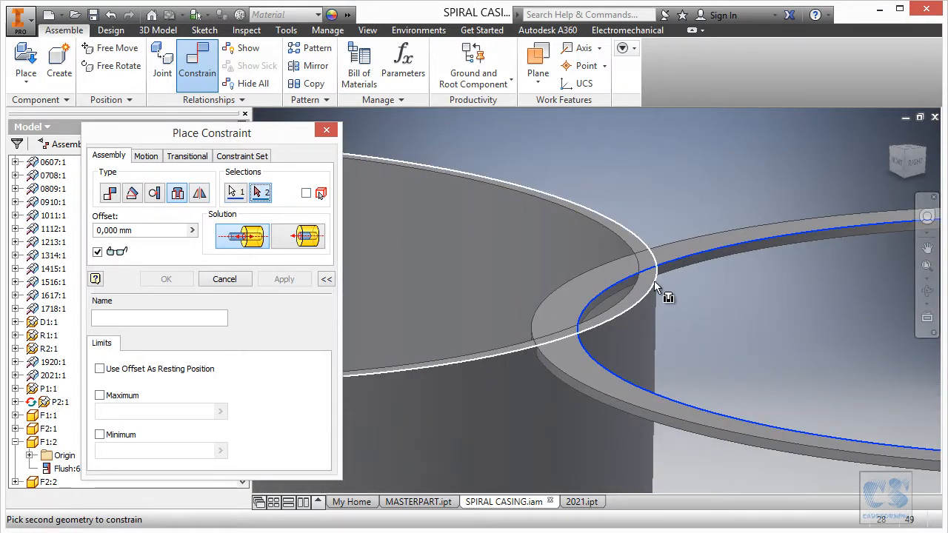
{"action": "left_click", "coordinate": [655, 281]}
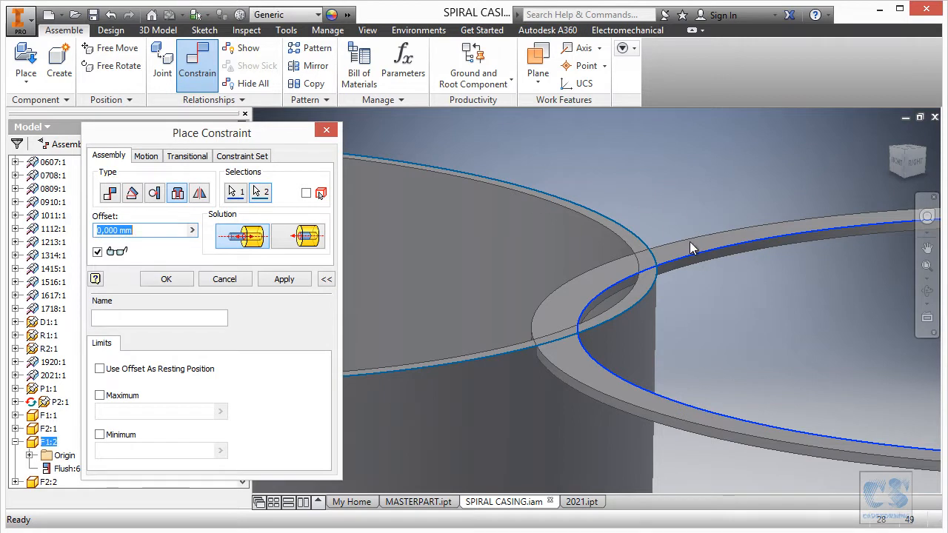
{"action": "left_click", "coordinate": [304, 238]}
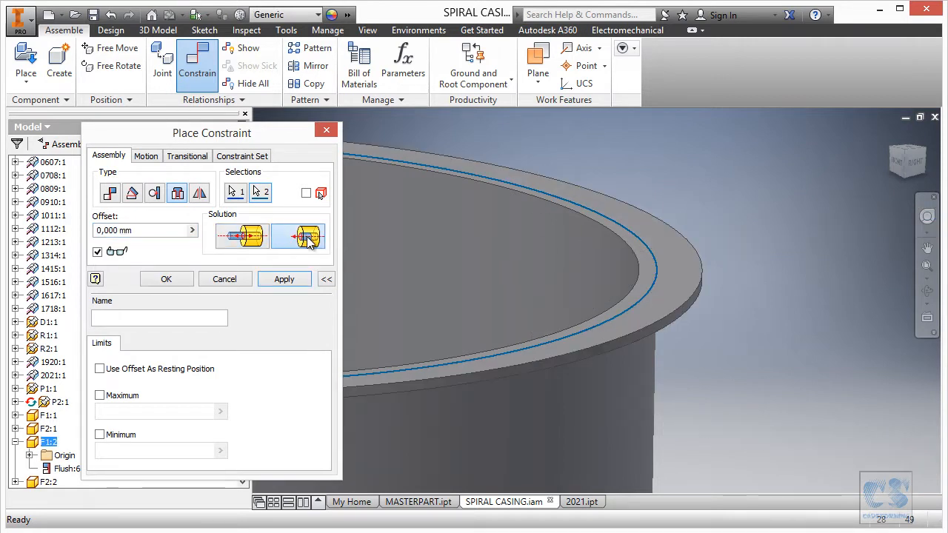
{"action": "left_click", "coordinate": [283, 278]}
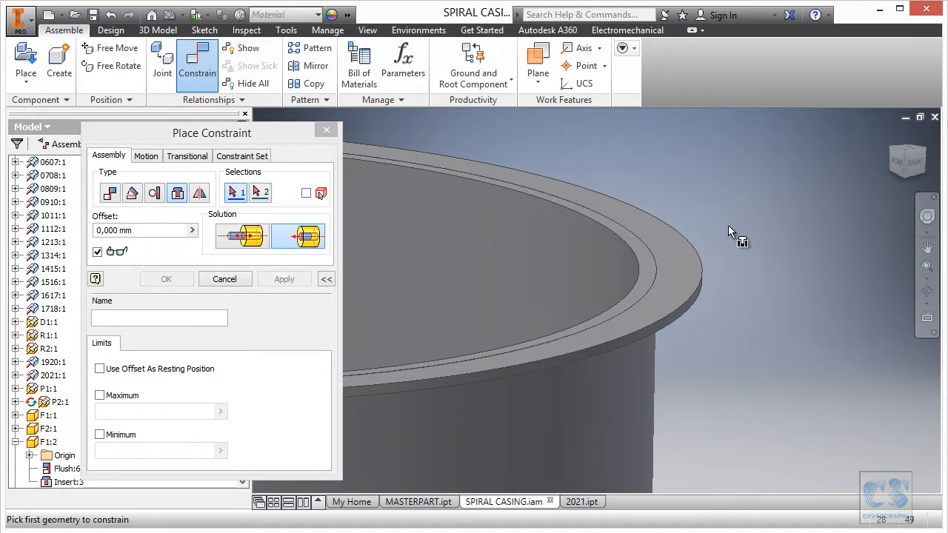
- Mate the second F2 flange's drilled face to the underside of the F1 ring on the vertical pipe, at 0 mm offset
{"action": "scroll", "coordinate": [712, 248], "scroll_direction": "down", "scroll_amount": 5}
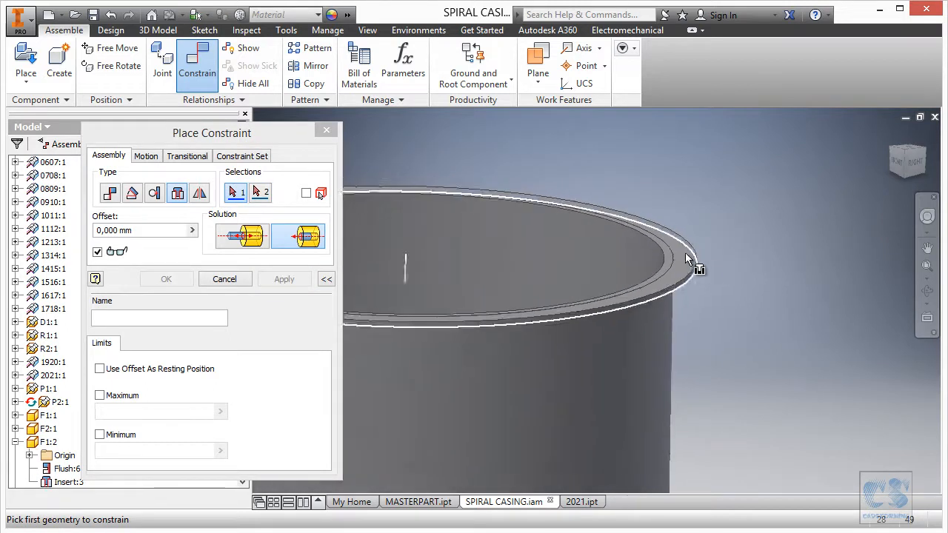
{"action": "scroll", "coordinate": [779, 230], "scroll_direction": "down", "scroll_amount": 3}
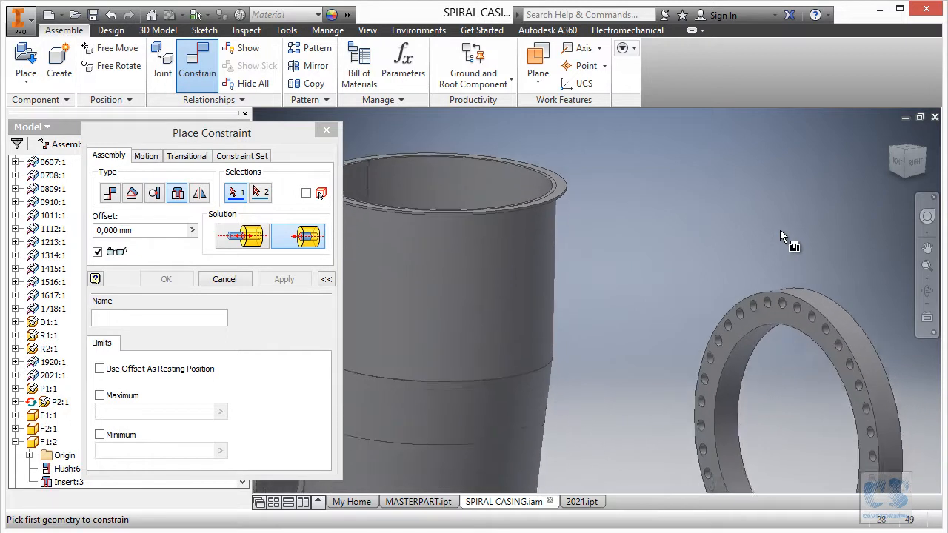
{"action": "scroll", "coordinate": [779, 230], "scroll_direction": "up", "scroll_amount": 2}
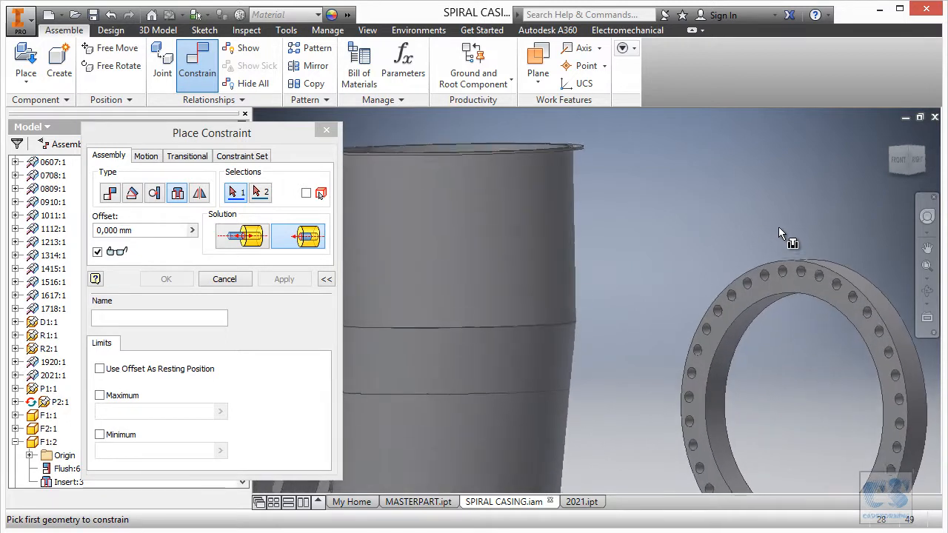
{"action": "left_click", "coordinate": [109, 195]}
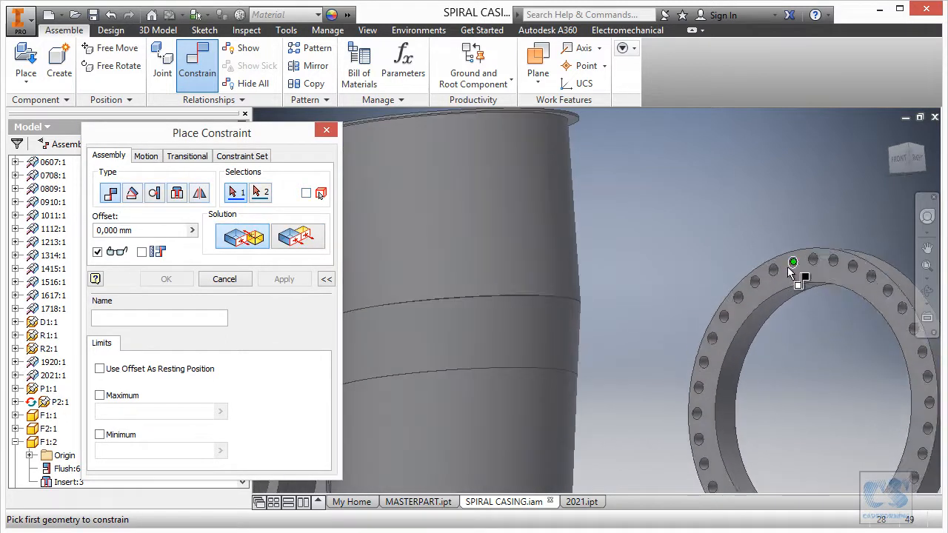
{"action": "left_click", "coordinate": [790, 275]}
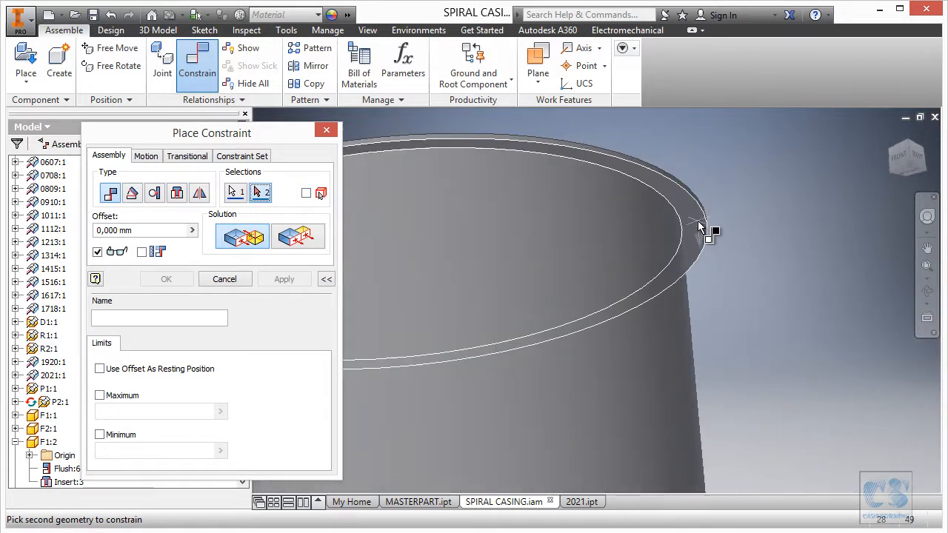
{"action": "left_click", "coordinate": [711, 227]}
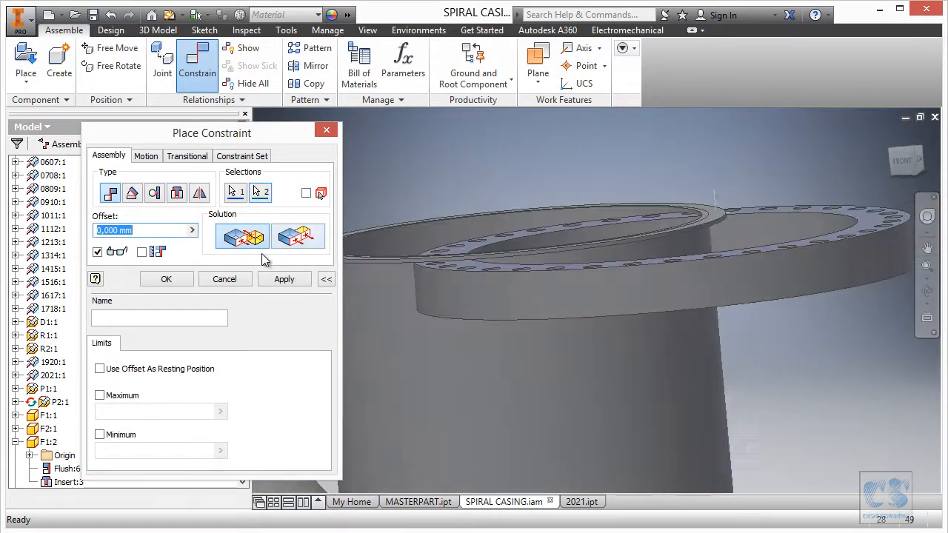
{"action": "left_click", "coordinate": [285, 279]}
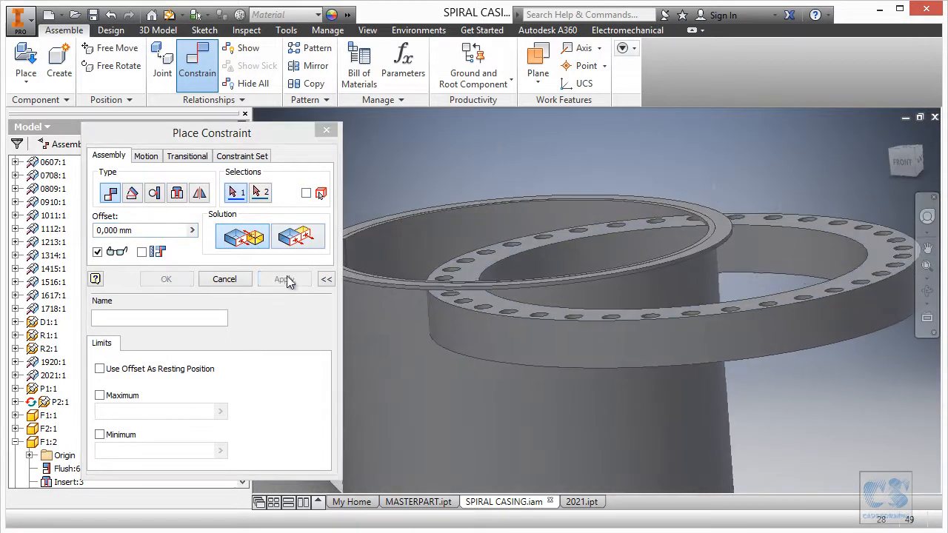
- Add an opposed Insert constraint at 0 mm offset between the second F2 flange's inner circular edge and the circular edge beneath the F1 ring
{"action": "left_click", "coordinate": [177, 193]}
{"action": "scroll", "coordinate": [729, 212], "scroll_direction": "up", "scroll_amount": 3}
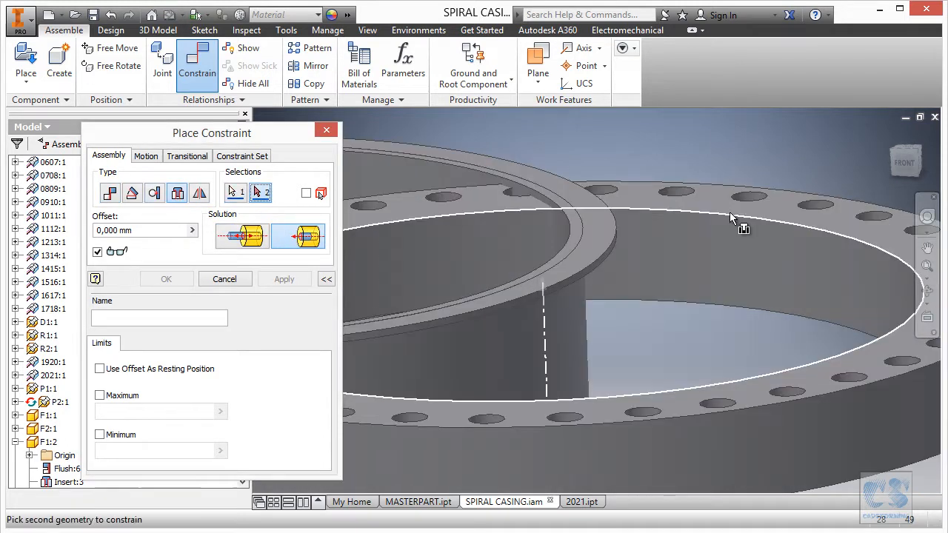
{"action": "left_click", "coordinate": [729, 212]}
{"action": "middle_click_drag", "start_coordinate": [776, 252], "coordinate": [703, 260], "text": "shift"}
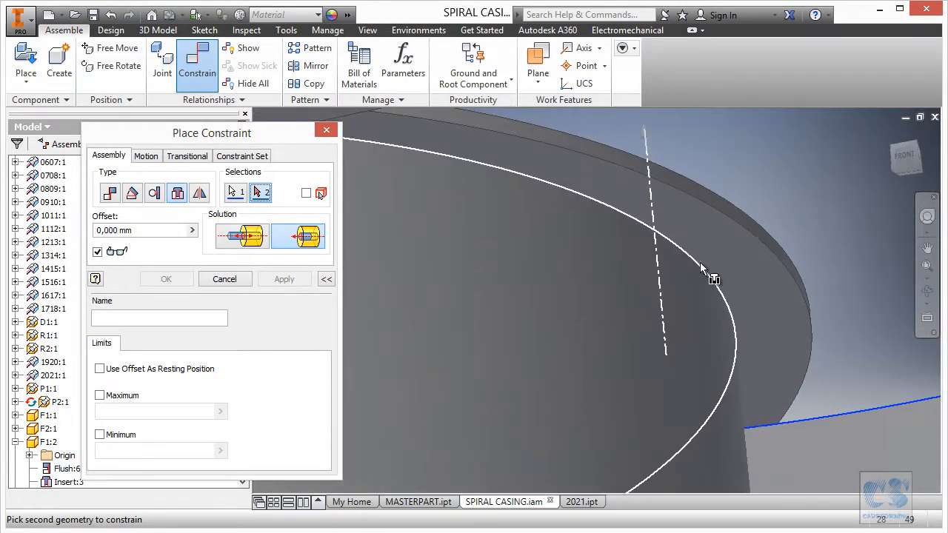
{"action": "left_click", "coordinate": [700, 265]}
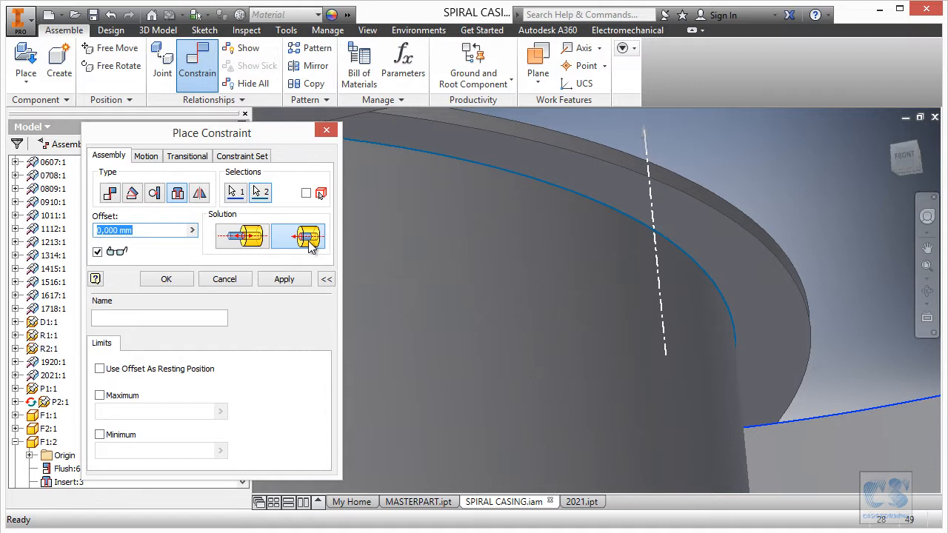
{"action": "left_click", "coordinate": [252, 240]}
{"action": "scroll", "coordinate": [790, 235], "scroll_direction": "down", "scroll_amount": 3}
{"action": "middle_click_drag", "start_coordinate": [790, 235], "coordinate": [594, 231], "text": "shift"}
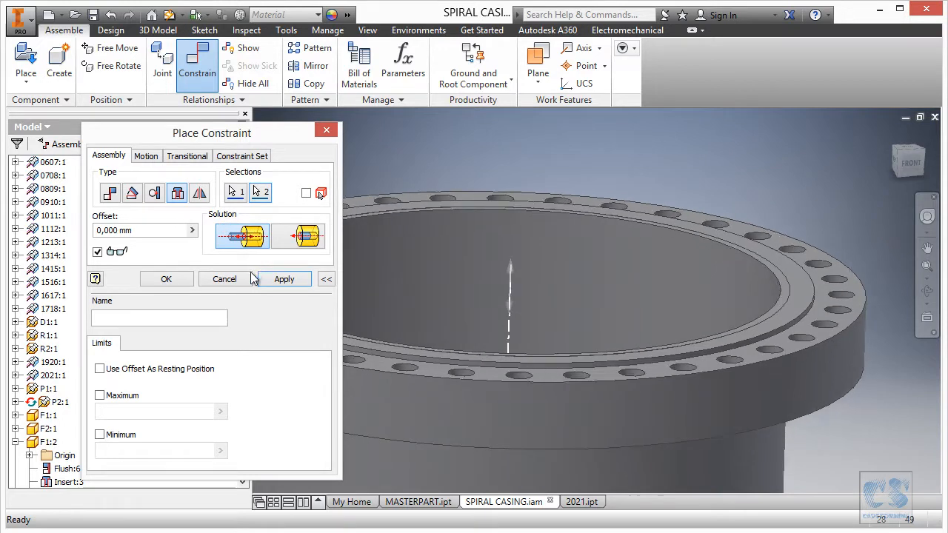
{"action": "left_click", "coordinate": [287, 281]}
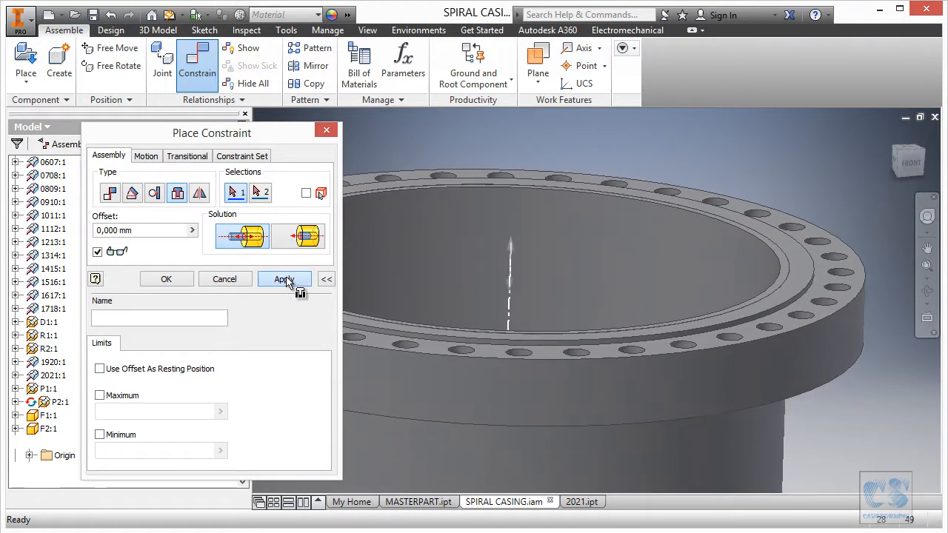
{"action": "left_click", "coordinate": [224, 279]}
{"action": "scroll", "coordinate": [413, 253], "scroll_direction": "down", "scroll_amount": 2}
{"action": "middle_click_drag", "start_coordinate": [413, 253], "coordinate": [461, 268], "text": "shift"}
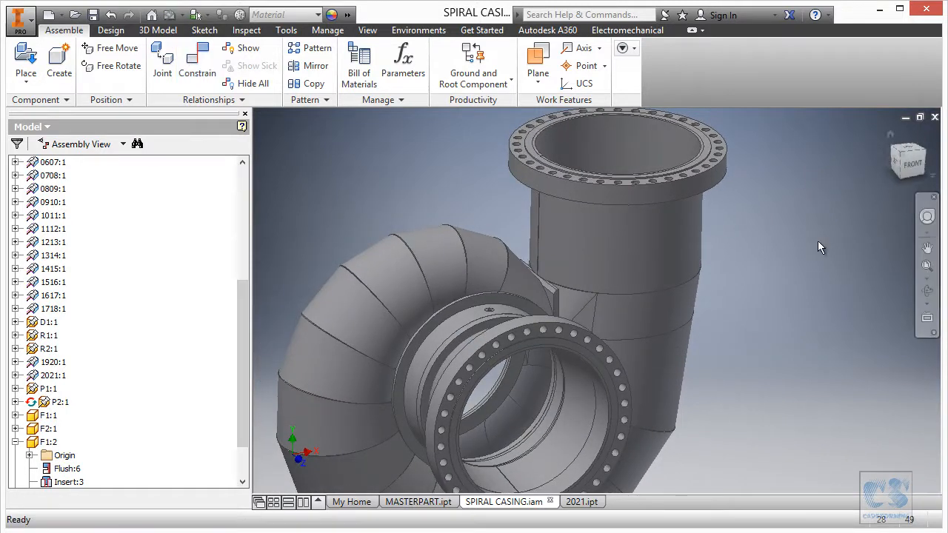
- Make the YZ origin plane of the second F2 flange (F2:2) visible
{"action": "left_click", "coordinate": [15, 444]}
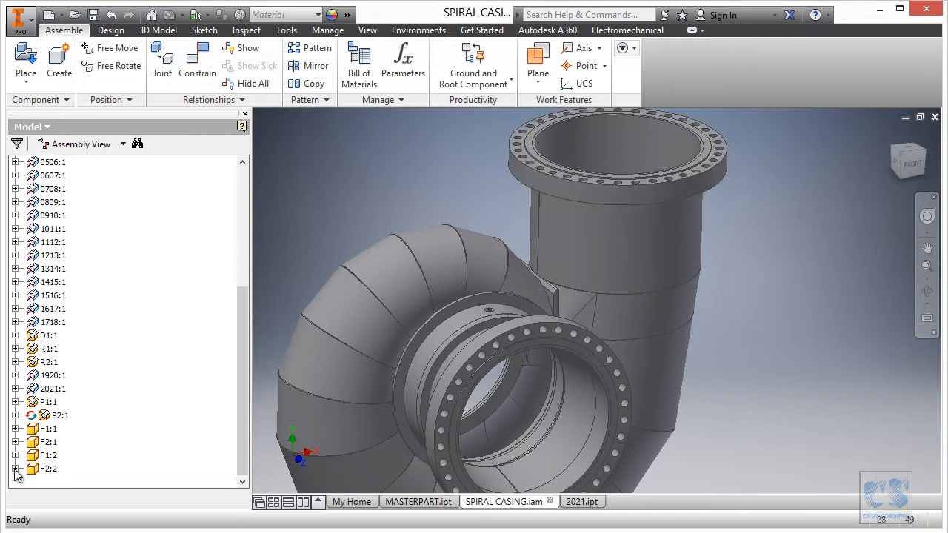
{"action": "left_click", "coordinate": [15, 469]}
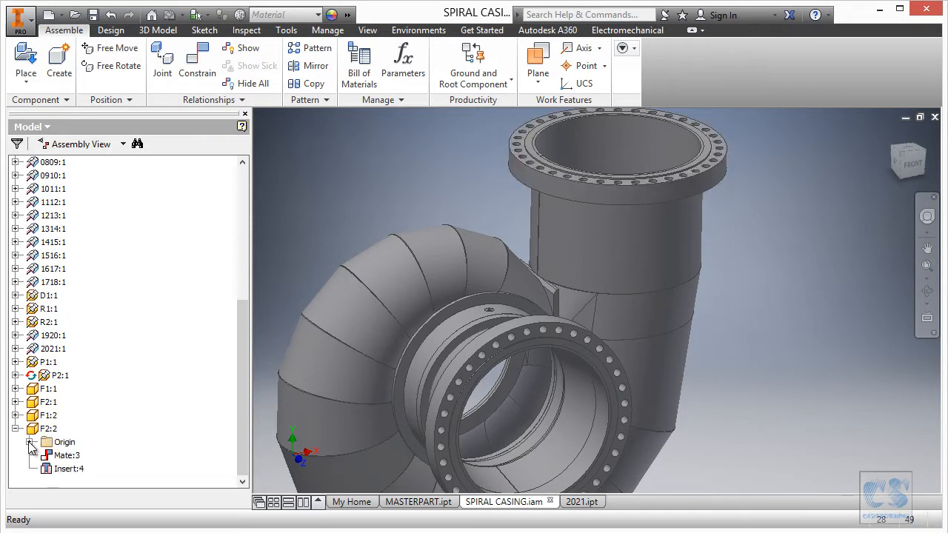
{"action": "left_click", "coordinate": [30, 442]}
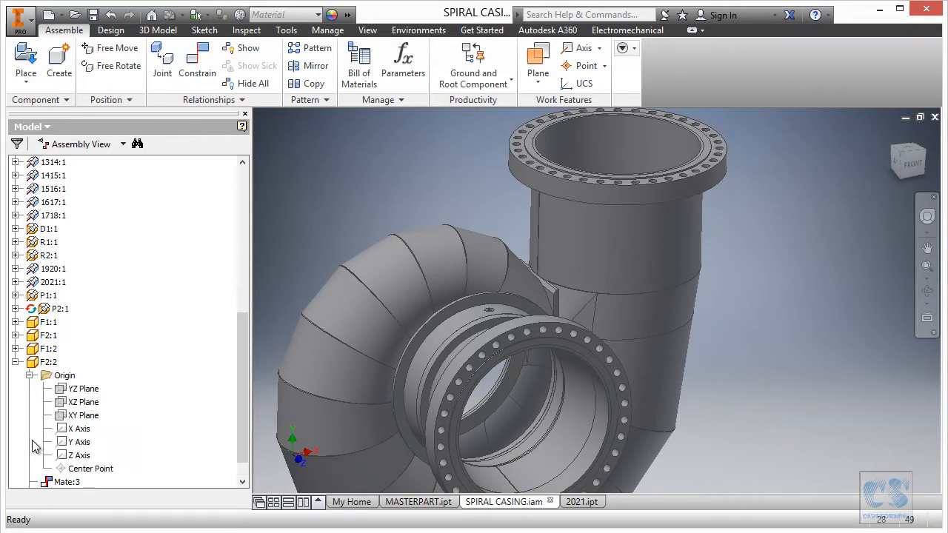
{"action": "right_click", "coordinate": [84, 387]}
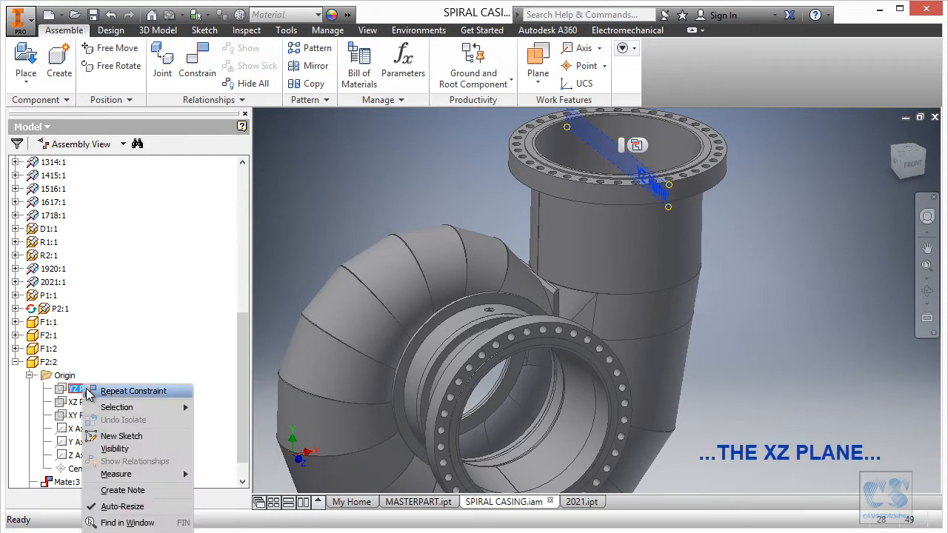
{"action": "left_click", "coordinate": [122, 449]}
- Make the SPIRAL CASING assembly's XY origin plane visible
{"action": "left_click_drag", "start_coordinate": [239, 371], "coordinate": [246, 221]}
{"action": "left_click", "coordinate": [65, 215]}
{"action": "right_click", "coordinate": [65, 216]}
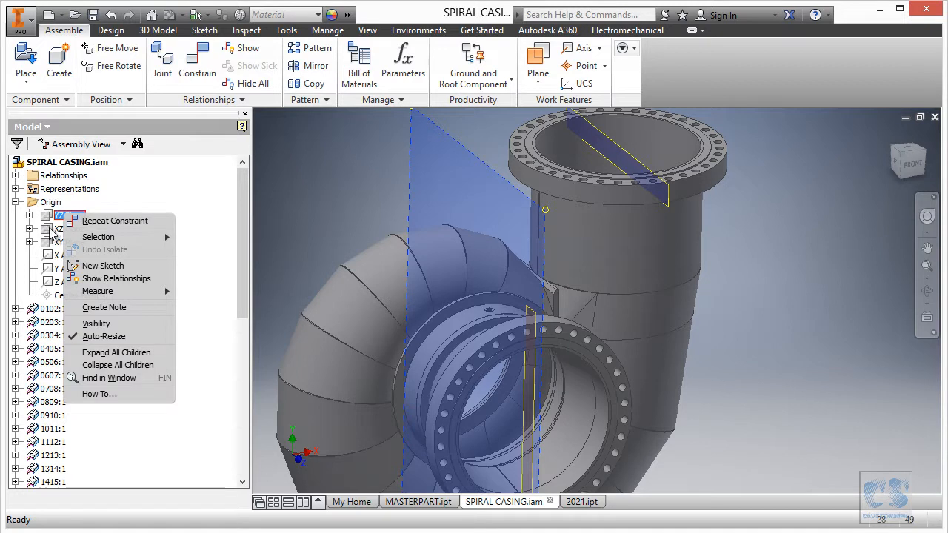
{"action": "left_click", "coordinate": [64, 243]}
{"action": "left_click", "coordinate": [63, 242]}
{"action": "right_click", "coordinate": [64, 242]}
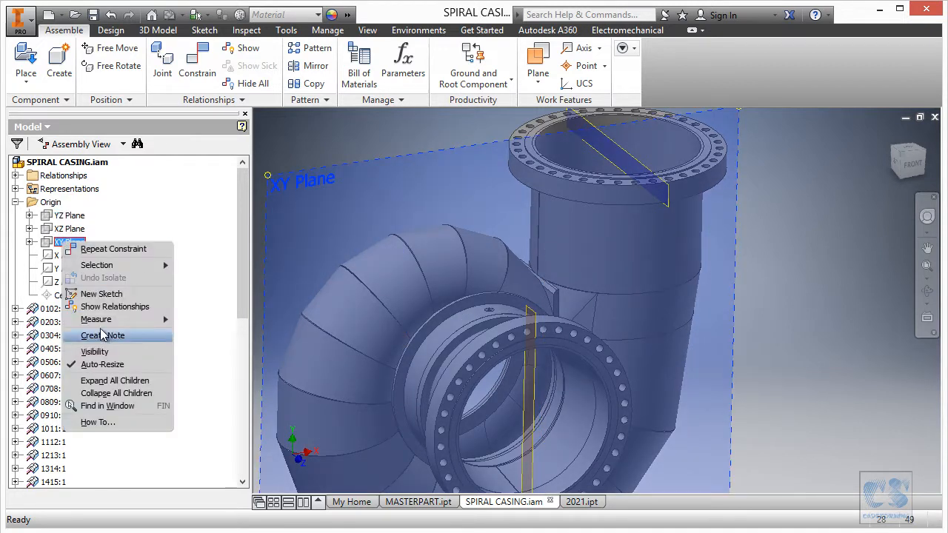
{"action": "left_click", "coordinate": [102, 353]}
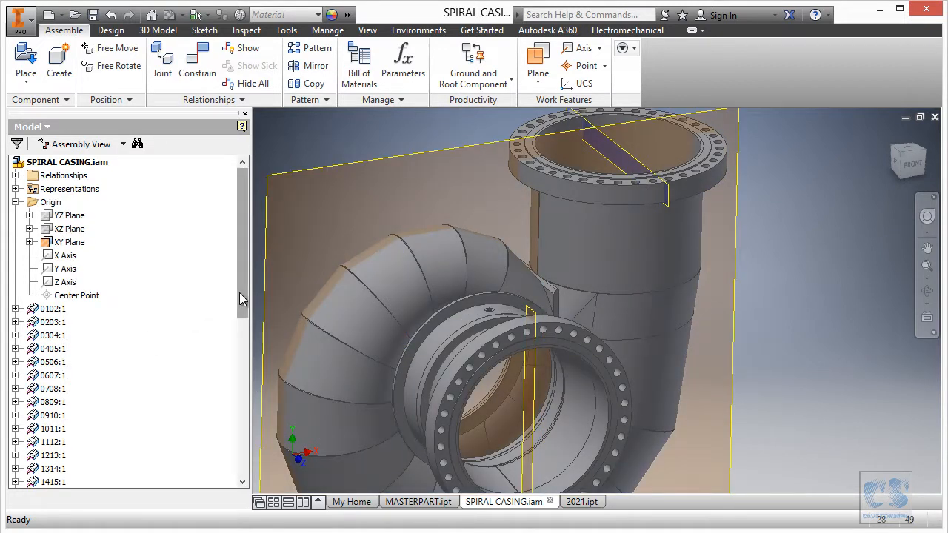
- Hide the YZ origin plane of F2:2 and show its XZ origin plane instead
{"action": "left_click_drag", "start_coordinate": [240, 299], "coordinate": [244, 445]}
{"action": "right_click", "coordinate": [80, 365]}
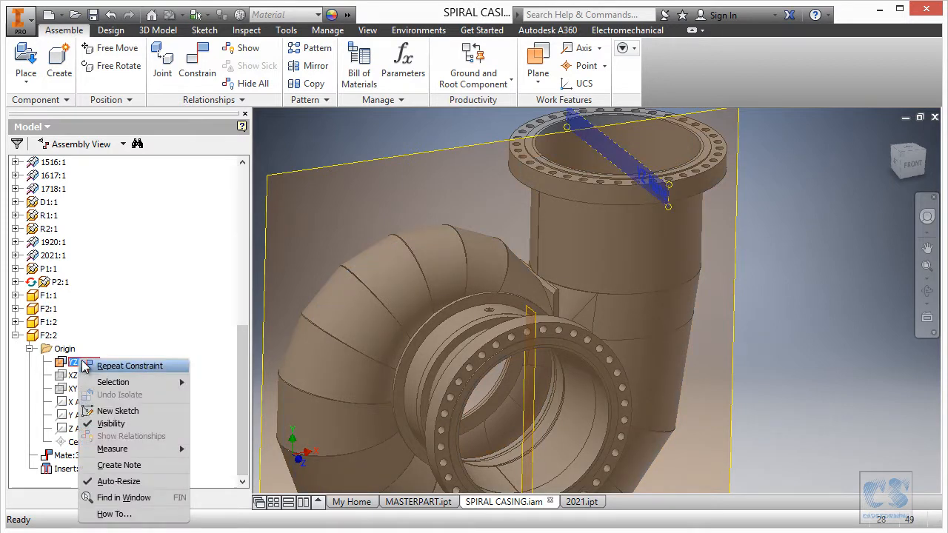
{"action": "left_click", "coordinate": [124, 427]}
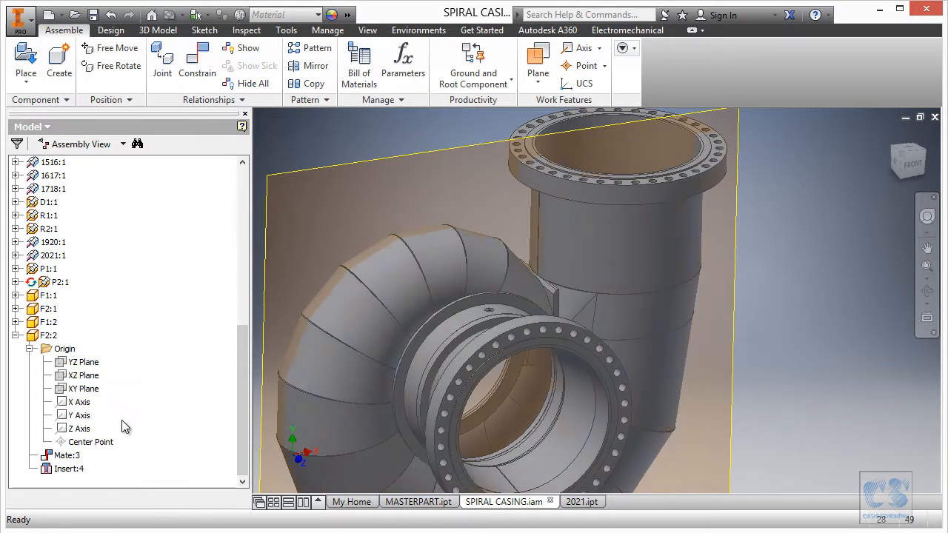
{"action": "right_click", "coordinate": [84, 388]}
{"action": "left_click", "coordinate": [75, 375]}
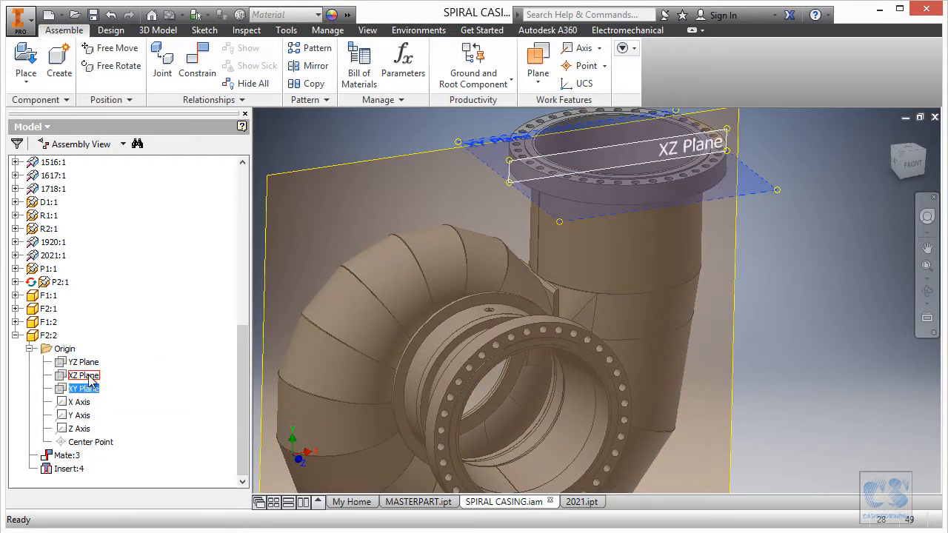
{"action": "right_click", "coordinate": [89, 379]}
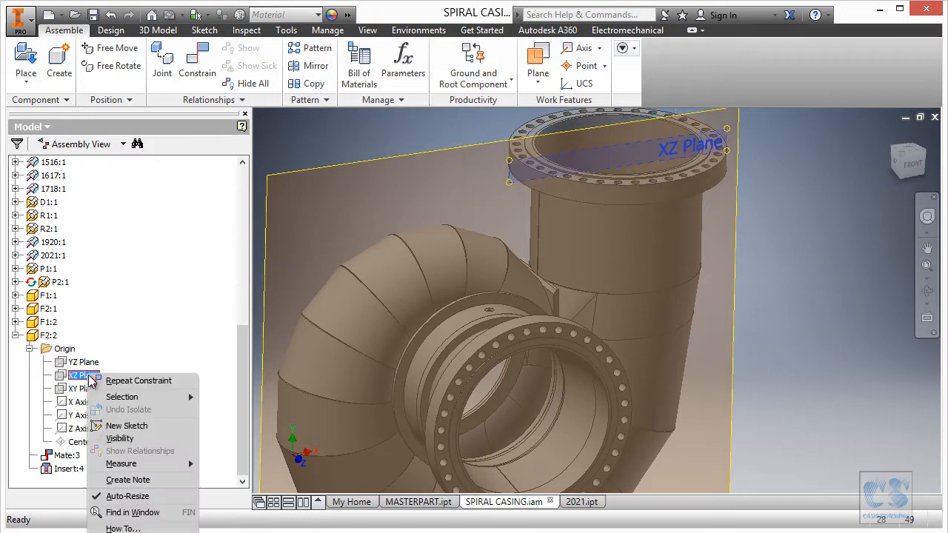
{"action": "left_click", "coordinate": [134, 442]}
- Mate the XZ origin plane of F2:2 with the assembly's XY plane at 0 mm offset
{"action": "scroll", "coordinate": [472, 173], "scroll_direction": "down", "scroll_amount": 5}
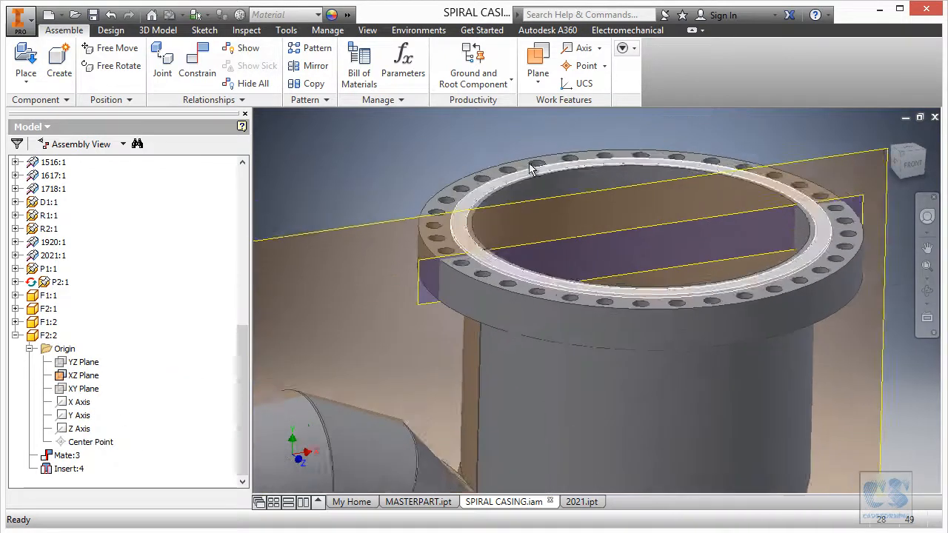
{"action": "right_click", "coordinate": [430, 206]}
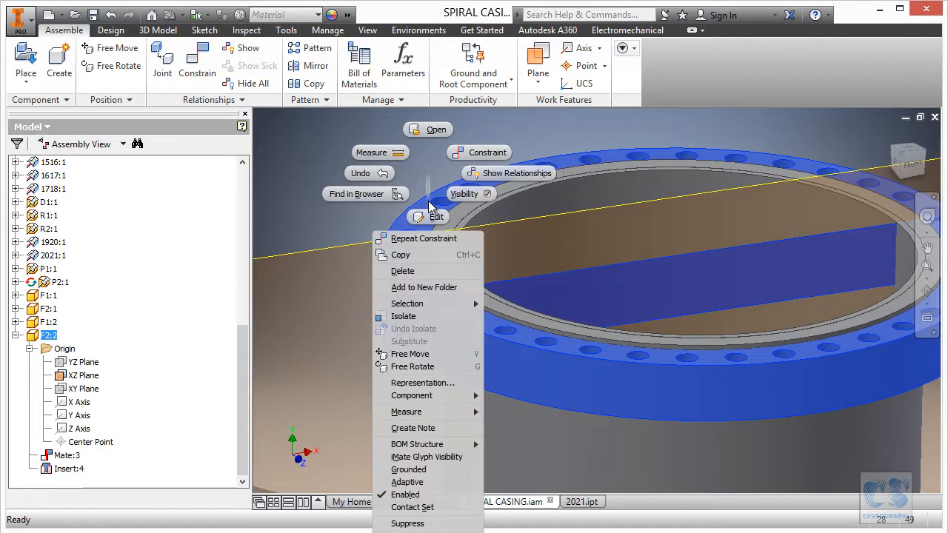
{"action": "left_click", "coordinate": [483, 154]}
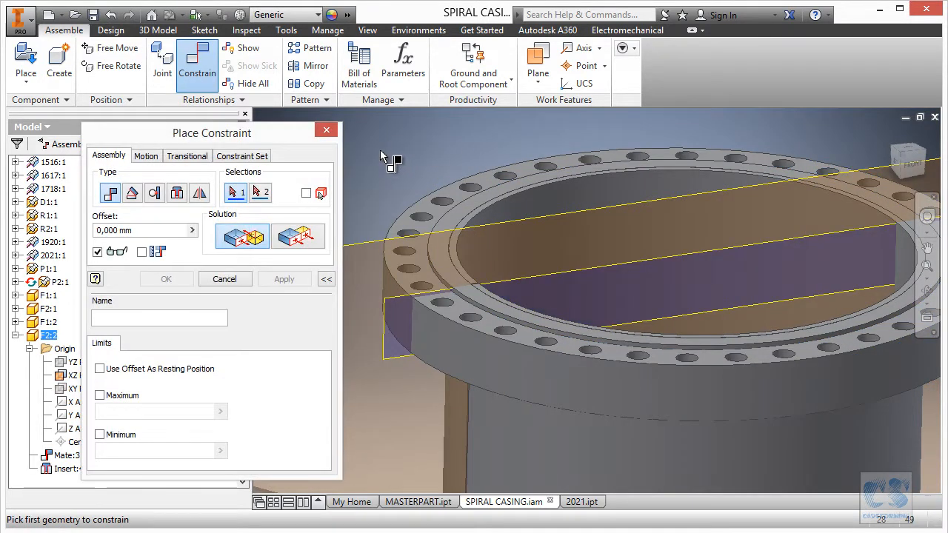
{"action": "left_click", "coordinate": [385, 312]}
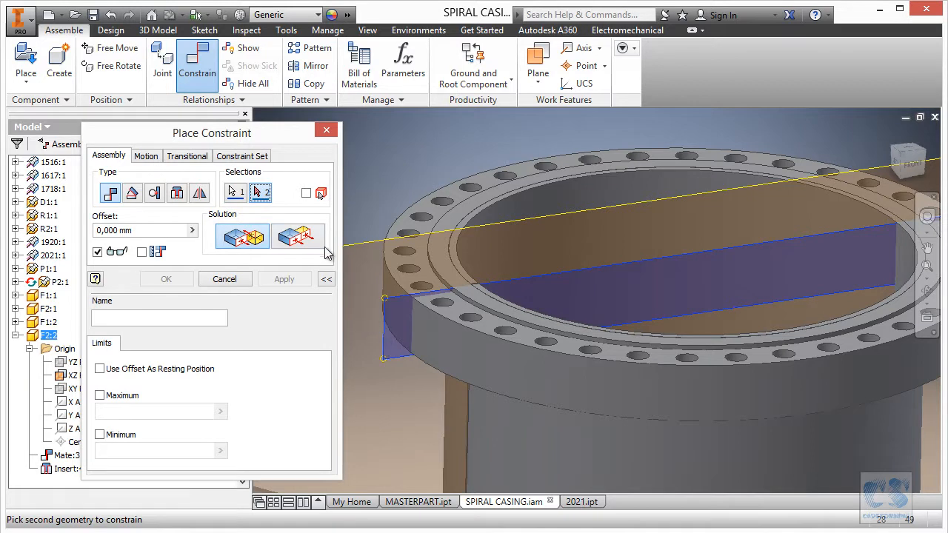
{"action": "left_click", "coordinate": [350, 244]}
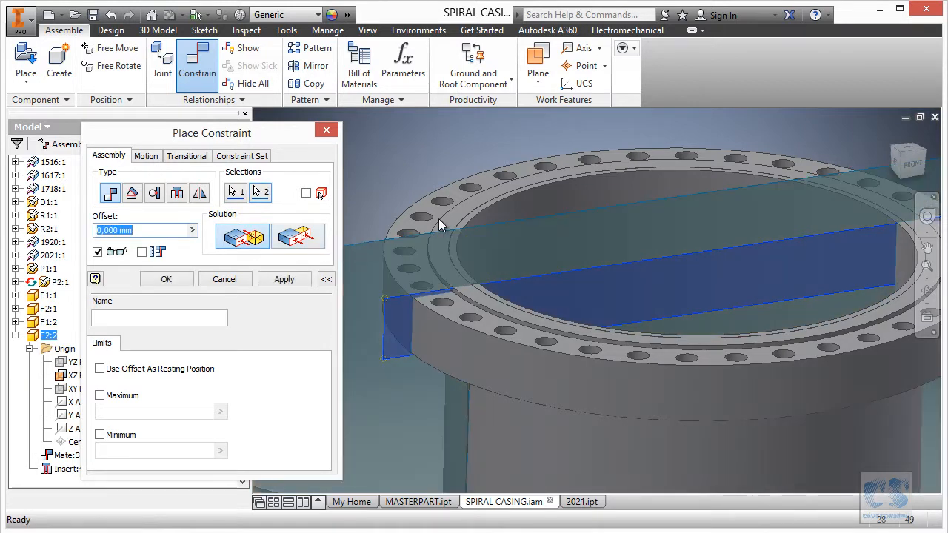
{"action": "left_click", "coordinate": [168, 278]}
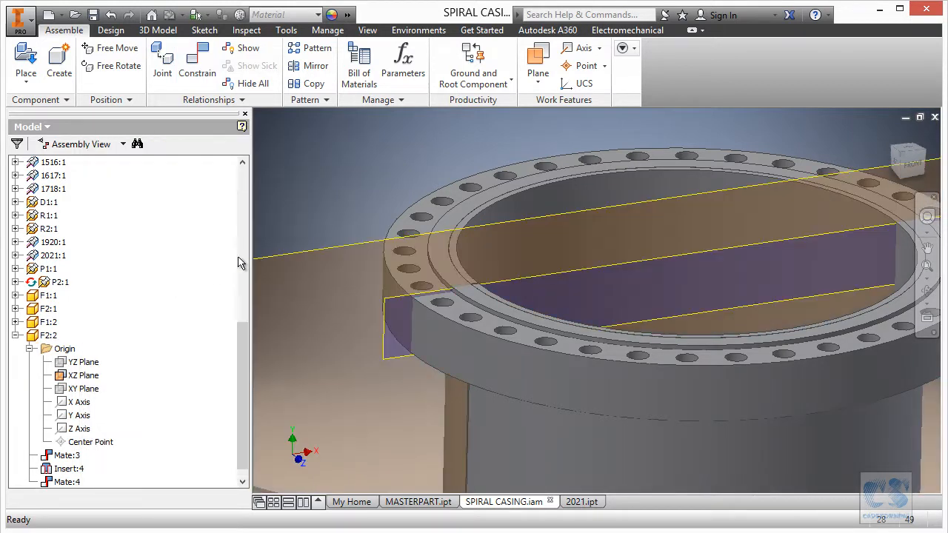
- Hide the XZ origin plane of F2:2 and collapse that flange's browser entries
{"action": "scroll", "coordinate": [438, 185], "scroll_direction": "down", "scroll_amount": 3}
{"action": "scroll", "coordinate": [438, 186], "scroll_direction": "down", "scroll_amount": 5}
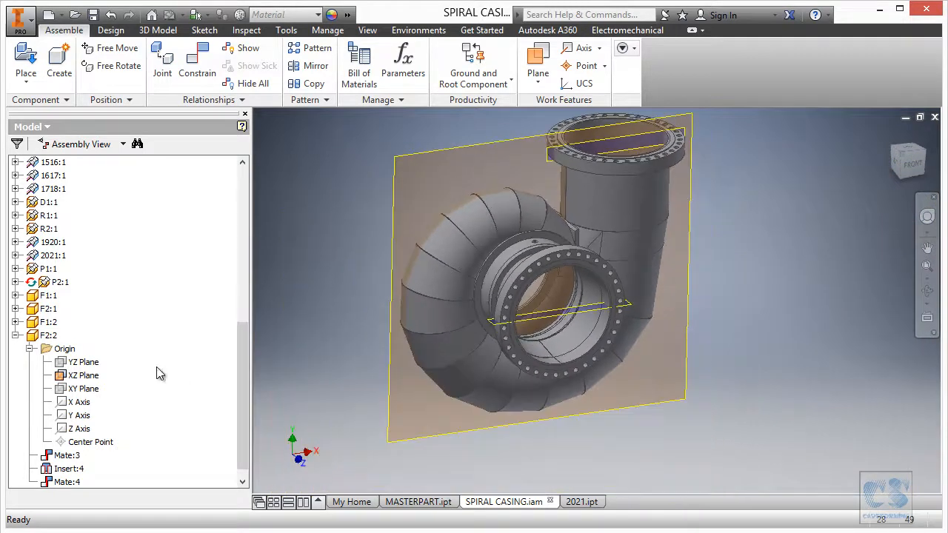
{"action": "right_click", "coordinate": [88, 377]}
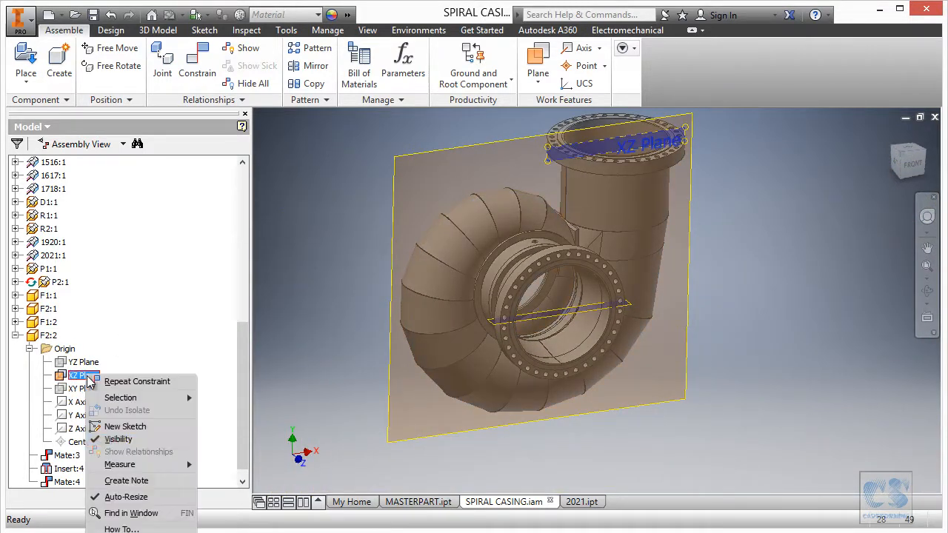
{"action": "left_click", "coordinate": [131, 442]}
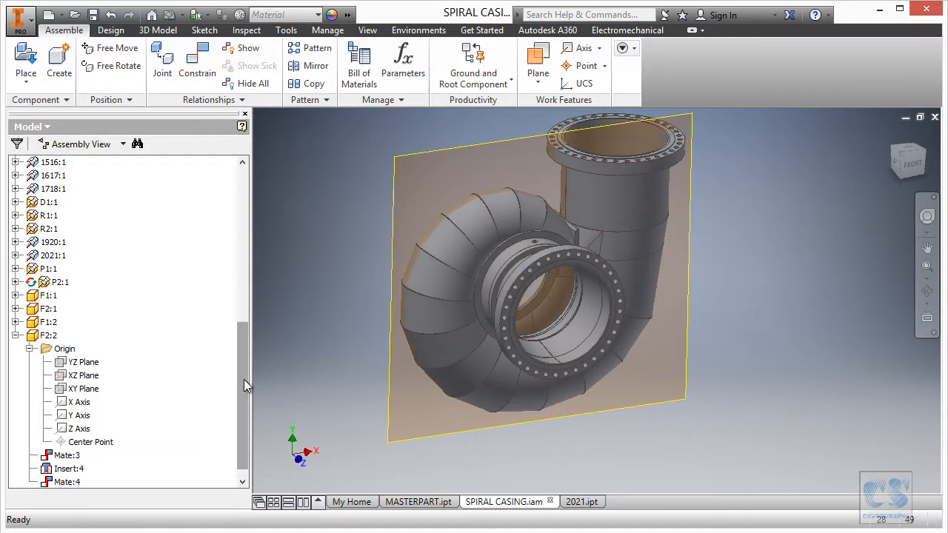
{"action": "left_click", "coordinate": [30, 349]}
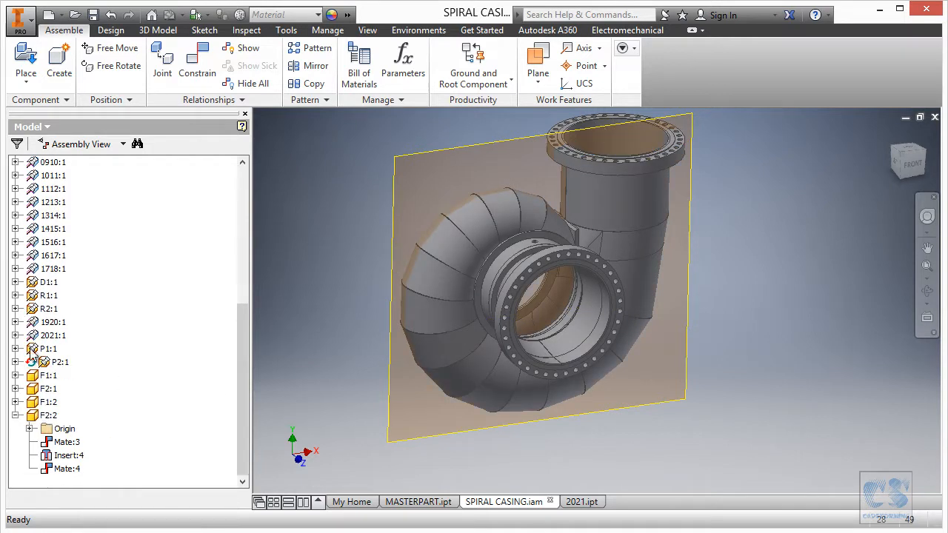
{"action": "left_click", "coordinate": [16, 416]}
- Hide the assembly's XY origin plane and collapse its Origin folder
{"action": "left_click_drag", "start_coordinate": [247, 381], "coordinate": [175, 248]}
{"action": "right_click", "coordinate": [77, 248]}
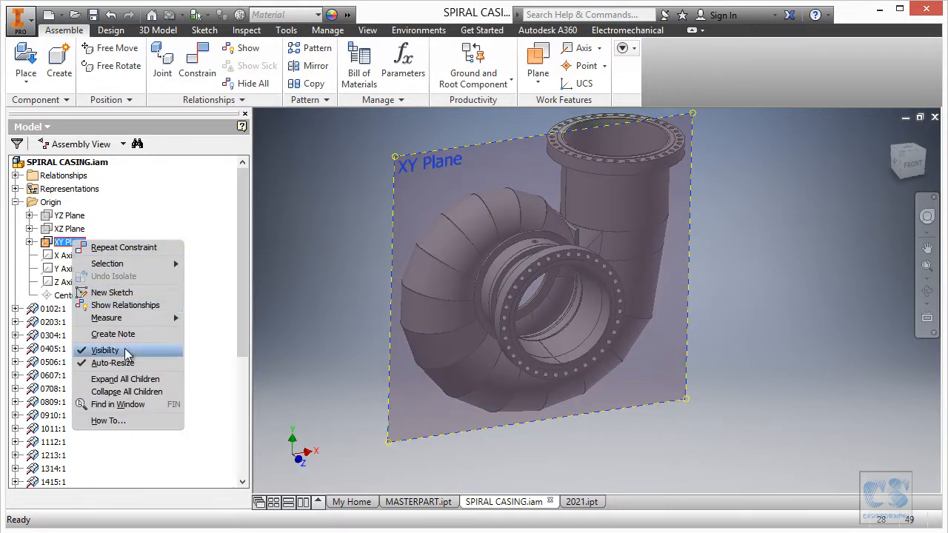
{"action": "left_click", "coordinate": [30, 249]}
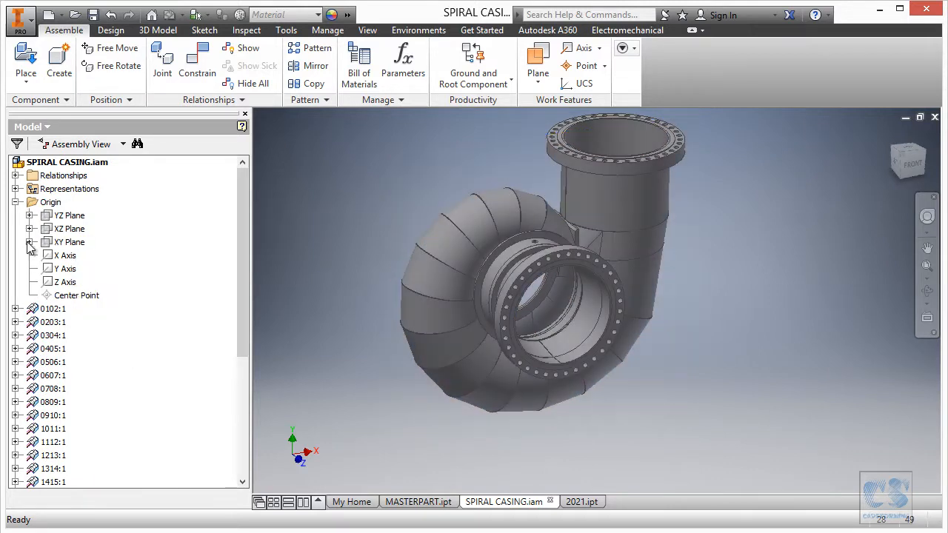
{"action": "left_click", "coordinate": [16, 203]}
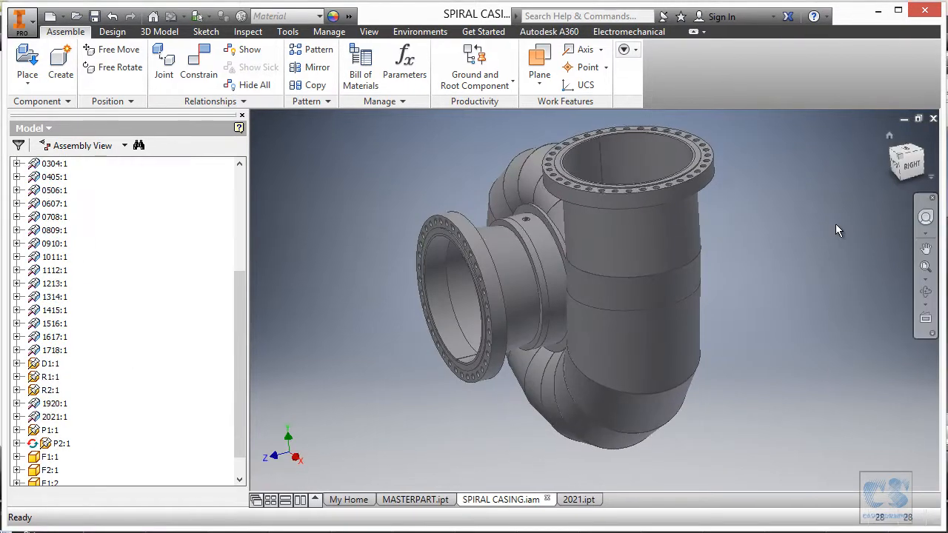